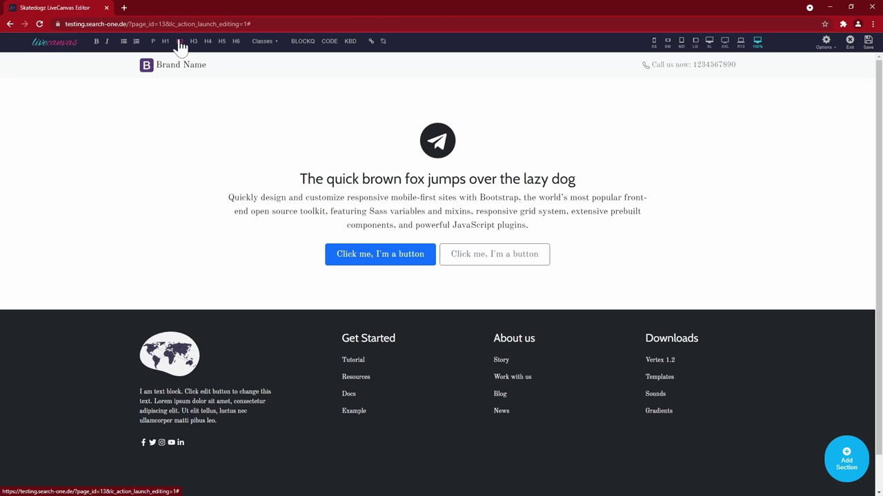
# - Format the main heading above the paragraph as H1 and set its responsive font size (rfs) class to 25
pyautogui.click(180, 41)
pyautogui.click(166, 42)
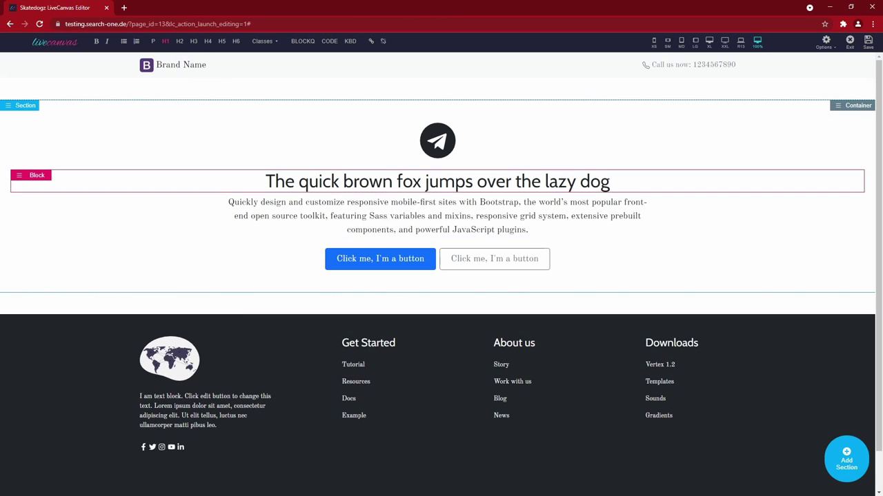
pyautogui.click(264, 44)
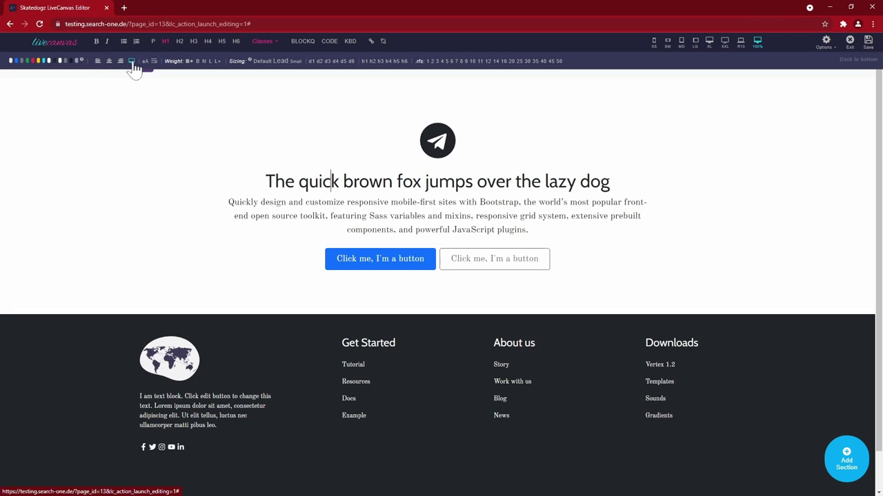
pyautogui.moveTo(134, 69)
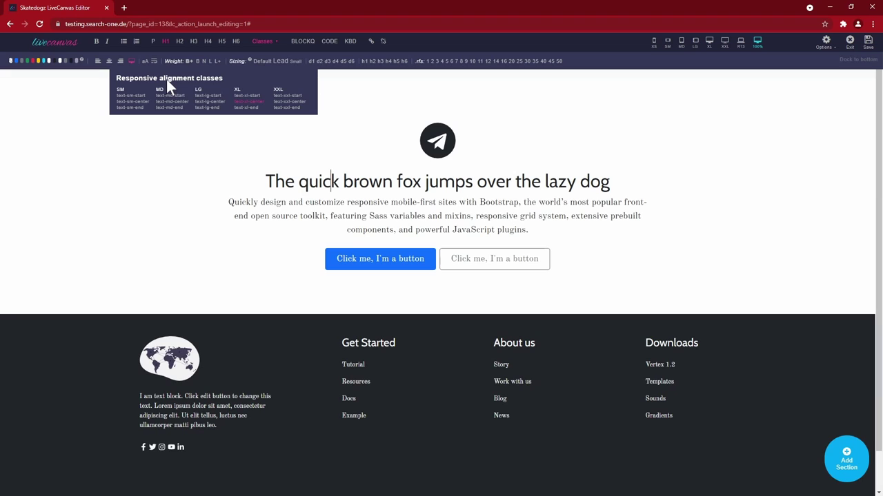
pyautogui.click(428, 61)
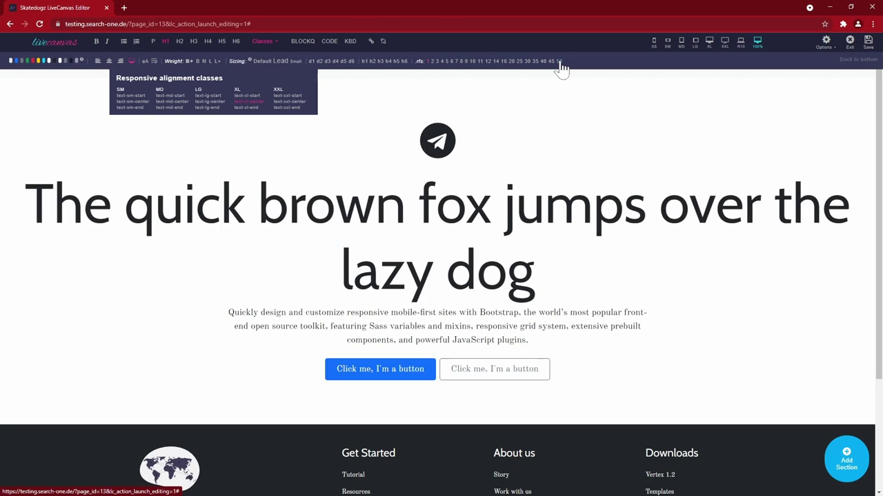
pyautogui.click(559, 62)
pyautogui.click(519, 62)
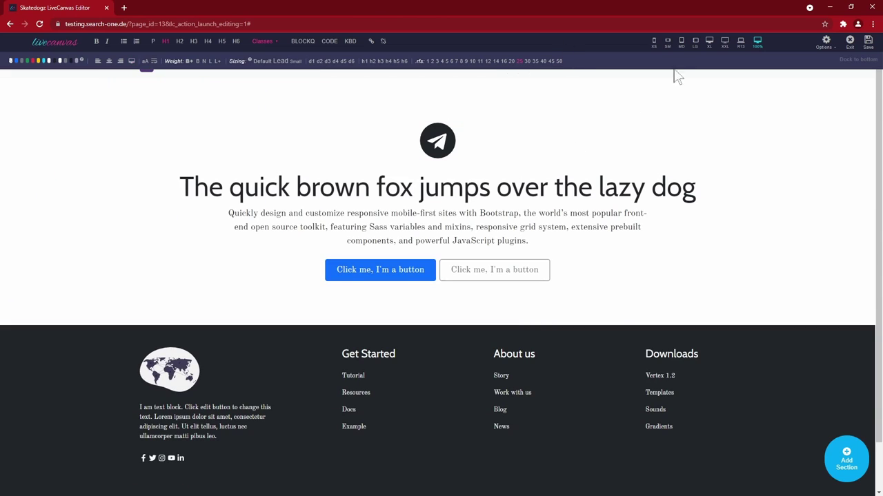
# - Preview the resized heading at the XS phone width, and return to the 100% view
pyautogui.click(654, 41)
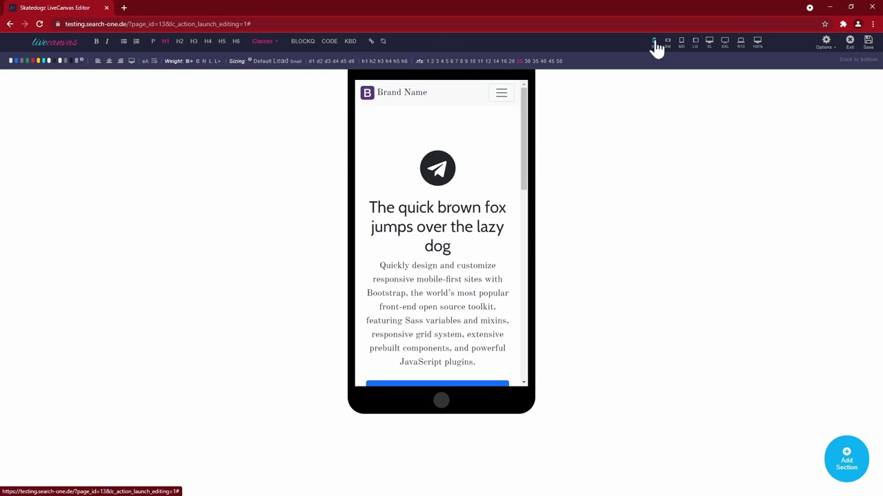
pyautogui.click(756, 43)
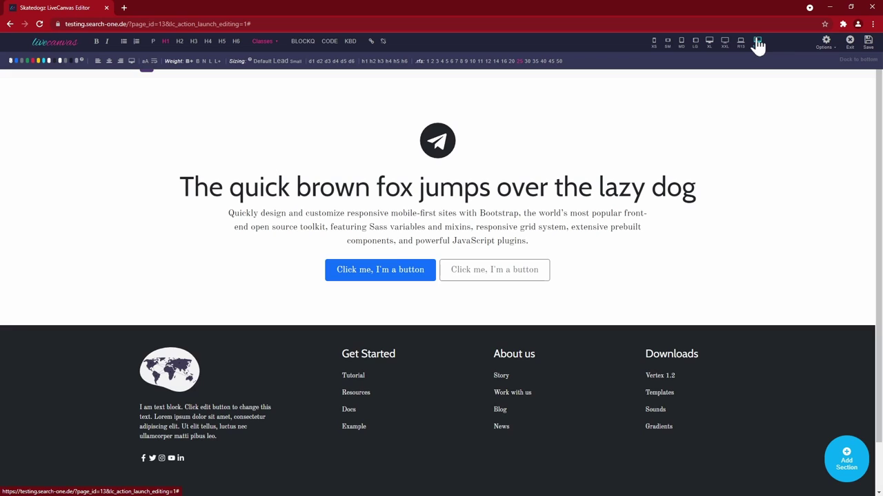
# - Browse earlier versions in the page's local editing history and restore the 15:24:39 version
pyautogui.click(824, 43)
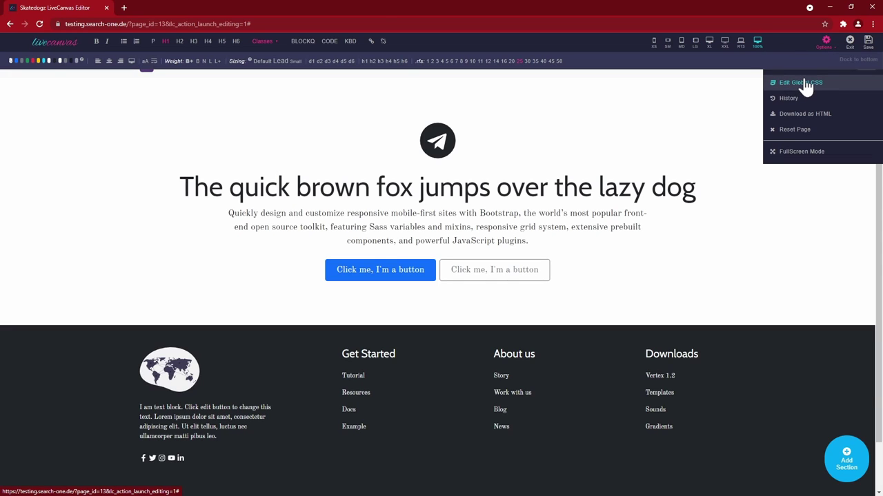
pyautogui.click(789, 100)
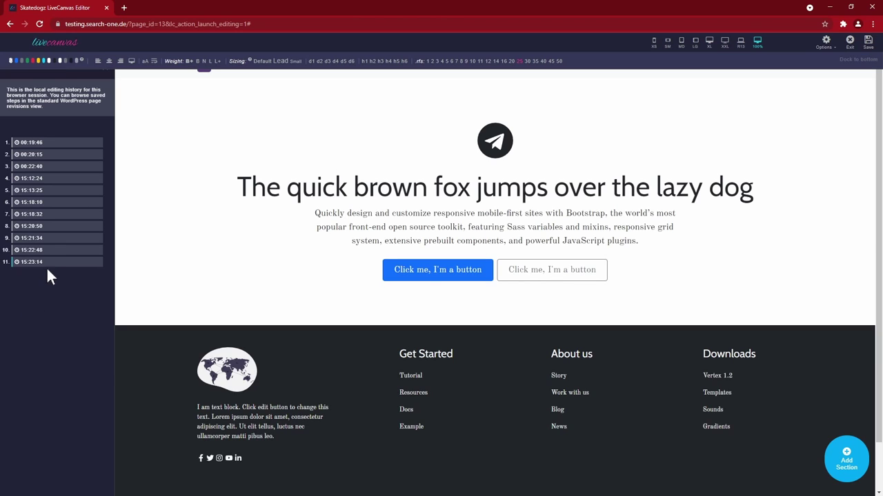
pyautogui.click(36, 197)
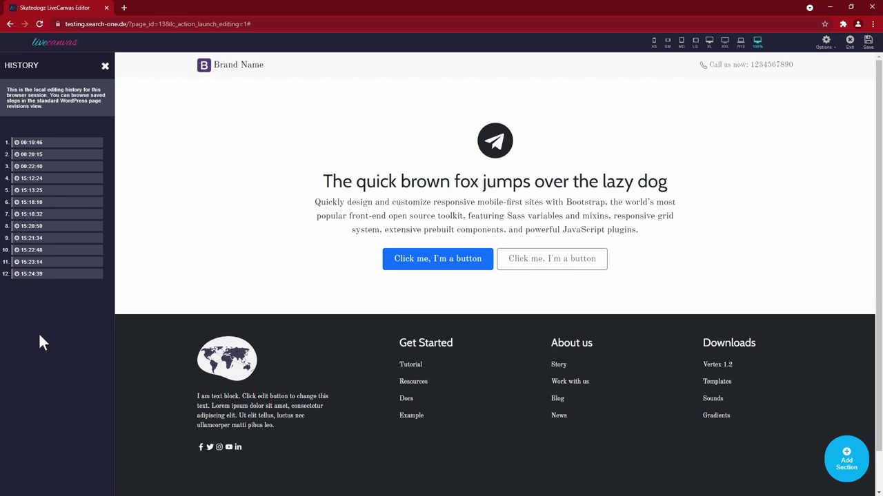
pyautogui.click(36, 274)
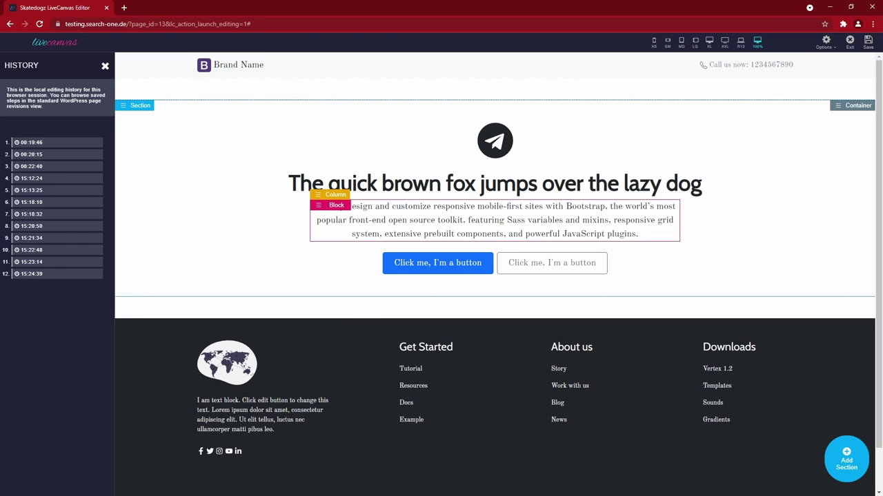
# - Delete the word "responsive" from the paragraph and undo it, and apply the B+ weight to the paragraph
pyautogui.doubleClick(436, 206)
pyautogui.press('BackSpace')
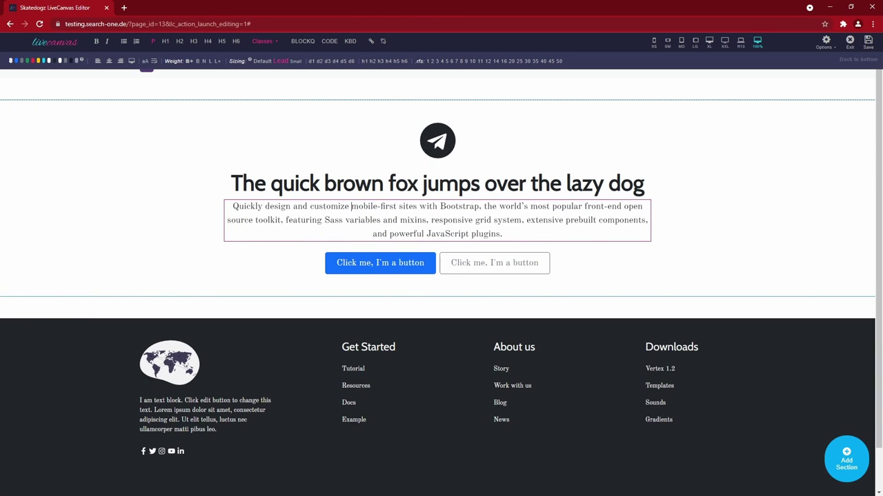
pyautogui.hotkey('ctrl', 'z')
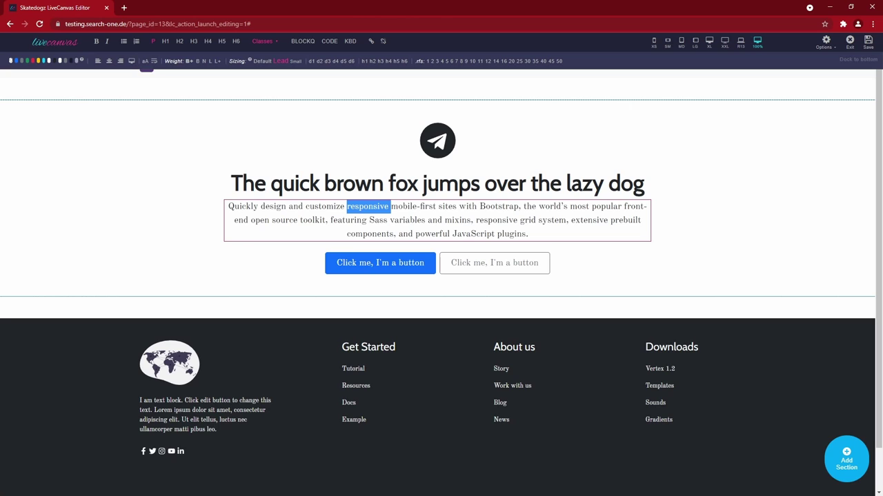
pyautogui.click(190, 64)
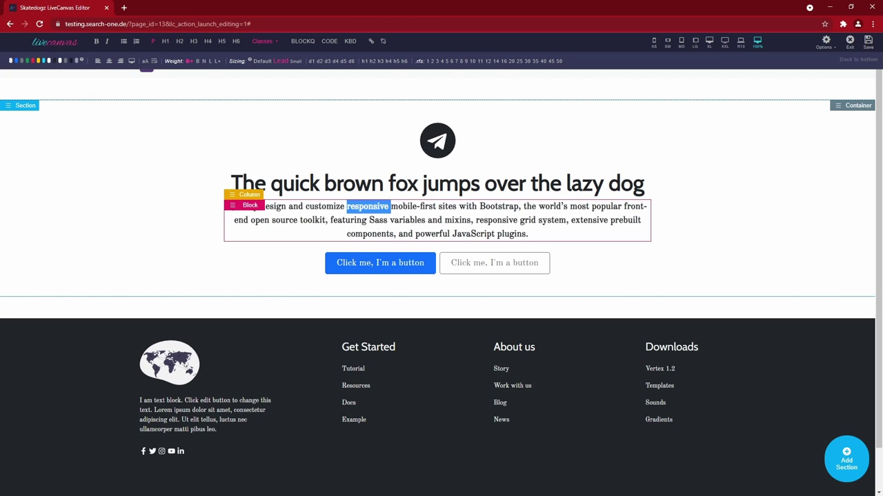
# - Delete the word "jumps" from the main heading and undo the deletion
pyautogui.click(458, 184)
pyautogui.doubleClick(458, 183)
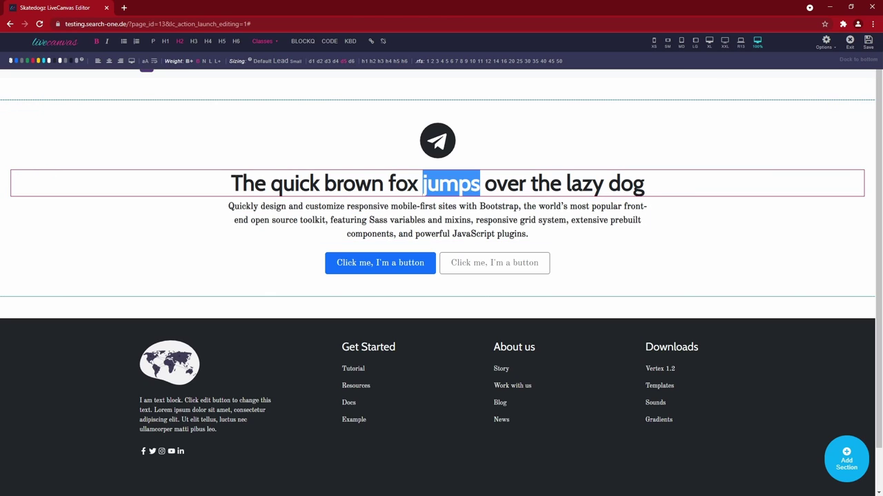
pyautogui.press('Delete')
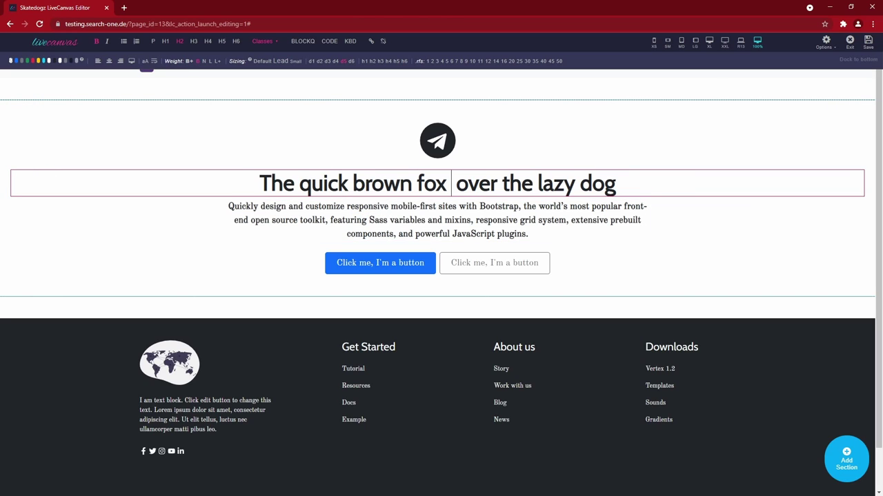
pyautogui.hotkey('ctrl', 'z')
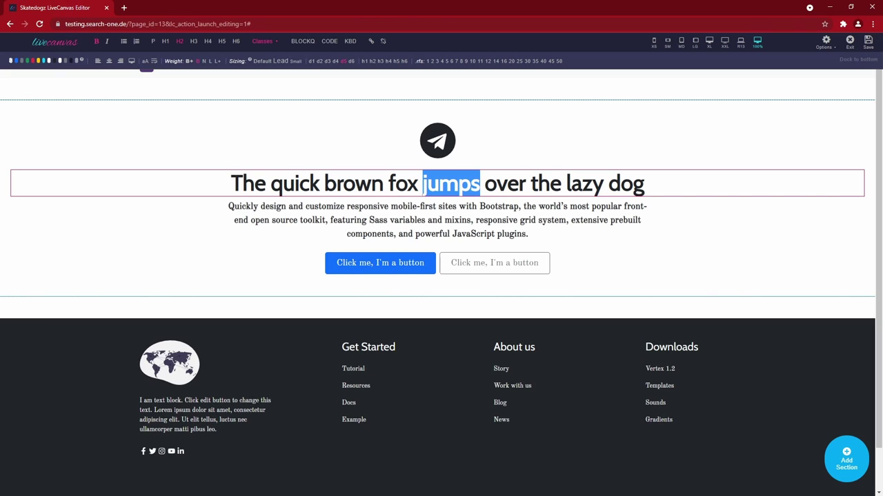
# - Restore the 15:24:39 version from the page's local editing history and close the history
pyautogui.click(824, 43)
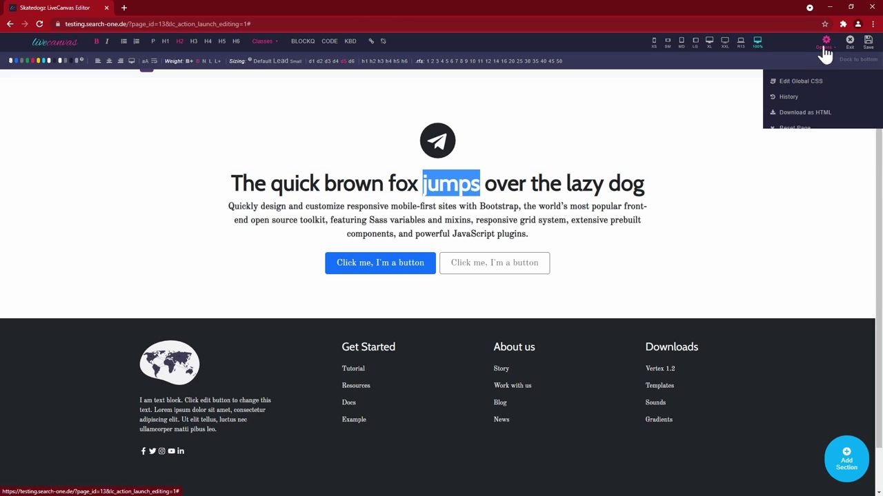
pyautogui.click(786, 99)
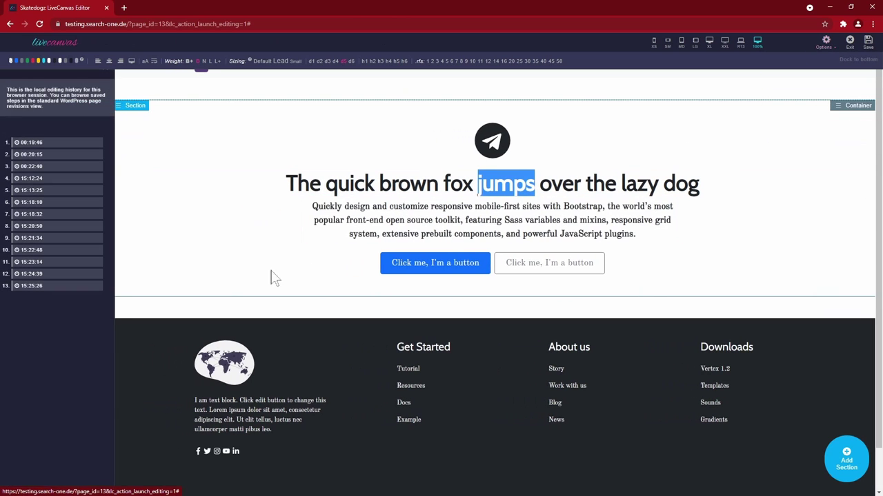
pyautogui.click(33, 286)
pyautogui.click(33, 275)
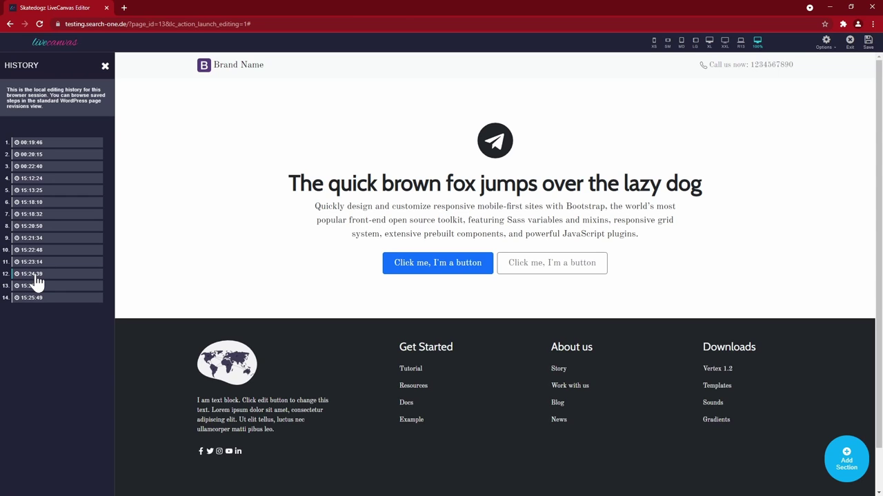
pyautogui.click(105, 66)
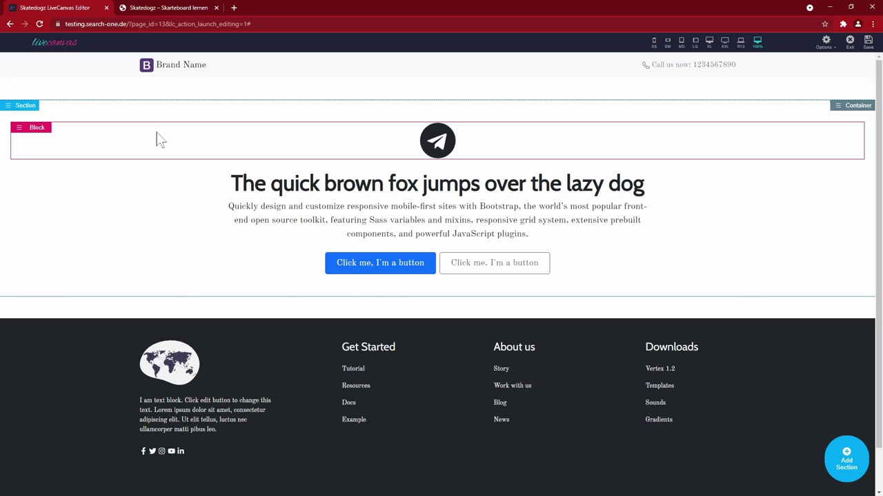
# - Switch to the Skatedogz example page and examine its hero, Top 10 Skateboardtricks, Was wir machen and Kurse sections
pyautogui.click(160, 8)
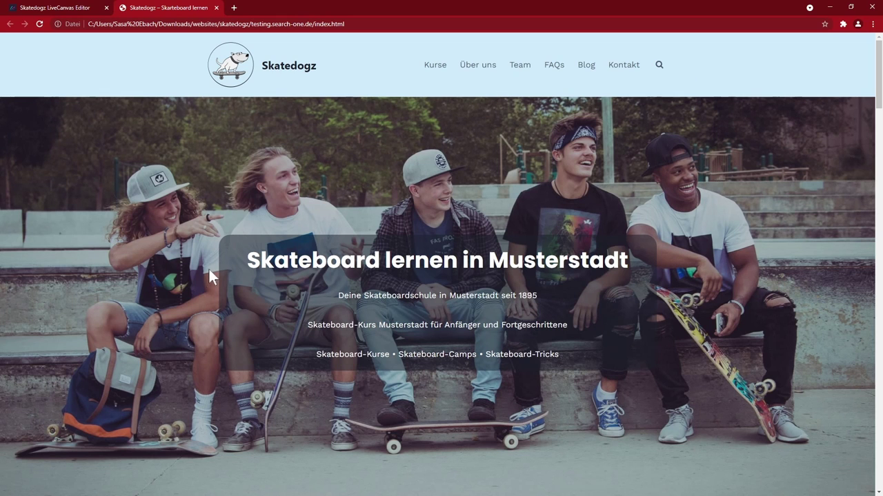
pyautogui.scroll(-5, 266, 309)
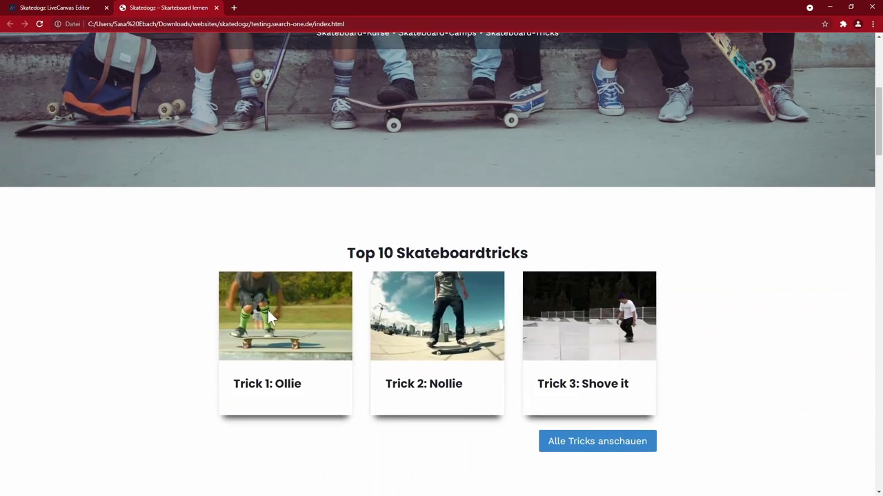
pyautogui.scroll(2, 270, 315)
pyautogui.scroll(-4, 158, 414)
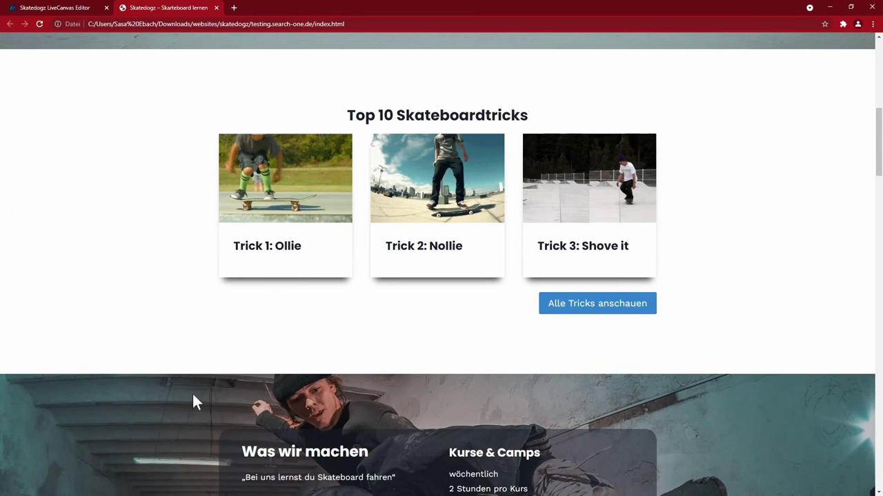
pyautogui.scroll(-4, 163, 313)
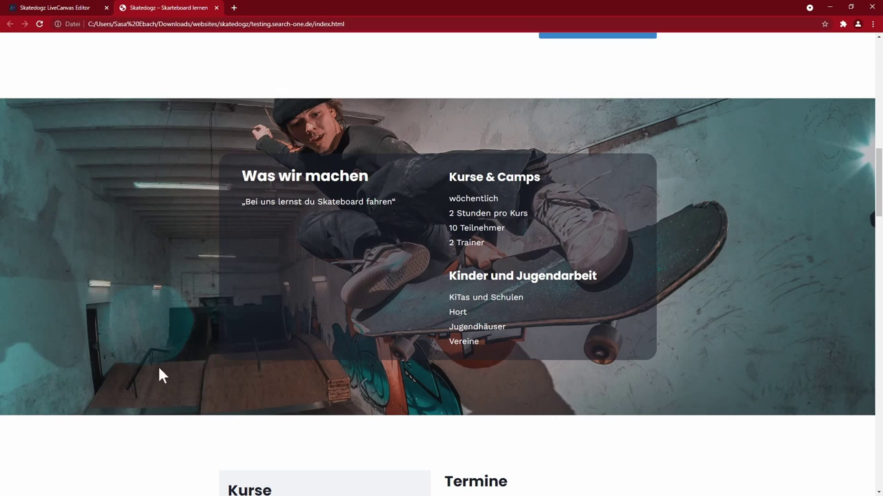
pyautogui.scroll(-5, 161, 290)
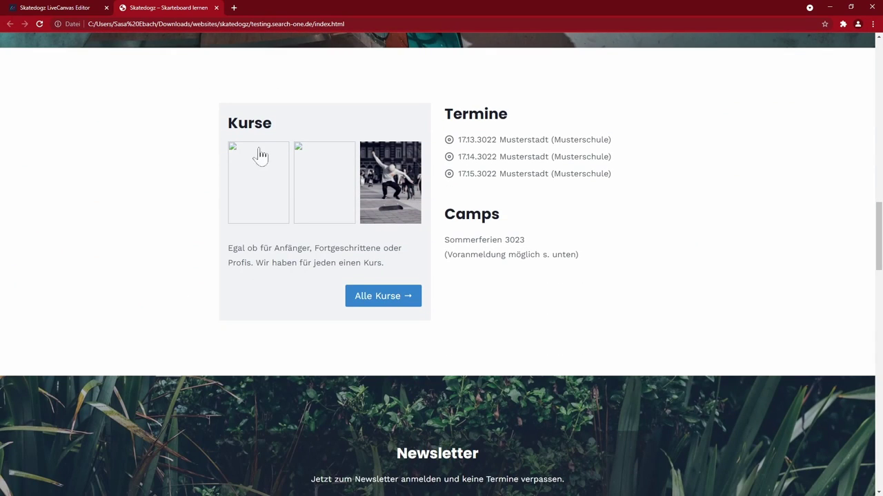
# - Open the image gallery in the Kurse section, page through its enlarged pictures and close it
pyautogui.click(376, 204)
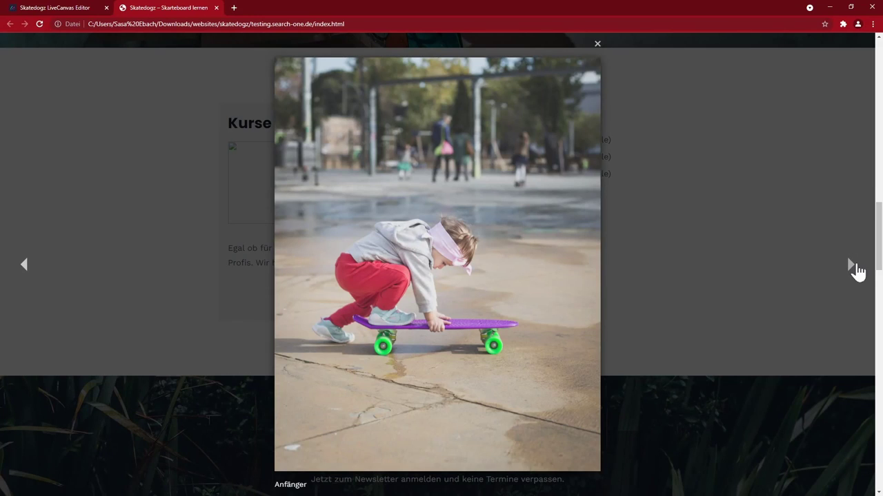
pyautogui.click(855, 270)
pyautogui.click(856, 270)
pyautogui.click(770, 255)
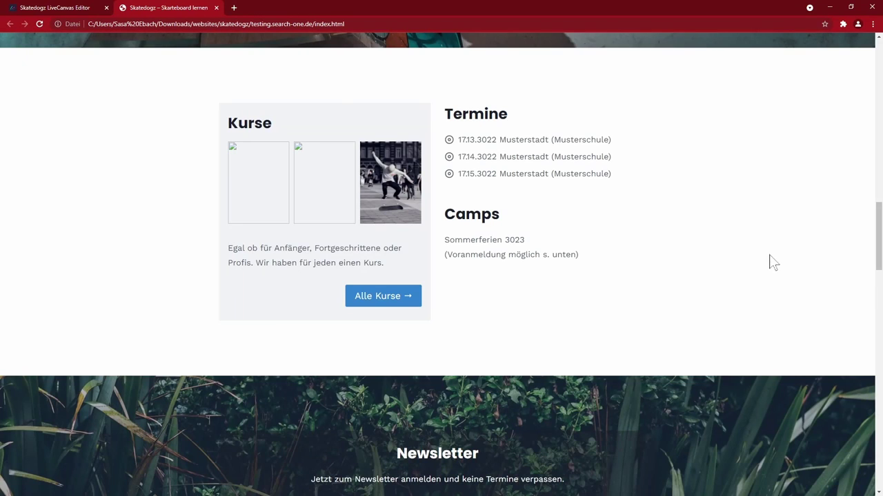
# - Examine the Newsletter, Unsere Trainer and Kontakt / Buchen sections, and advance the participant testimonials carousel by one
pyautogui.scroll(-5, 211, 227)
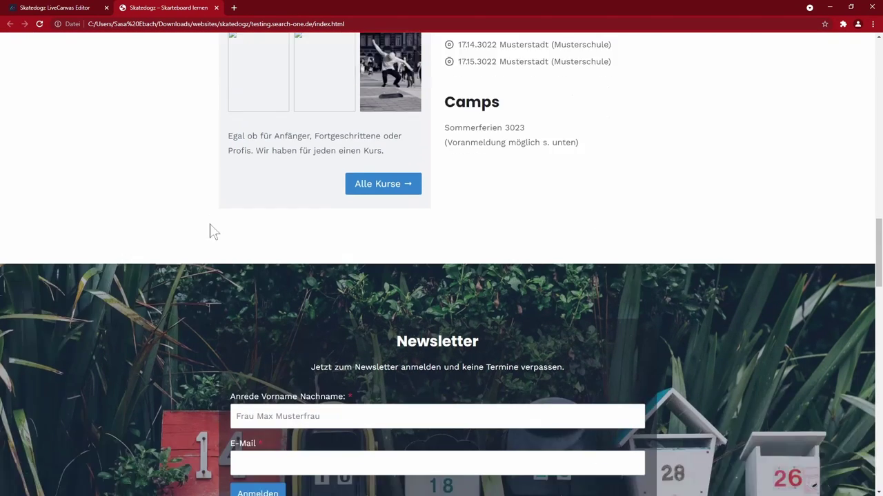
pyautogui.scroll(-3, 387, 331)
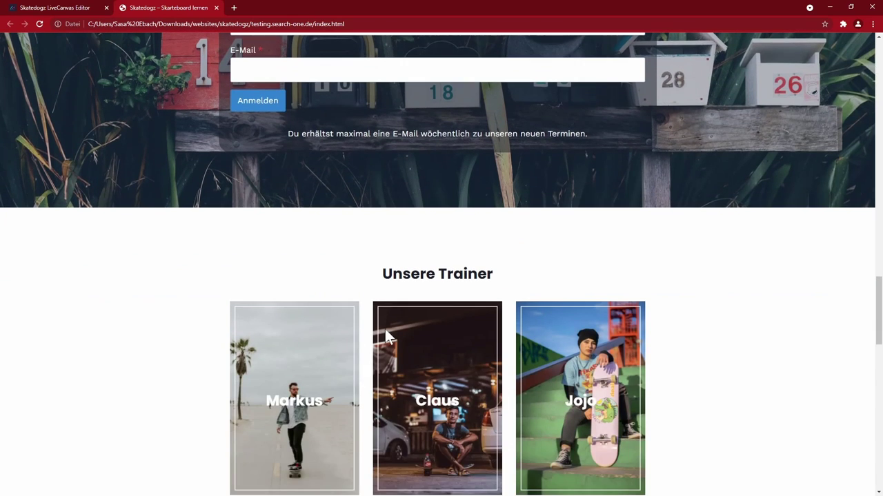
pyautogui.scroll(-3, 386, 331)
pyautogui.scroll(1, 390, 335)
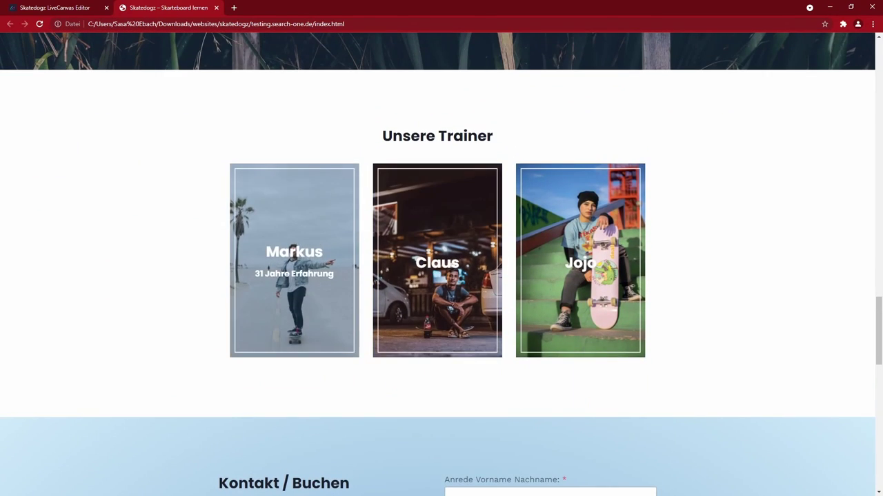
pyautogui.scroll(-9, 329, 305)
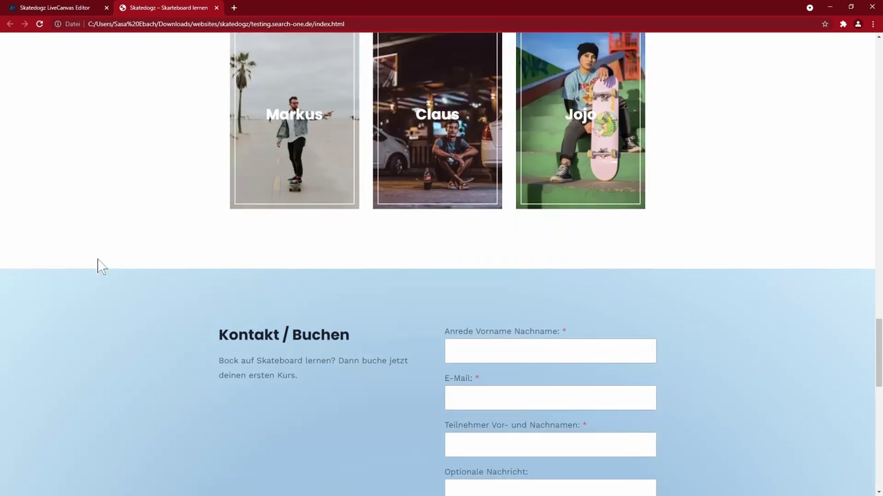
pyautogui.scroll(-3, 129, 252)
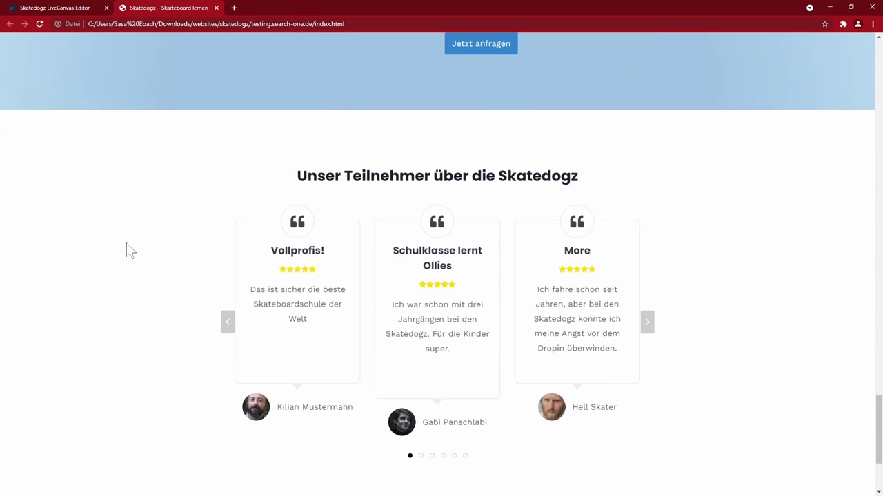
pyautogui.click(648, 171)
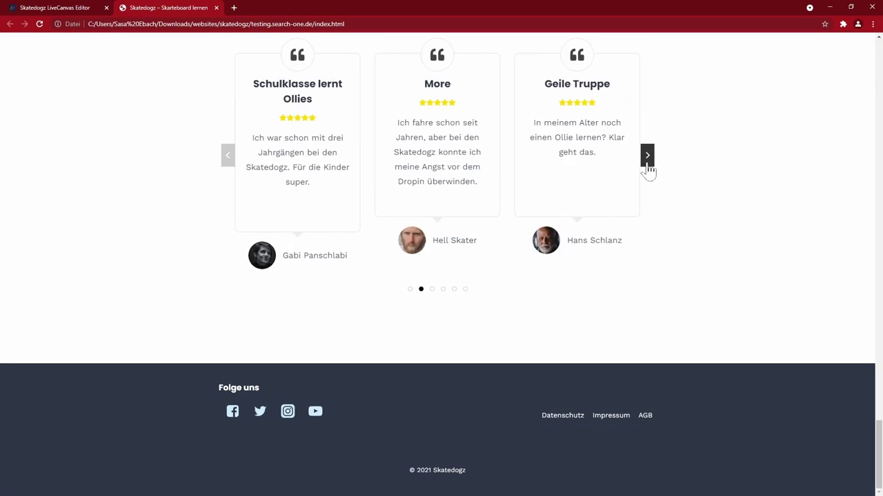
pyautogui.scroll(1, 677, 174)
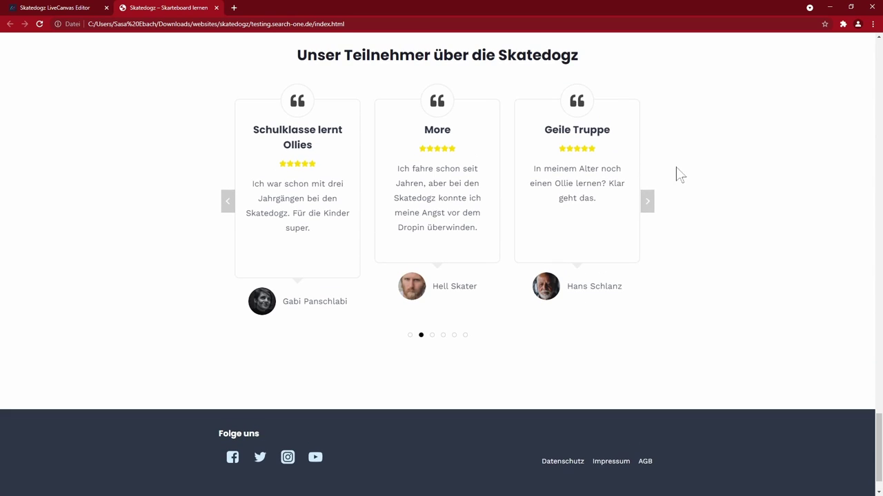
# - Advance the participant testimonials carousel on the Skatedogz example page by one more entry
pyautogui.click(652, 202)
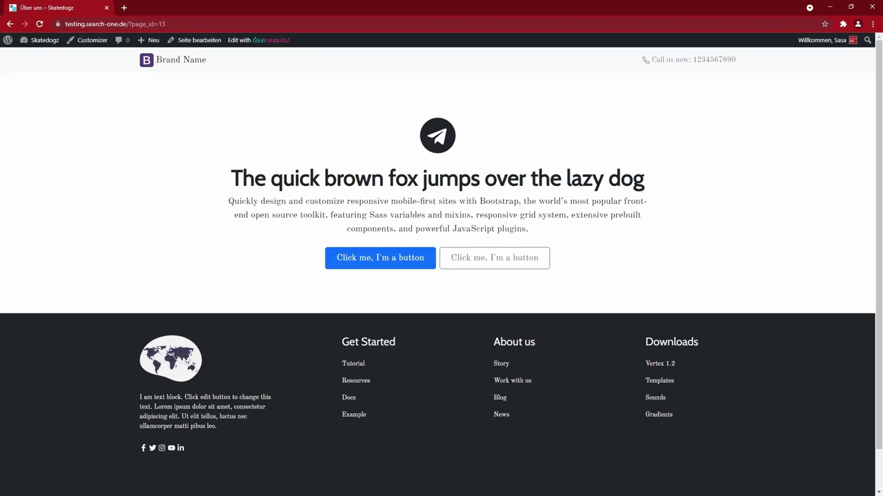
# - Open the site's reading settings, set the static homepage to Beispiel-Seite and save the changes
pyautogui.click(37, 42)
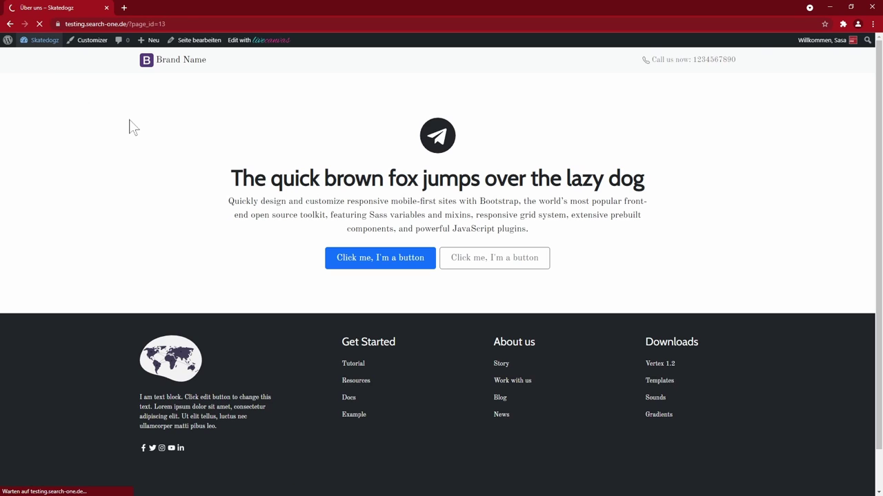
pyautogui.moveTo(50, 247)
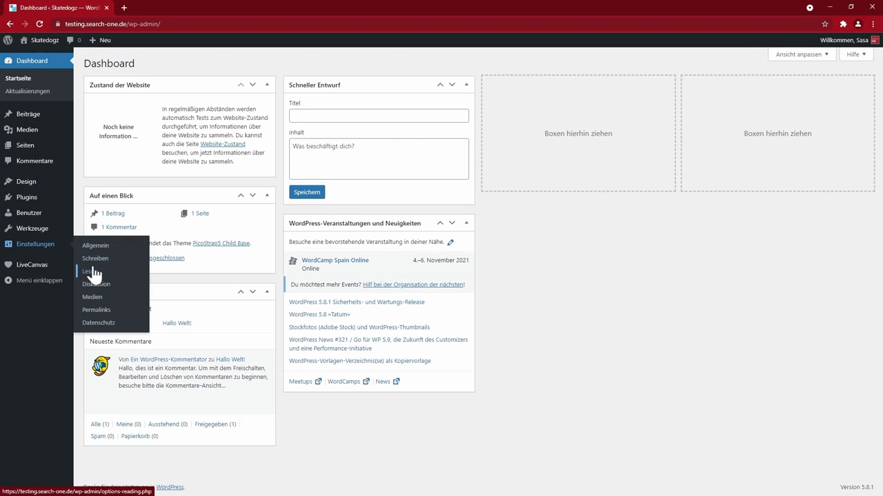
pyautogui.click(93, 272)
pyautogui.click(256, 125)
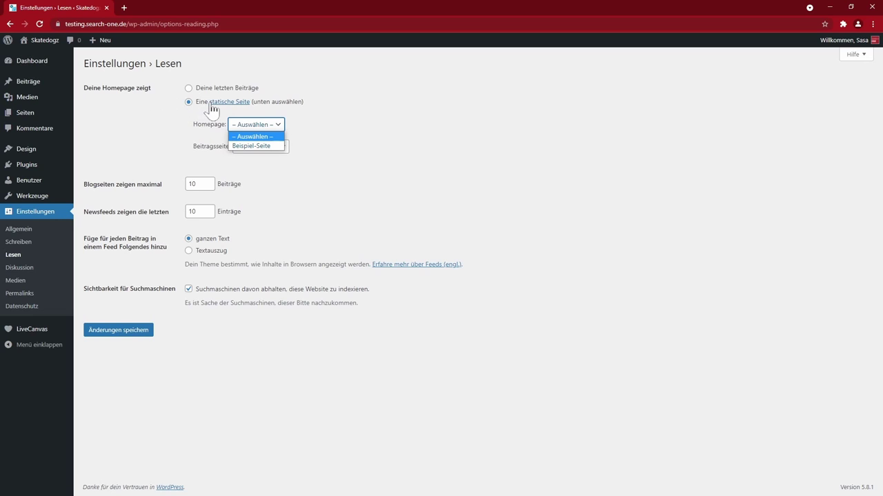
pyautogui.click(253, 146)
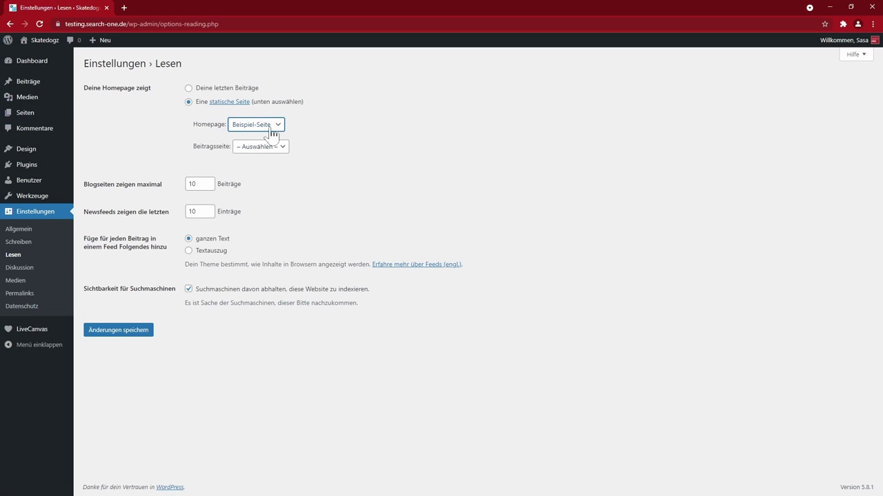
pyautogui.click(124, 332)
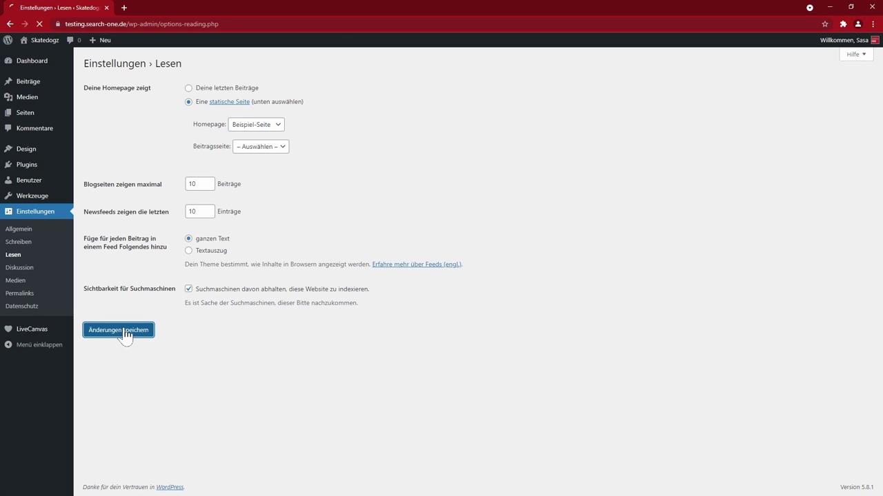
# - Set the permalink structure to Beitragsname and save the changes
pyautogui.click(26, 294)
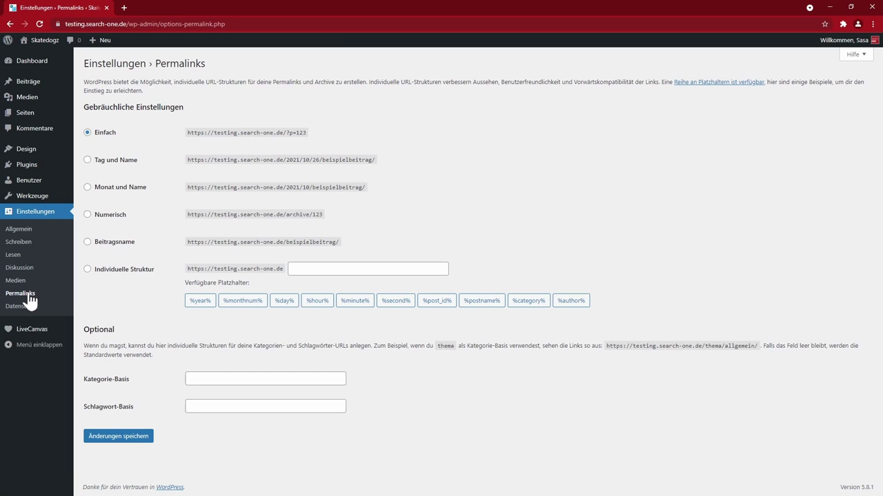
pyautogui.click(87, 242)
pyautogui.click(124, 438)
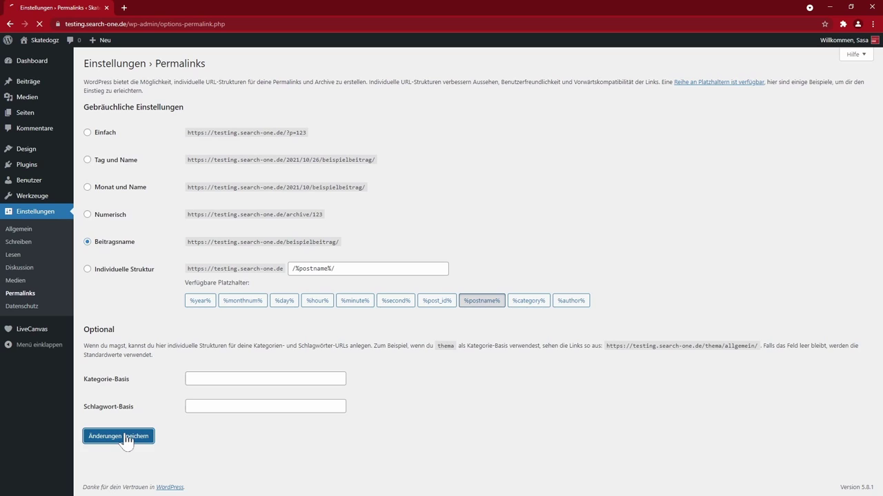
# - Open Beispiel-Seite from the page list in the standard WordPress editor, look it over and return to the list
pyautogui.click(27, 114)
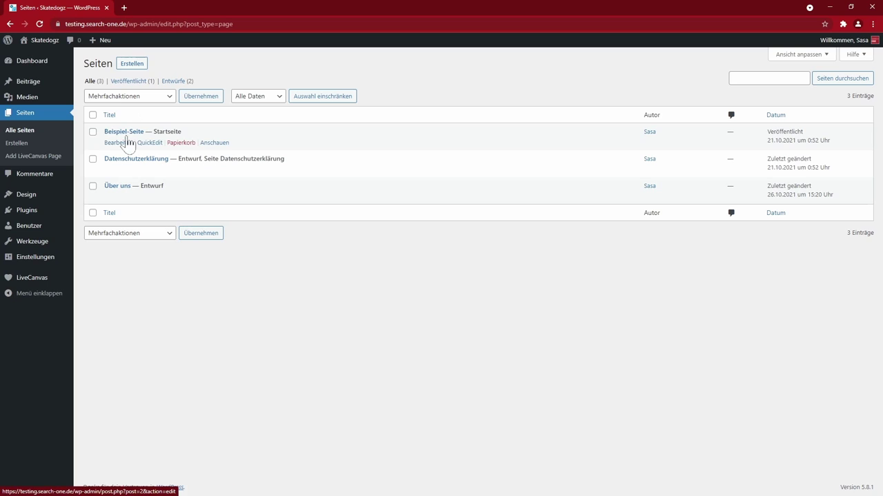
pyautogui.click(122, 144)
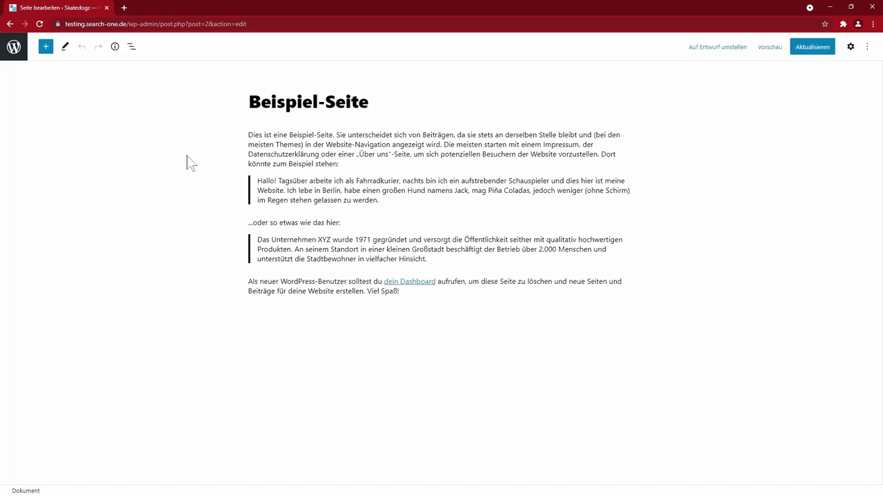
pyautogui.click(13, 46)
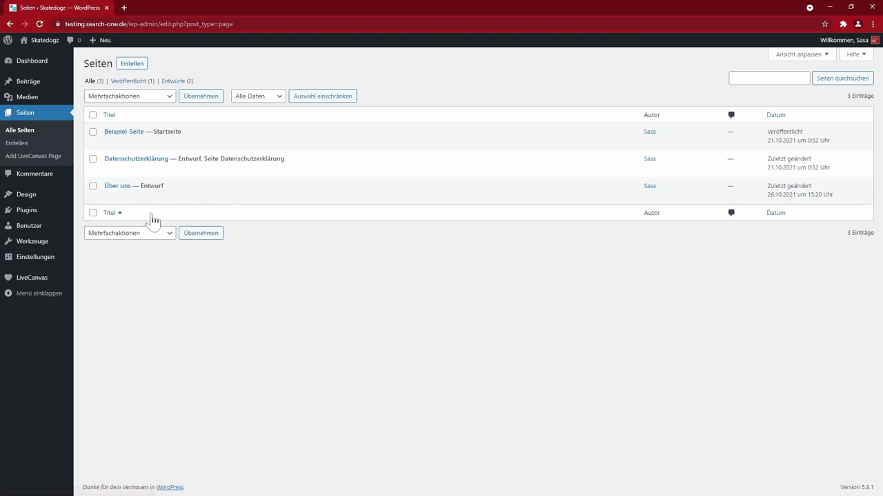
# - Open the Über uns page in LiveCanvas, save it, exit the editor and publish the page
pyautogui.click(119, 197)
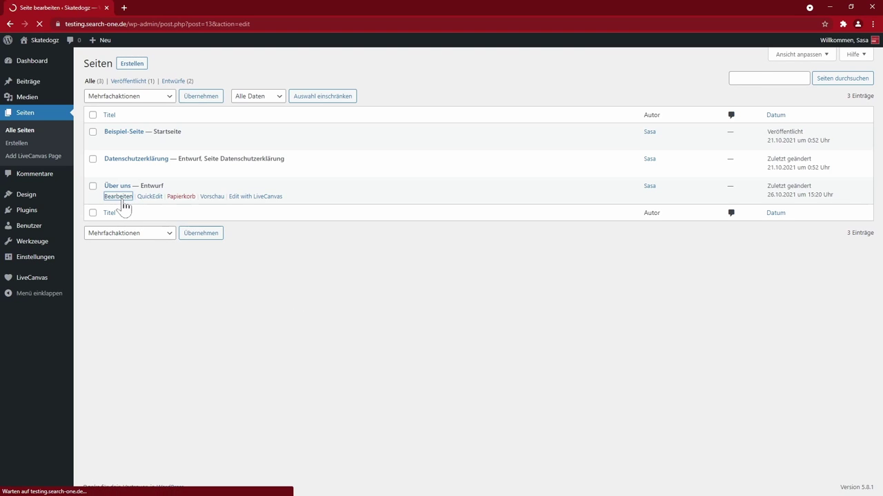
pyautogui.click(137, 130)
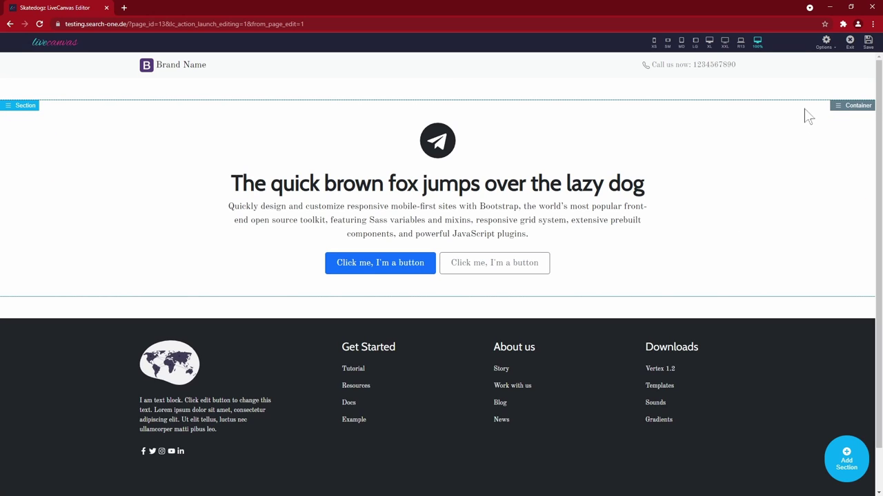
pyautogui.click(868, 43)
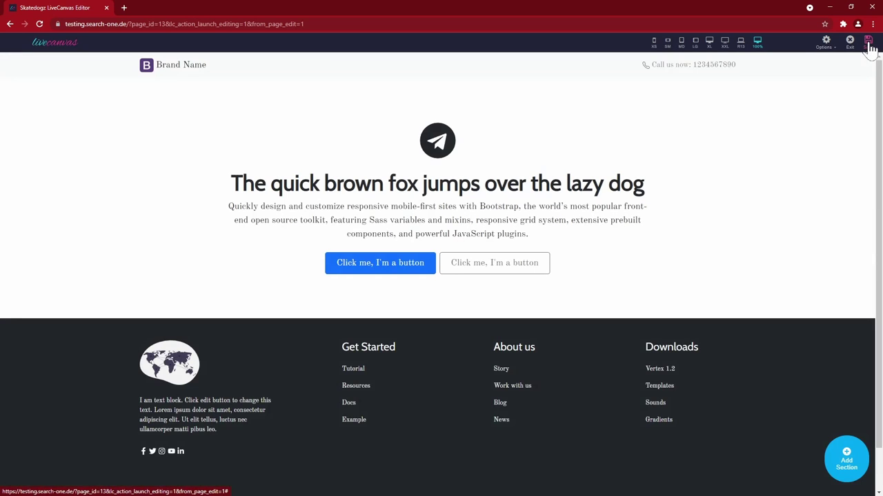
pyautogui.click(849, 47)
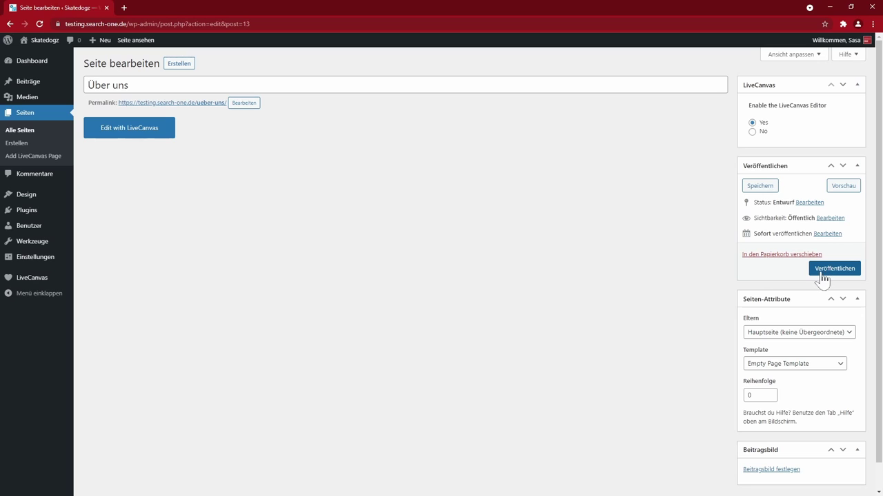
pyautogui.click(827, 276)
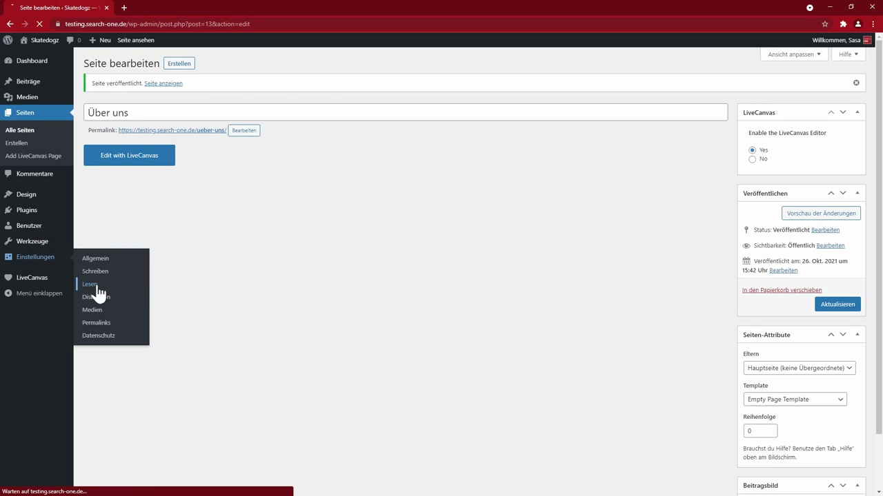
# - Set the static homepage to Über uns in the reading settings and save the changes
pyautogui.click(96, 289)
pyautogui.click(255, 125)
pyautogui.click(251, 153)
pyautogui.click(121, 330)
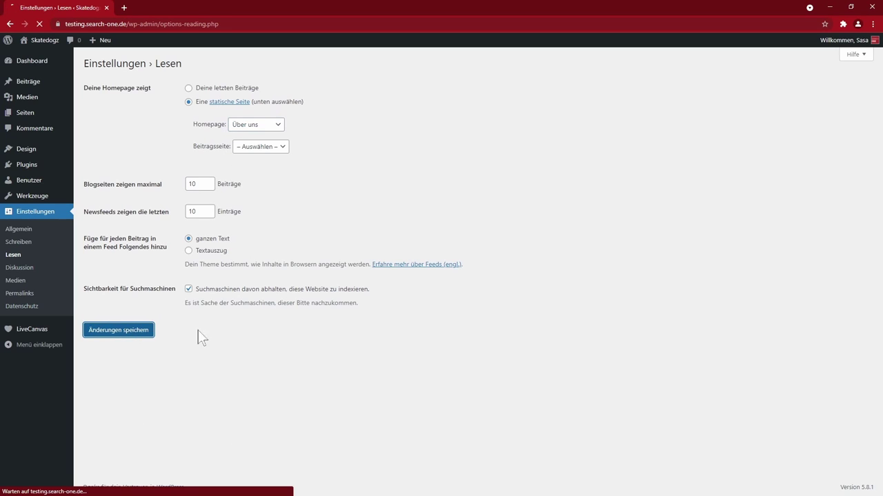
# - Quick-edit the Über uns page, setting its title to Startseite and its slug to startseite, and update it
pyautogui.moveTo(31, 116)
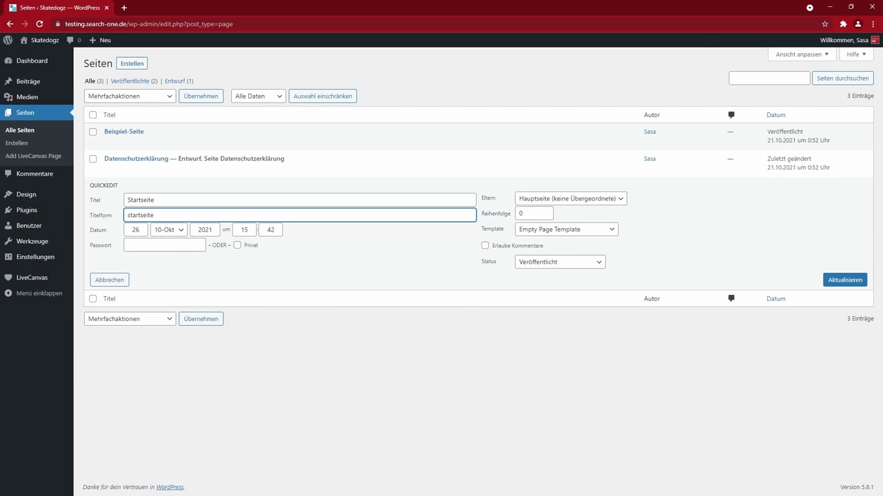
pyautogui.click(837, 281)
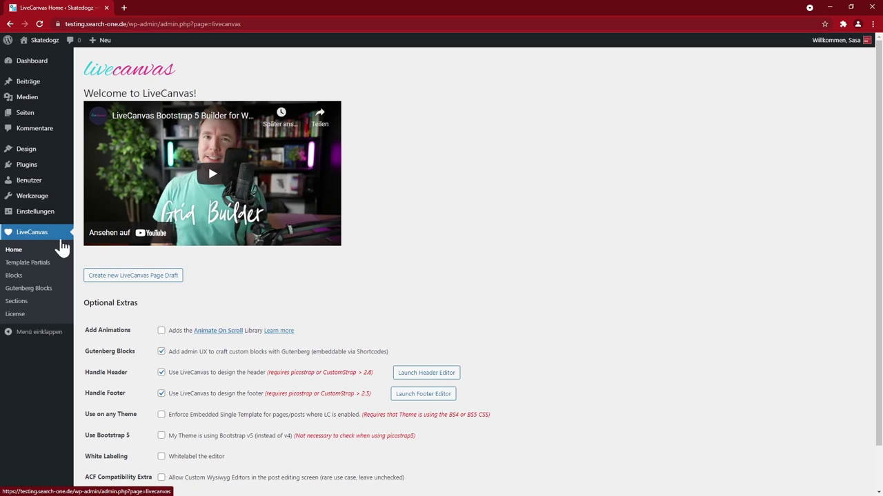
# - Launch the LiveCanvas header editor, check the Header entry in the Template Partials list and return to the header editor
pyautogui.click(425, 374)
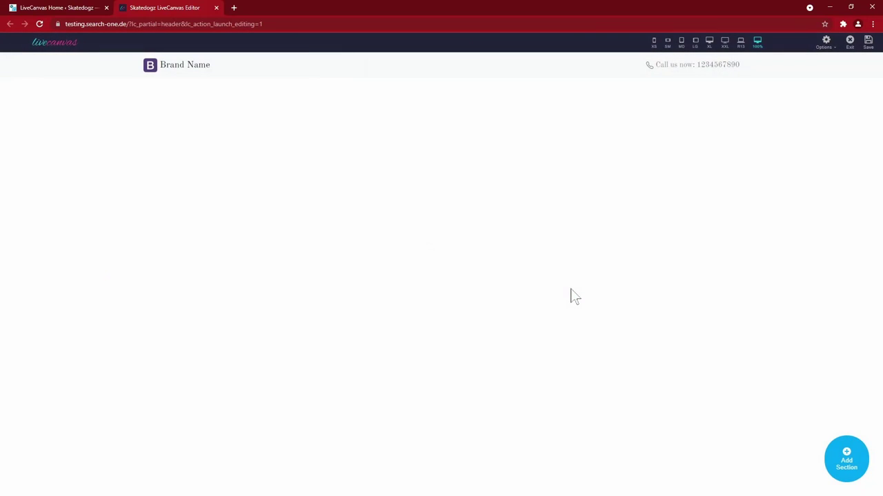
pyautogui.click(57, 12)
pyautogui.click(33, 264)
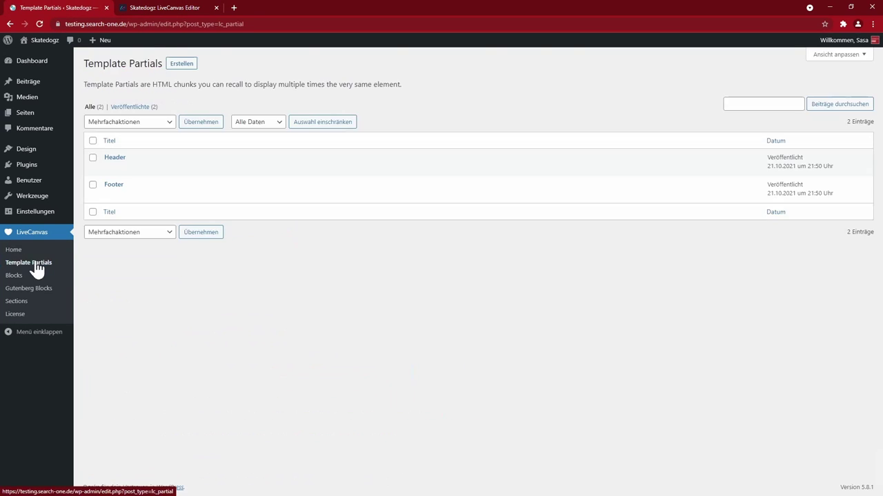
pyautogui.moveTo(117, 164)
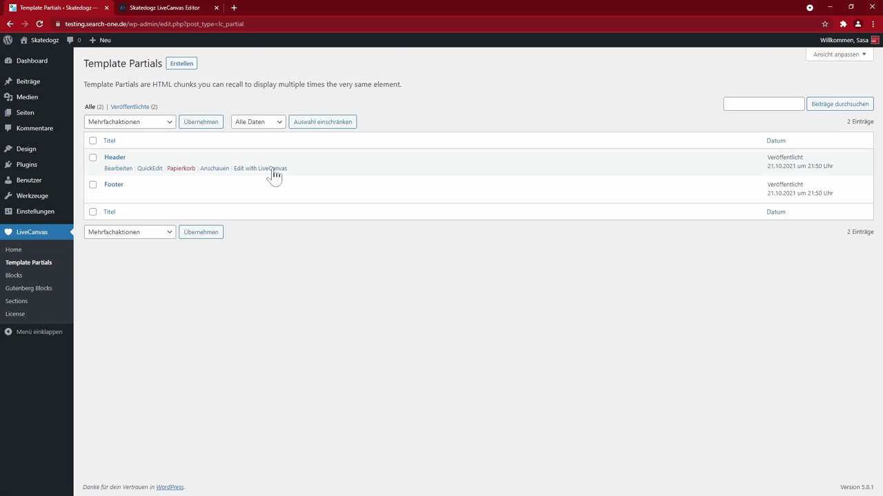
pyautogui.click(193, 6)
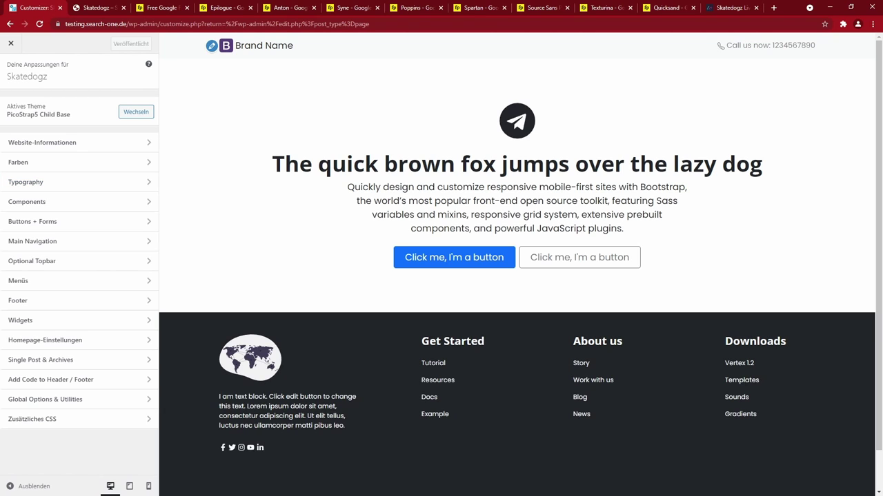
# - Open the Customizer's Typography settings, switch to the fontpair website and view its Font Pairs overview
pyautogui.click(38, 183)
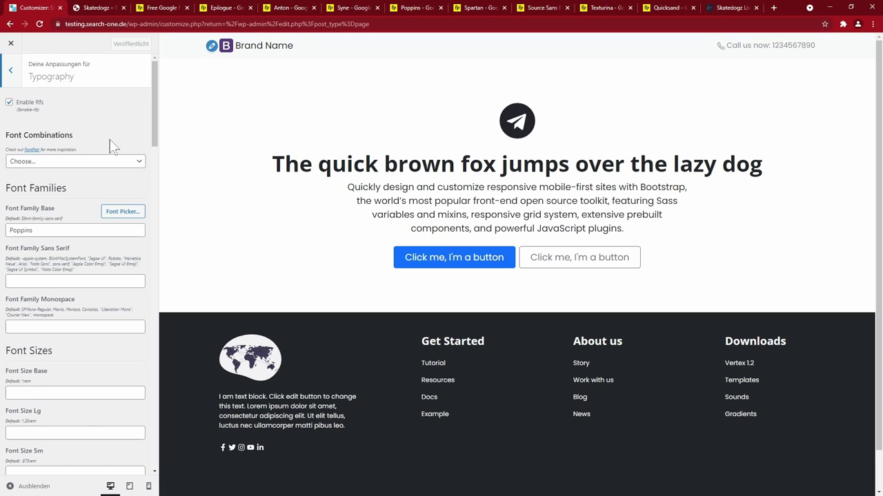
pyautogui.click(167, 9)
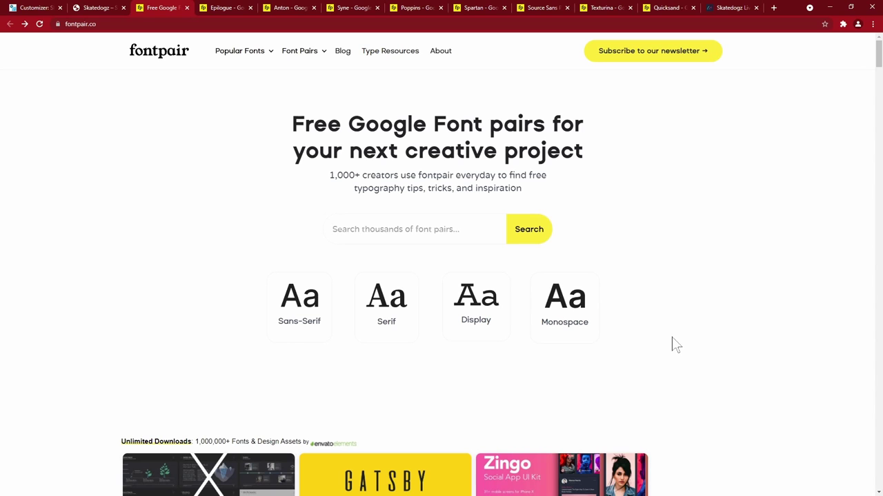
pyautogui.moveTo(314, 61)
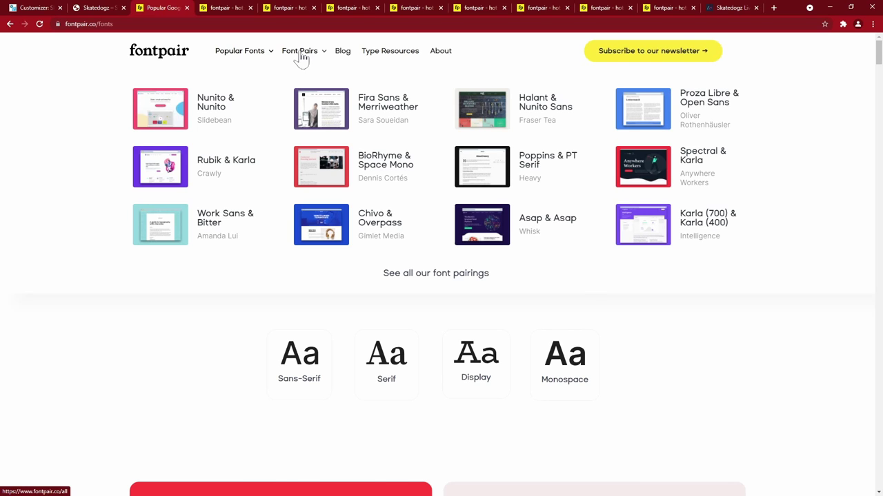
# - Examine the Nunito & Nunito, Fira Sans & Merriweather and Halant & Nunito Sans pairing pages, closing each one
pyautogui.hotkey('ctrl', 'Tab')
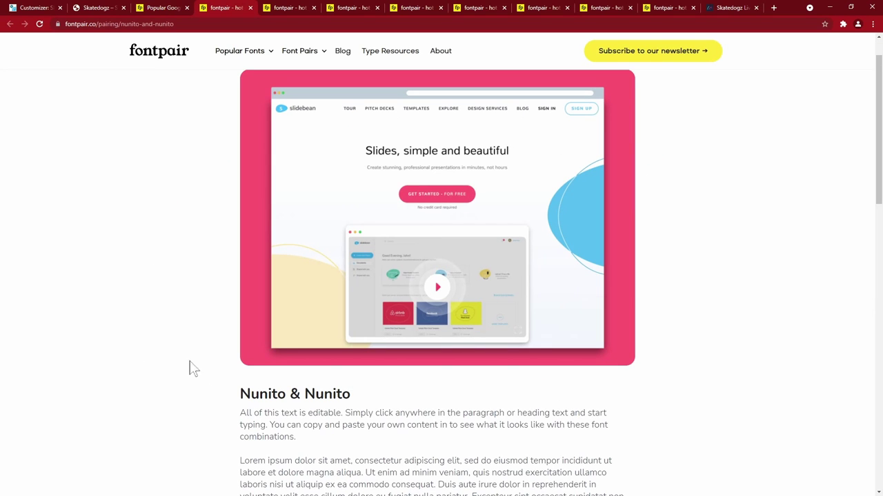
pyautogui.scroll(-2, 183, 327)
pyautogui.click(271, 256)
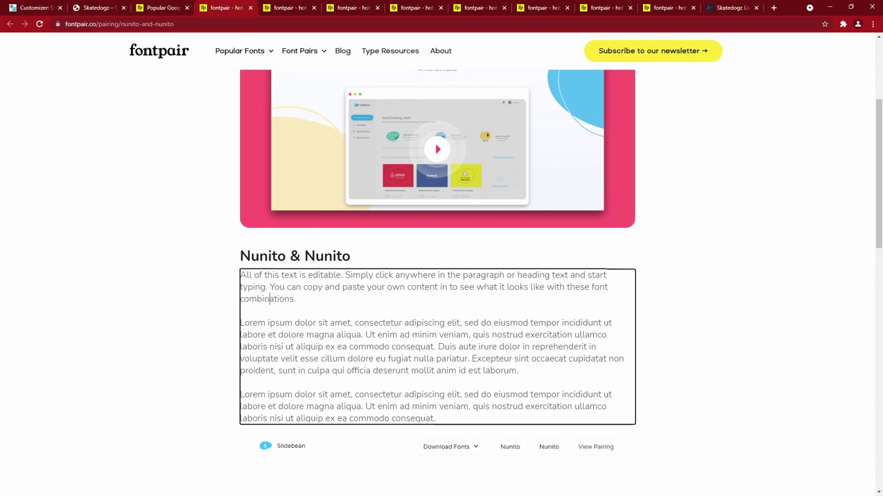
pyautogui.scroll(3, 165, 296)
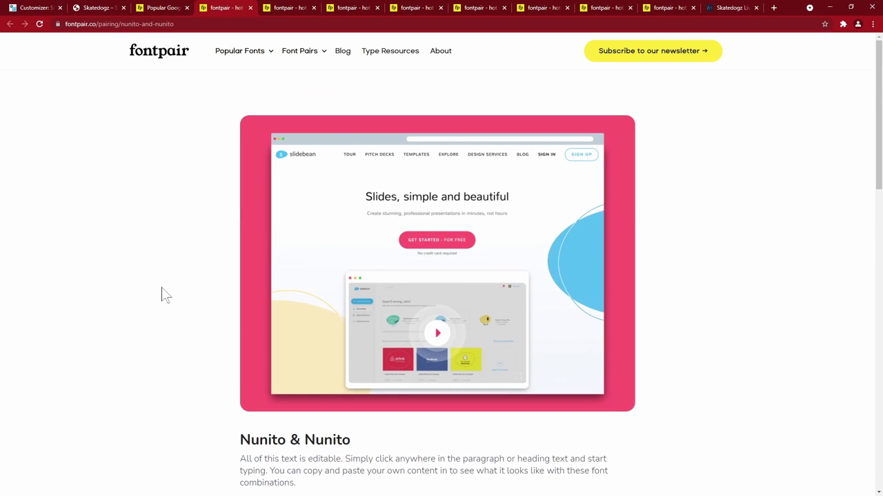
pyautogui.hotkey('ctrl', 'w')
pyautogui.scroll(-1, 204, 379)
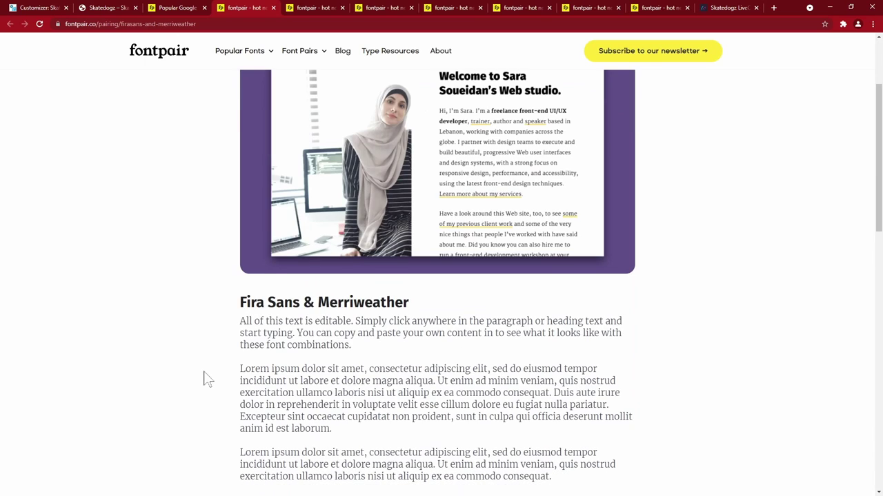
pyautogui.hotkey('ctrl', 'w')
pyautogui.scroll(-1, 204, 358)
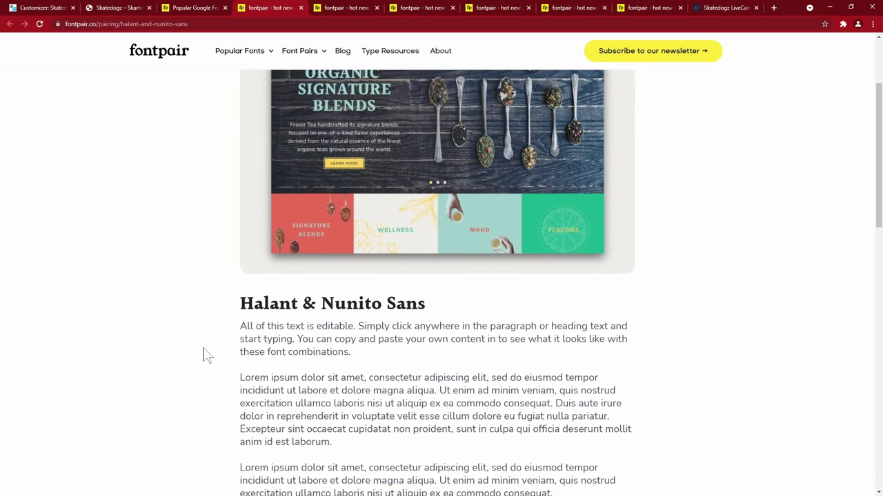
pyautogui.hotkey('ctrl', 'w')
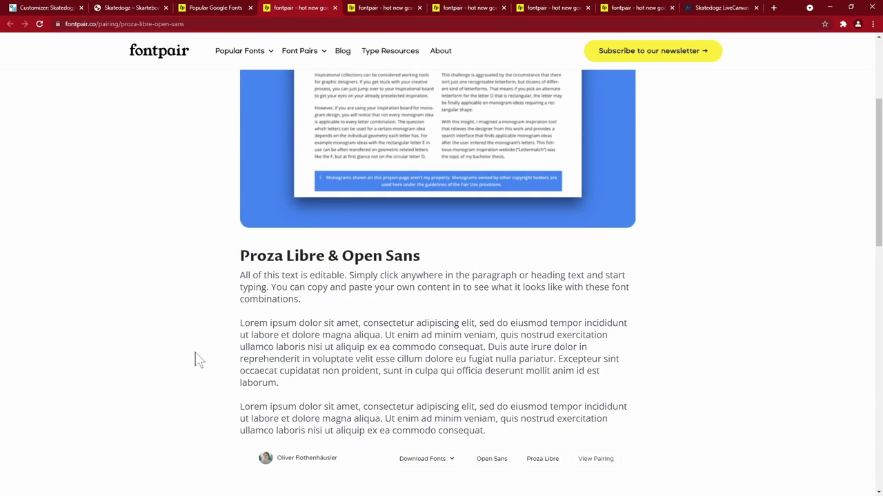
# - Examine the Proza Libre & Open Sans heading and sample page, and close it and the pairing page after it
pyautogui.click(267, 256)
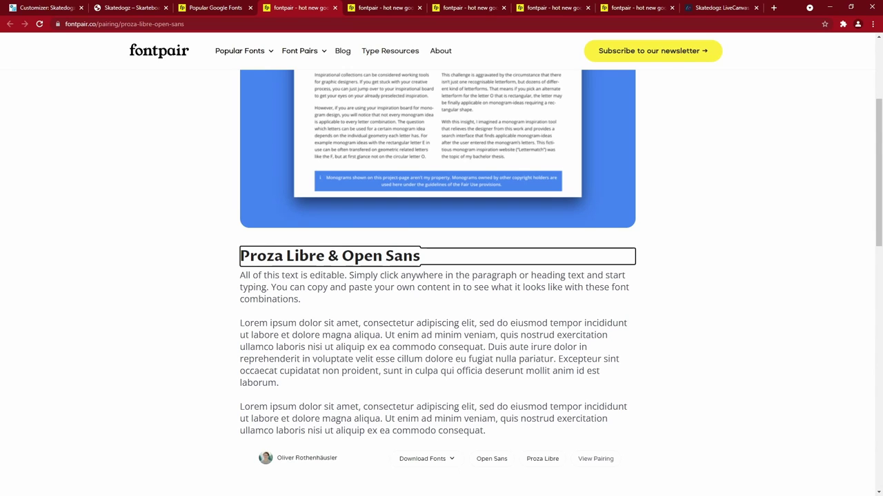
pyautogui.click(212, 305)
pyautogui.scroll(2, 194, 290)
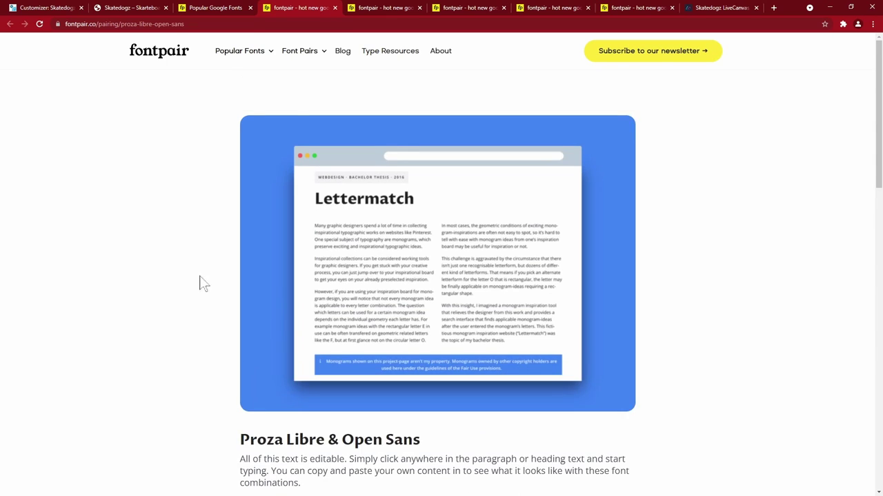
pyautogui.click(334, 7)
pyautogui.click(334, 7)
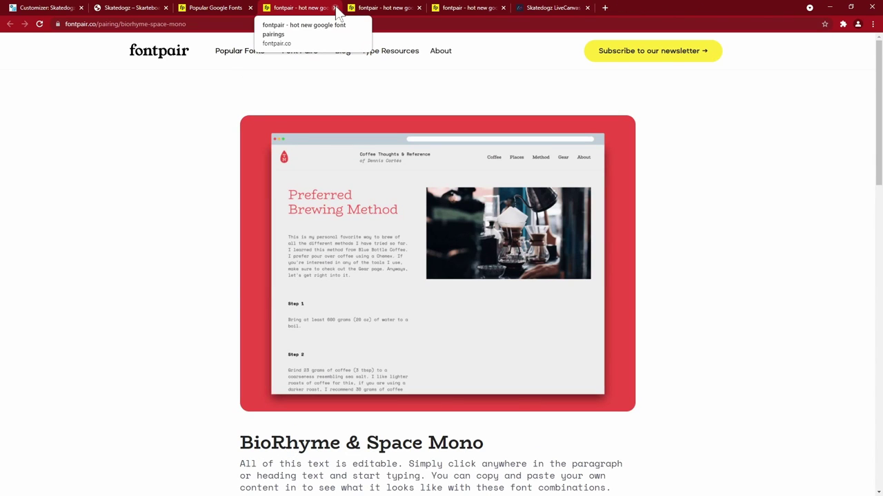
# - Examine the BioRhyme & Space Mono, Poppins & PT Serif and Work Sans & Bitter pairing pages, closing each one and the fontpair overview
pyautogui.scroll(-2, 152, 351)
pyautogui.scroll(-1, 170, 335)
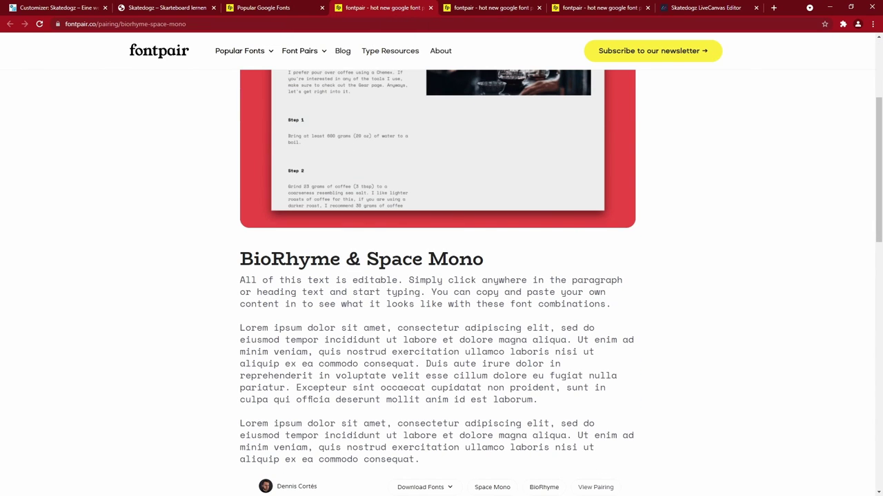
pyautogui.click(430, 7)
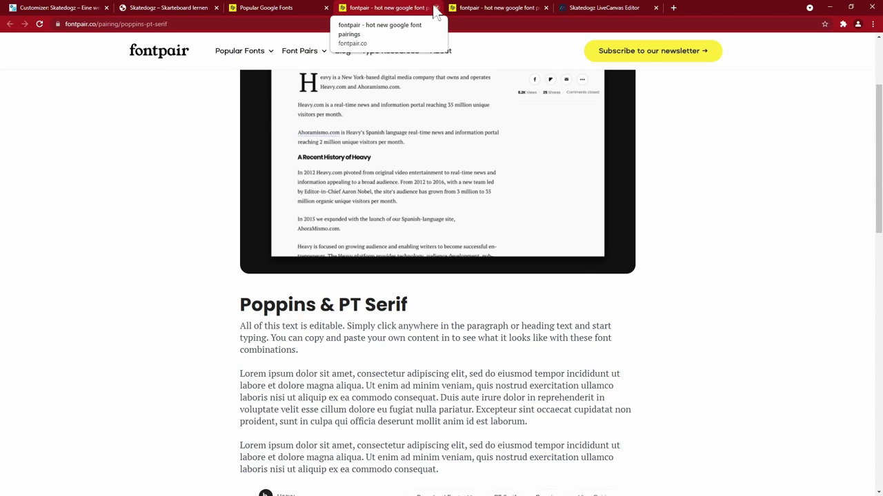
pyautogui.click(436, 8)
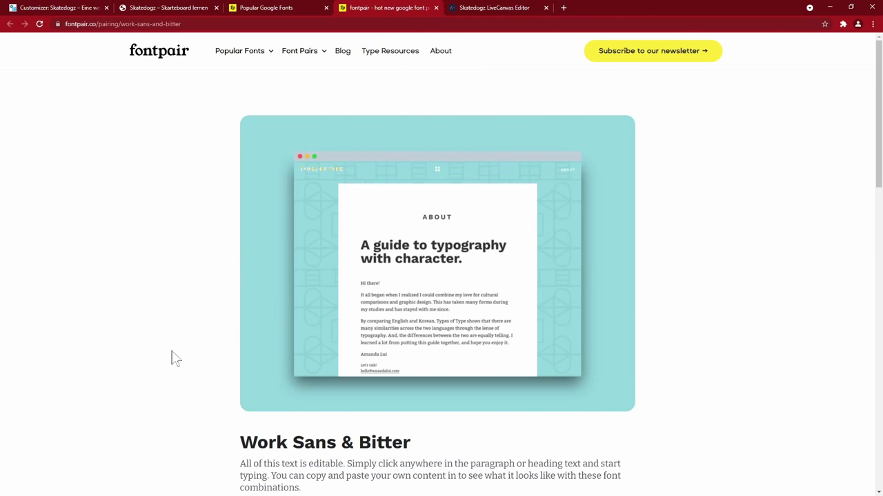
pyautogui.scroll(-2, 206, 362)
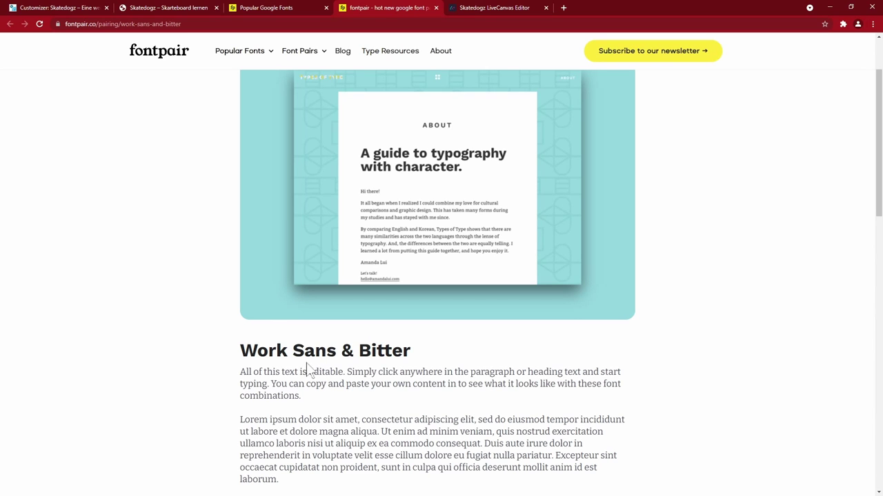
pyautogui.hotkey('ctrl', 'w')
pyautogui.hotkey('ctrl', 'w')
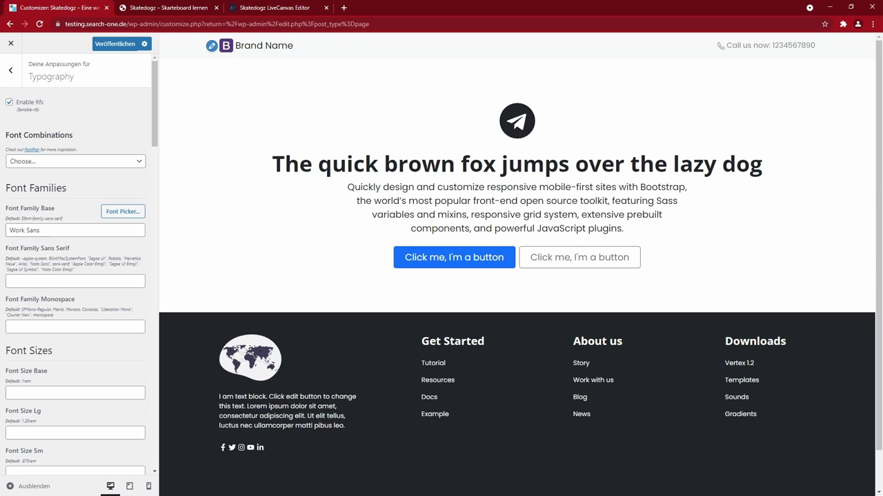
# - Review the Customizer's Typography settings and publish them with Work Sans as base font and Poppins at weight 700 for headings
pyautogui.scroll(-8, 122, 246)
pyautogui.scroll(-2, 111, 288)
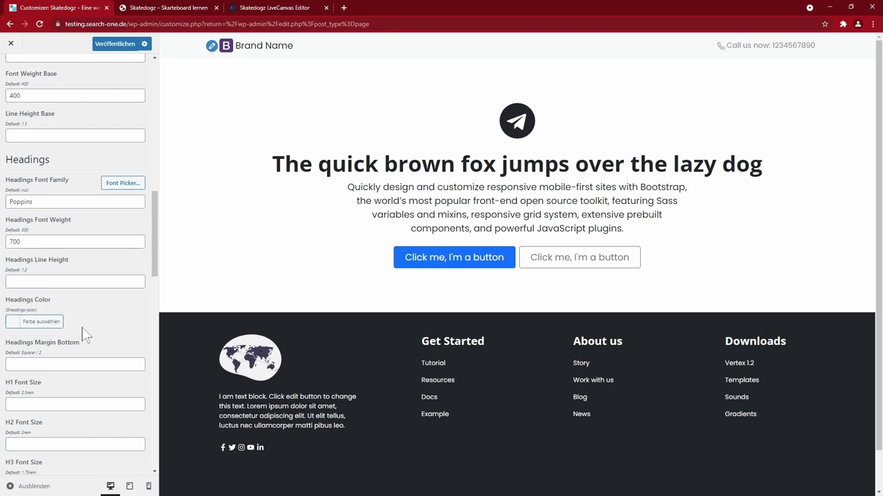
pyautogui.scroll(-15, 83, 331)
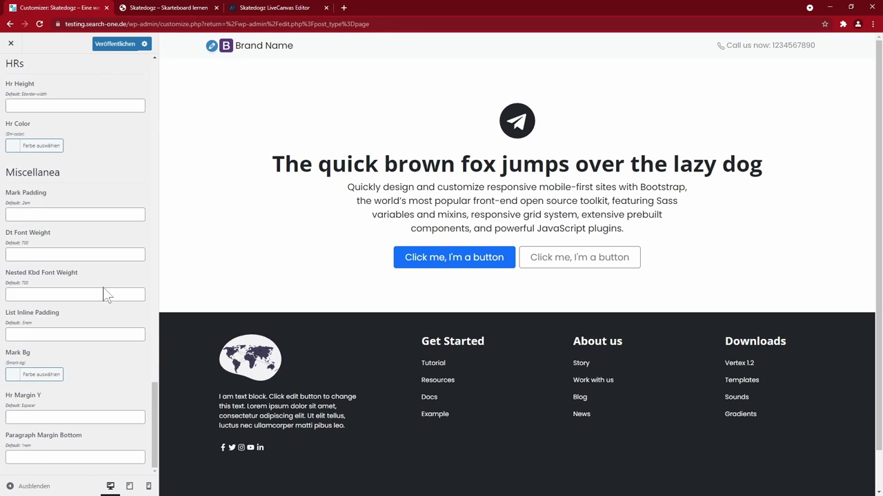
pyautogui.moveTo(151, 424); pyautogui.dragTo(136, 110)
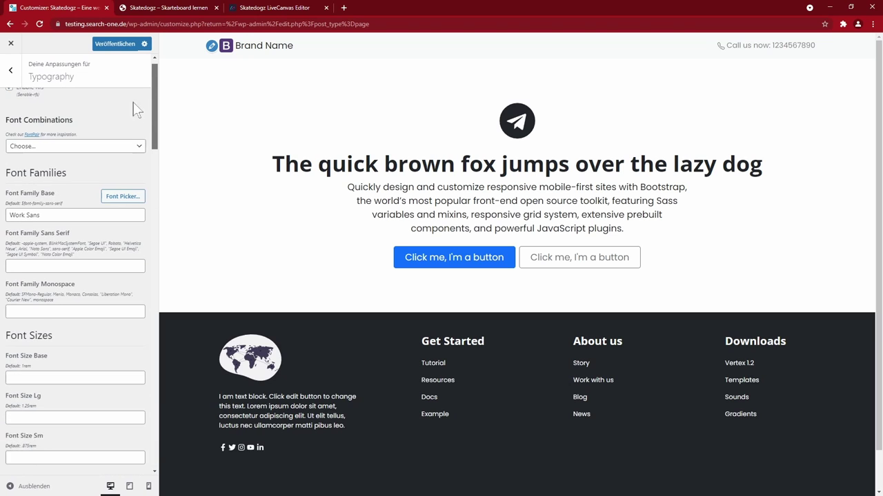
pyautogui.scroll(1, 137, 110)
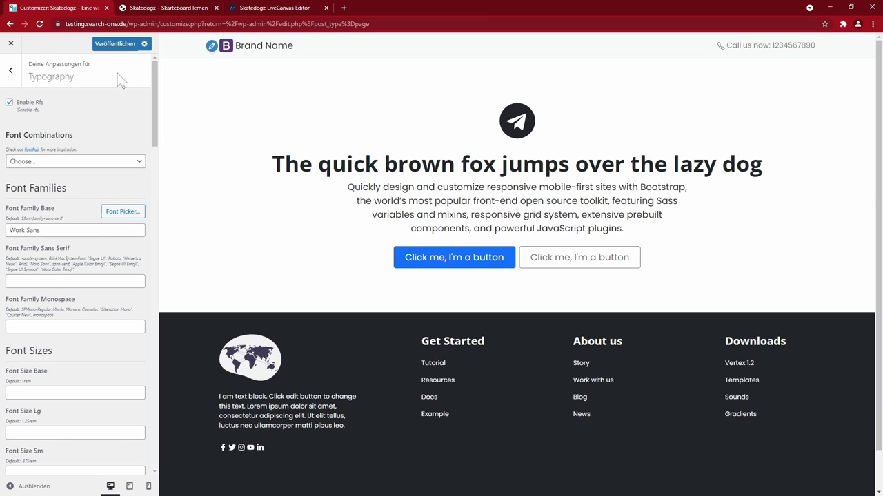
pyautogui.click(113, 44)
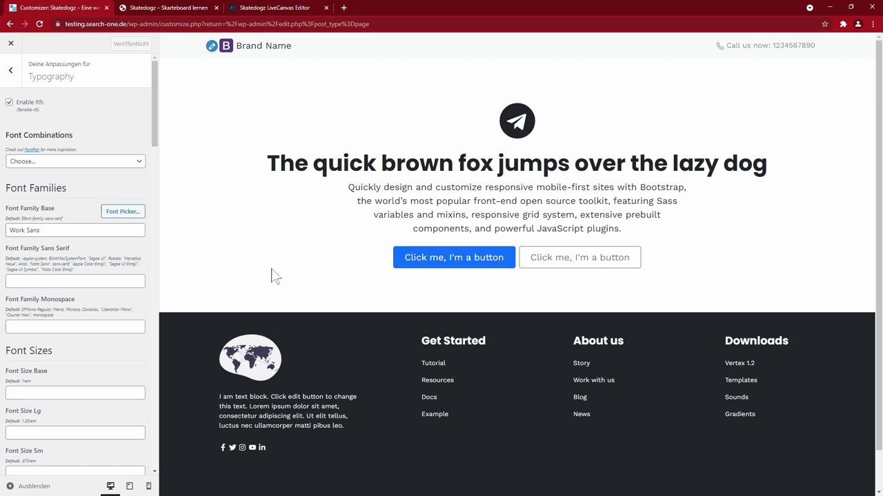
# - Open the Customizer's Farben settings and compare them with the text and background colour swatches in LiveCanvas's section properties
pyautogui.click(10, 70)
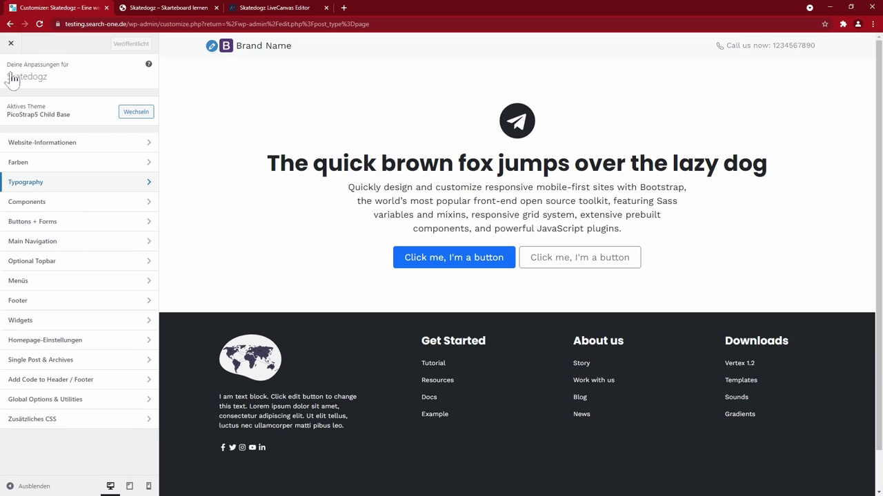
pyautogui.click(34, 166)
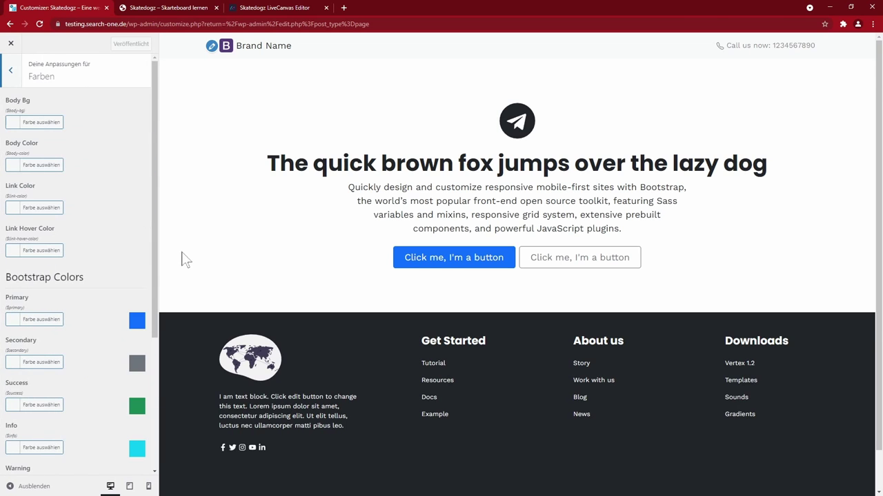
pyautogui.hotkey('ctrl', '3')
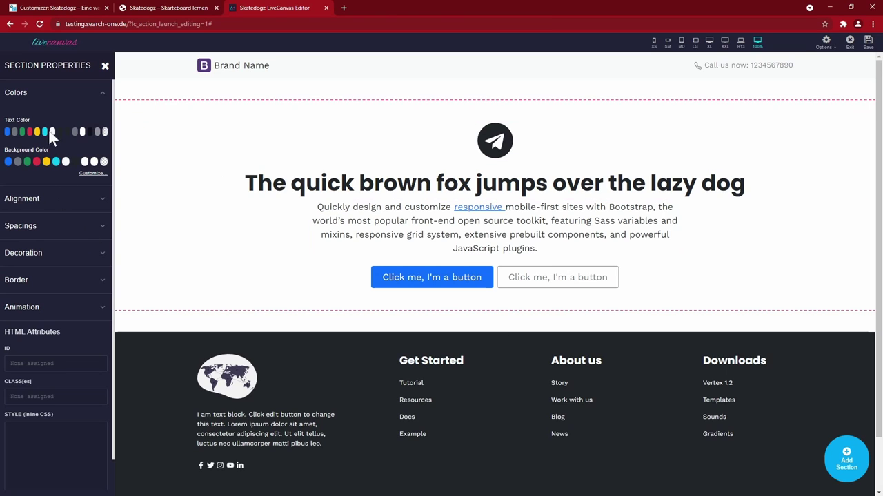
pyautogui.hotkey('ctrl', '1')
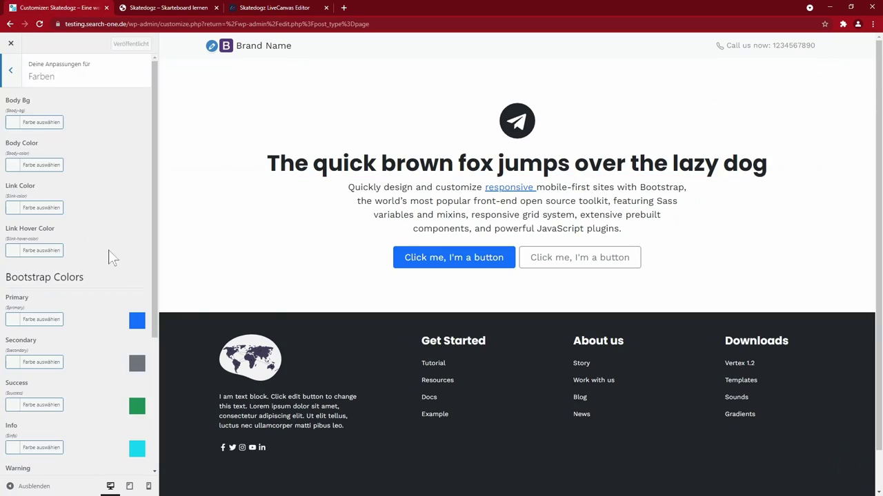
# - Set the Bootstrap colours from Primary to Dark to a blue and slate palette with Primary #3182ce, and publish the changes
pyautogui.scroll(-3, 112, 258)
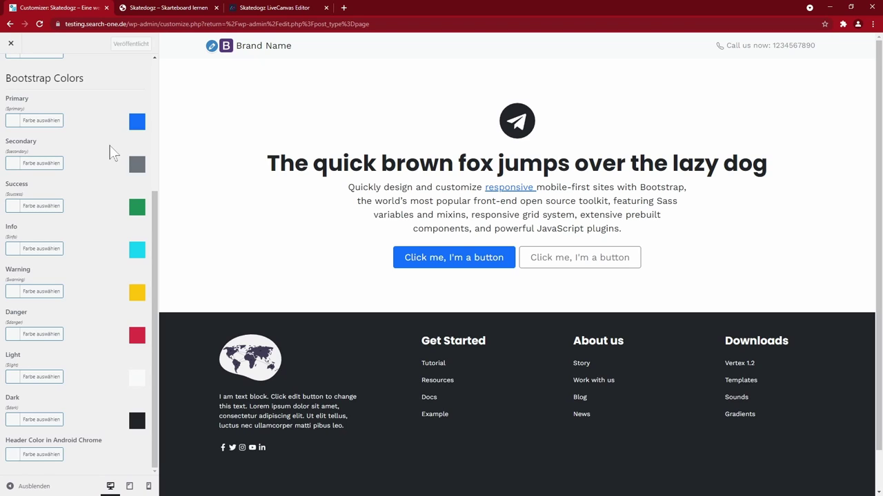
pyautogui.click(12, 123)
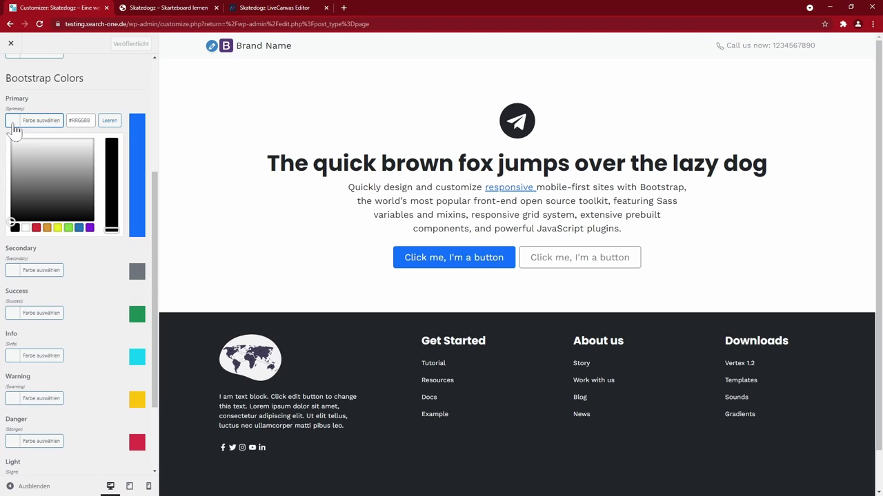
pyautogui.click(79, 228)
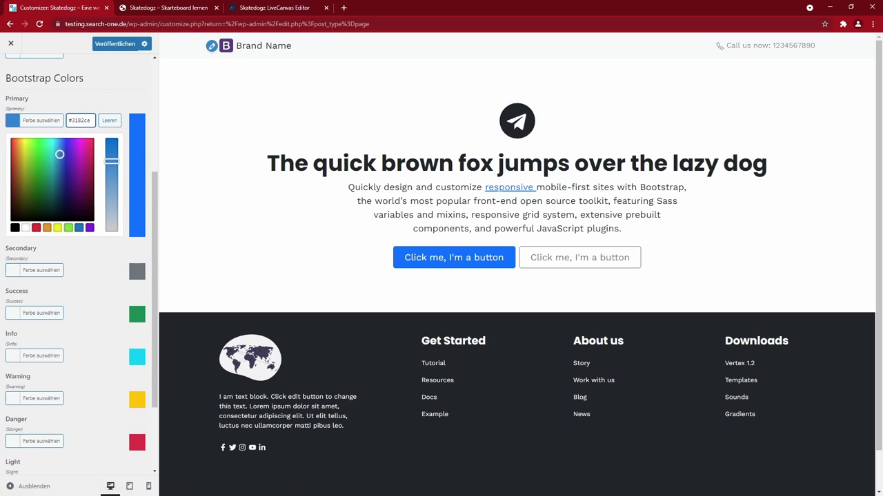
pyautogui.click(100, 99)
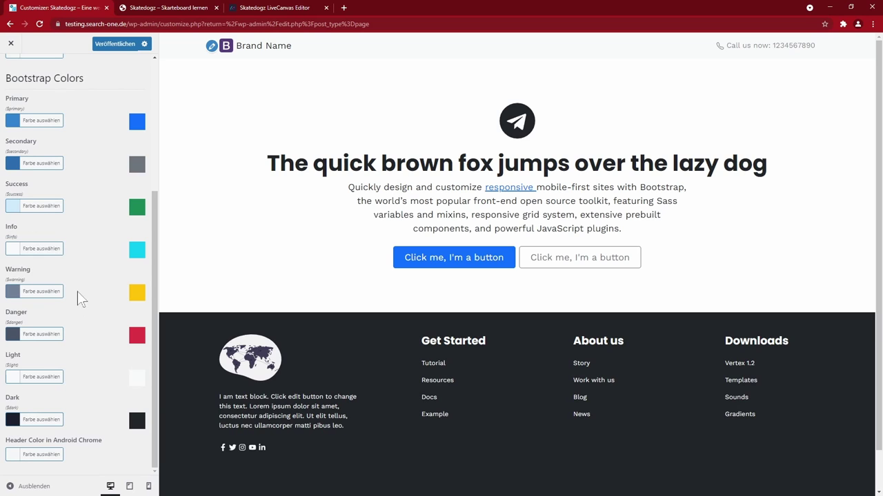
pyautogui.click(115, 43)
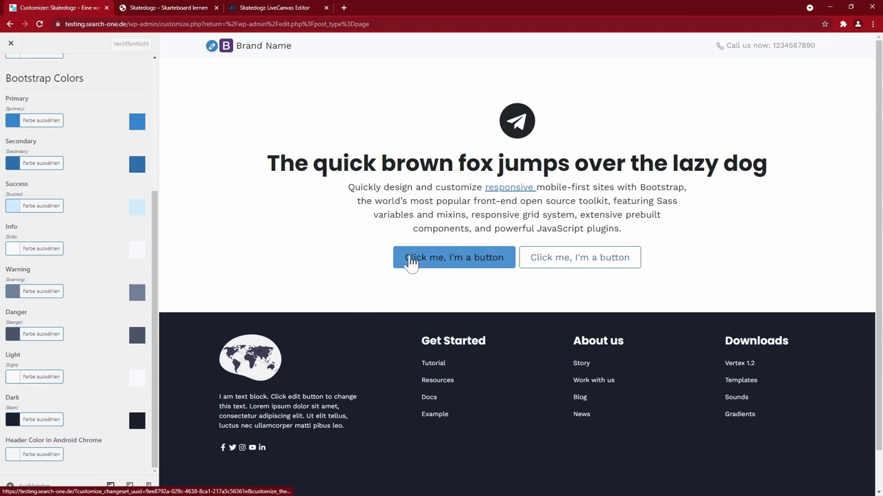
# - Check the palette in LiveCanvas's section properties and the main heading's Classes options, and return to the Customizer overview
pyautogui.hotkey('ctrl', '3')
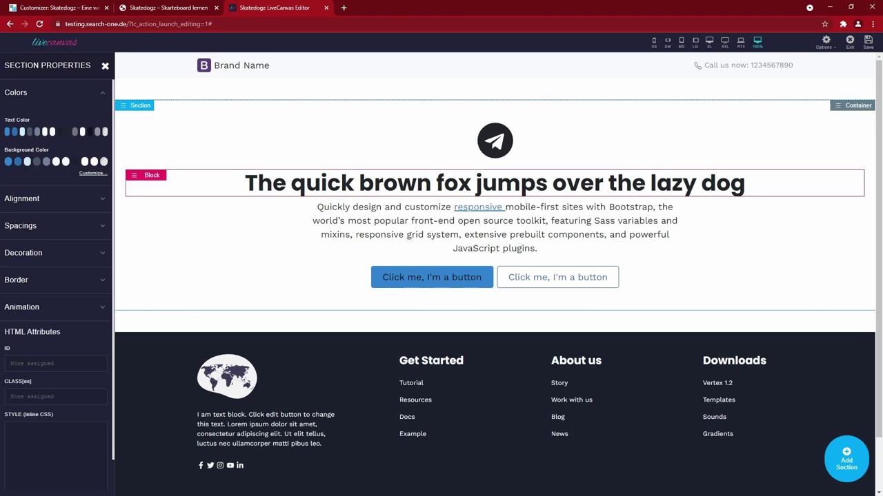
pyautogui.click(352, 183)
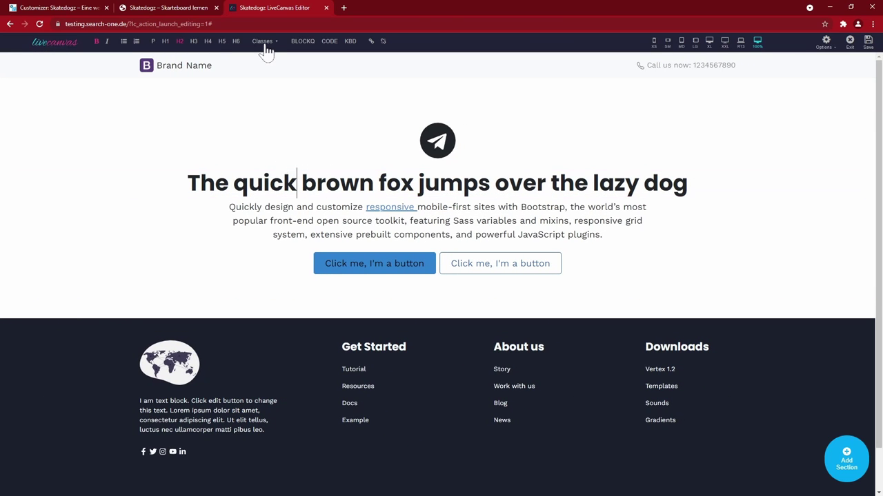
pyautogui.moveTo(266, 52)
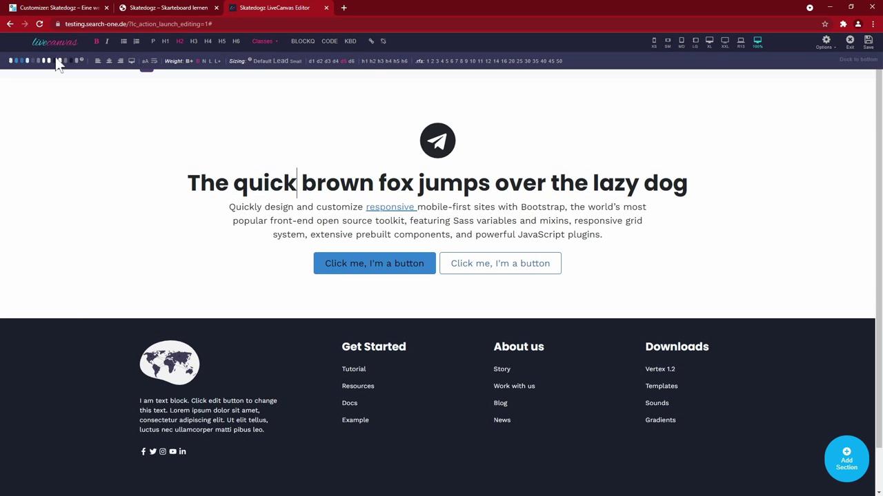
pyautogui.hotkey('ctrl', 'Tab')
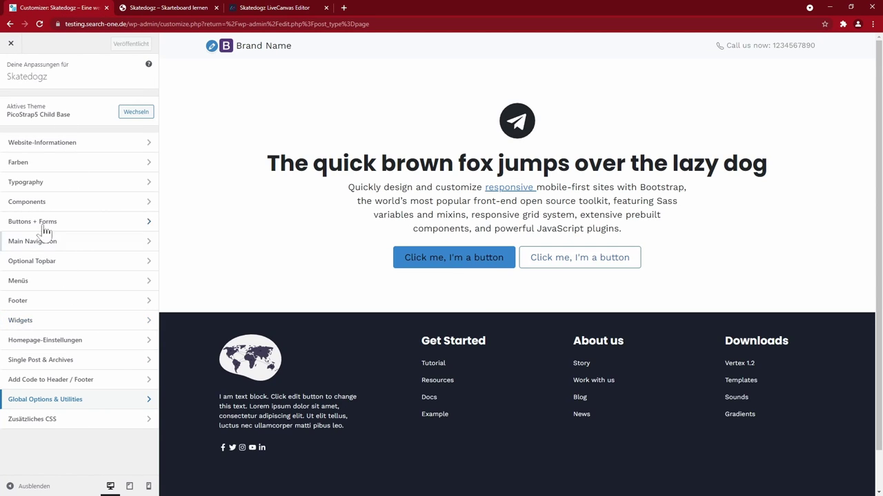
# - Clear the Untertitel in the Website-Informationen, enable Hide Tagline and publish both changes
pyautogui.click(40, 143)
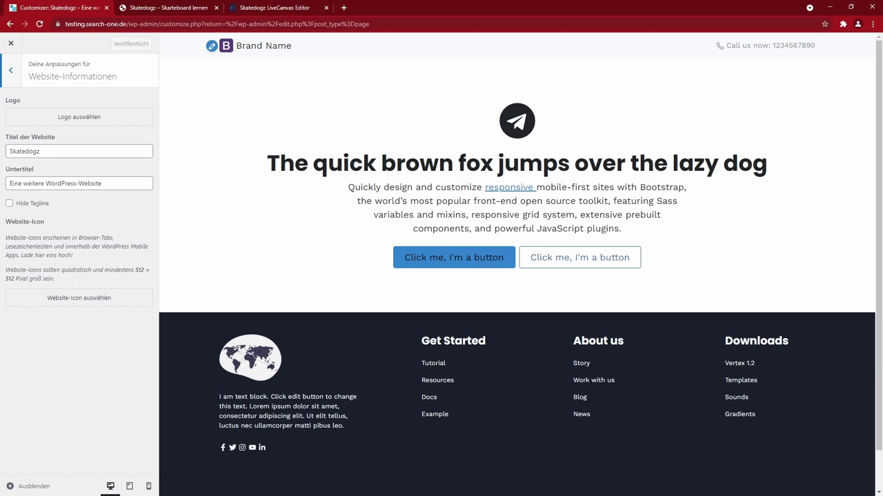
pyautogui.tripleClick(66, 183)
pyautogui.press('BackSpace')
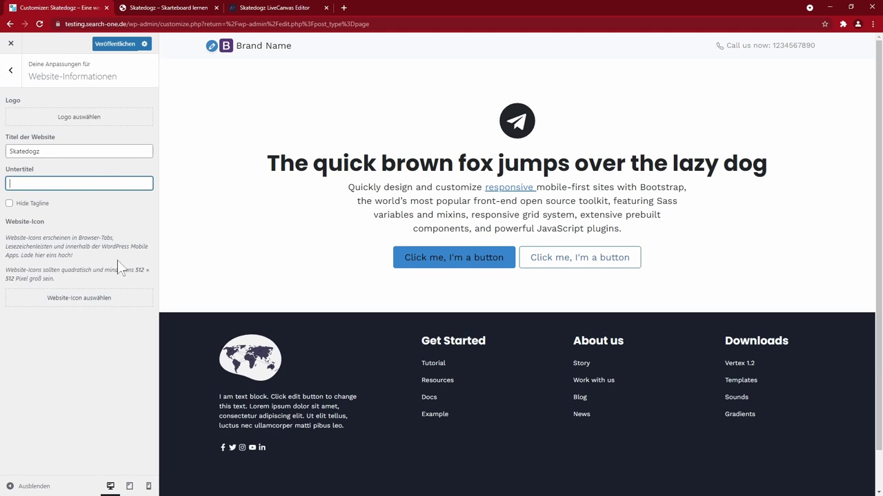
pyautogui.click(116, 45)
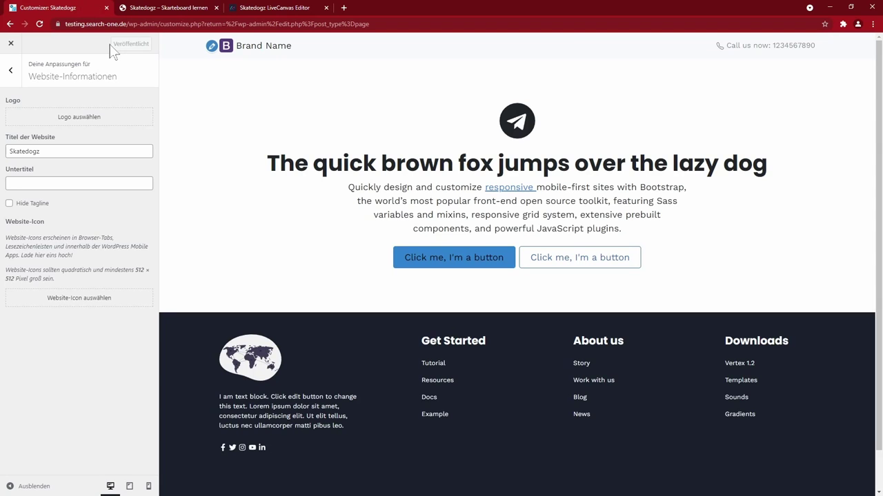
pyautogui.click(9, 203)
pyautogui.click(116, 44)
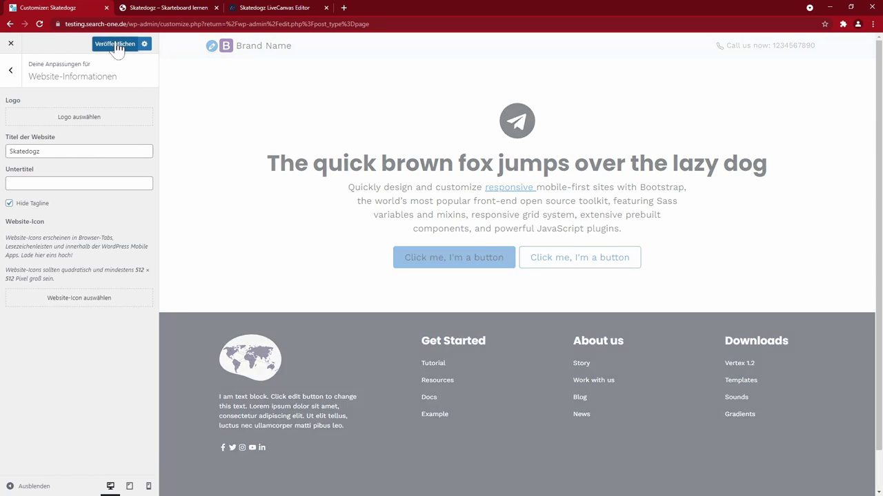
# - Enable gradients and shadows in the Customizer's Components settings and publish the changes
pyautogui.click(14, 71)
pyautogui.click(35, 201)
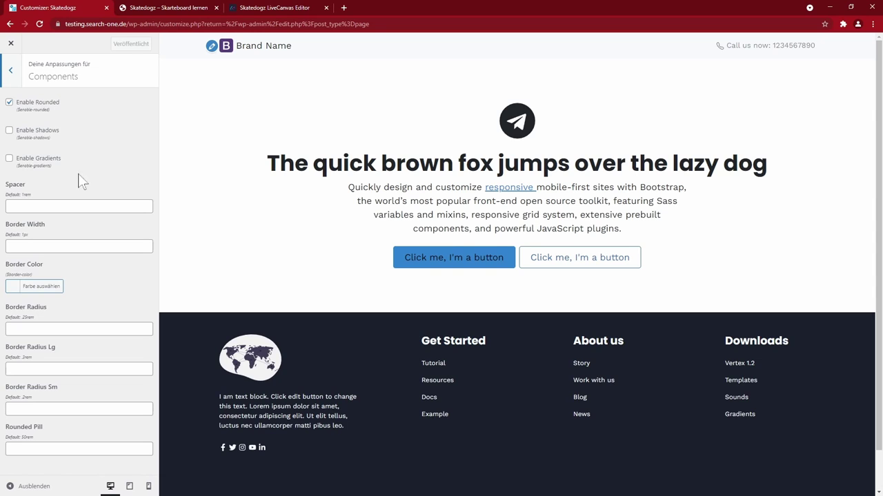
pyautogui.click(9, 159)
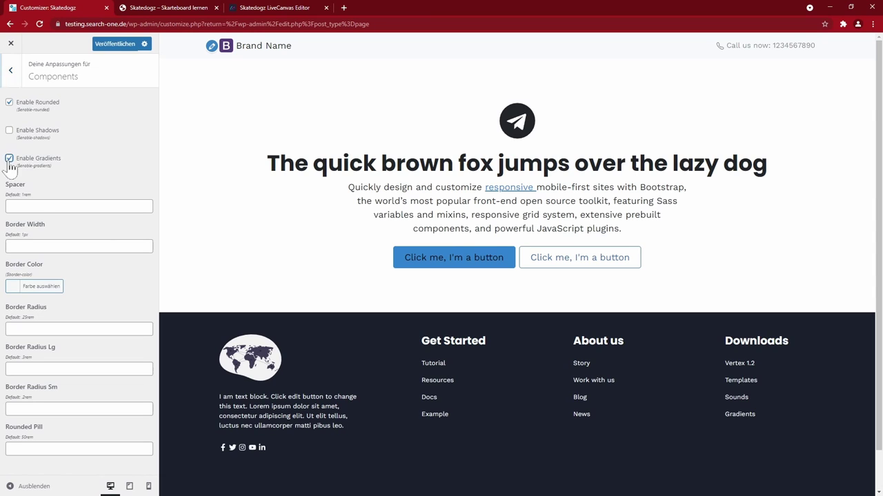
pyautogui.click(9, 130)
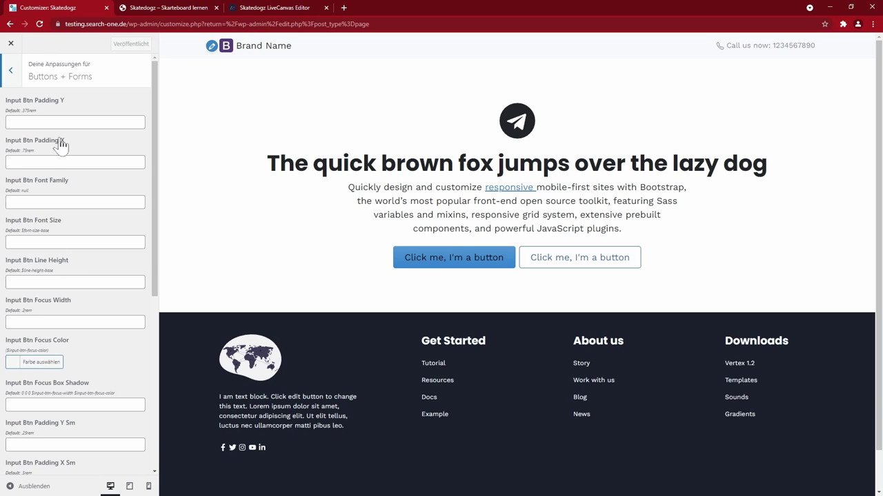
# - Look through the Buttons + Forms, Main Navigation and Optional Topbar settings of the Customizer
pyautogui.scroll(-4, 86, 386)
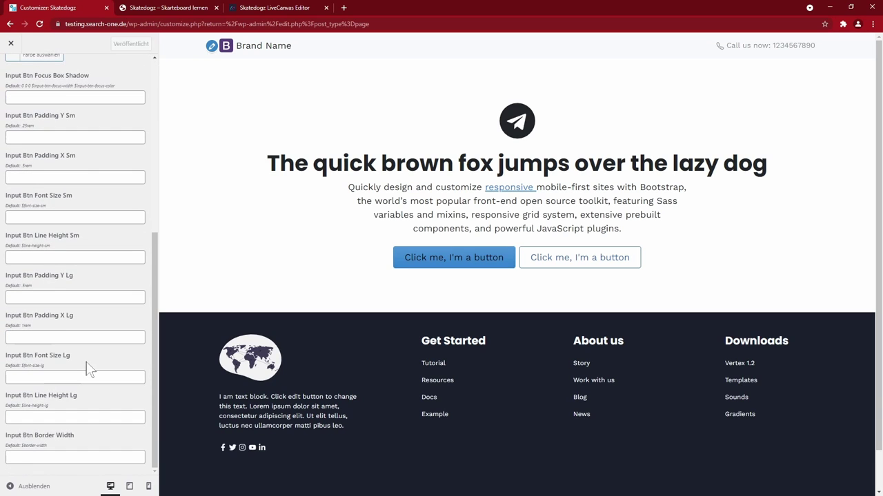
pyautogui.scroll(4, 87, 370)
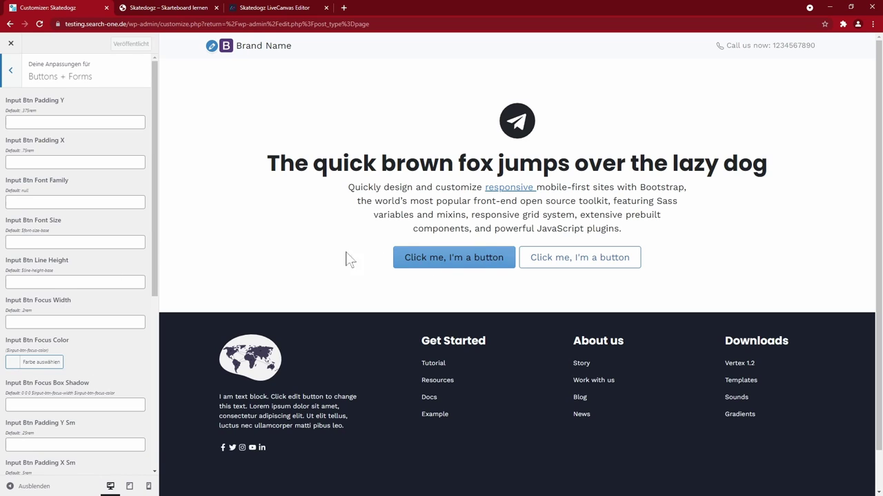
pyautogui.press('Escape')
pyautogui.click(53, 243)
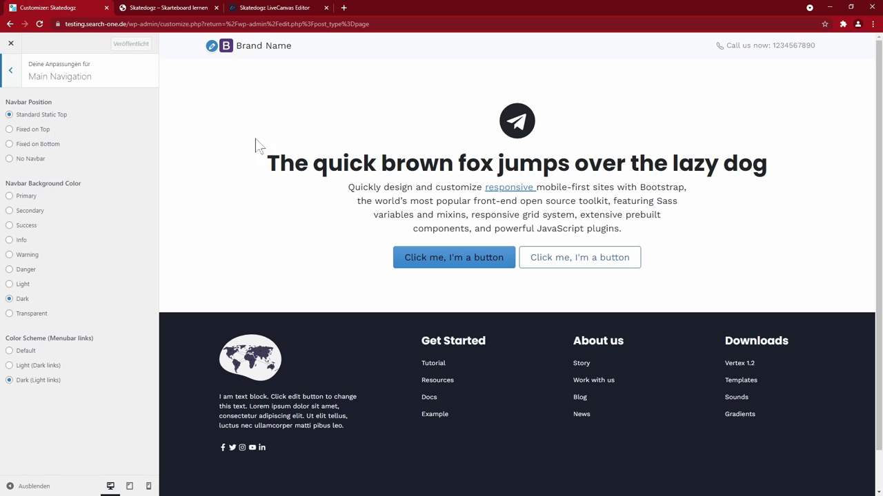
pyautogui.click(9, 75)
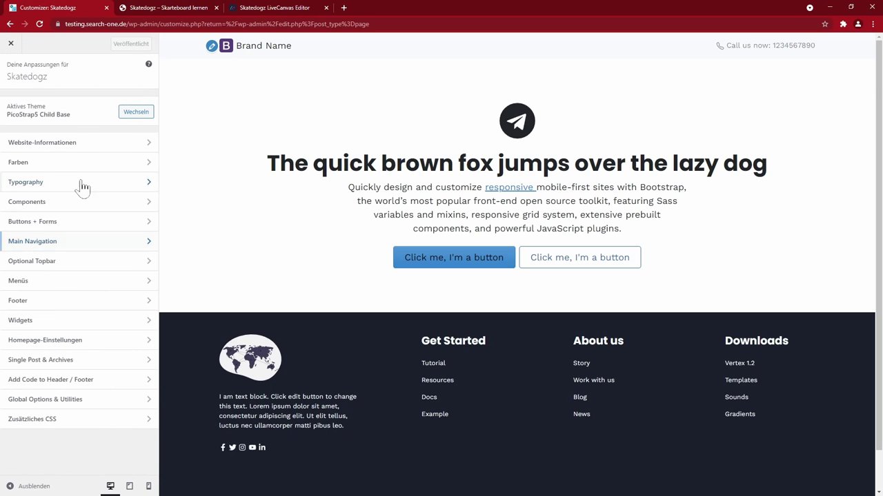
pyautogui.click(57, 268)
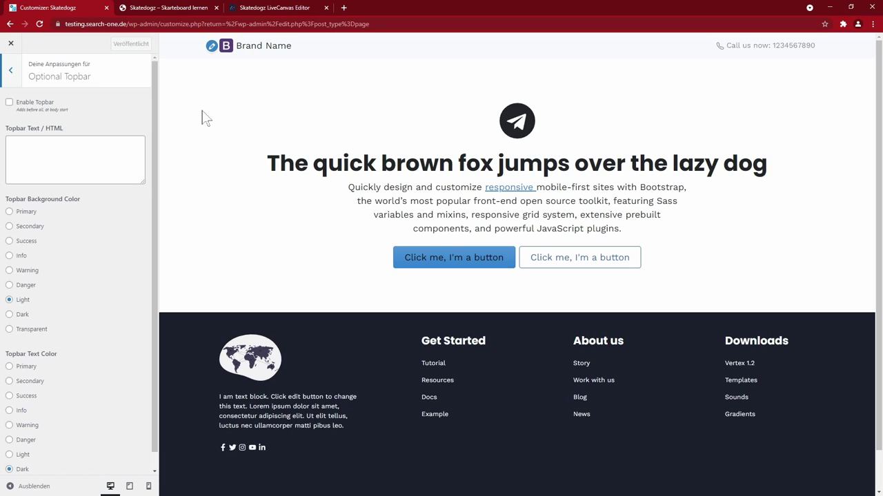
# - Look through the Footer and Homepage-Einstellungen settings of the Customizer
pyautogui.click(11, 70)
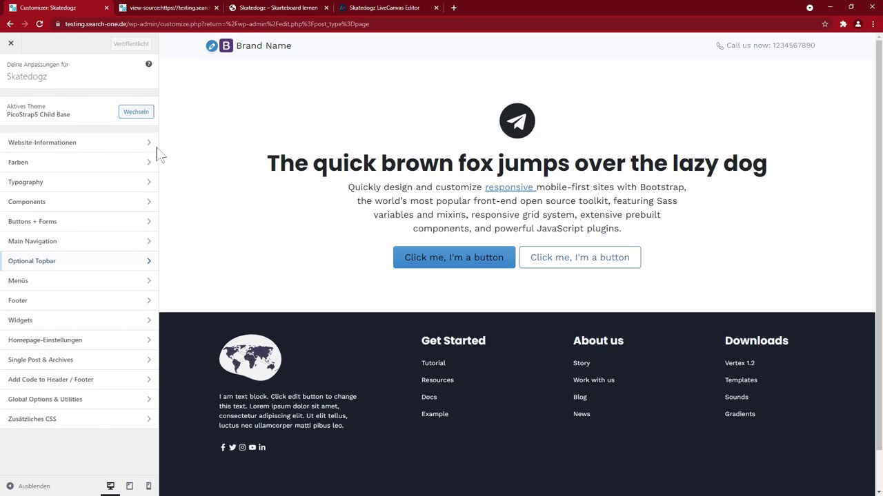
pyautogui.click(43, 302)
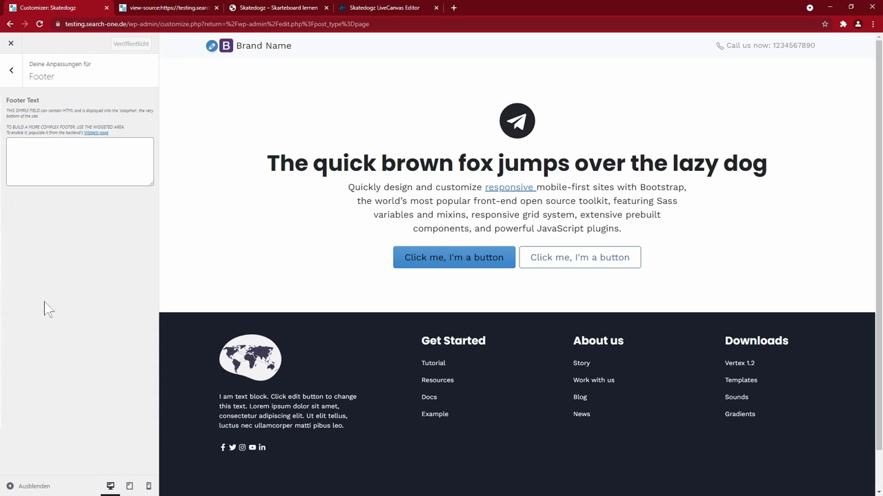
pyautogui.click(45, 169)
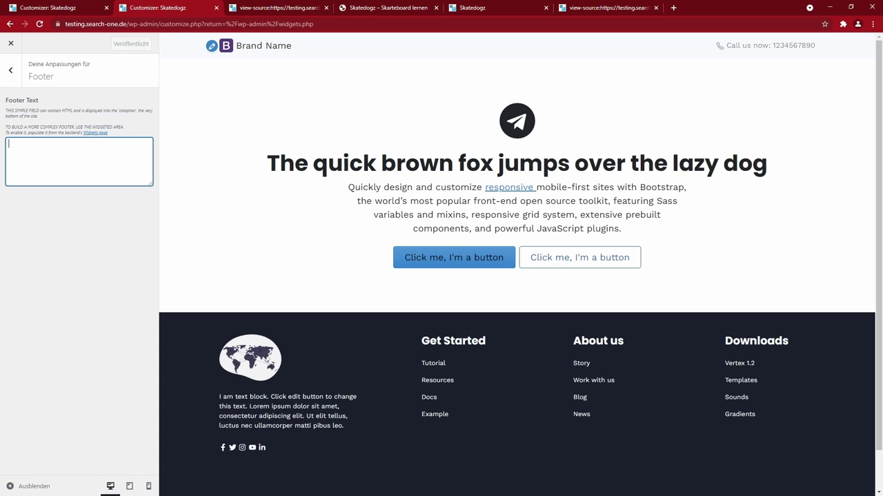
pyautogui.click(11, 70)
pyautogui.click(36, 339)
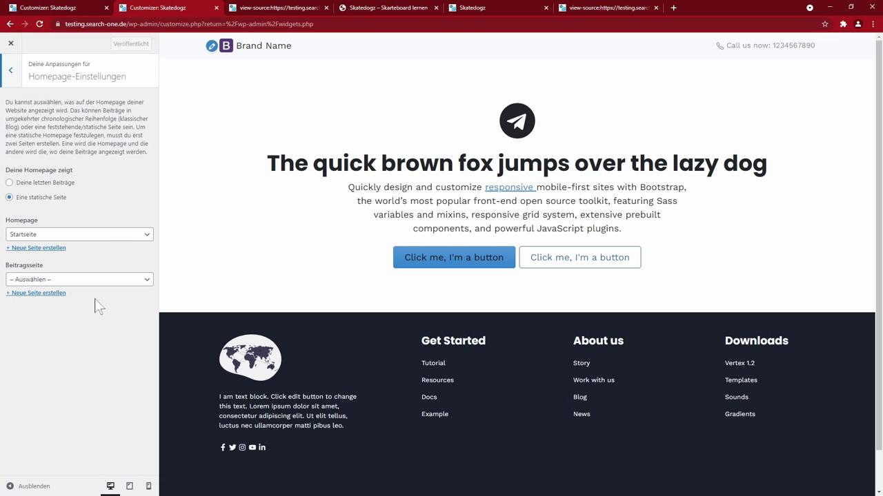
# - Enable the sharing buttons after the content in the Single Post & Archives settings and publish the change
pyautogui.click(11, 73)
pyautogui.click(47, 361)
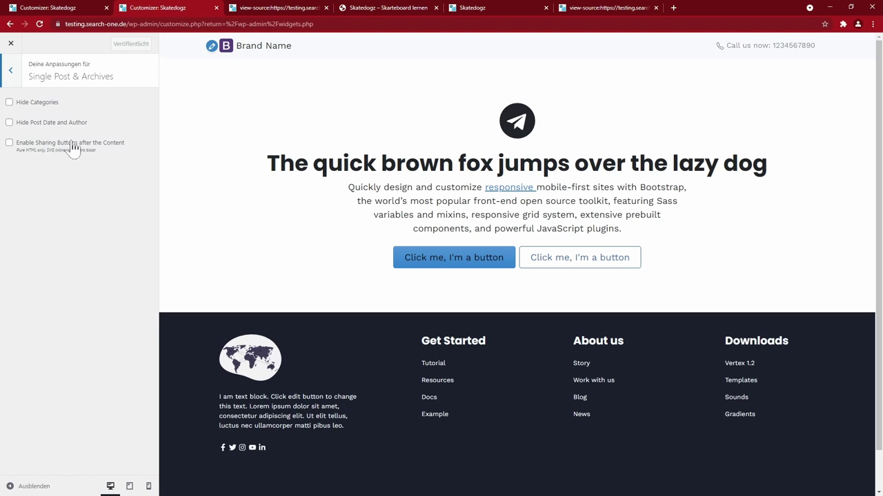
pyautogui.click(9, 144)
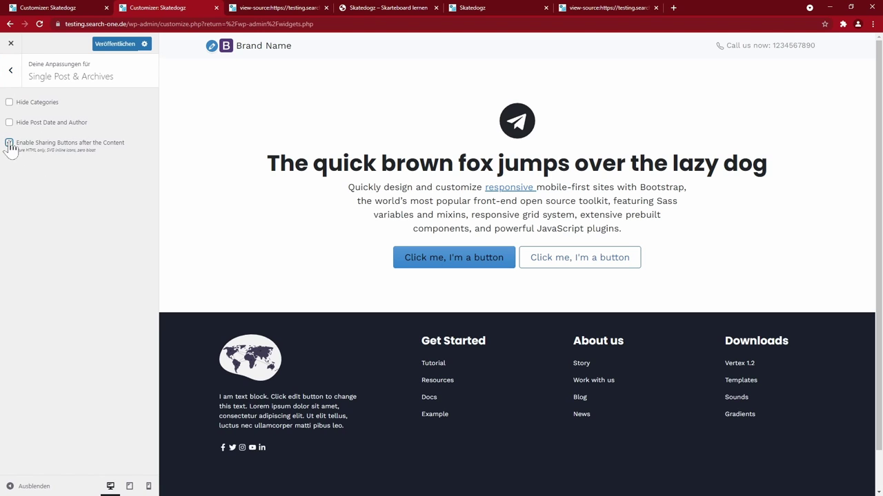
pyautogui.click(116, 44)
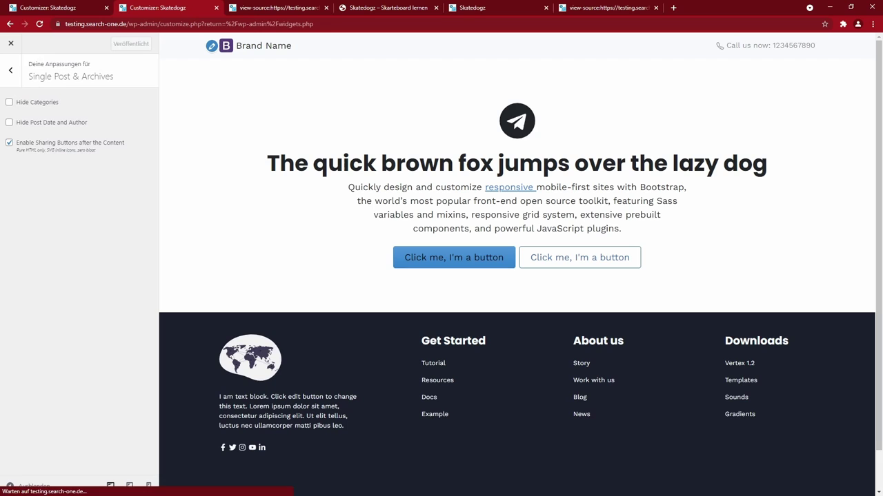
# - Look through the Customizer's Add Code to Header / Footer, Global Options & Utilities and Zusätzliches CSS settings
pyautogui.click(14, 71)
pyautogui.click(52, 382)
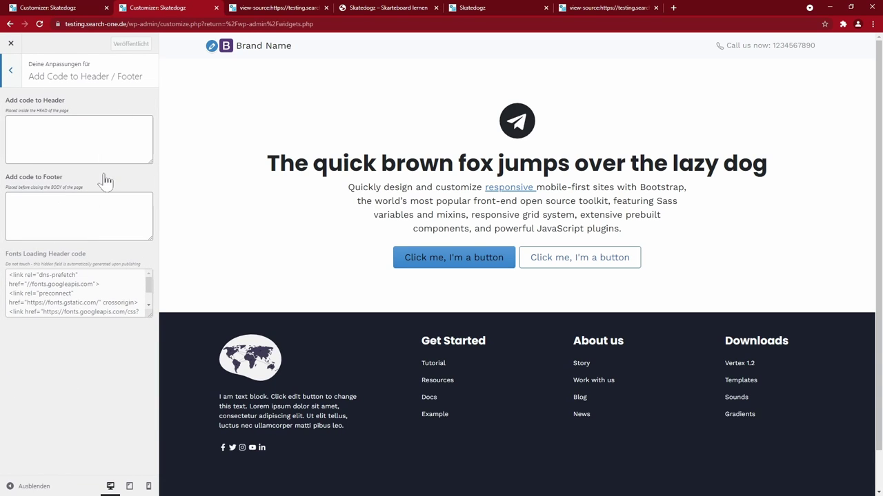
pyautogui.click(12, 73)
pyautogui.click(46, 400)
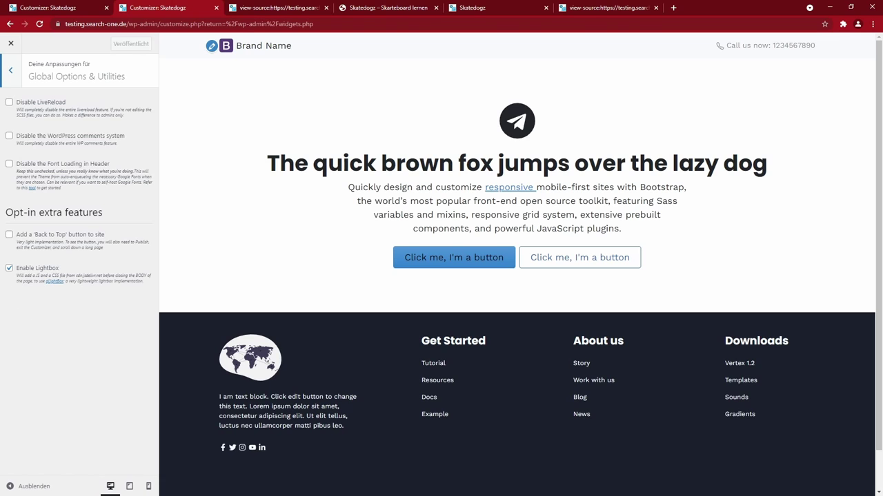
pyautogui.click(11, 70)
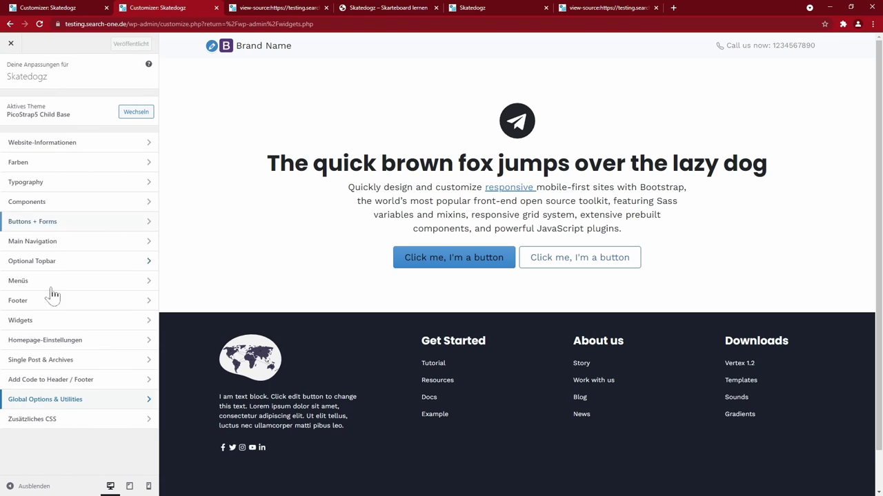
pyautogui.click(57, 426)
pyautogui.press('Escape')
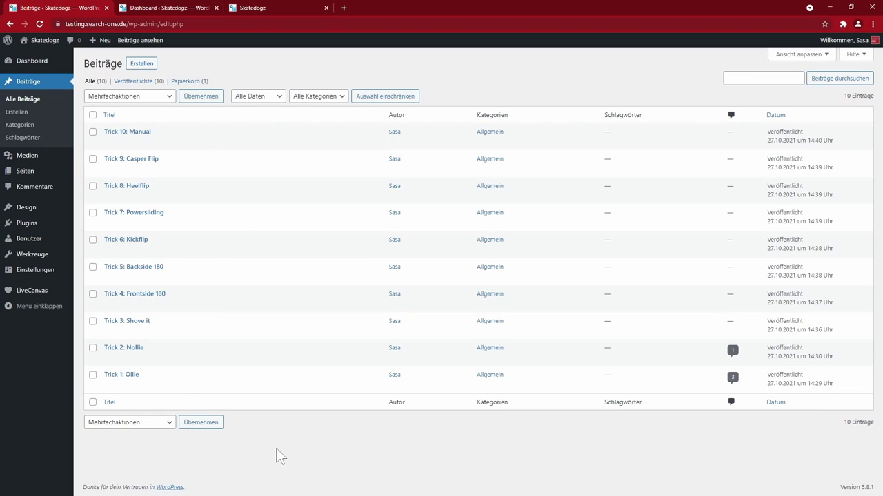
# - Review the list of existing pages in the WordPress admin and return to the Customizer
pyautogui.click(18, 171)
pyautogui.moveTo(185, 131)
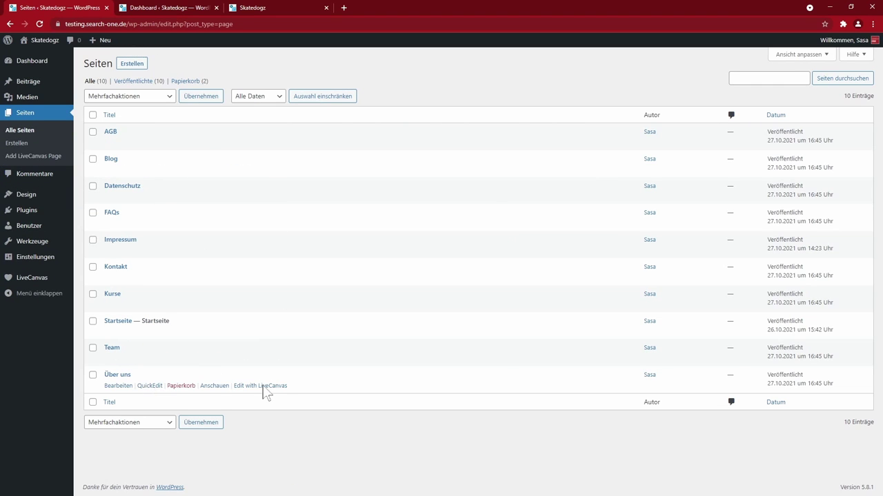
pyautogui.click(107, 209)
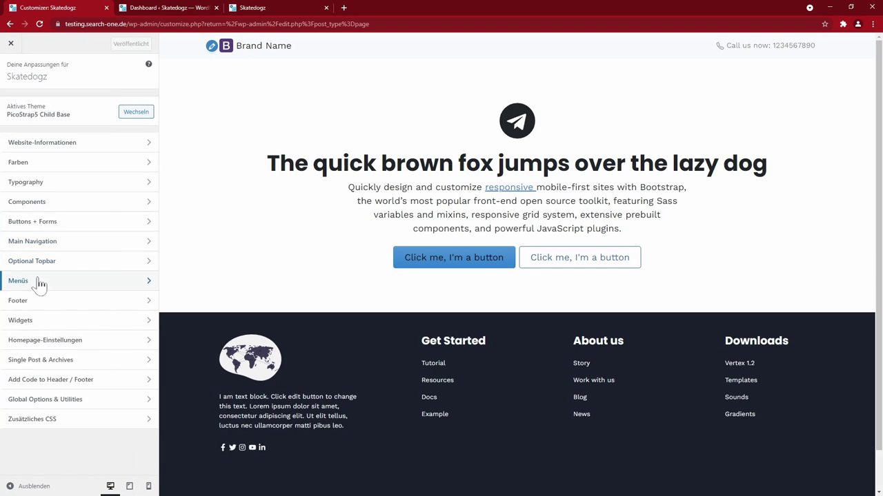
# - Create a new menu named Hauptmenü and assign it to the Primary Menu position
pyautogui.click(38, 282)
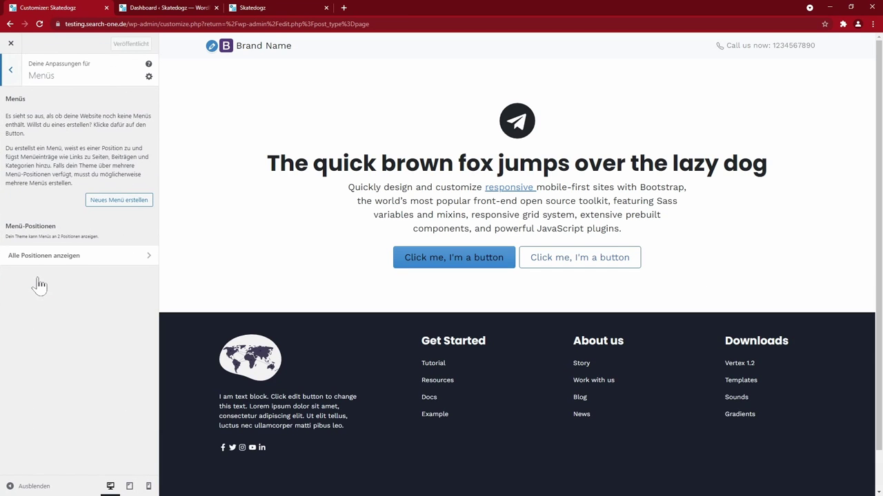
pyautogui.click(115, 202)
pyautogui.write('Hauptmenü')
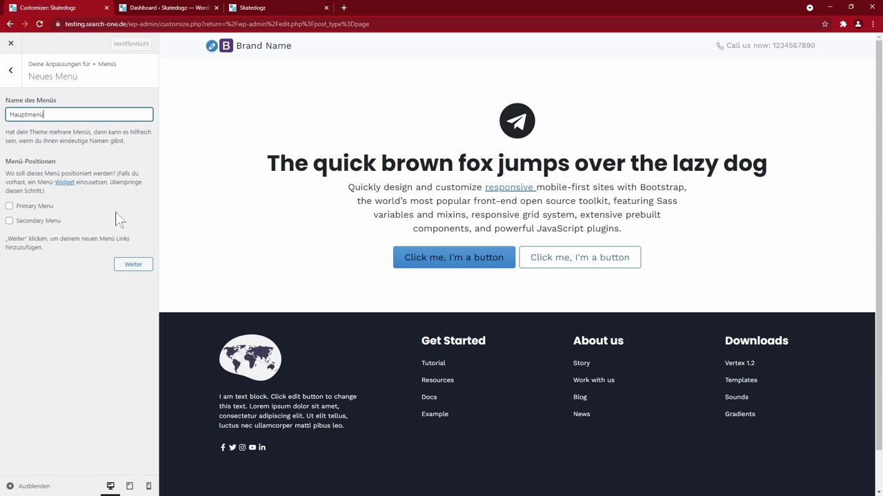
pyautogui.click(9, 205)
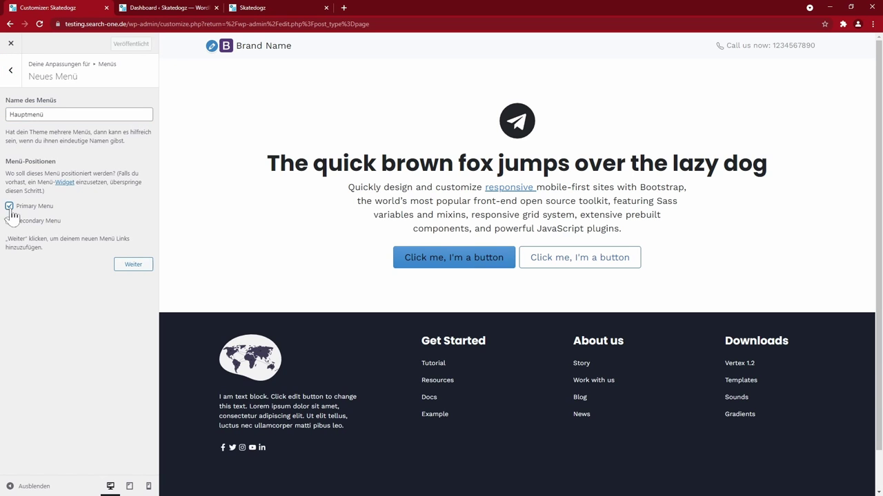
pyautogui.click(135, 265)
# - Add the pages Kurse, Über uns, Team, FAQs, Blog and Kontakt to the Hauptmenü in this order and publish it
pyautogui.click(118, 176)
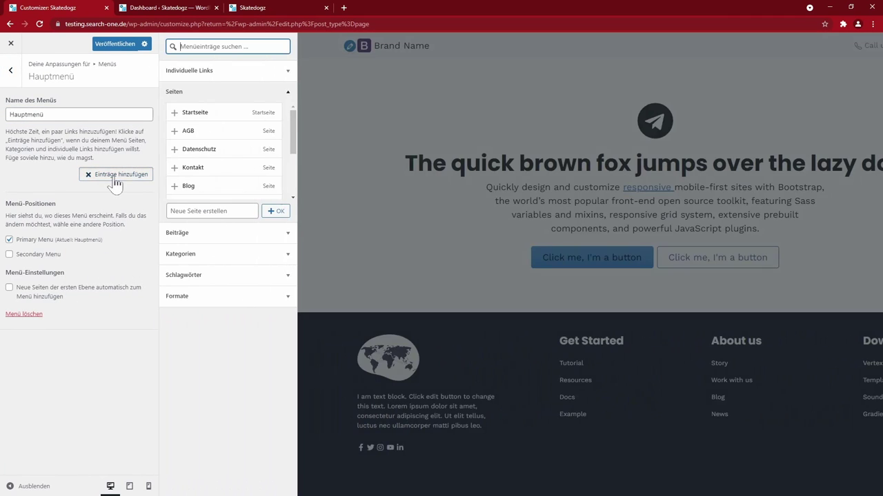
pyautogui.click(175, 167)
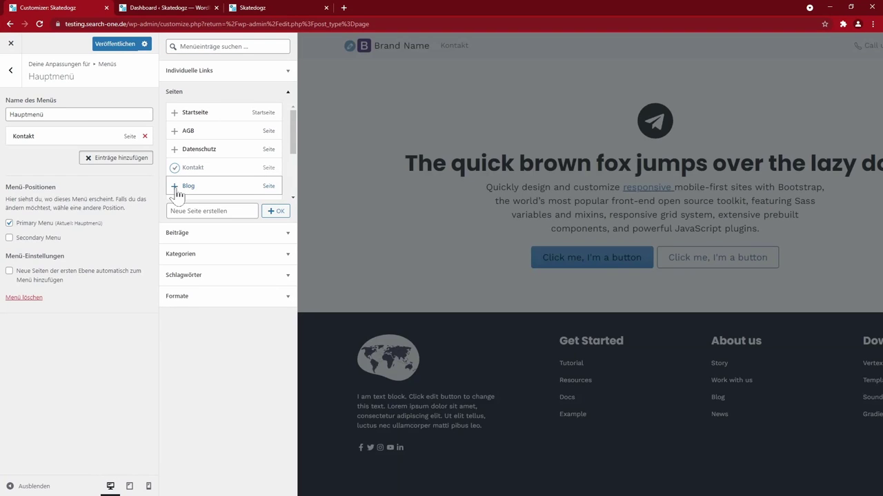
pyautogui.click(175, 186)
pyautogui.scroll(-1, 176, 194)
pyautogui.click(175, 158)
pyautogui.click(174, 177)
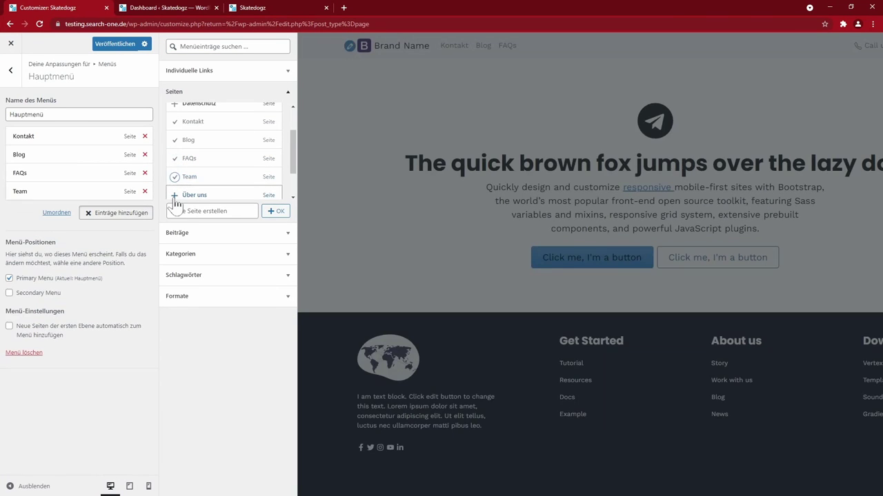
pyautogui.click(174, 195)
pyautogui.scroll(-1, 200, 193)
pyautogui.click(175, 167)
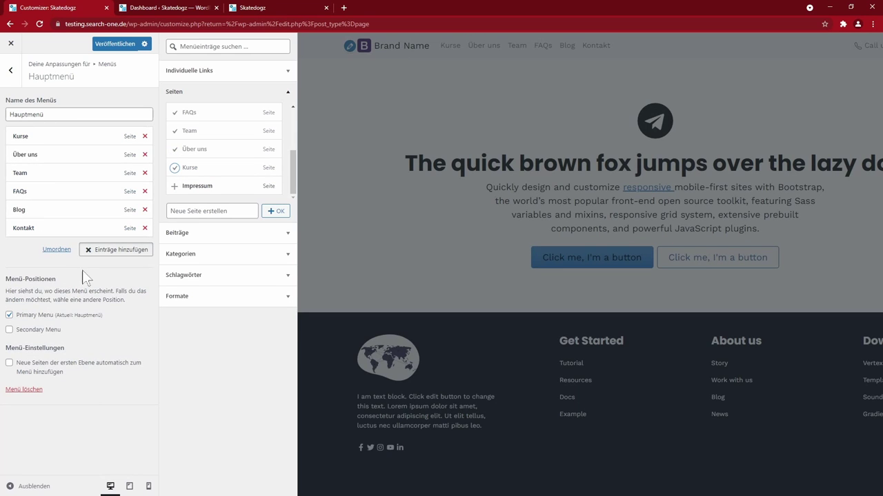
pyautogui.click(127, 45)
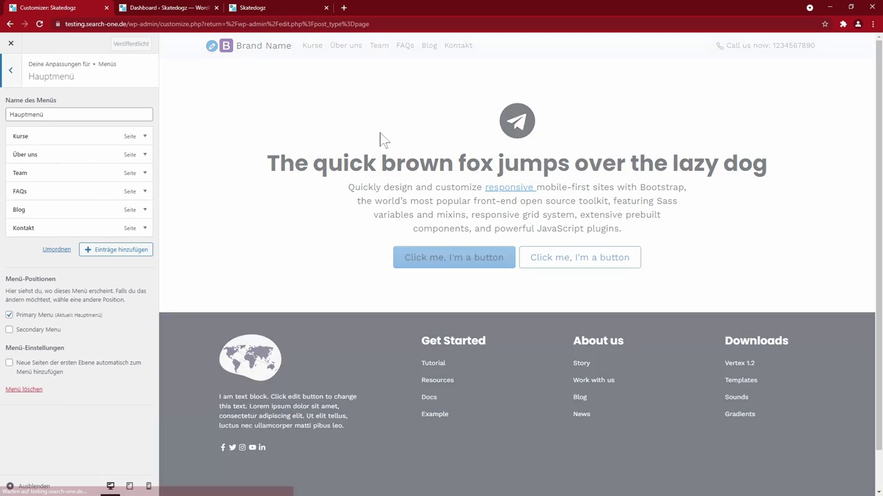
# - Create a second menu named Rechtliches and assign it to the Secondary Menu position
pyautogui.press('Escape')
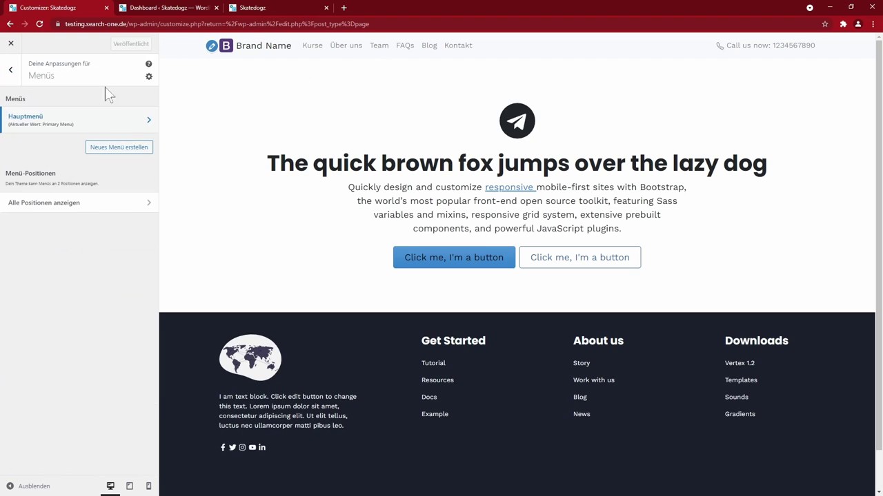
pyautogui.click(118, 152)
pyautogui.write('Rechtliches')
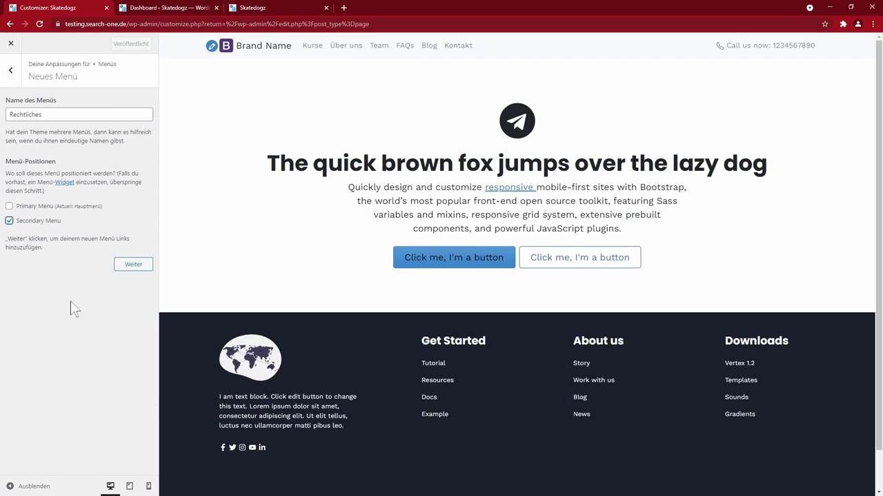
pyautogui.click(129, 268)
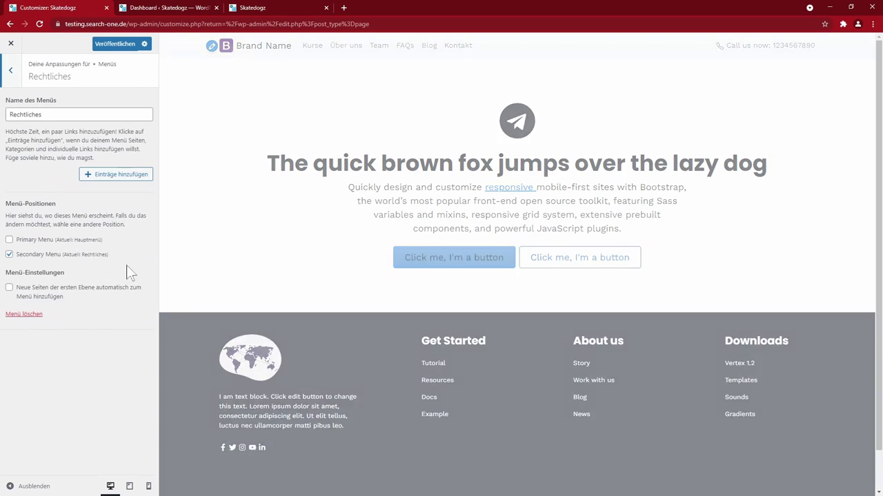
# - Add the pages Datenschutz, Impressum and AGB to the Rechtliches menu and publish it
pyautogui.click(116, 177)
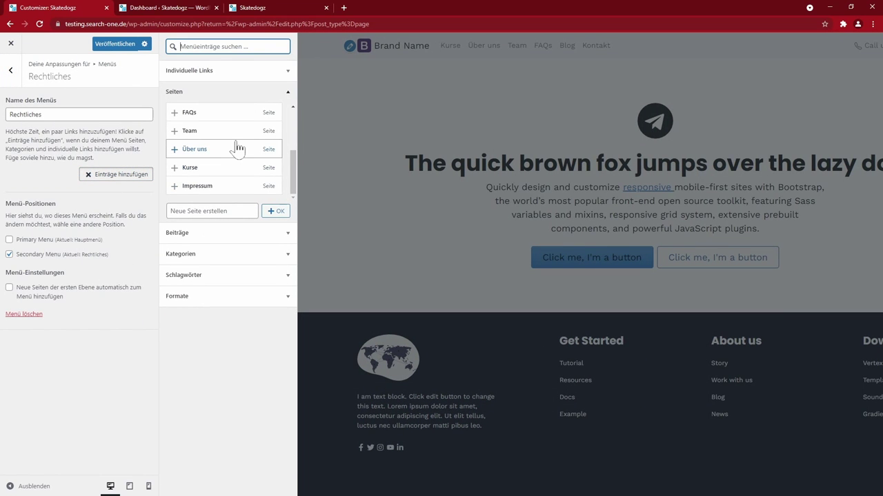
pyautogui.scroll(2, 200, 158)
pyautogui.scroll(-2, 201, 158)
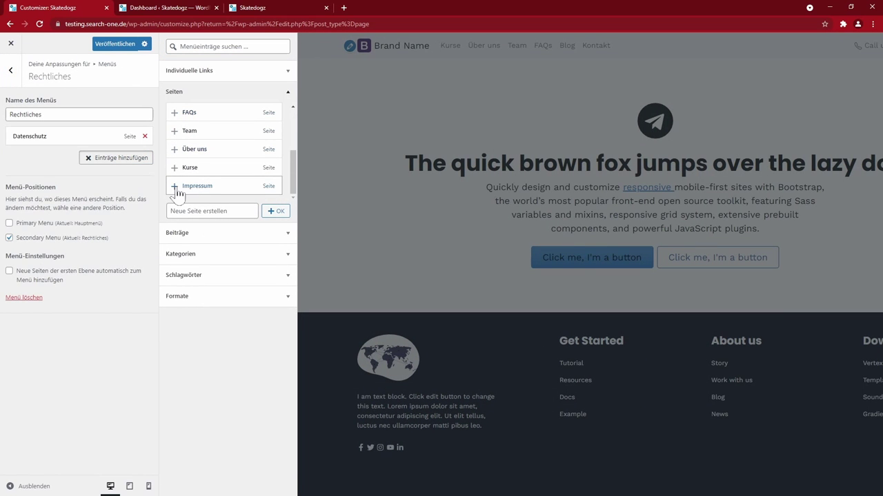
pyautogui.click(183, 187)
pyautogui.scroll(2, 217, 186)
pyautogui.click(178, 131)
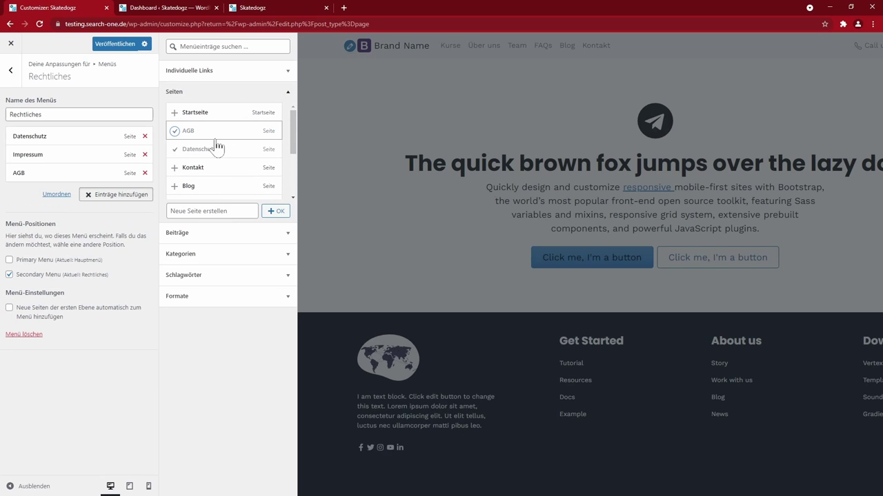
pyautogui.click(113, 43)
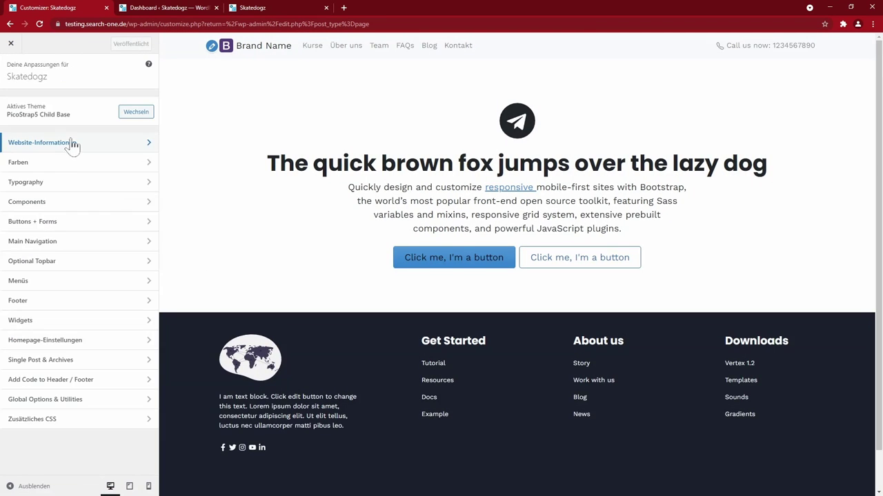
# - Set logo-bw.png from the Mediathek as the site logo in the Website-Informationen and publish the change
pyautogui.click(69, 143)
pyautogui.click(69, 115)
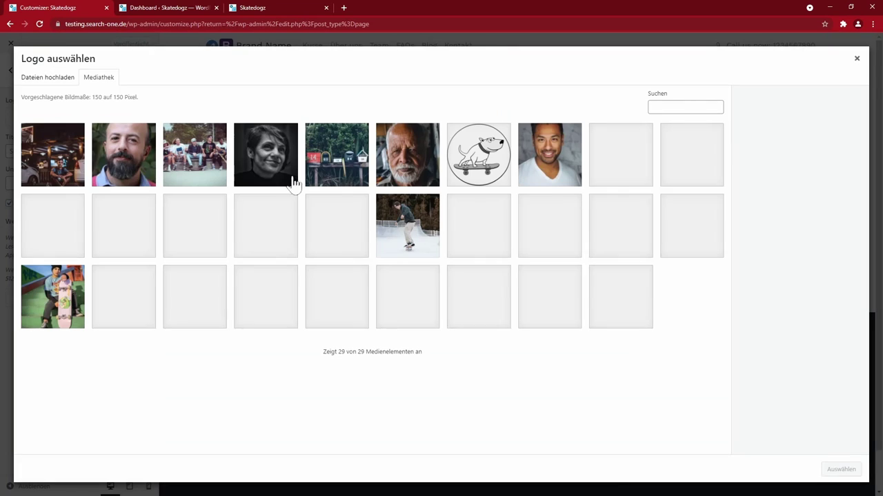
pyautogui.click(479, 163)
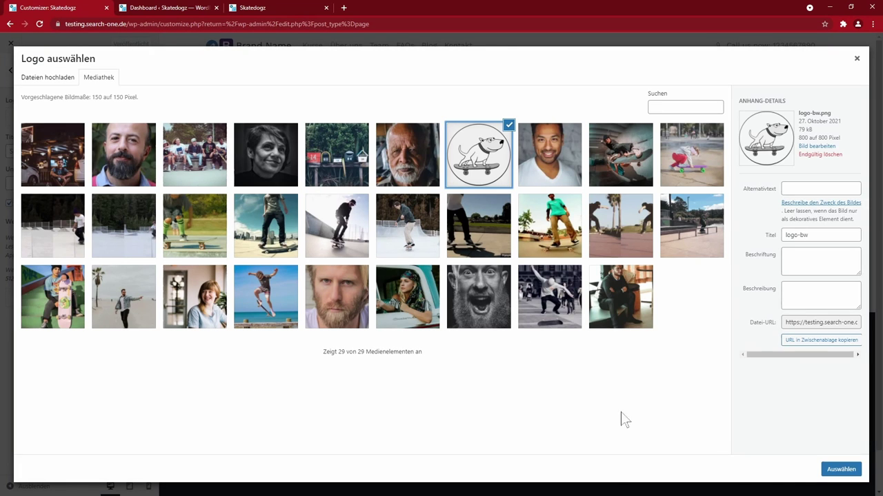
pyautogui.click(841, 470)
pyautogui.click(764, 469)
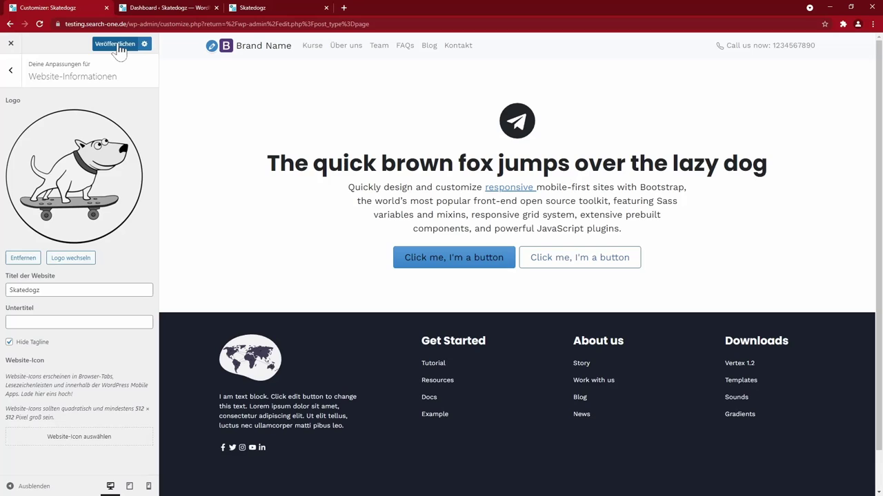
pyautogui.click(115, 44)
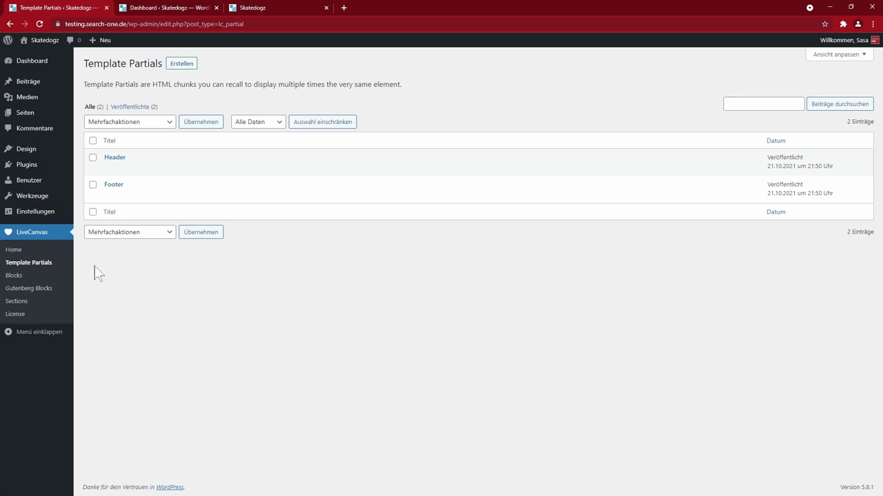
# - Open the Header template partial in the LiveCanvas editor and display the properties of its section
pyautogui.moveTo(142, 173)
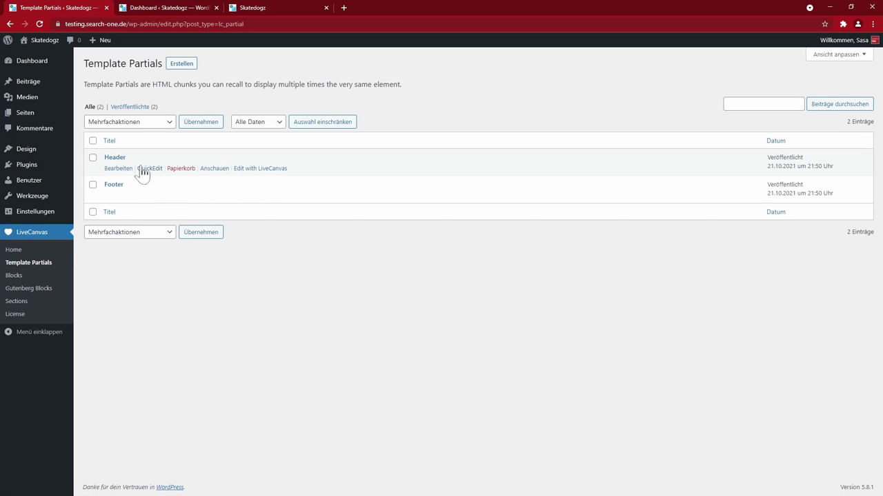
pyautogui.click(274, 172)
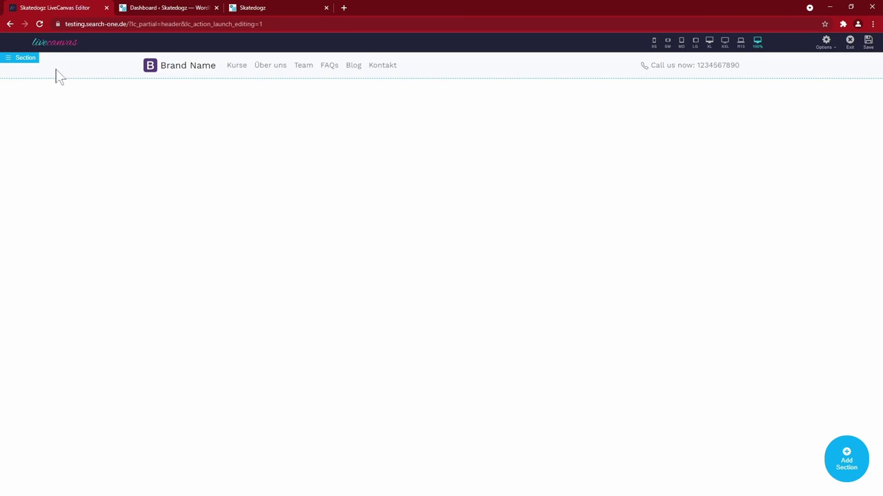
pyautogui.click(8, 59)
pyautogui.click(14, 69)
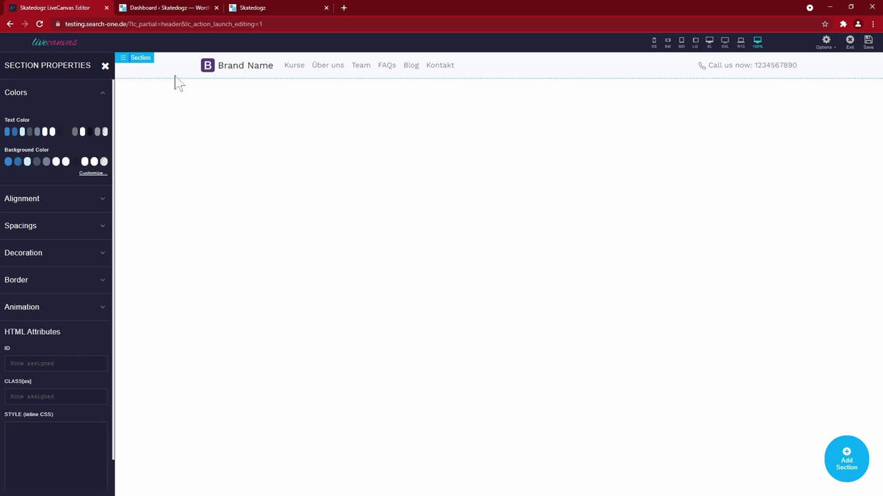
# - Open the header section's HTML code and select the lc_nav_menu shortcode of the primary menu
pyautogui.click(129, 66)
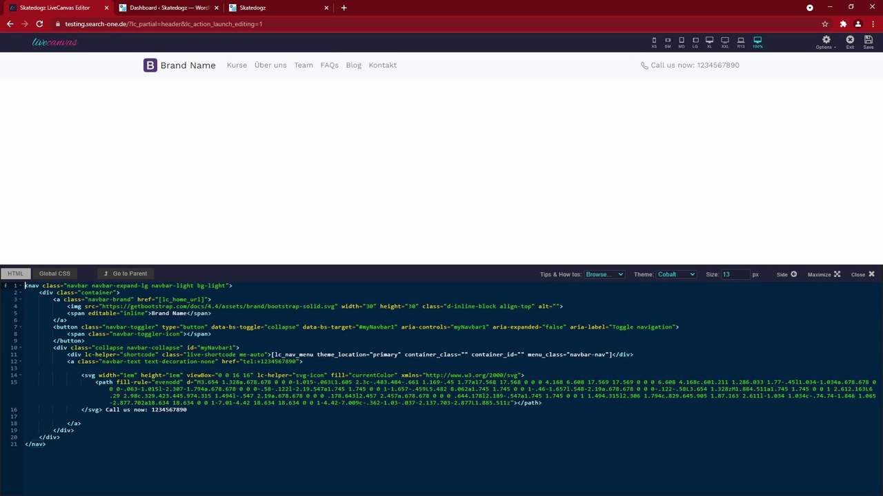
pyautogui.moveTo(273, 354); pyautogui.dragTo(606, 355)
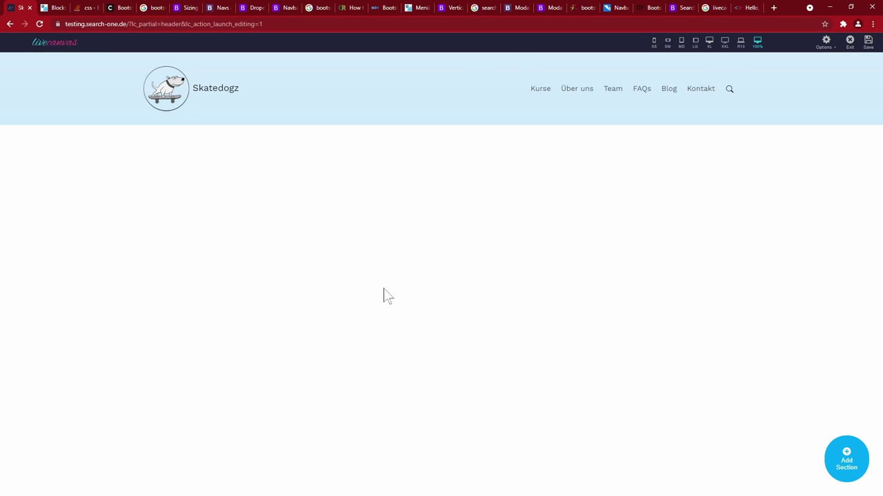
# - Check the Dropdowns page of the Bootstrap docs and its list of available versions, and return to the LiveCanvas editor
pyautogui.click(242, 10)
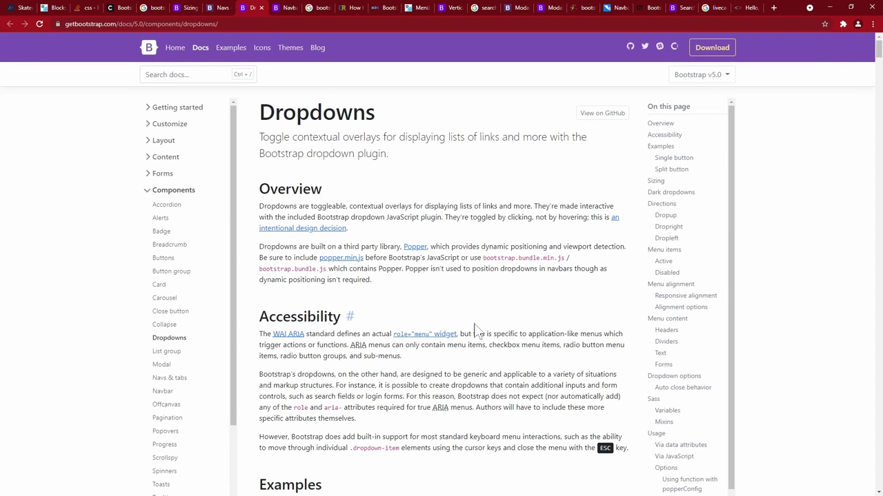
pyautogui.click(708, 78)
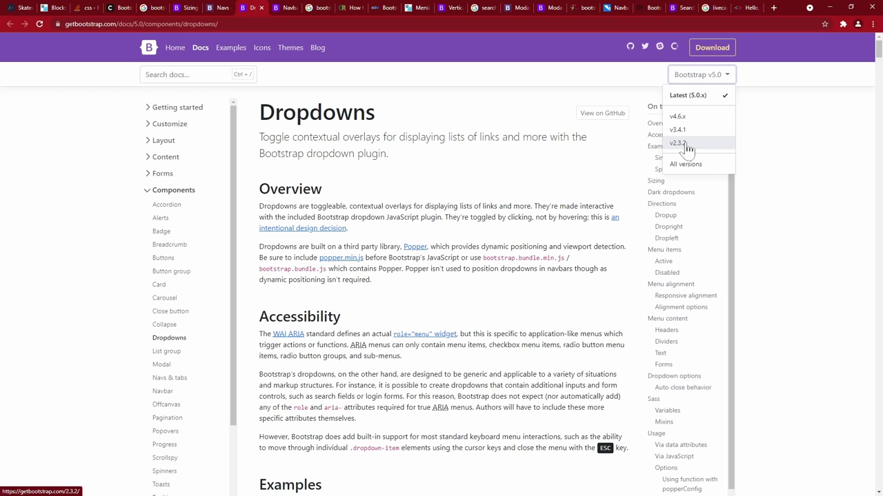
pyautogui.click(582, 185)
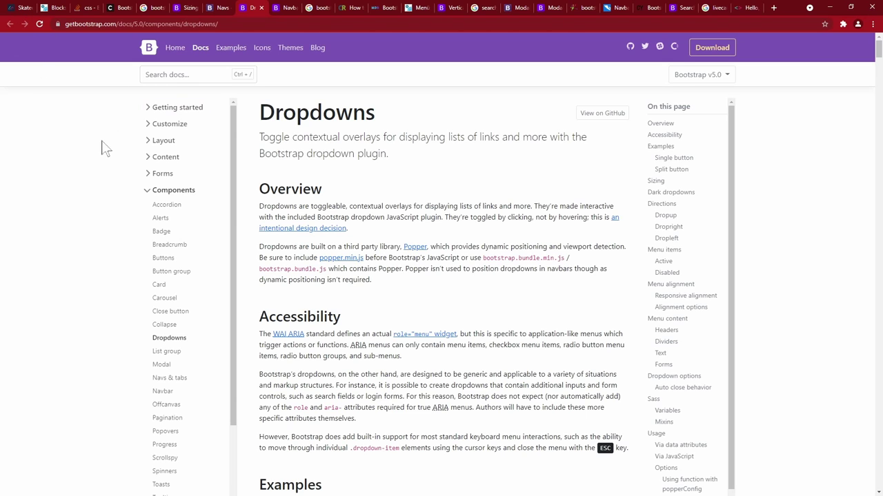
pyautogui.click(23, 8)
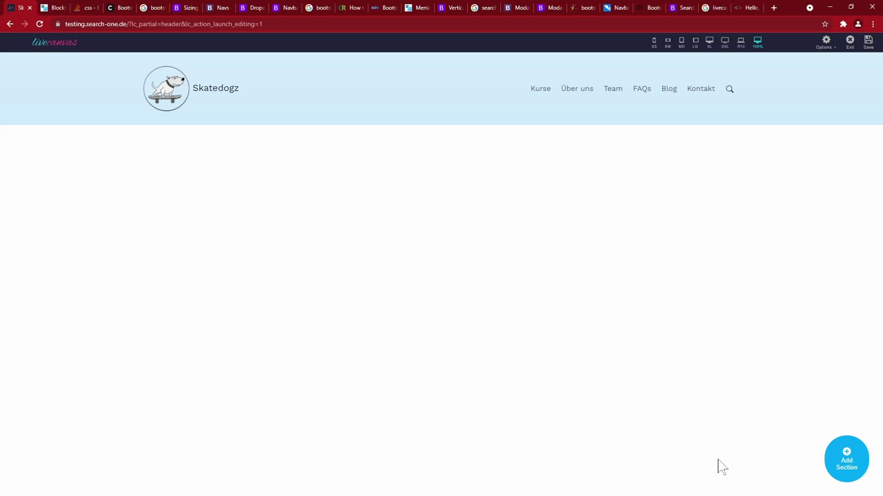
# - Add a section below the header with a standard-width 3-9 two-column grid
pyautogui.click(844, 459)
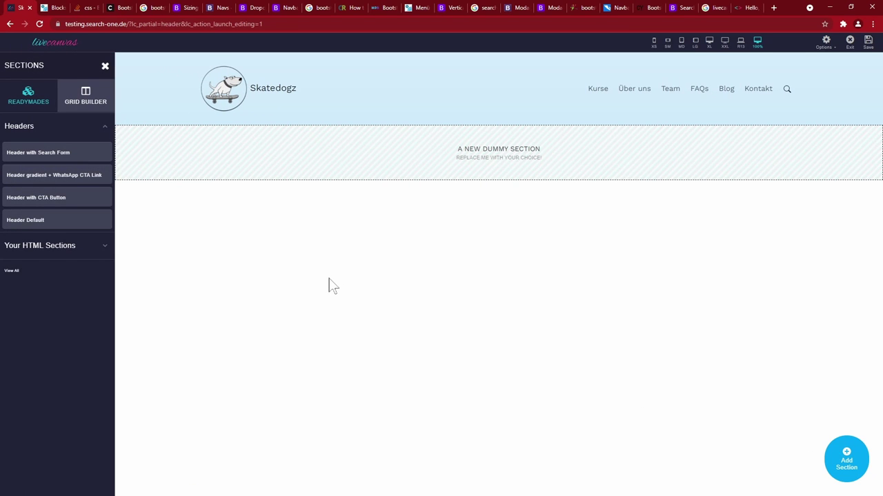
pyautogui.click(76, 109)
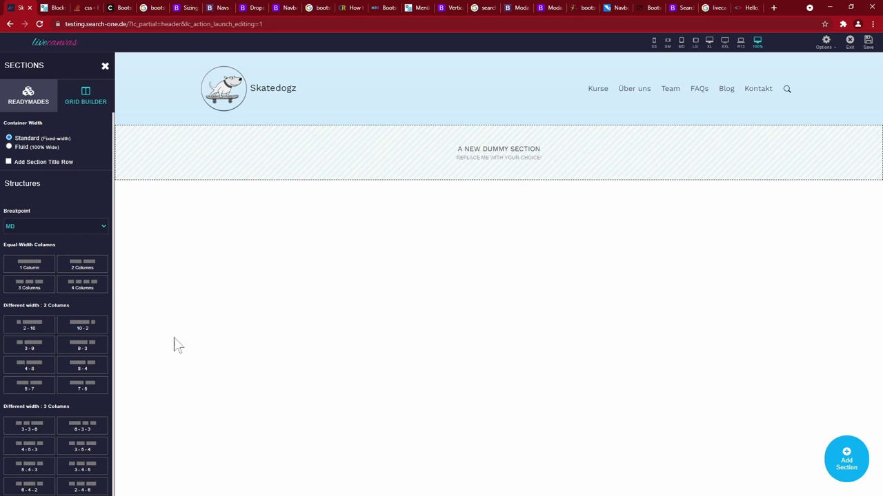
pyautogui.click(29, 344)
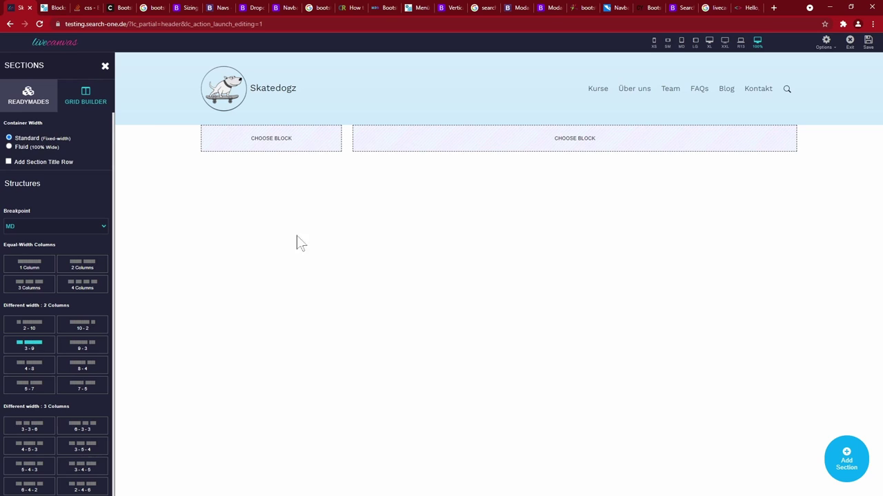
# - Place an Image block in the narrow column of the new section and use the local dog logo in Full format
pyautogui.click(280, 147)
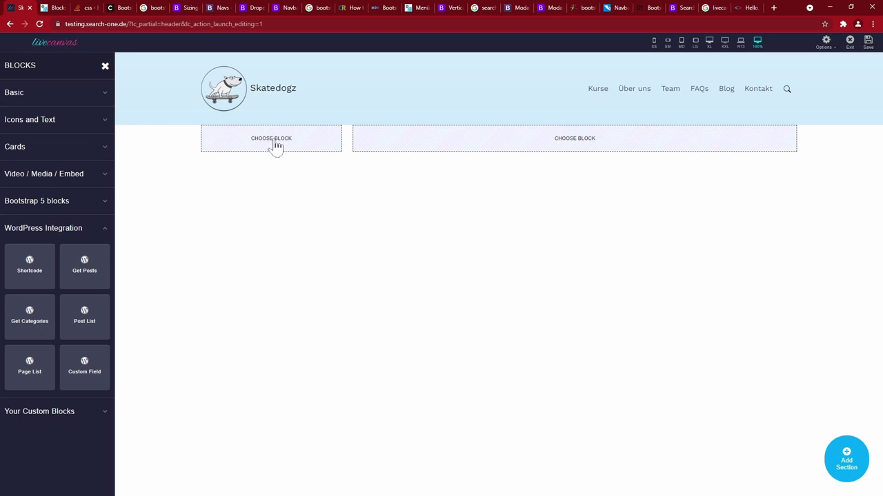
pyautogui.click(51, 95)
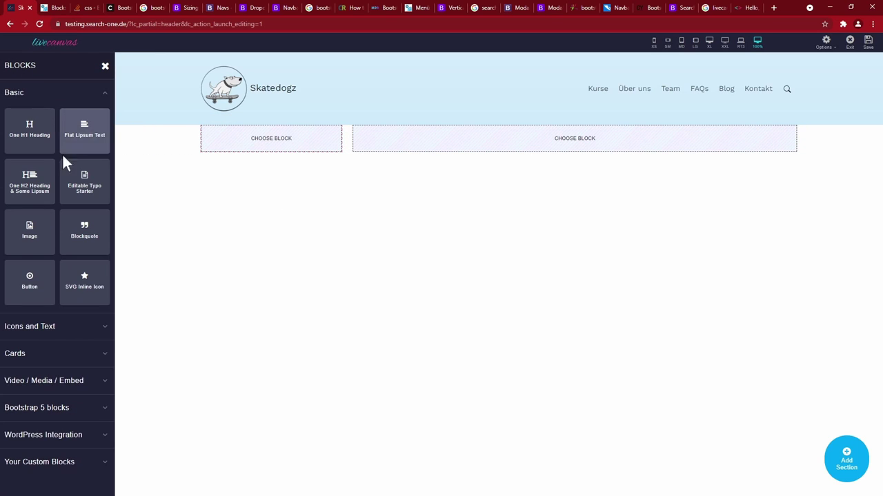
pyautogui.click(31, 234)
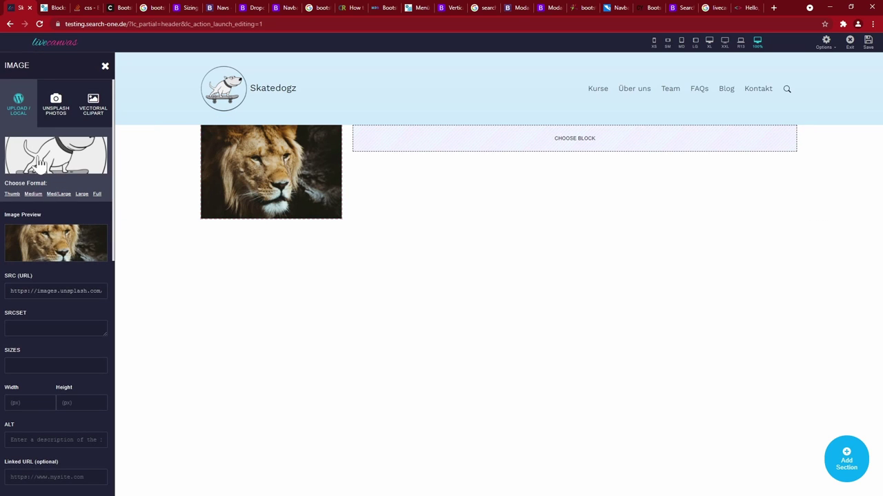
pyautogui.click(97, 195)
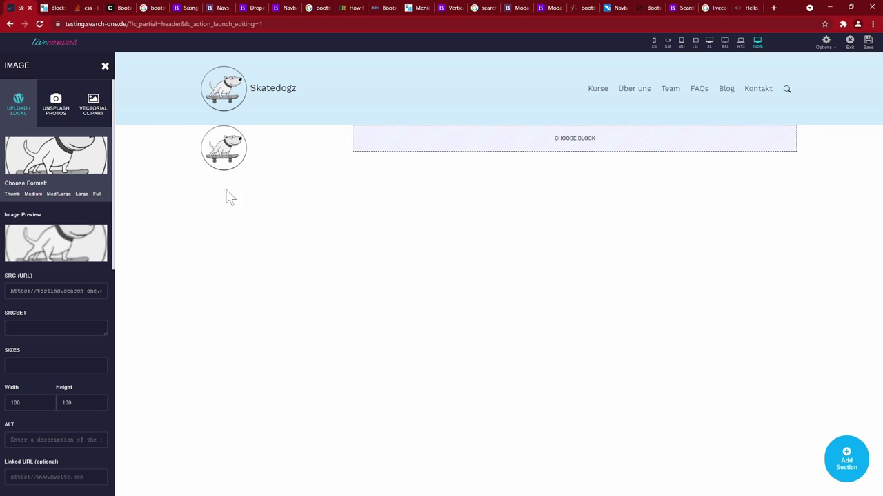
# - Give the new section the light blue bg-success background color
pyautogui.click(126, 135)
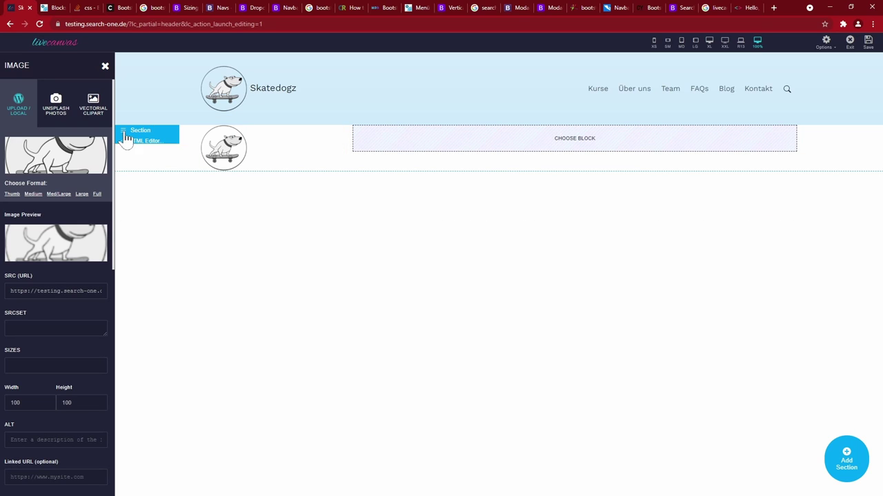
pyautogui.click(126, 140)
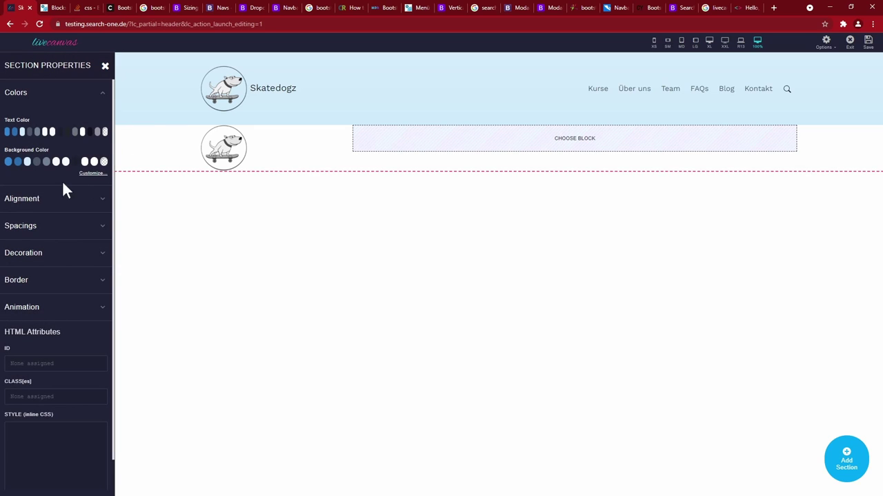
pyautogui.click(27, 161)
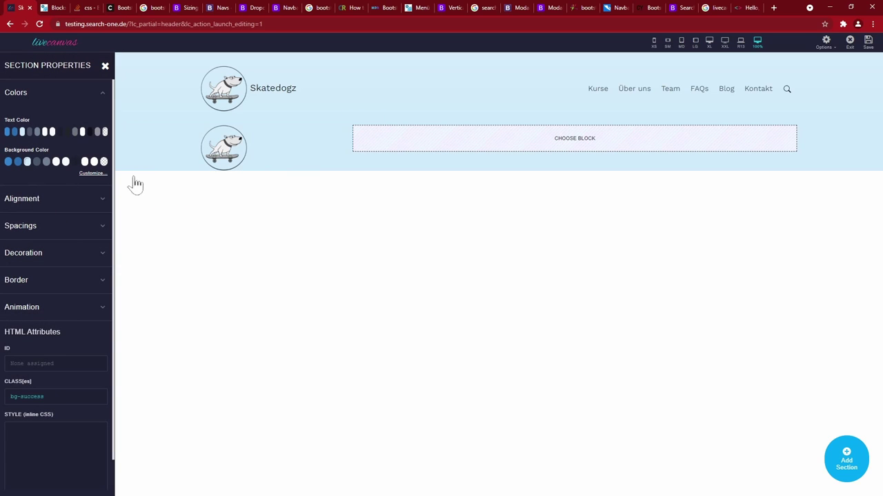
# - Insert the WordPress Page List block into the wide column and look through its posts query settings
pyautogui.click(564, 151)
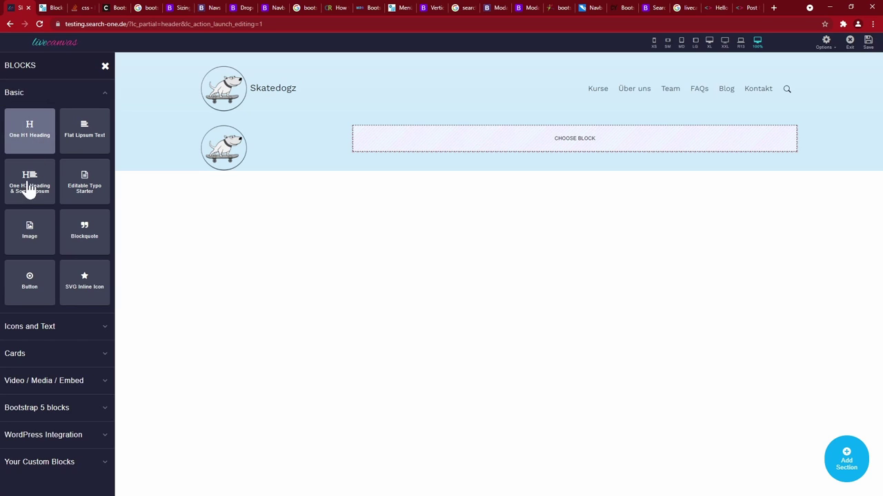
pyautogui.click(68, 334)
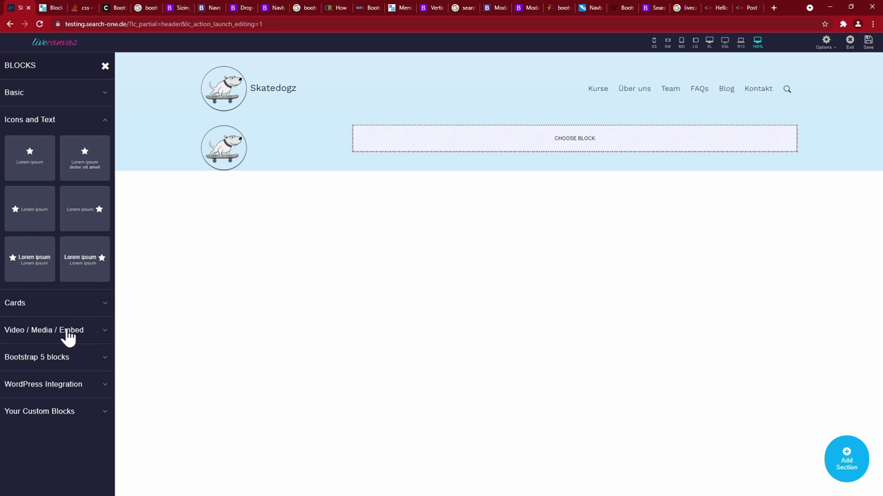
pyautogui.click(72, 308)
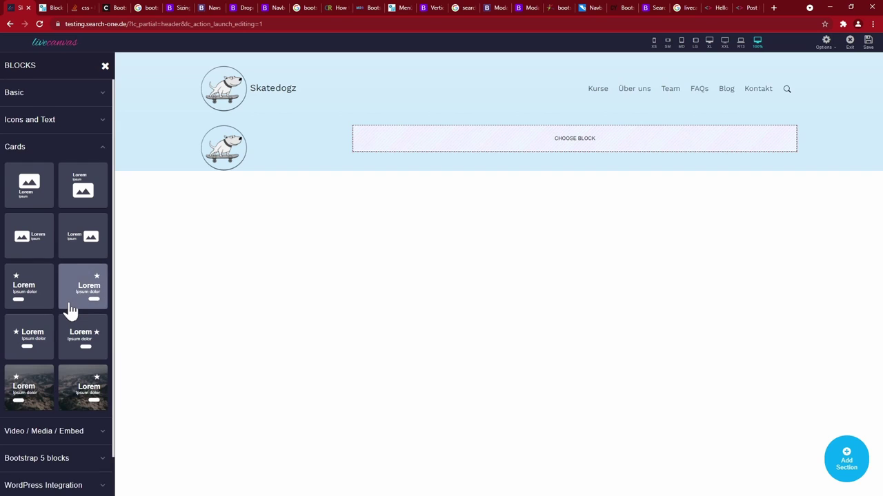
pyautogui.scroll(-1, 65, 321)
pyautogui.click(45, 397)
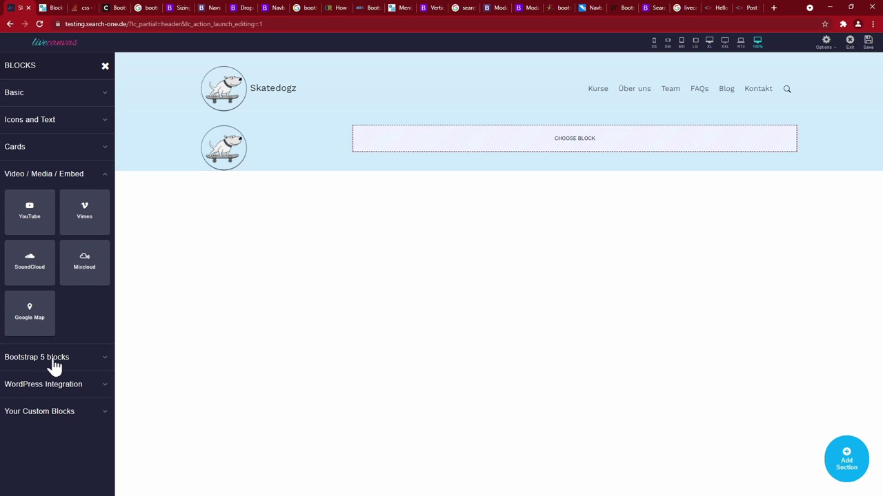
pyautogui.click(52, 364)
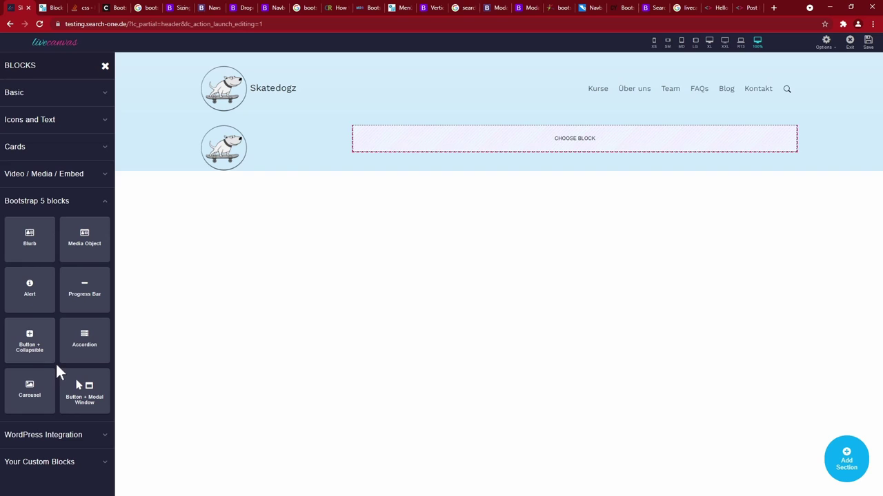
pyautogui.click(57, 437)
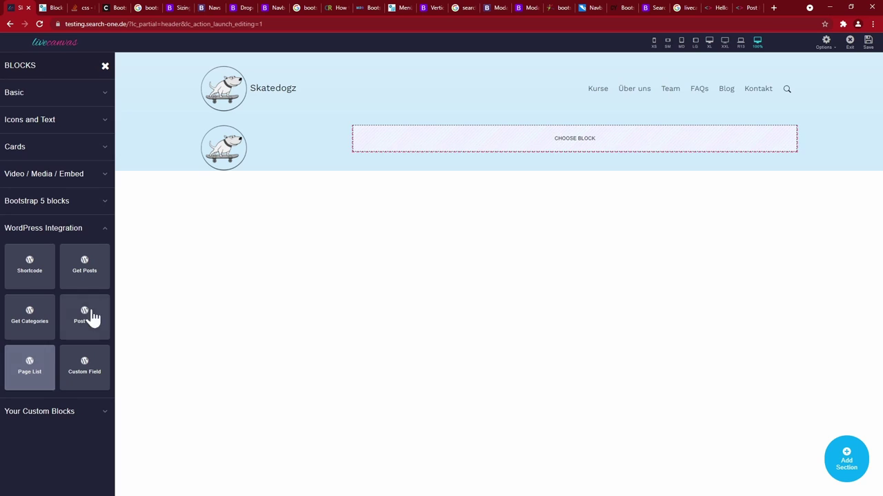
pyautogui.click(31, 371)
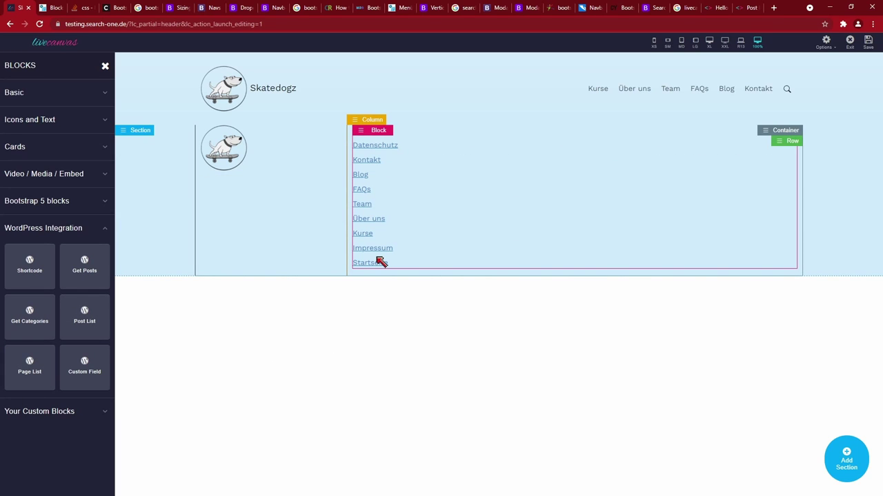
pyautogui.click(471, 213)
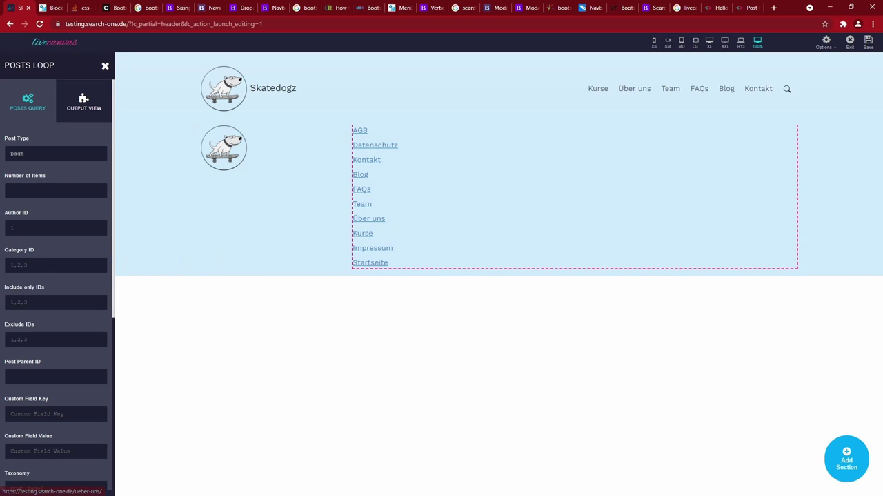
pyautogui.scroll(-5, 49, 403)
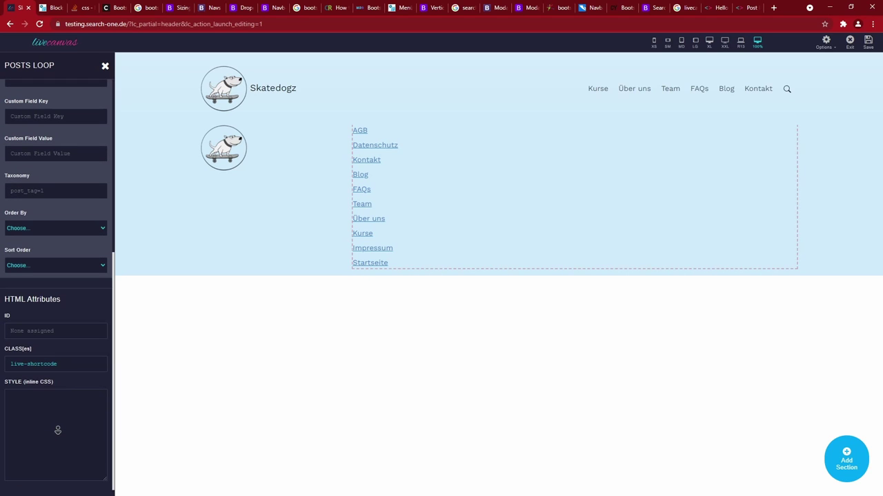
pyautogui.scroll(5, 57, 251)
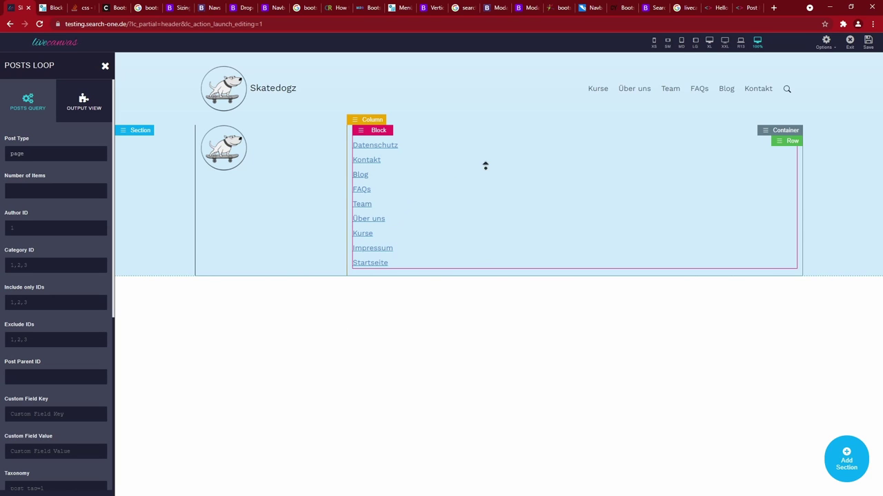
# - Replace the block's lc_get_posts shortcode with [lc_nav_menu theme_location="primary" container_class="" container_id="" menu_class="navbar-nav"] and close the editor
pyautogui.click(366, 144)
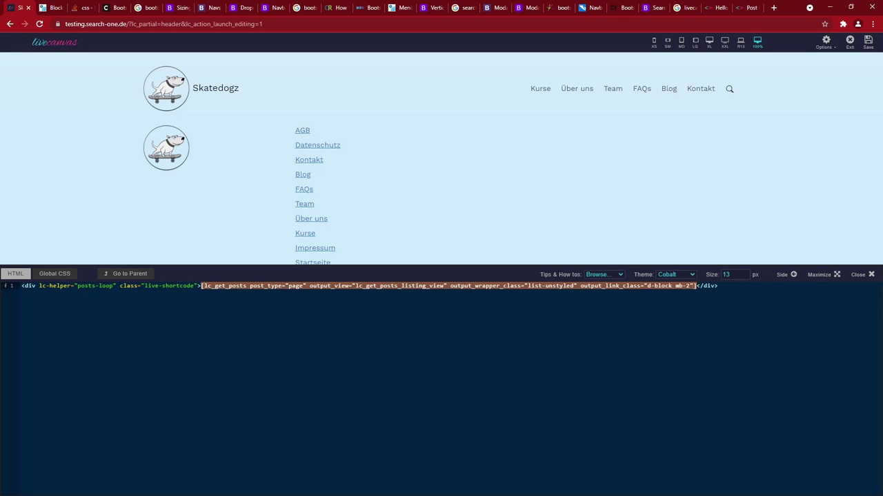
pyautogui.write('[lc_nav_menu theme_location="primary" container_class="" container_id="" menu_class="navbar-nav"]')
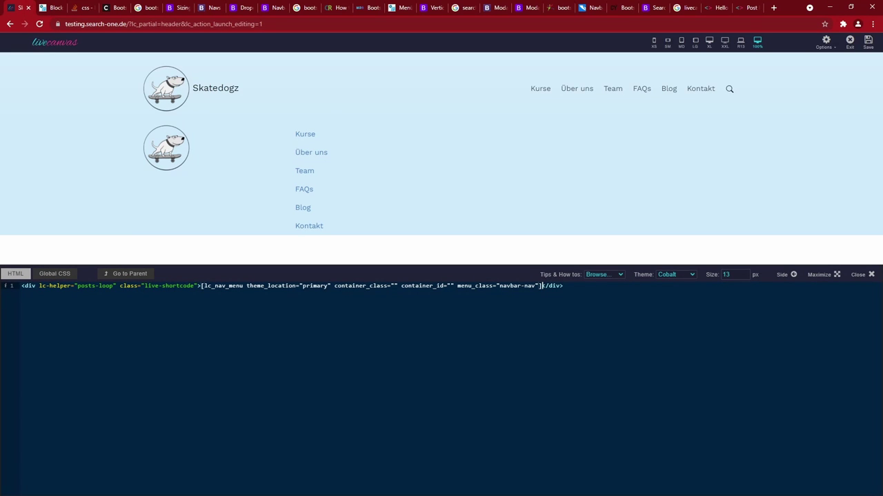
pyautogui.click(375, 183)
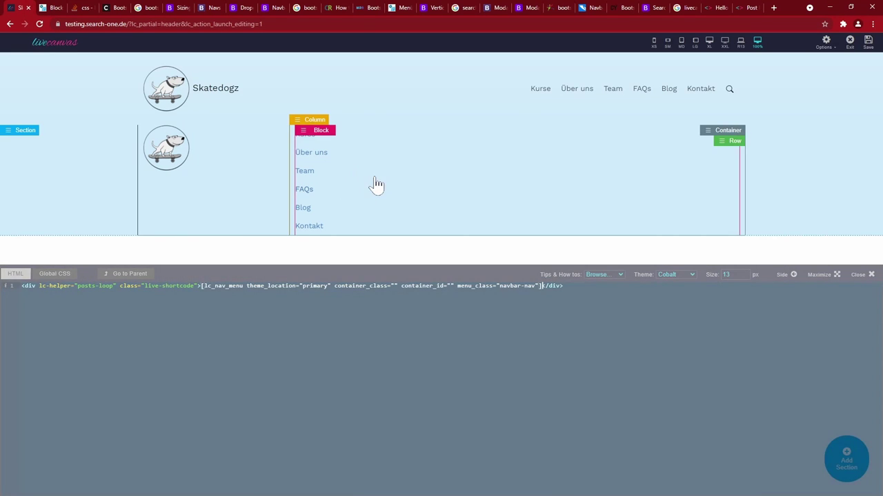
pyautogui.click(375, 183)
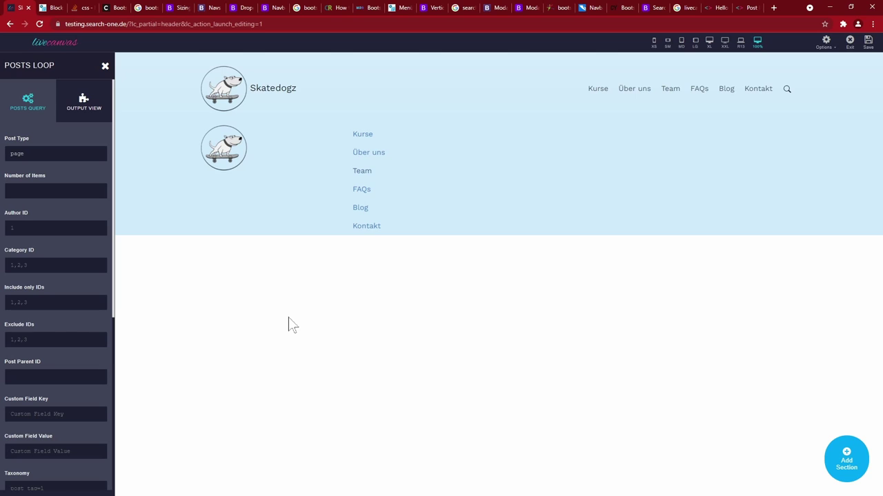
pyautogui.click(293, 326)
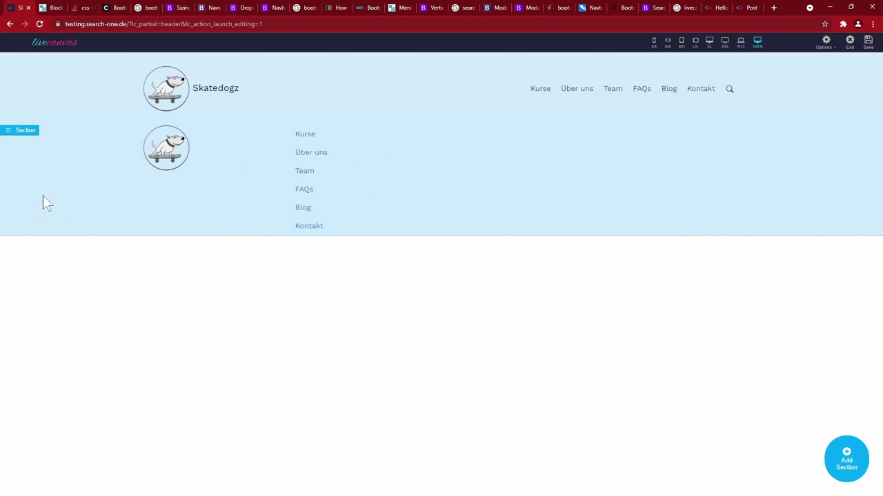
# - Delete the section containing the logo and page menu below the header
pyautogui.click(17, 138)
pyautogui.click(24, 231)
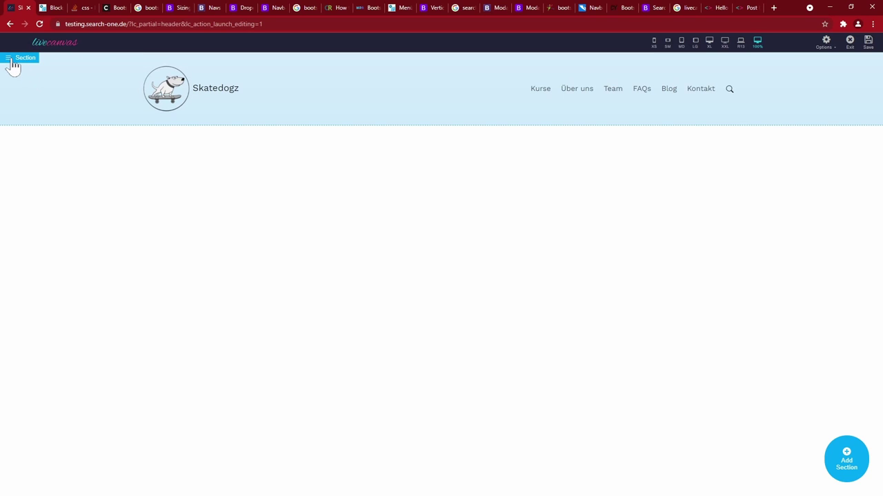
# - Look over the HTML code of the Skatedogz header section and close the code editor
pyautogui.click(11, 60)
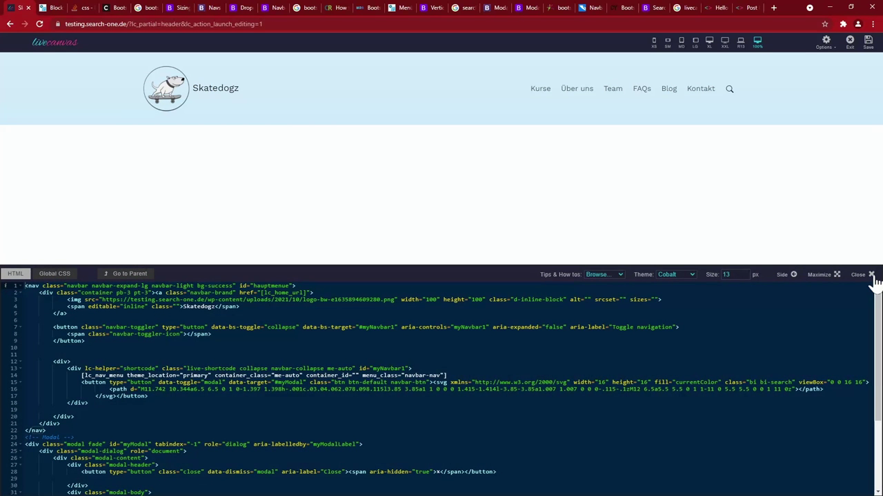
pyautogui.click(871, 275)
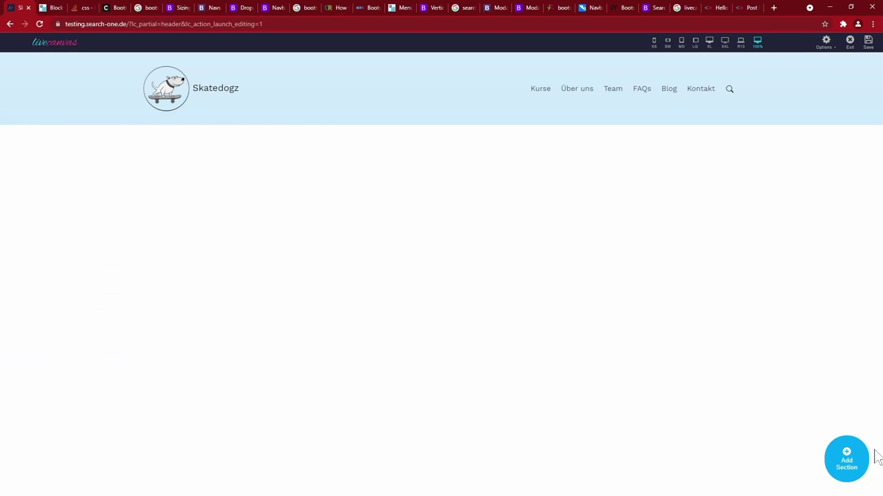
# - Open the header section's HTML code and look over the nav markup and the modal code below it
pyautogui.click(848, 462)
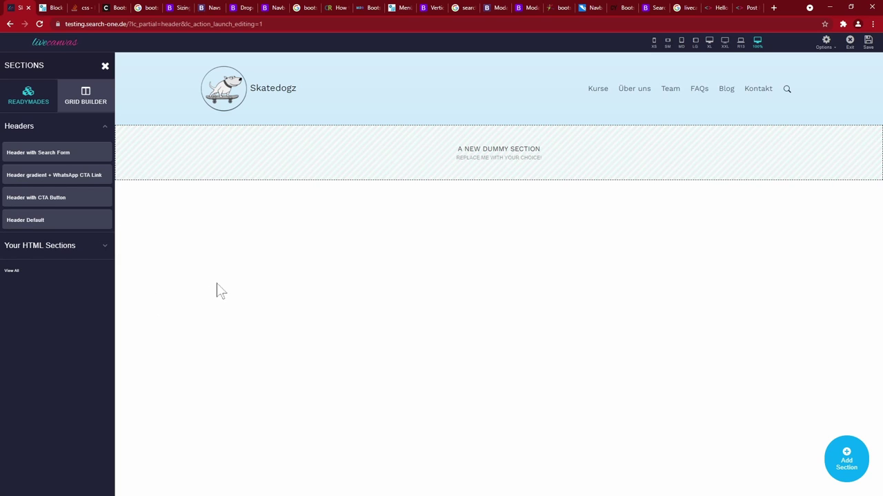
pyautogui.click(105, 71)
pyautogui.click(12, 131)
pyautogui.click(29, 146)
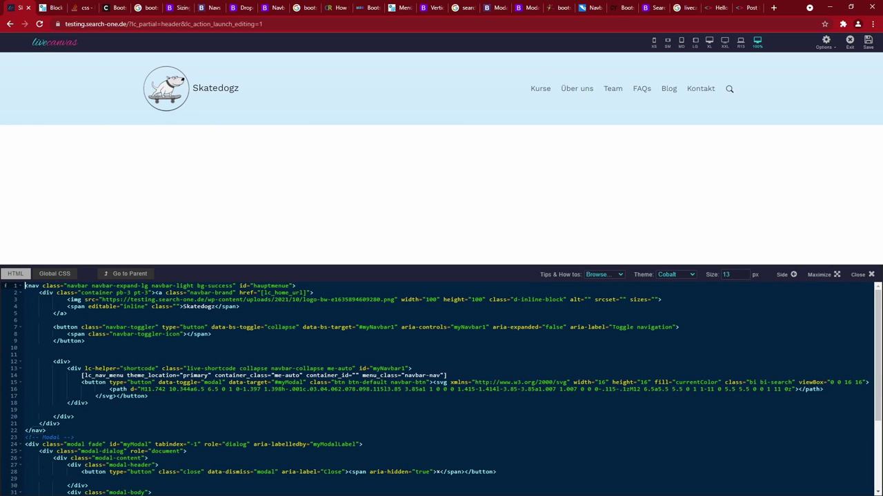
pyautogui.moveTo(46, 430); pyautogui.dragTo(25, 286)
pyautogui.click(95, 347)
pyautogui.scroll(-3, 441, 390)
pyautogui.scroll(3, 441, 390)
# - Try removing the opening div tag above the menu shortcode wrapper and undo the deletion
pyautogui.hotkey('shift', 'Home')
pyautogui.press('Delete')
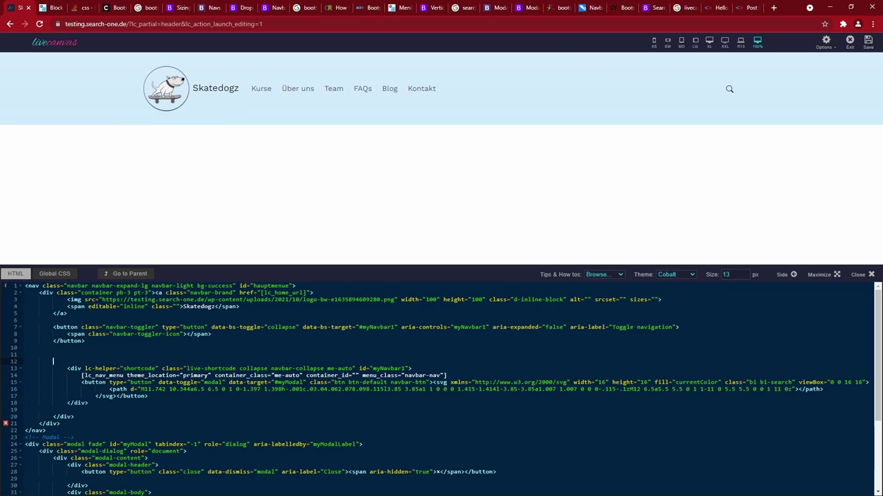
pyautogui.hotkey('shift', 'Home')
pyautogui.press('Delete')
pyautogui.hotkey('ctrl', 'z')
pyautogui.hotkey('ctrl', 'z')
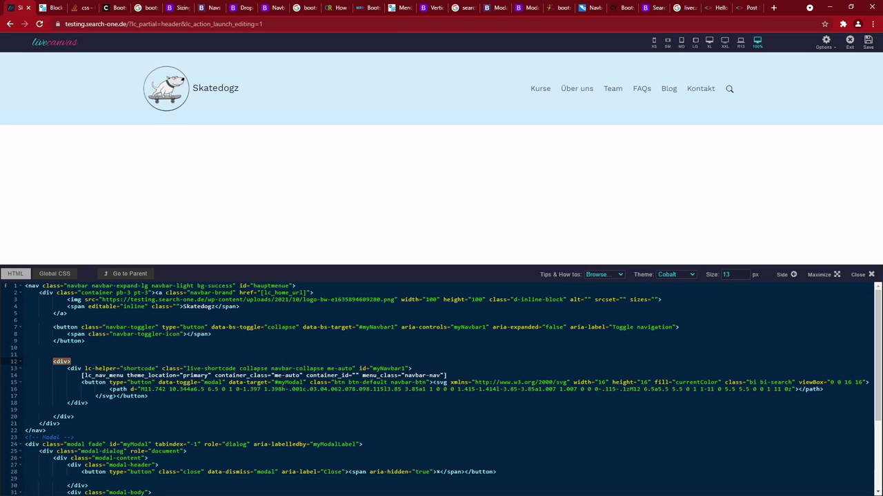
# - Move the navbar-brand link tag onto its own line below the container div in the header code
pyautogui.click(53, 327)
pyautogui.click(154, 293)
pyautogui.press('Return')
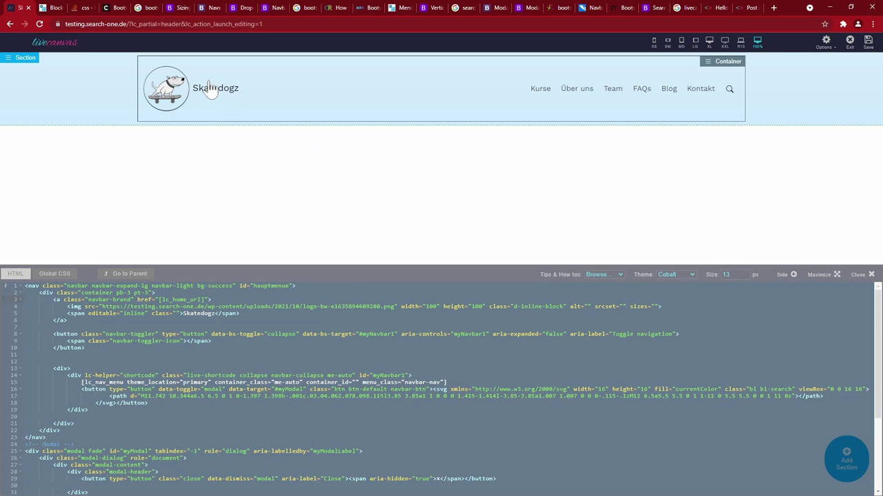
# - Set the Skatedogz span to editable="rich" and check the formatting options offered for its text
pyautogui.click(195, 88)
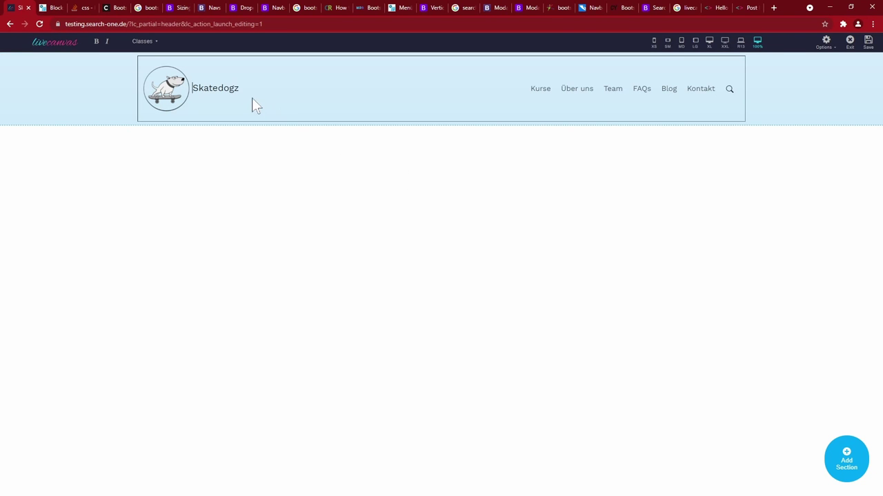
pyautogui.doubleClick(252, 99)
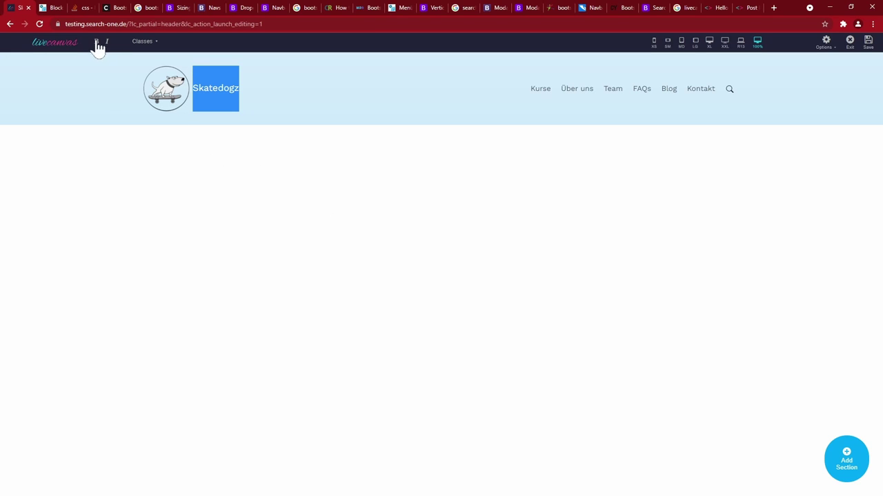
pyautogui.click(144, 42)
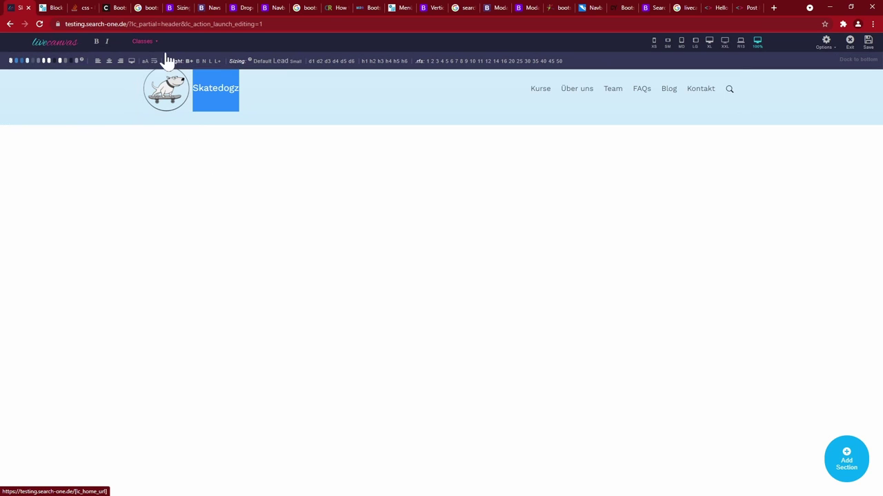
pyautogui.click(166, 59)
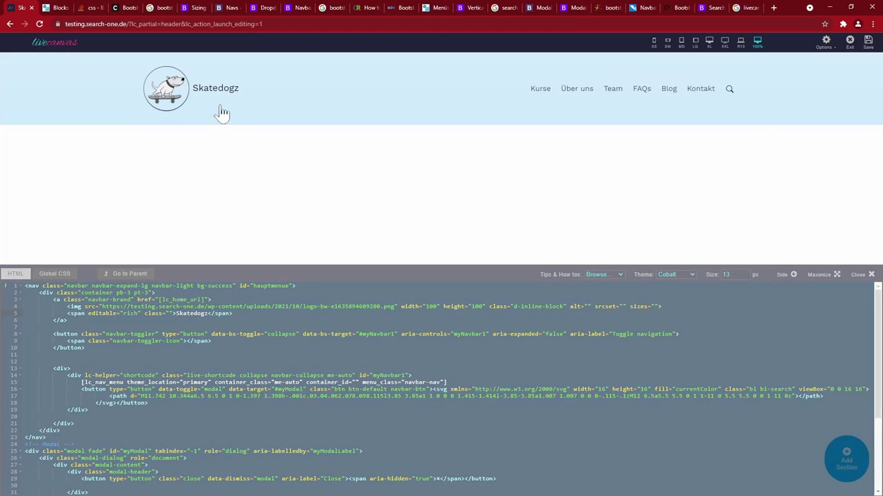
pyautogui.click(220, 95)
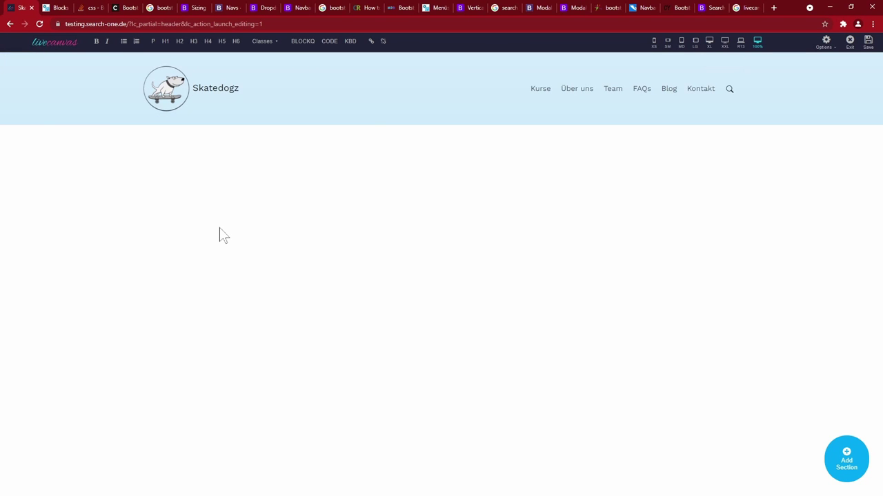
# - Strip the attributes from the Skatedogz span and remove me-auto from the menu wrapper's class and the shortcode's container_class in the header code
pyautogui.click(24, 59)
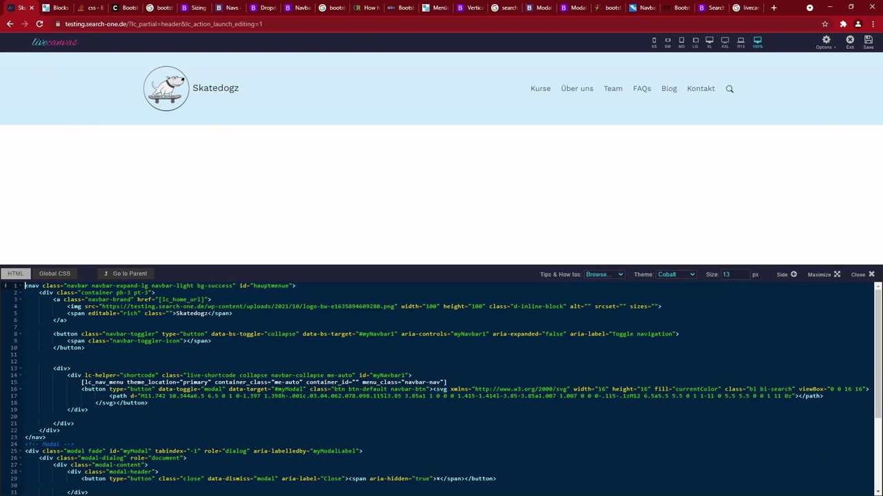
pyautogui.moveTo(88, 313); pyautogui.dragTo(173, 314)
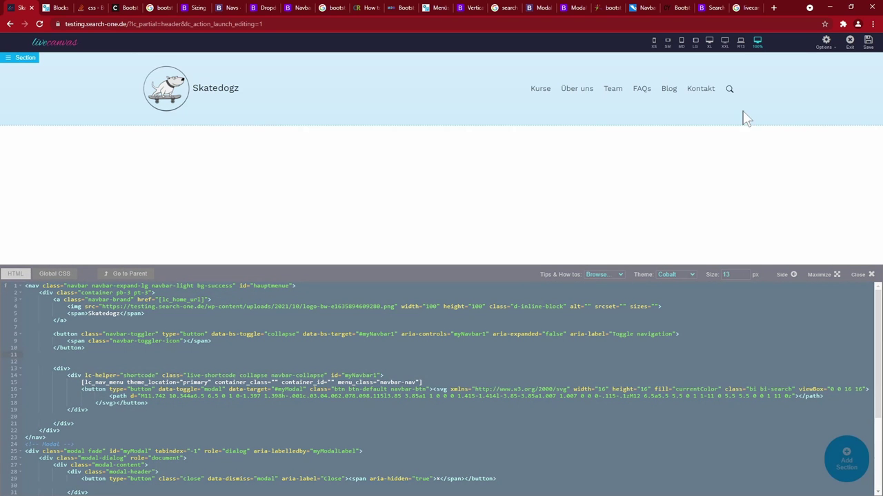
pyautogui.click(550, 219)
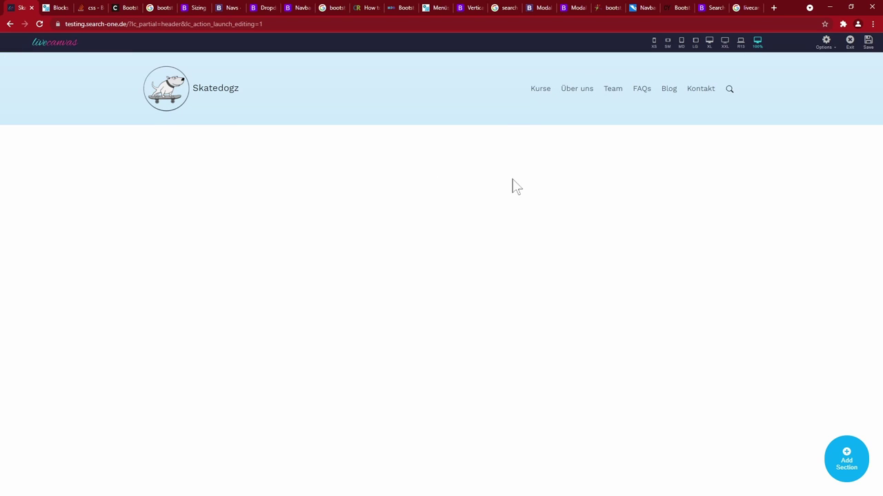
# - Open the header's Global CSS and look over the nav-link hover and underline animation rules
pyautogui.click(21, 59)
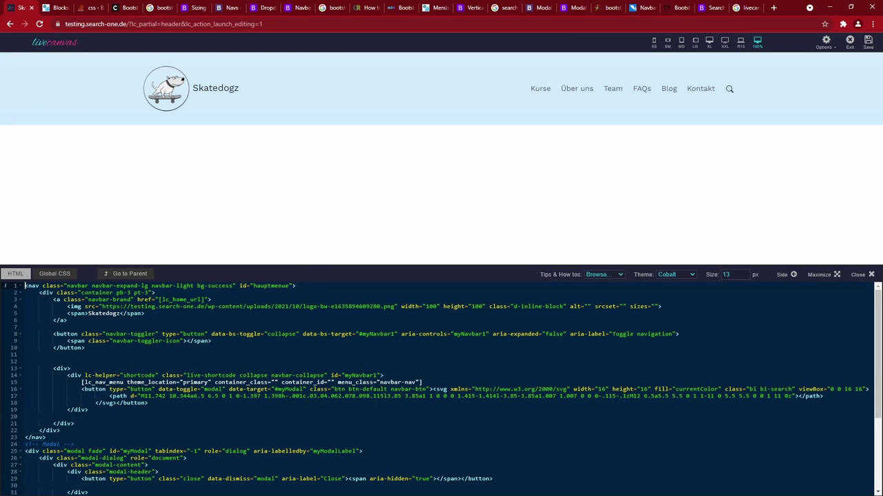
pyautogui.click(57, 278)
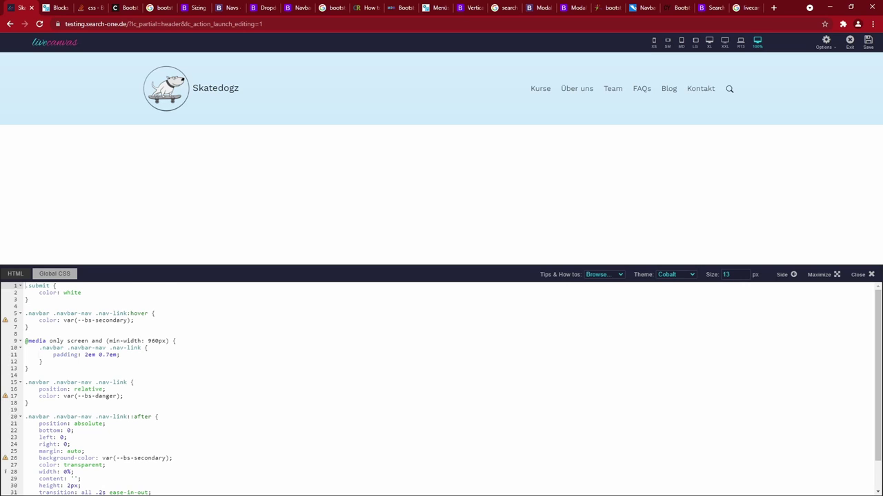
pyautogui.scroll(-2, 442, 390)
pyautogui.click(151, 458)
pyautogui.keyDown('shift'); pyautogui.click(63, 410); pyautogui.keyUp('shift')
pyautogui.click(64, 410)
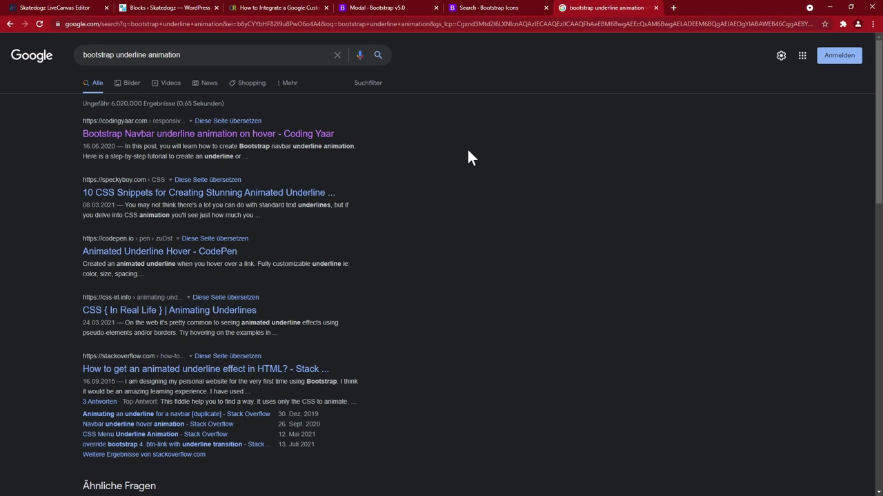
# - Look over the Coding Yaar navbar underline tutorial and the Bootstrap Icons search page in Chrome, and return to the LiveCanvas editor
pyautogui.click(187, 135)
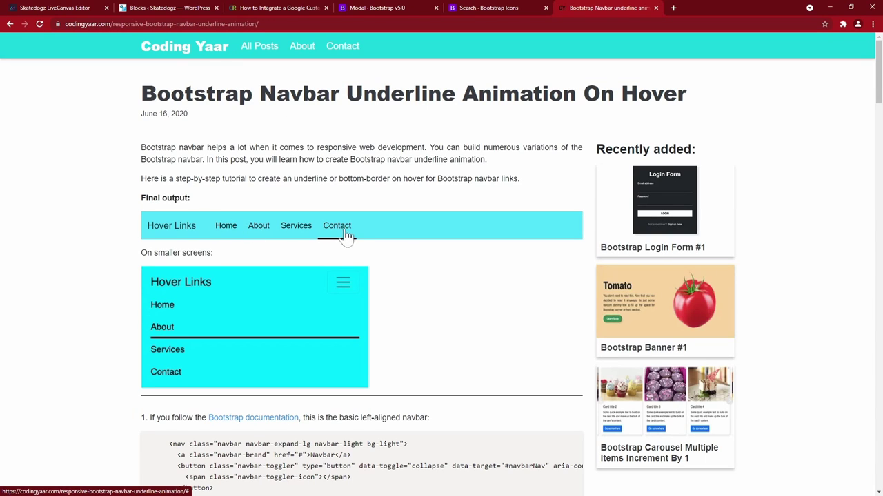
pyautogui.scroll(-10, 476, 283)
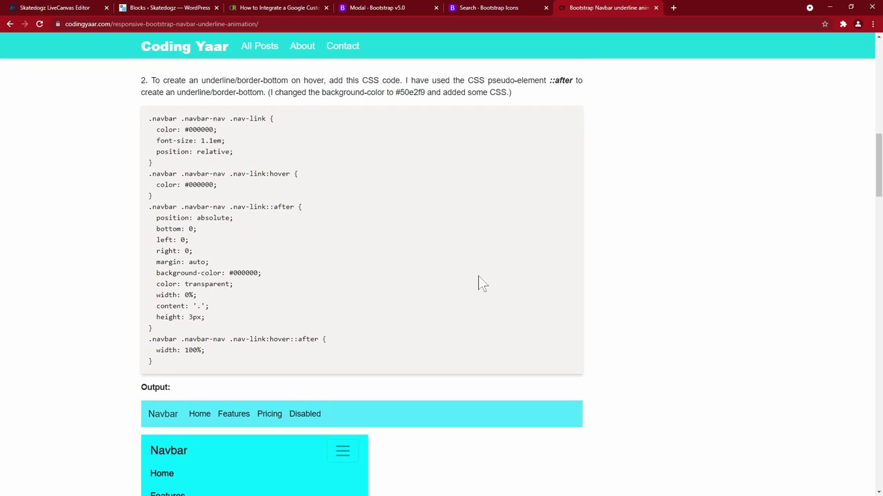
pyautogui.hotkey('ctrl', '1')
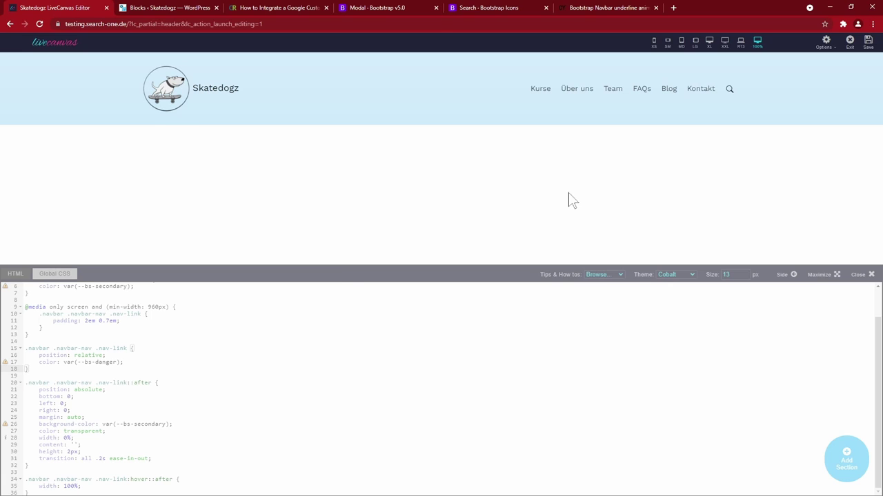
pyautogui.click(488, 6)
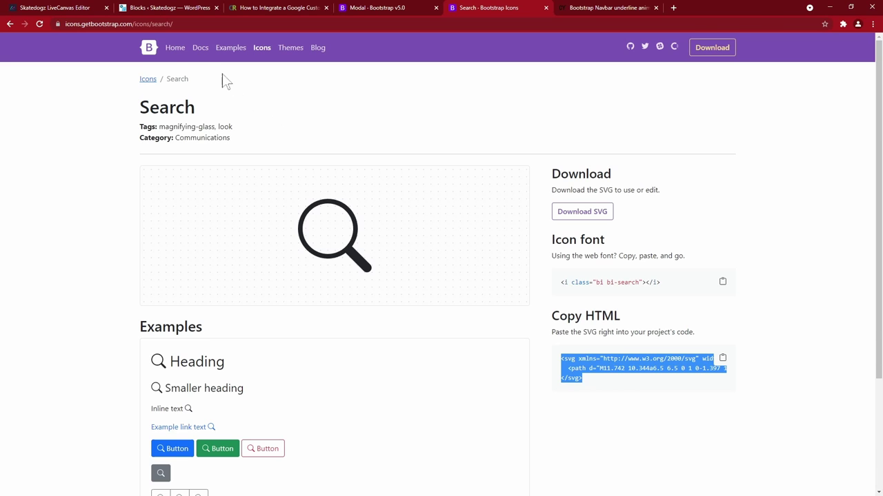
pyautogui.click(89, 10)
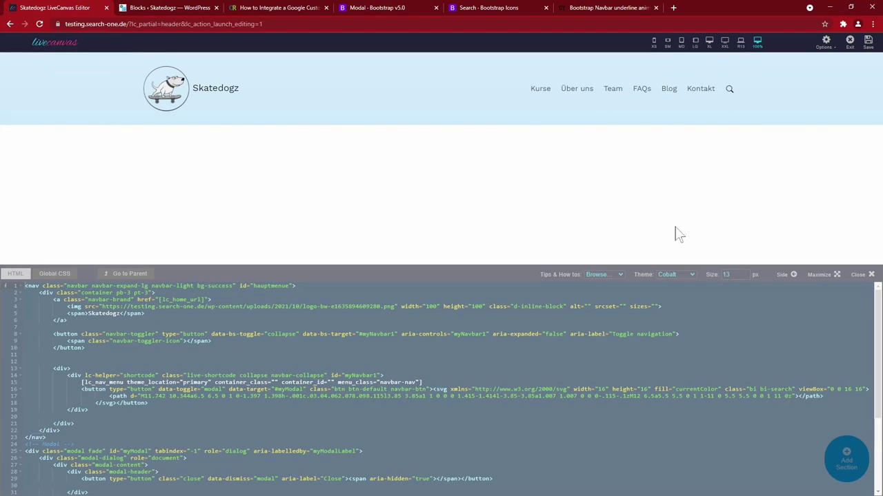
# - Delete the search modal markup that follows the closing nav tag in the header's HTML code
pyautogui.scroll(-5, 74, 328)
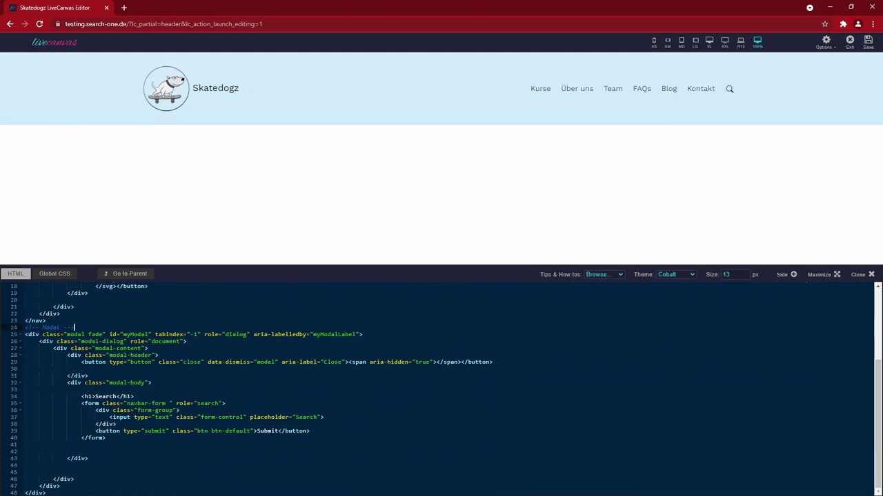
pyautogui.click(47, 321)
pyautogui.hotkey('ctrl', 'shift', 'End')
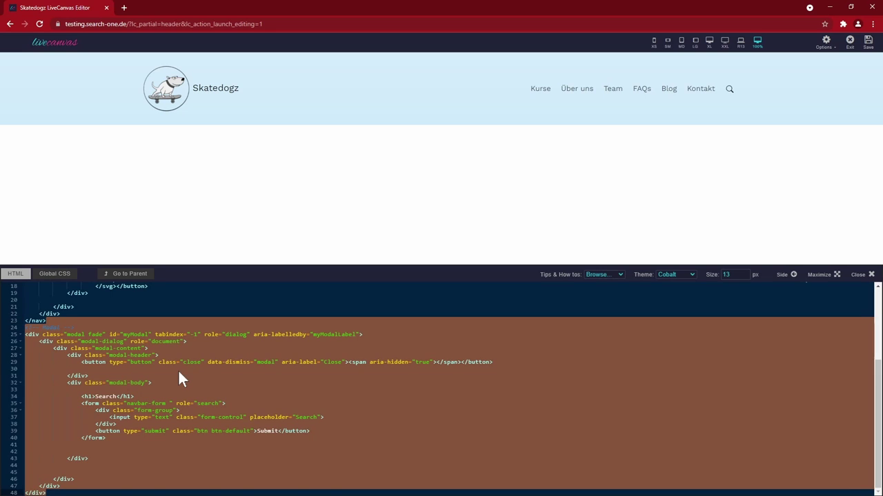
pyautogui.press('Delete')
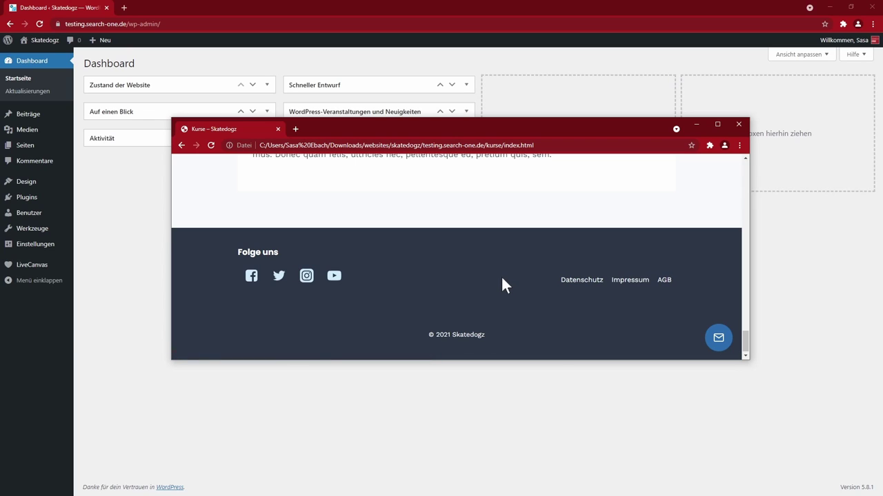
# - Open the Footer template partial for editing with LiveCanvas and set its section background to the dark grey bg-danger colour
pyautogui.click(124, 280)
pyautogui.moveTo(113, 283)
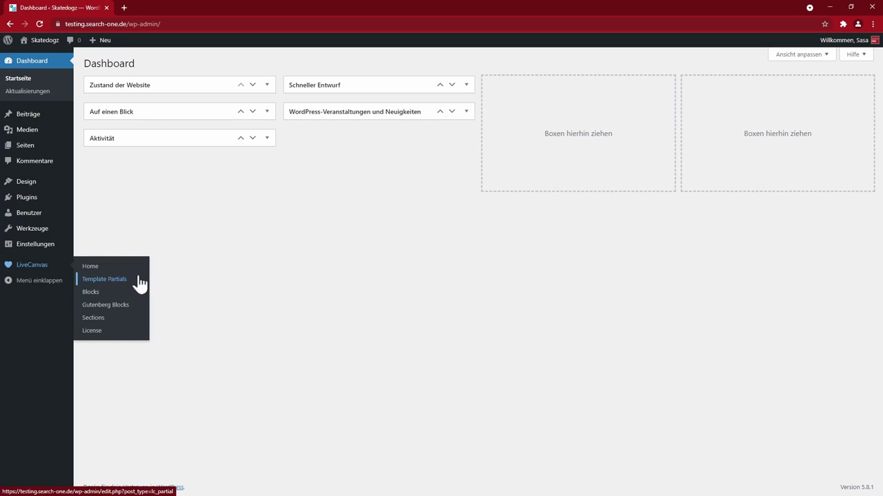
pyautogui.click(111, 284)
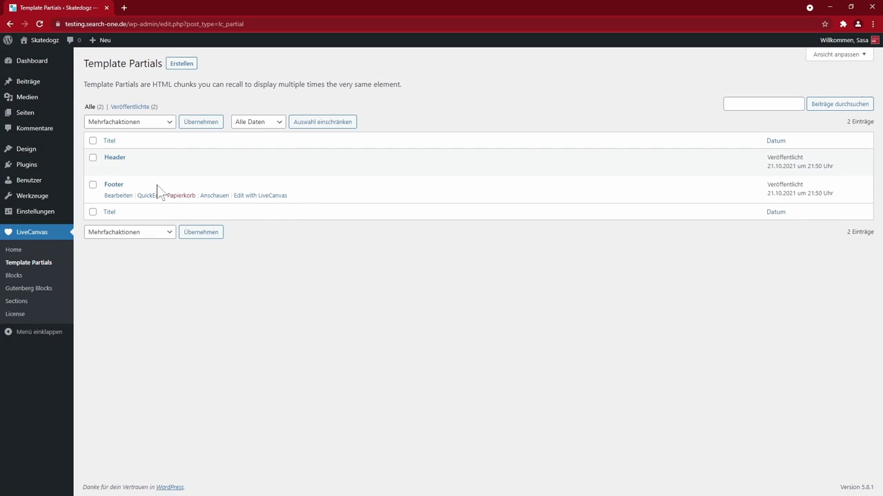
pyautogui.click(276, 196)
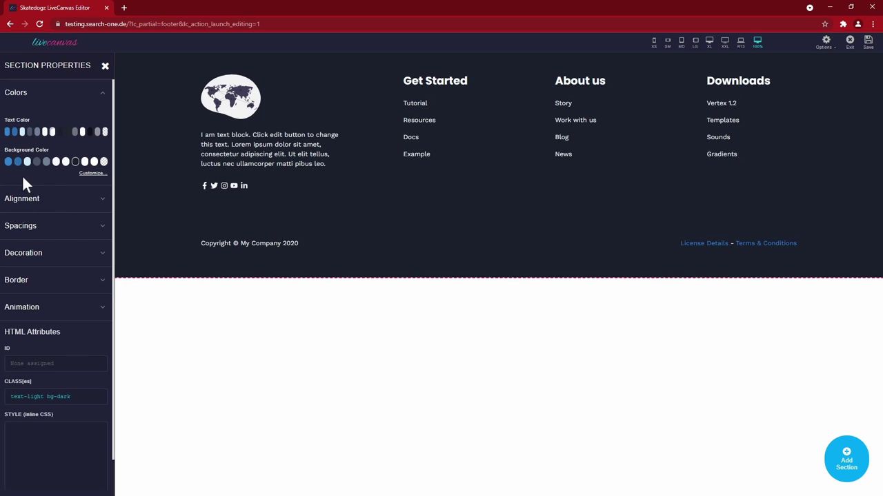
pyautogui.click(17, 162)
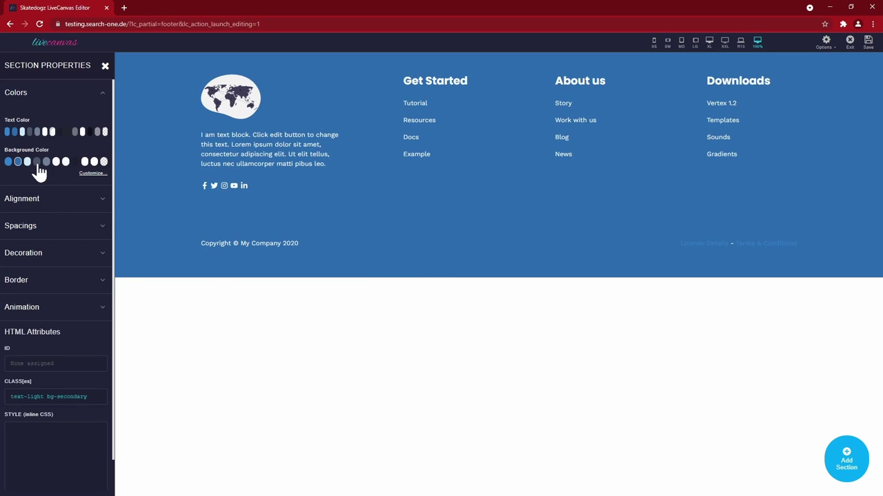
pyautogui.click(37, 162)
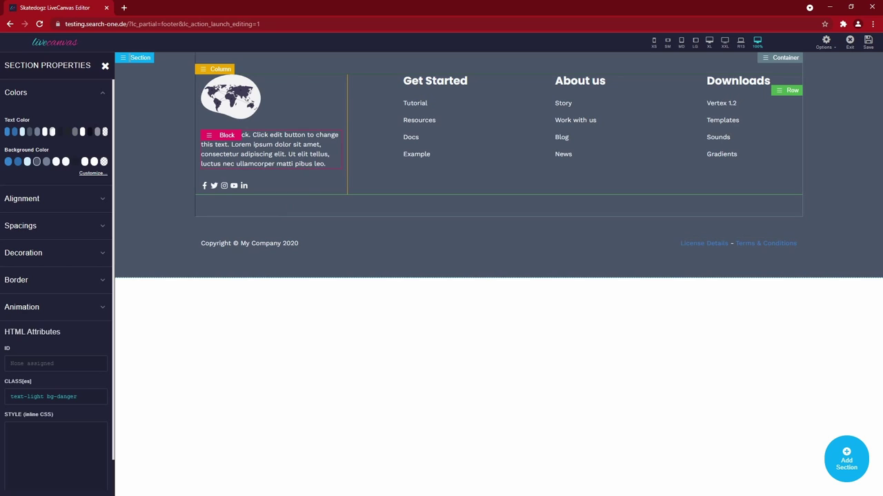
# - Delete the world map logo image block from the footer's first column
pyautogui.click(238, 95)
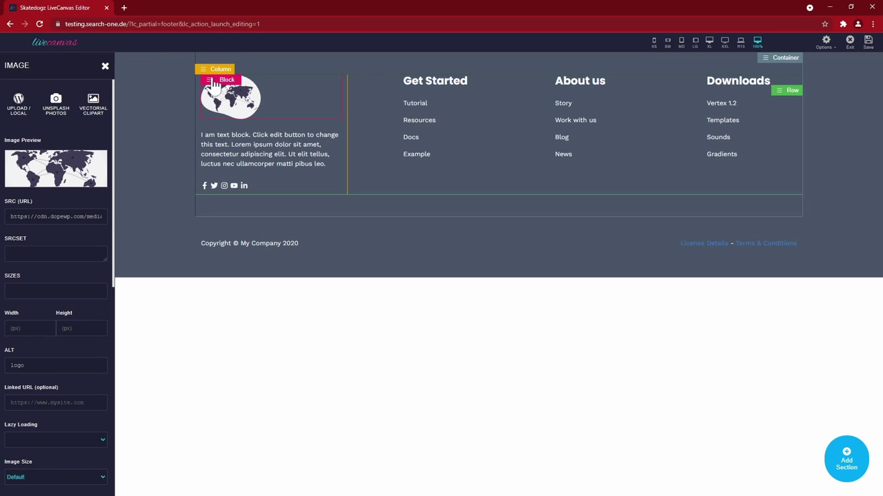
pyautogui.click(212, 80)
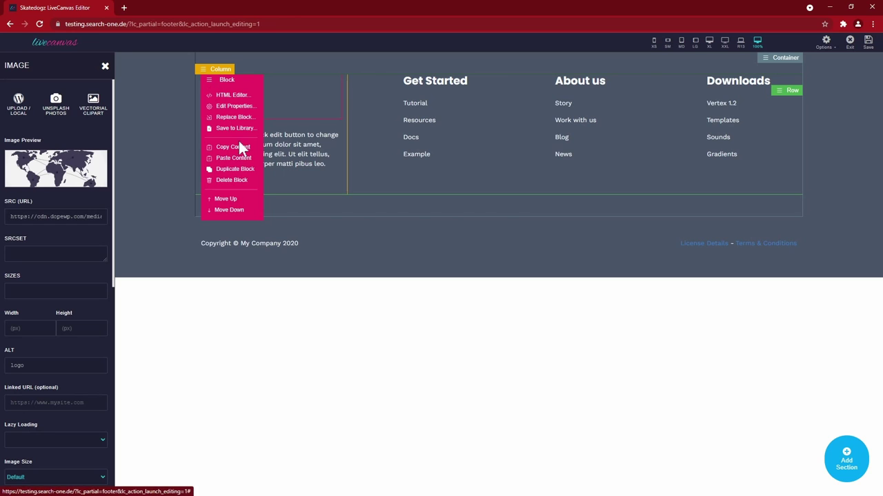
pyautogui.click(232, 180)
# - Replace the placeholder text above the social icons with "Folge uns" and format it as an H5 heading
pyautogui.write('Folge uns')
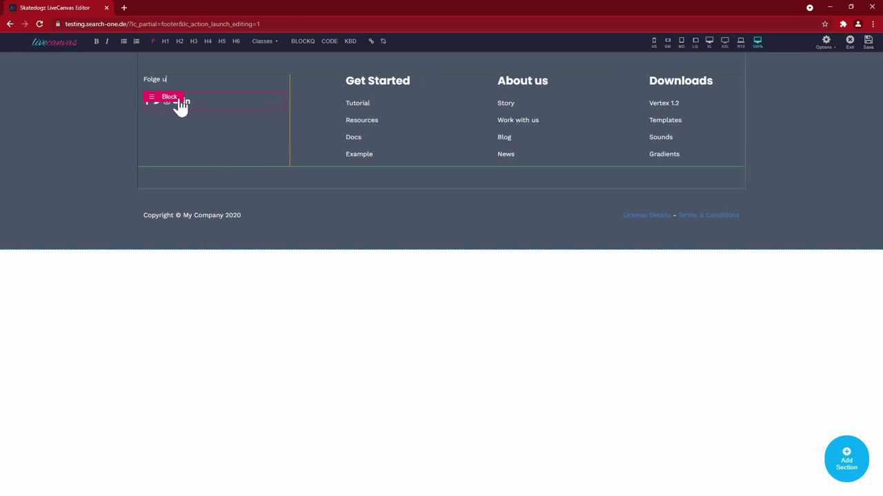
pyautogui.click(192, 136)
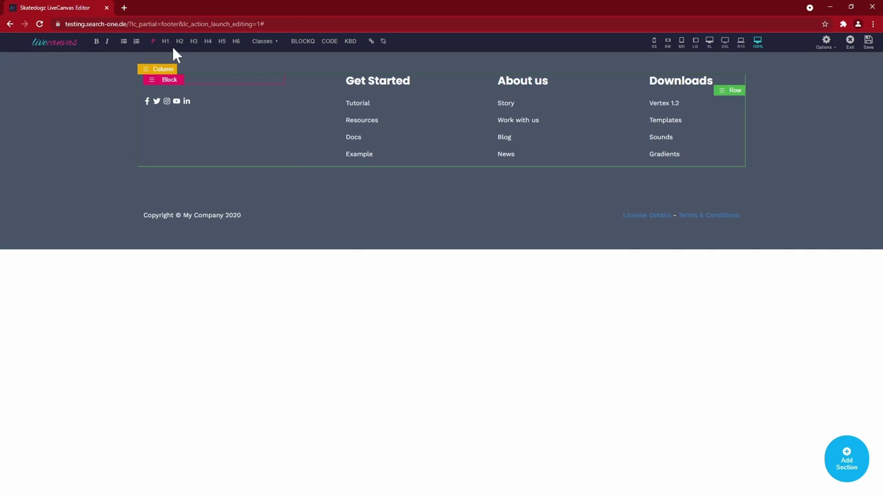
pyautogui.click(208, 41)
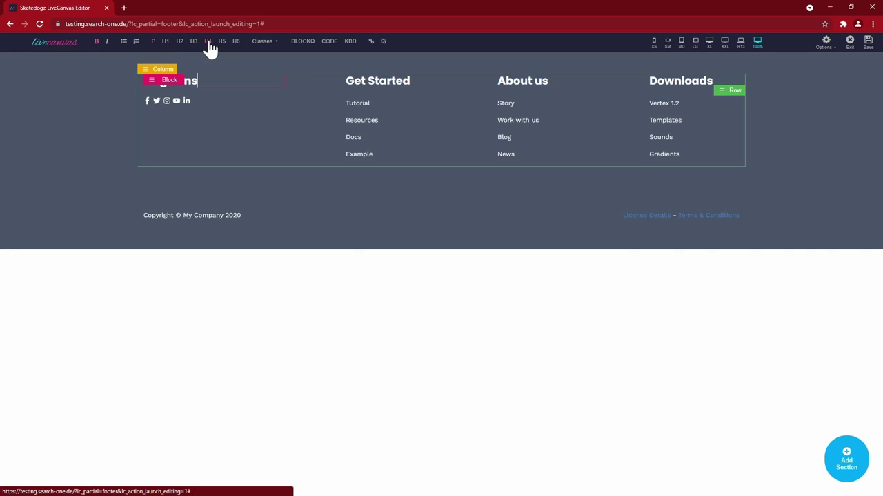
pyautogui.click(222, 42)
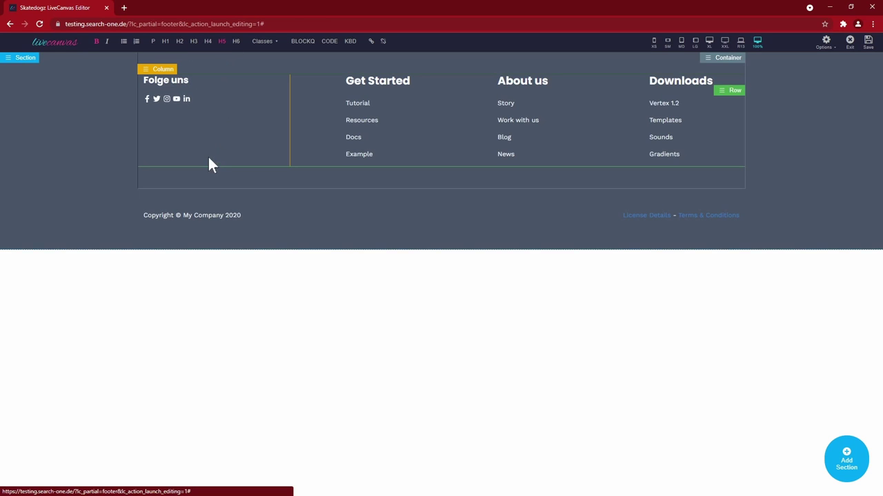
# - Delete the About us and Downloads columns from the footer section's HTML code
pyautogui.click(200, 131)
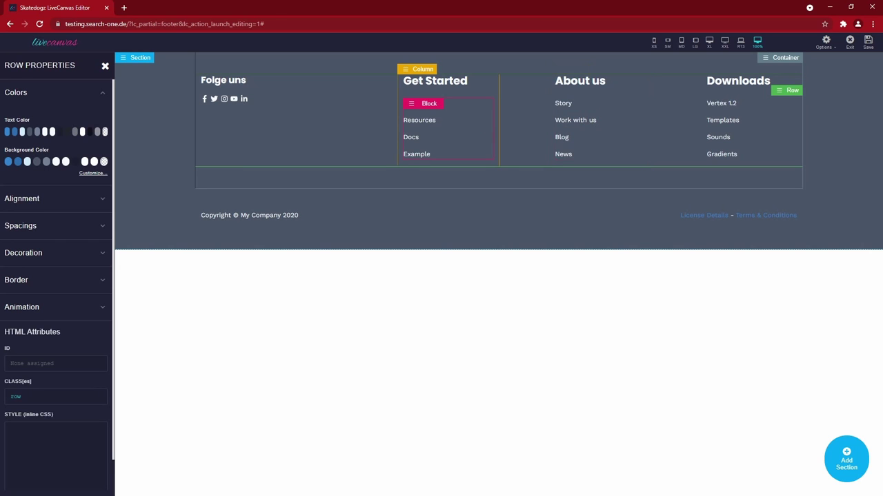
pyautogui.click(418, 71)
pyautogui.click(433, 97)
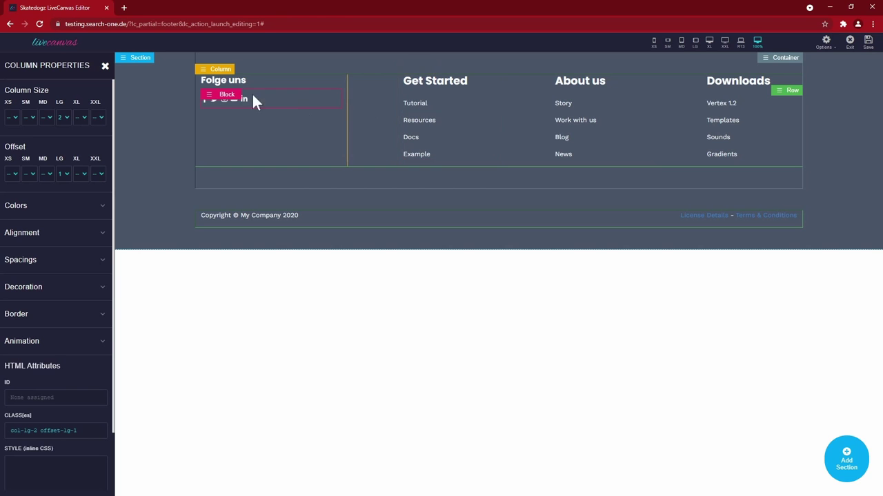
pyautogui.click(126, 61)
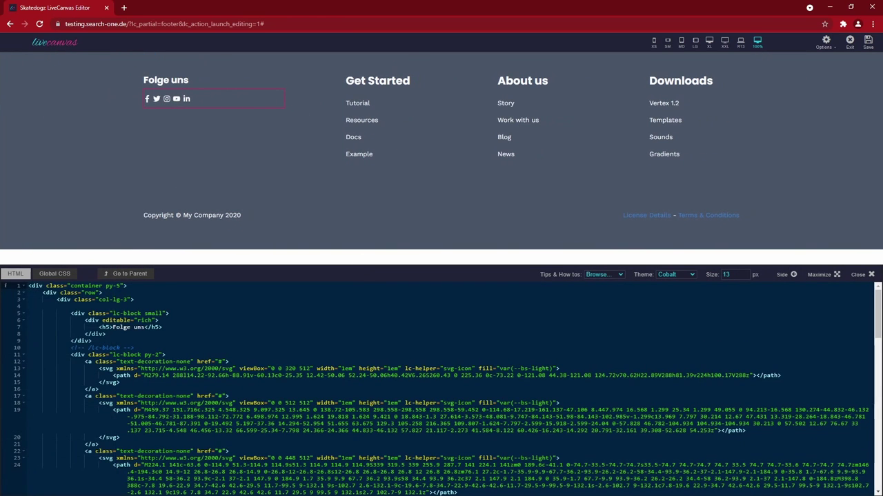
pyautogui.scroll(-3, 442, 386)
pyautogui.scroll(-10, 441, 386)
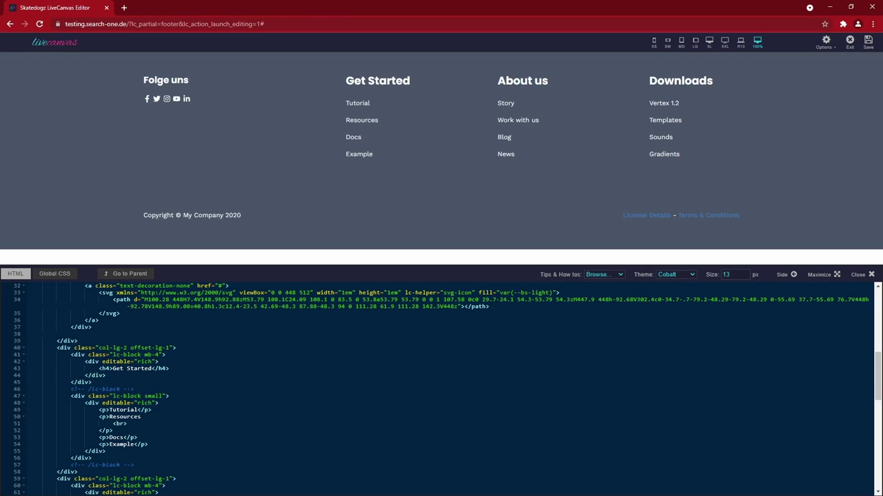
pyautogui.scroll(-1, 441, 386)
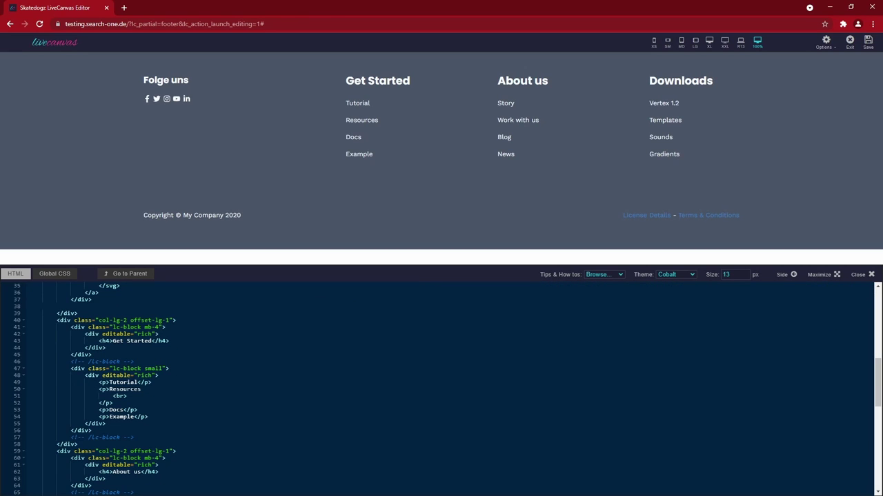
pyautogui.scroll(-5, 442, 386)
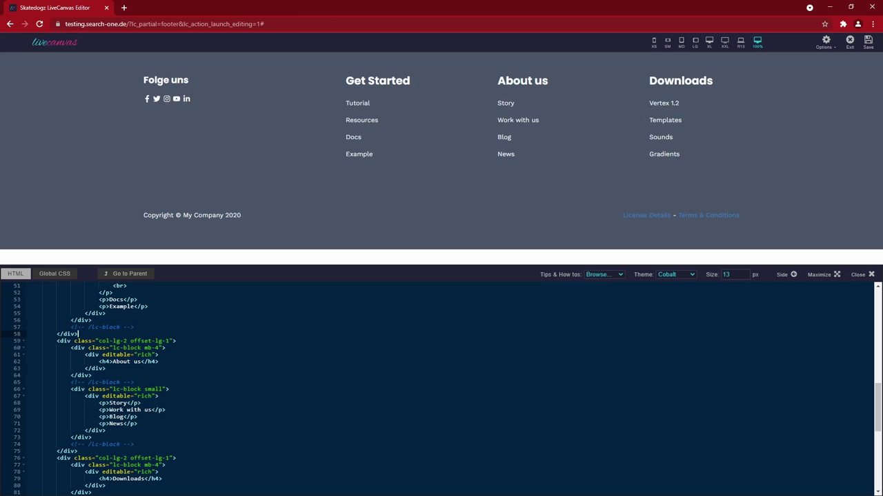
pyautogui.scroll(-5, 441, 387)
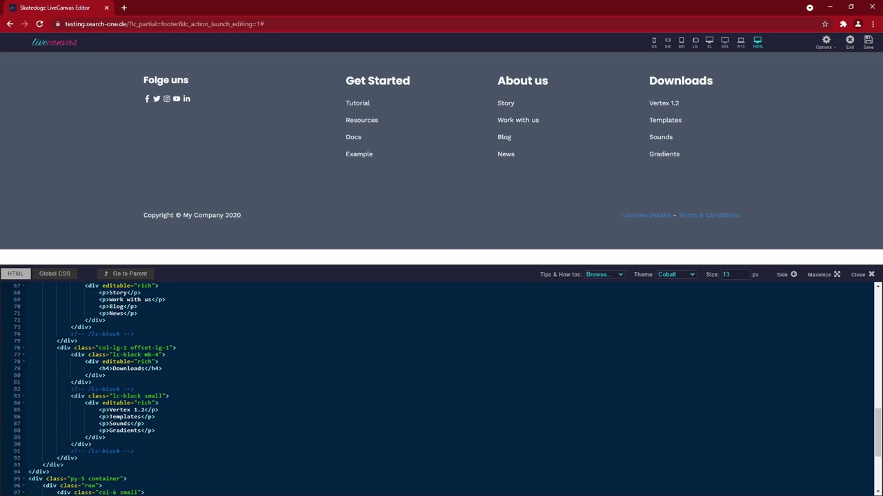
pyautogui.keyDown('shift'); pyautogui.click(109, 450); pyautogui.keyUp('shift')
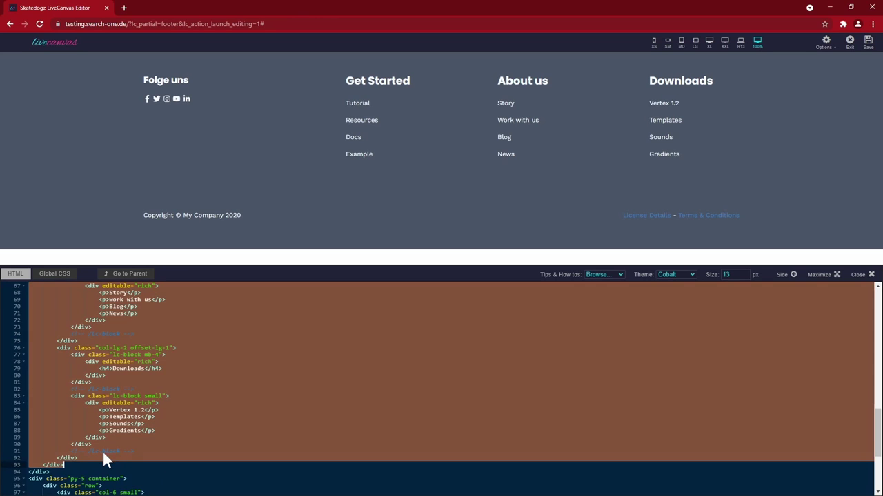
pyautogui.hotkey('shift', 'Down')
pyautogui.press('Delete')
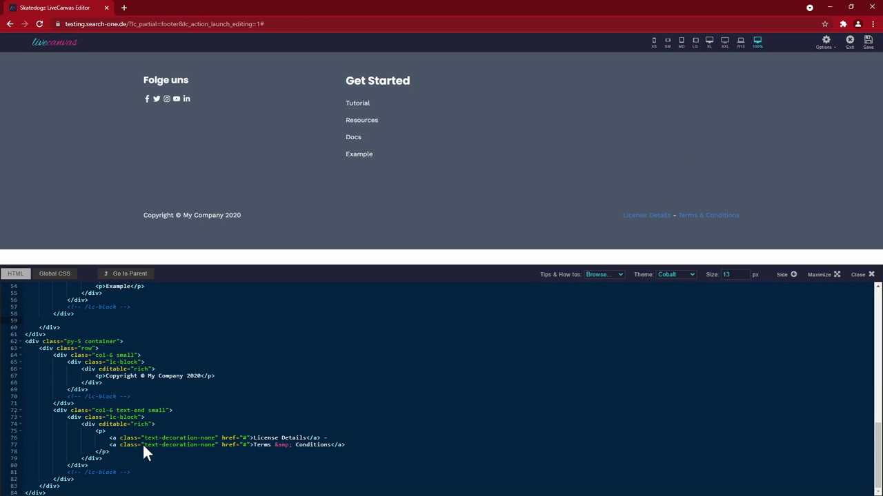
# - Change the Get Started column's width class to col-lg-9 in the footer HTML and remove its offset-lg-1 class
pyautogui.scroll(2, 142, 442)
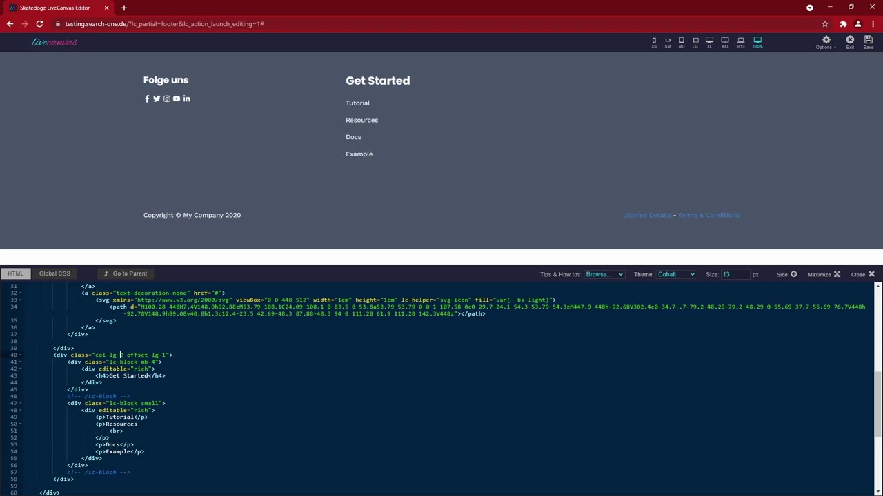
pyautogui.doubleClick(122, 355)
pyautogui.write('9')
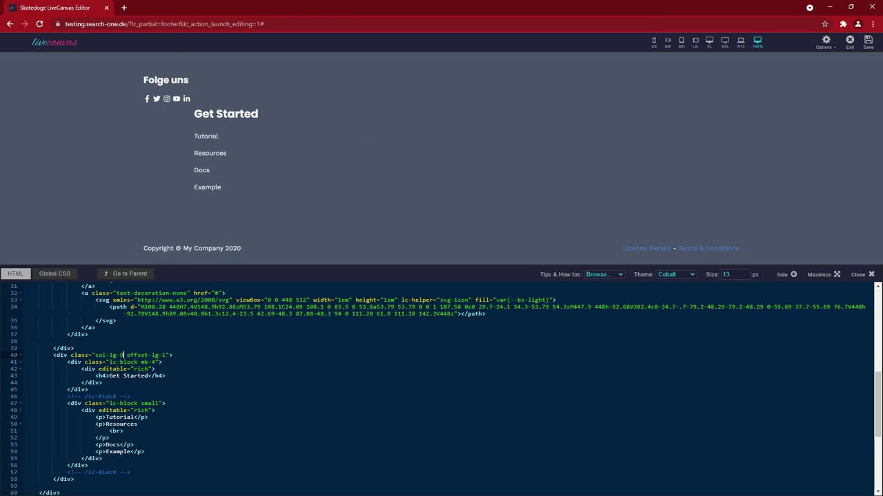
pyautogui.press('BackSpace')
pyautogui.write('8')
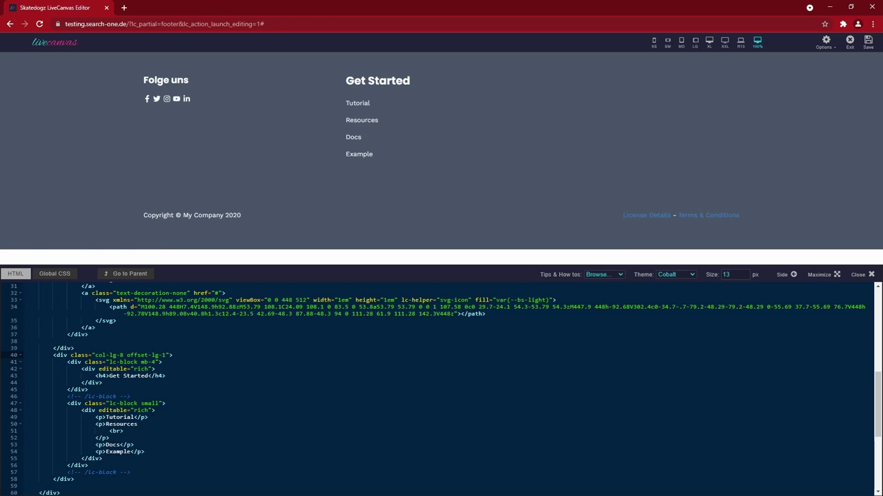
pyautogui.press('BackSpace')
pyautogui.write('9')
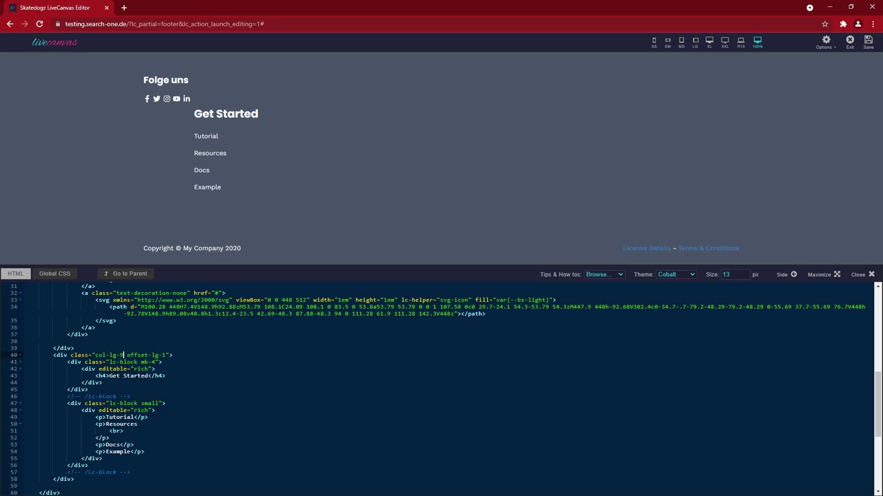
pyautogui.moveTo(123, 355); pyautogui.dragTo(123, 362)
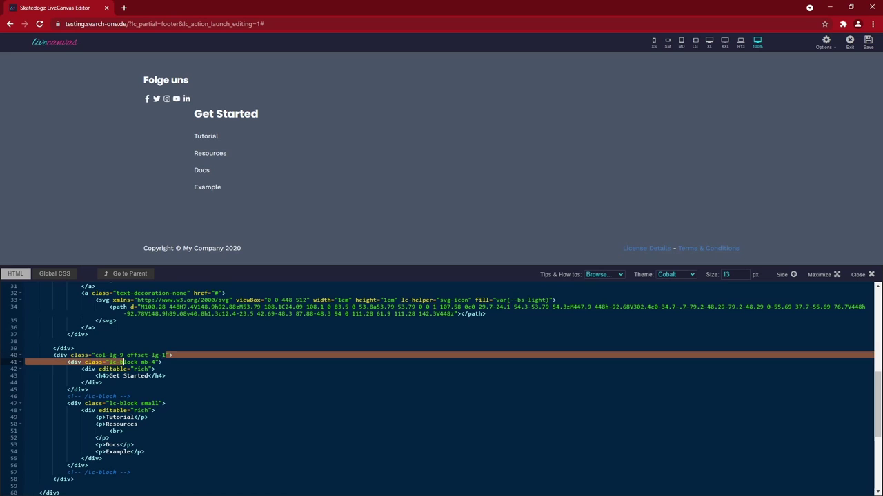
pyautogui.press('BackSpace')
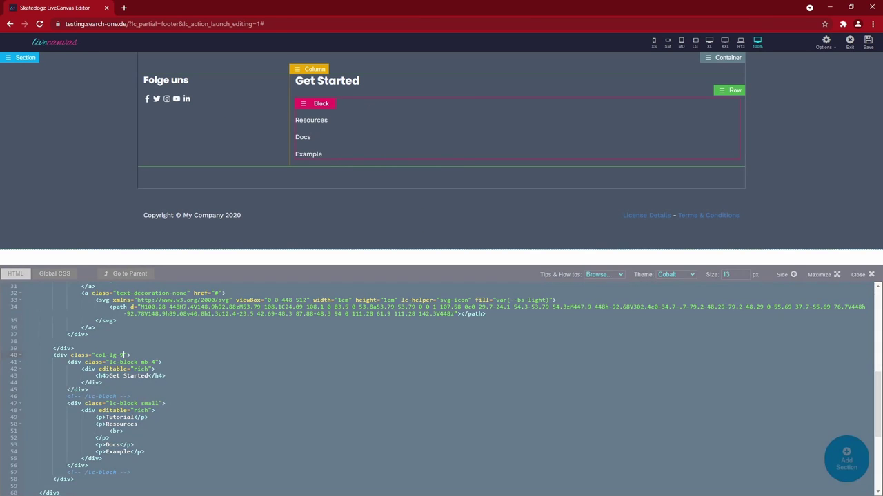
# - Delete the Get Started heading block from the col-lg-9 column's HTML
pyautogui.moveTo(88, 389); pyautogui.dragTo(25, 363)
pyautogui.press('Delete')
pyautogui.press('Delete')
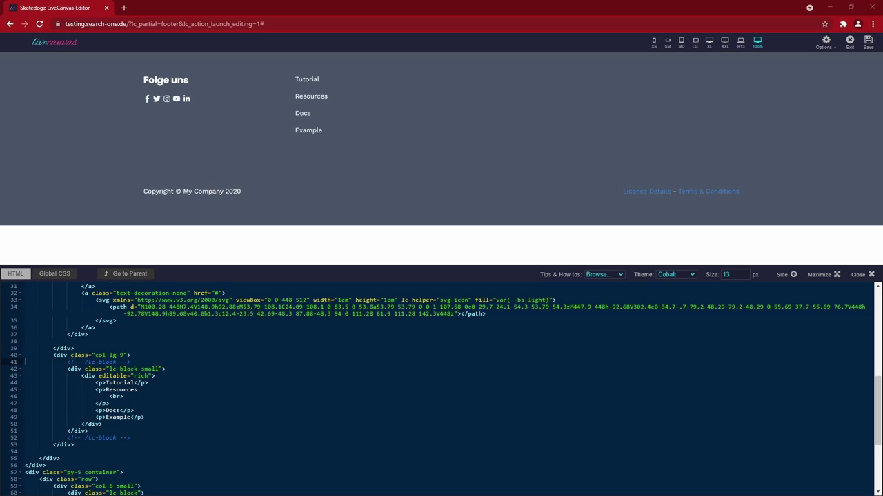
# - Replace the placeholder link list with a live-shortcode div containing lc_nav_menu with theme_location "primary" and menu_class "navbar-nav", and indent the line
pyautogui.moveTo(102, 424); pyautogui.dragTo(25, 381)
pyautogui.write('<div lc-helper="shortcode" class="live-shortcode me-auto">[lc_nav_menu theme_location="primary" container_class="" container_id="" menu_class="navbar-nav"]</div>')
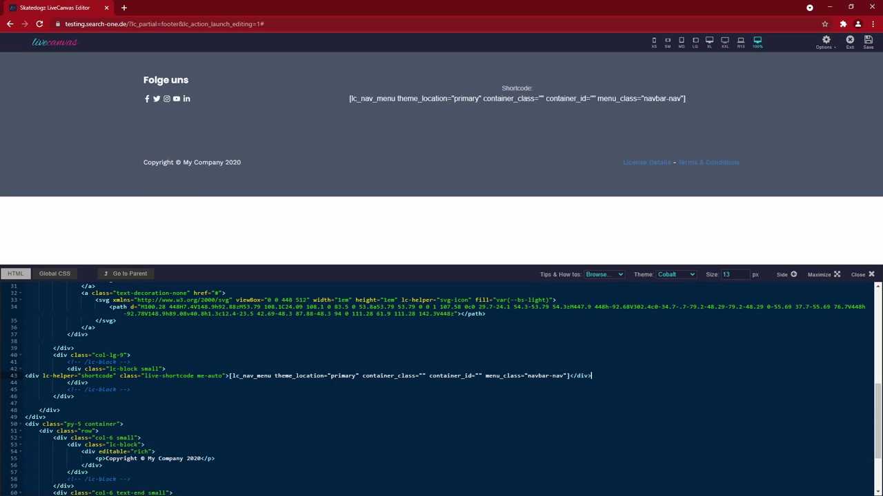
pyautogui.press('Tab')
pyautogui.press('Tab')
pyautogui.press('Tab')
pyautogui.press('Tab')
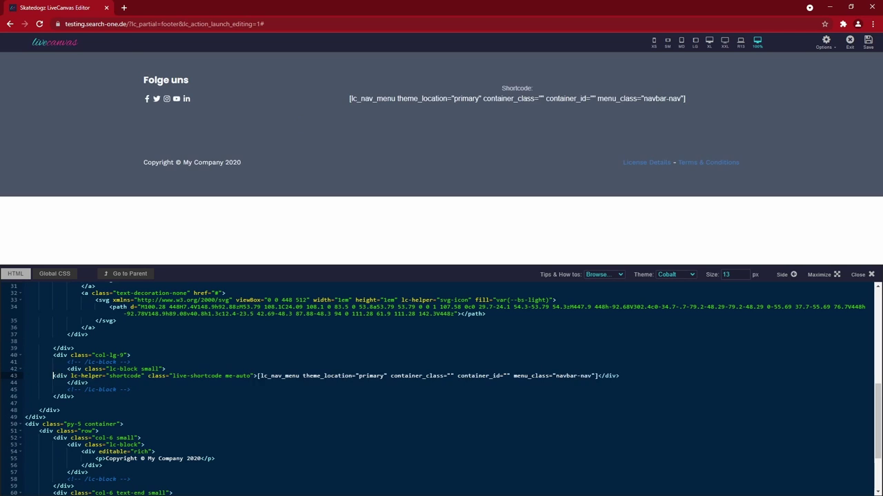
# - Set the footer menu shortcode's theme_location to "secondary" and its menu_class to "nav justify-content-end"
pyautogui.doubleClick(407, 376)
pyautogui.write('seconda')
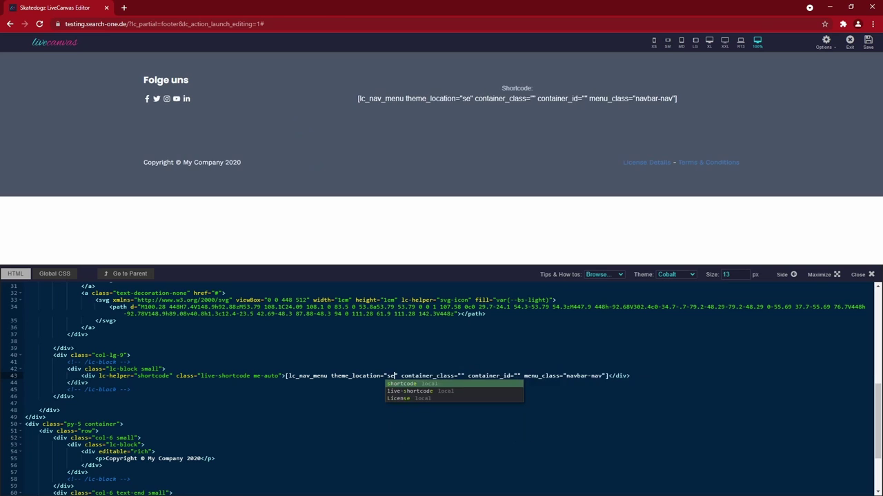
pyautogui.write('ry')
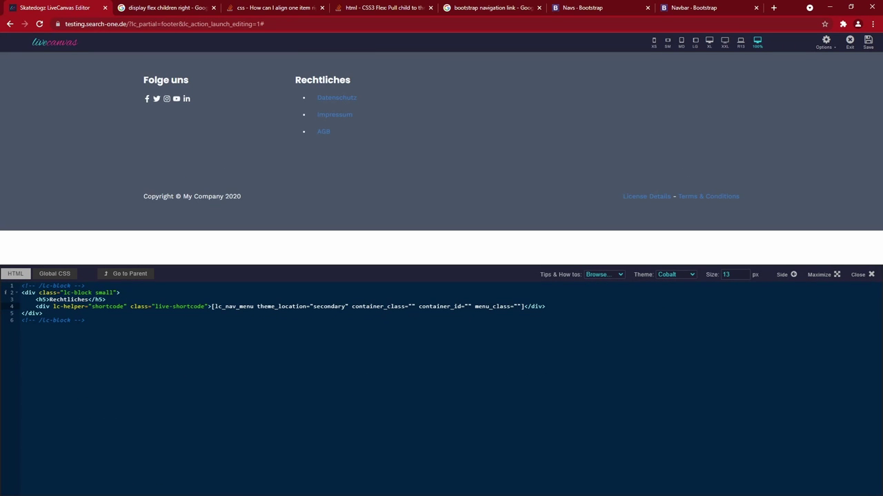
pyautogui.write('nav justify-content-end')
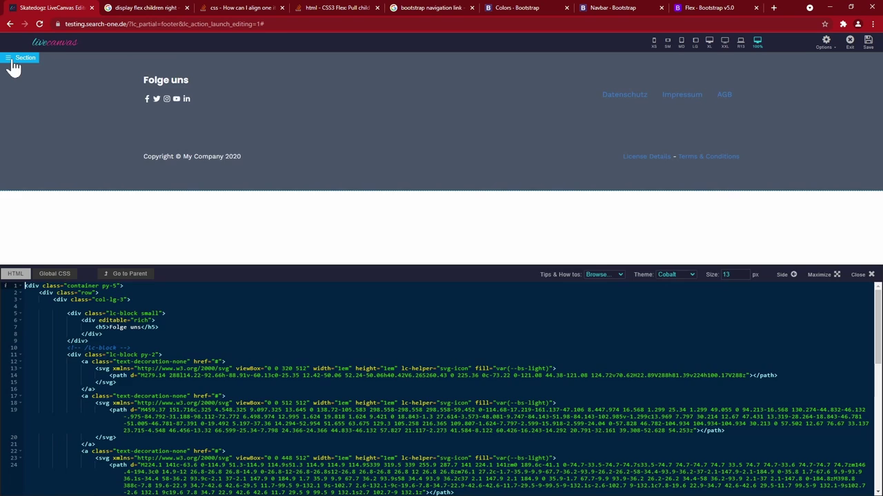
# - Assign the HTML ID "footer" to the footer section
pyautogui.click(13, 60)
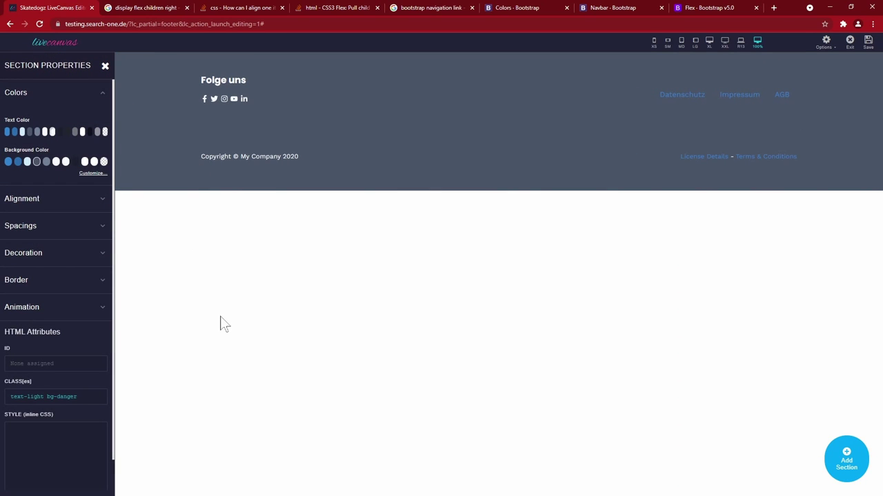
pyautogui.click(55, 364)
pyautogui.write('footer')
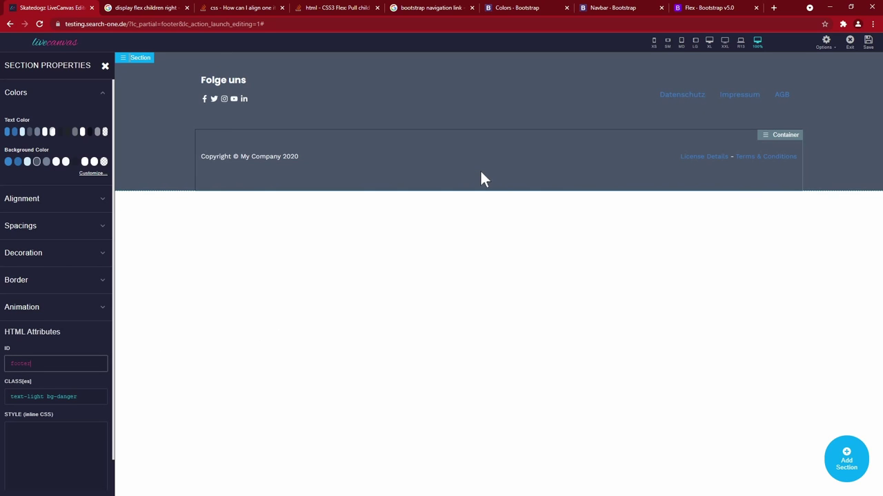
# - Add a global CSS rule for "#footer a" that sets the link color to var(--bs-light)
pyautogui.click(124, 67)
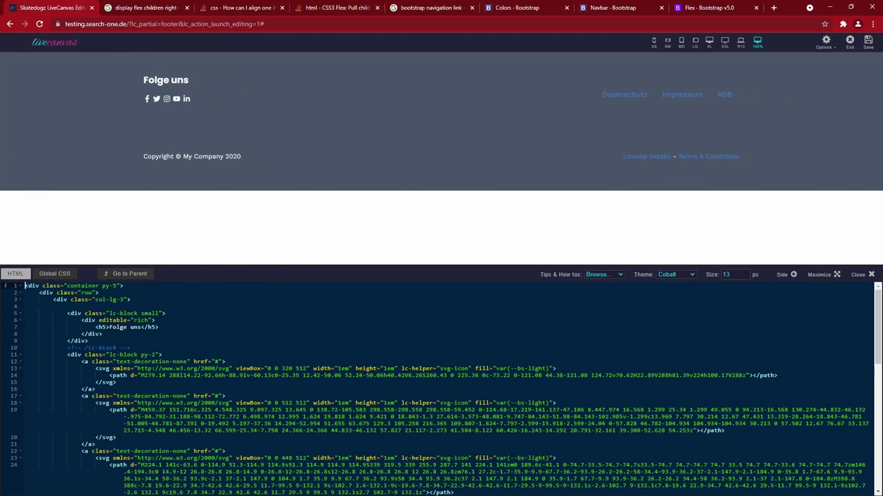
pyautogui.click(54, 274)
pyautogui.scroll(-1, 441, 390)
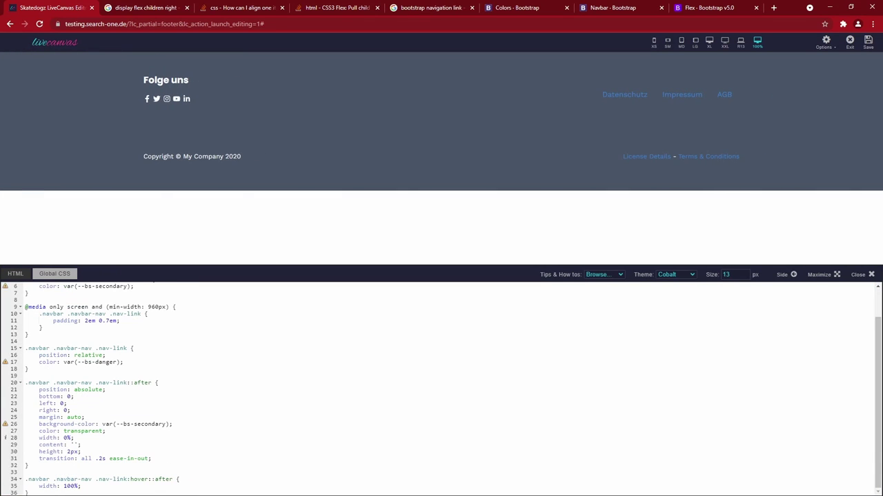
pyautogui.scroll(-1, 442, 390)
pyautogui.click(25, 486)
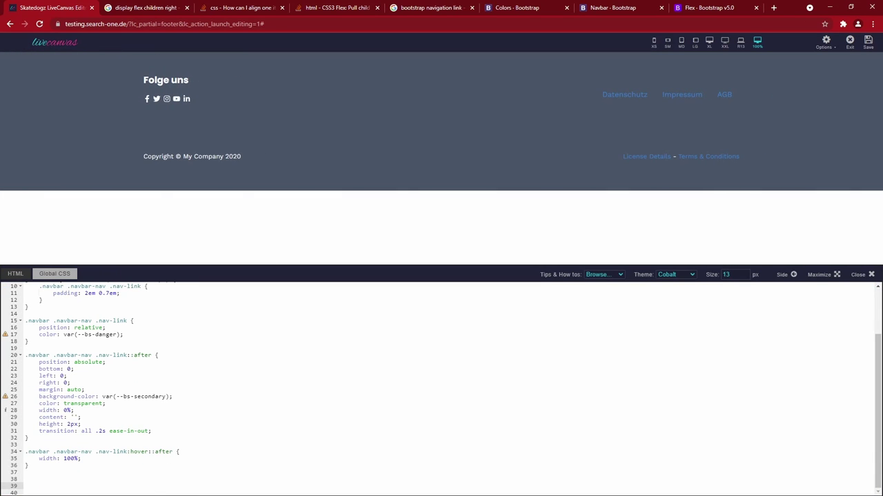
pyautogui.write('#footer a {     color: var(--bs-light); }')
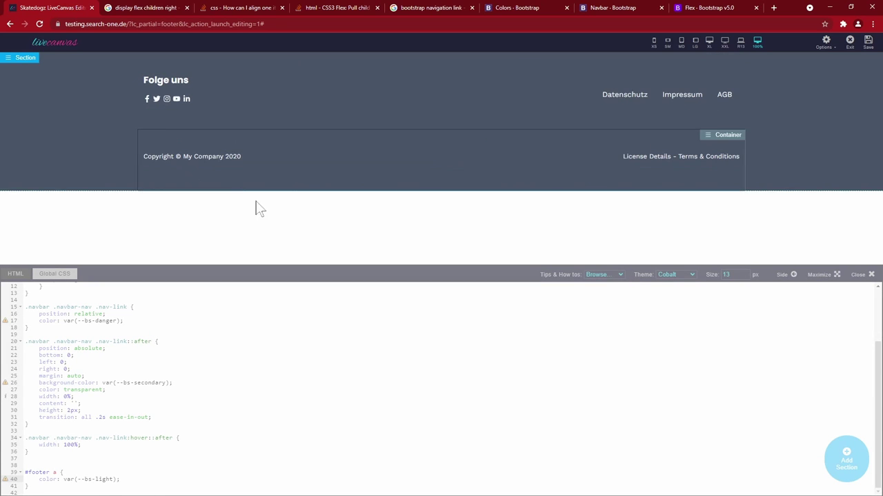
# - Reduce the footer's copyright row to one col-12 column containing only a paragraph that reads "© Skatedogz 2021"
pyautogui.click(178, 187)
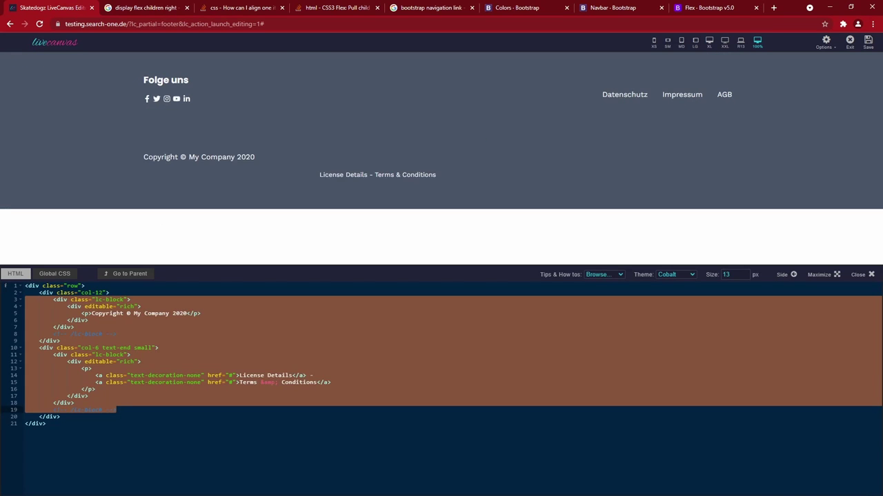
pyautogui.click(109, 334)
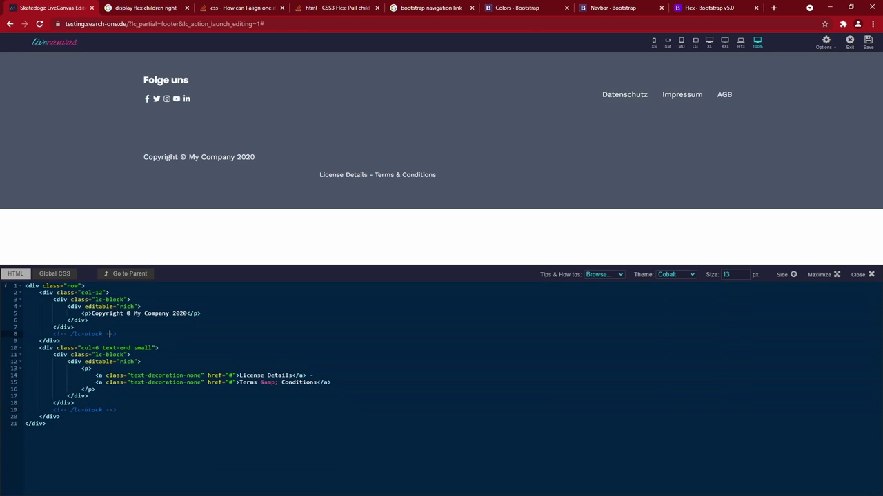
pyautogui.moveTo(81, 313); pyautogui.dragTo(201, 313)
pyautogui.press('BackSpace')
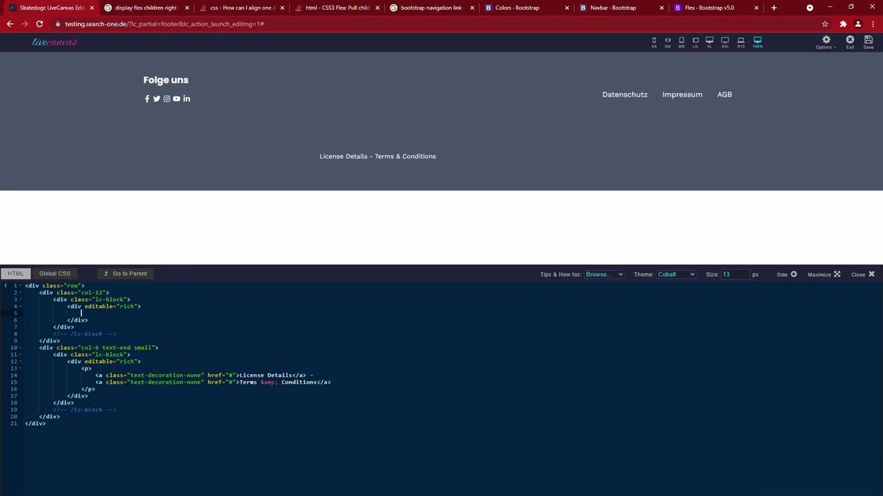
pyautogui.hotkey('ctrl', 'z')
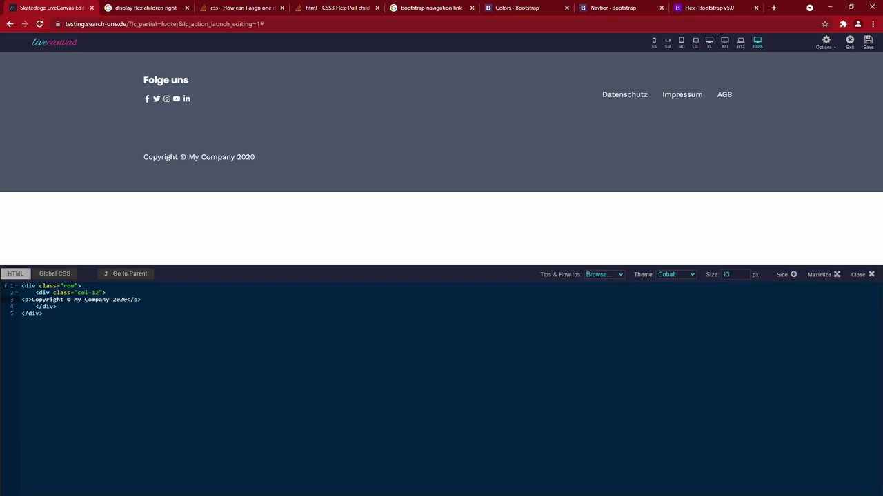
pyautogui.hotkey('ctrl', 'z')
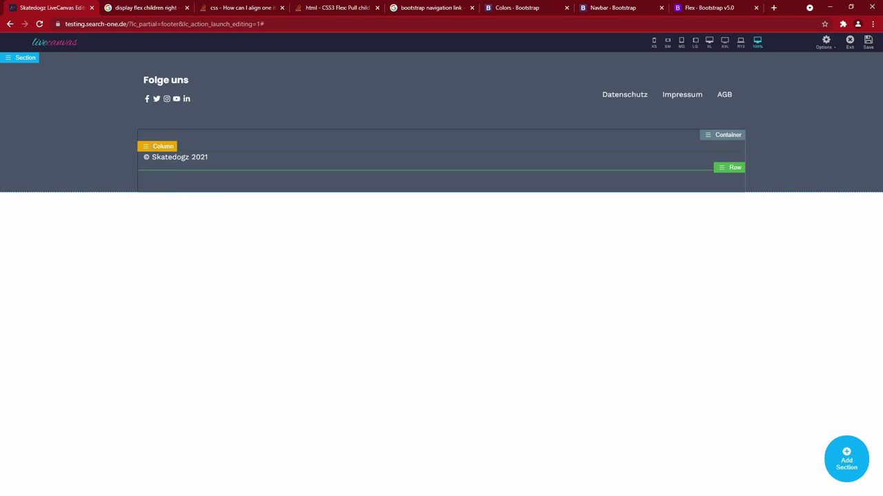
# - Center the copyright column's text horizontally, and save the footer before leaving the editor
pyautogui.click(145, 153)
pyautogui.click(145, 160)
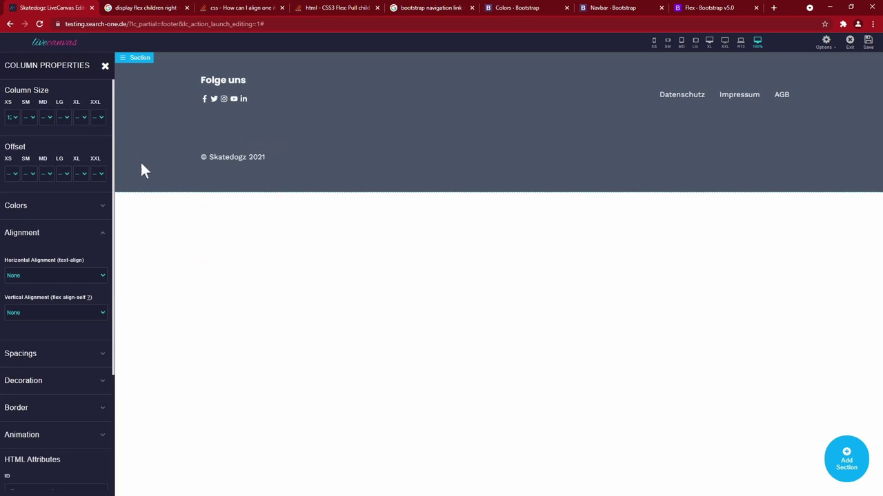
pyautogui.click(86, 274)
pyautogui.click(54, 301)
pyautogui.click(416, 355)
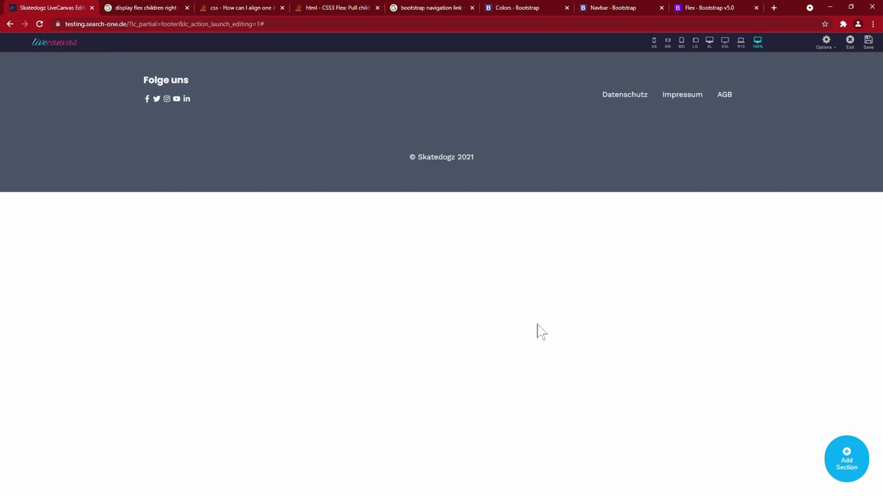
pyautogui.click(868, 43)
pyautogui.click(850, 42)
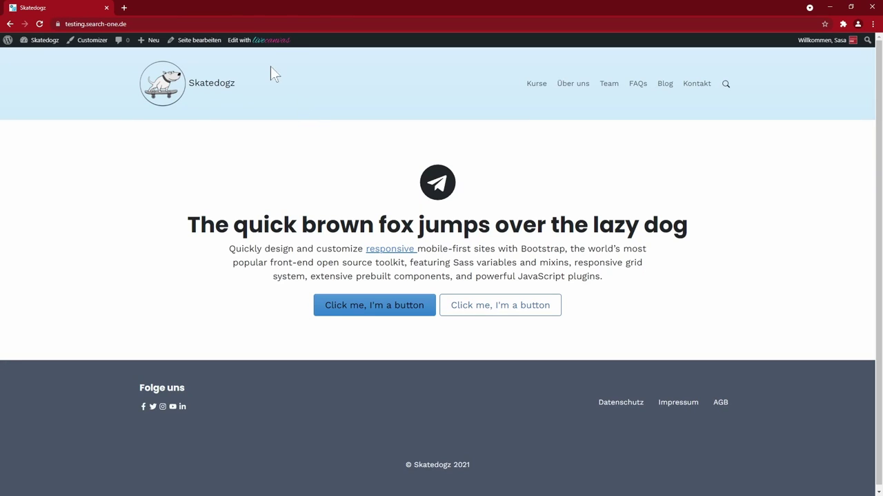
# - Open the homepage in the LiveCanvas editor and delete its existing content section
pyautogui.click(280, 43)
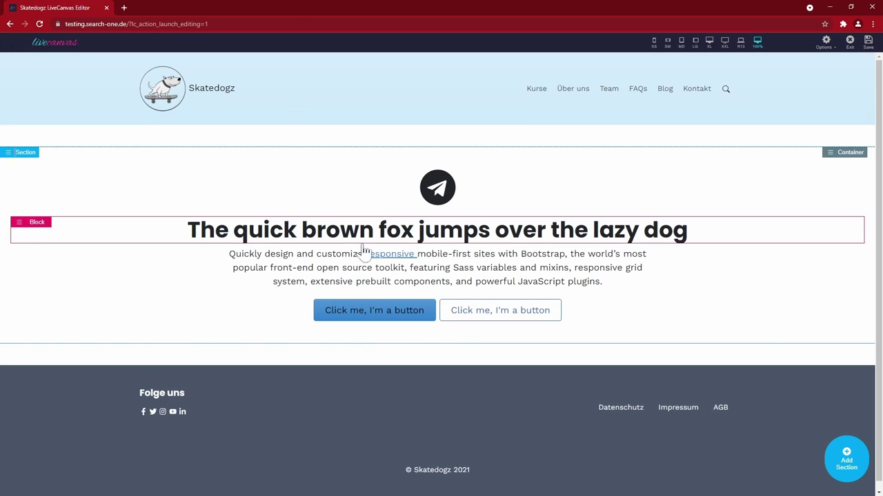
pyautogui.click(9, 158)
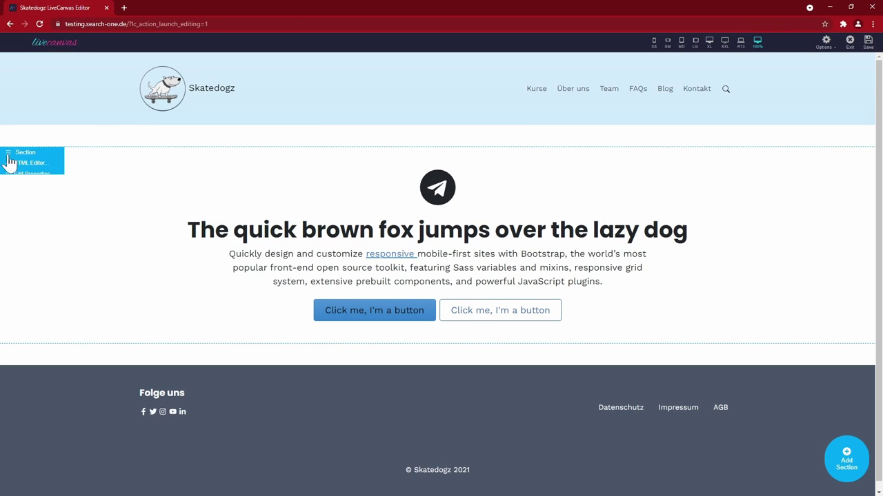
pyautogui.click(26, 254)
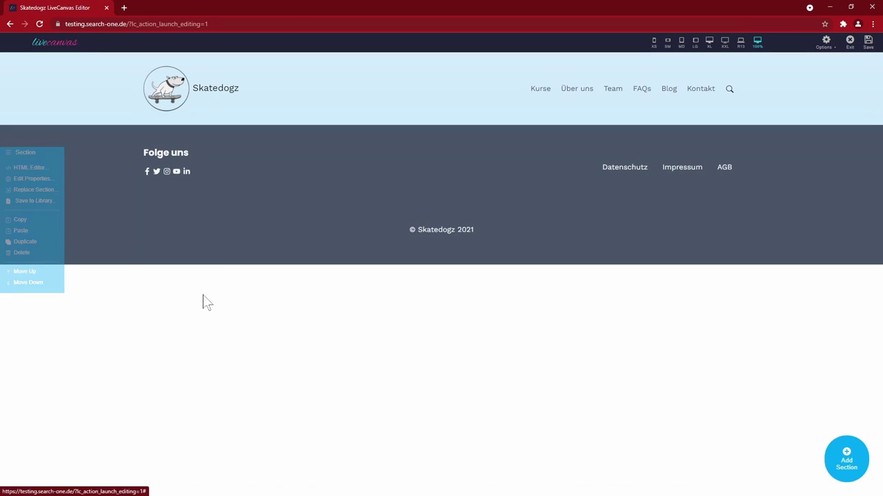
# - Add a new section based on the ready-made hero "Cover with Background Image", trying "Video Background Cover" for comparison
pyautogui.click(853, 457)
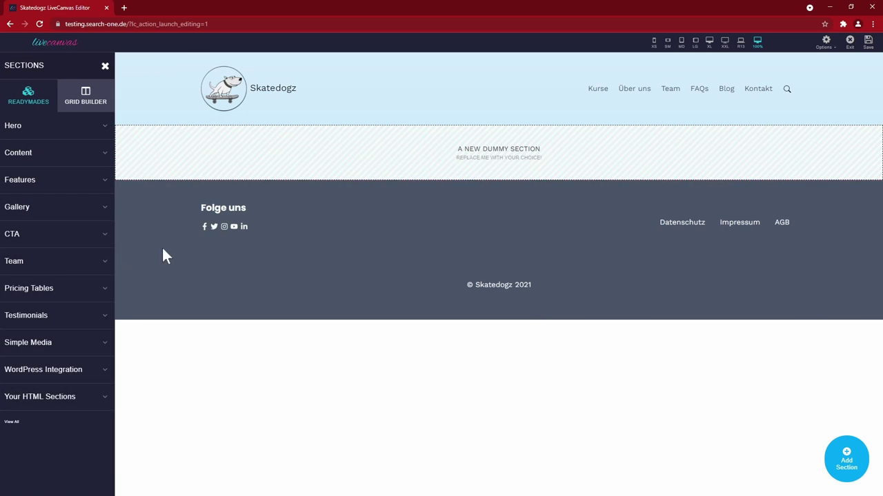
pyautogui.scroll(-2, 78, 297)
pyautogui.scroll(-10, 78, 296)
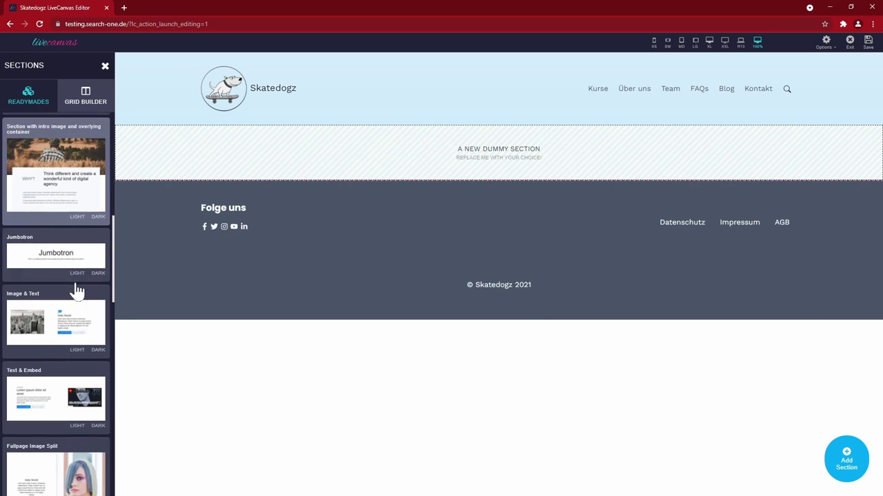
pyautogui.scroll(-5, 74, 283)
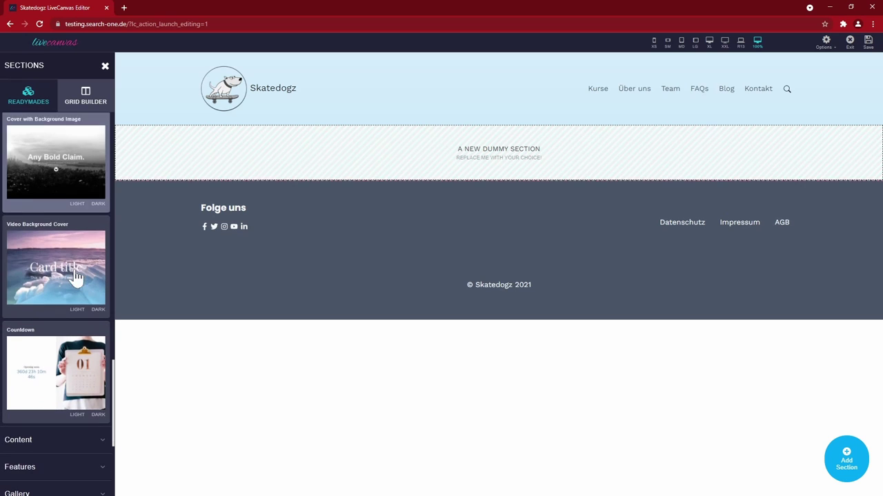
pyautogui.click(64, 162)
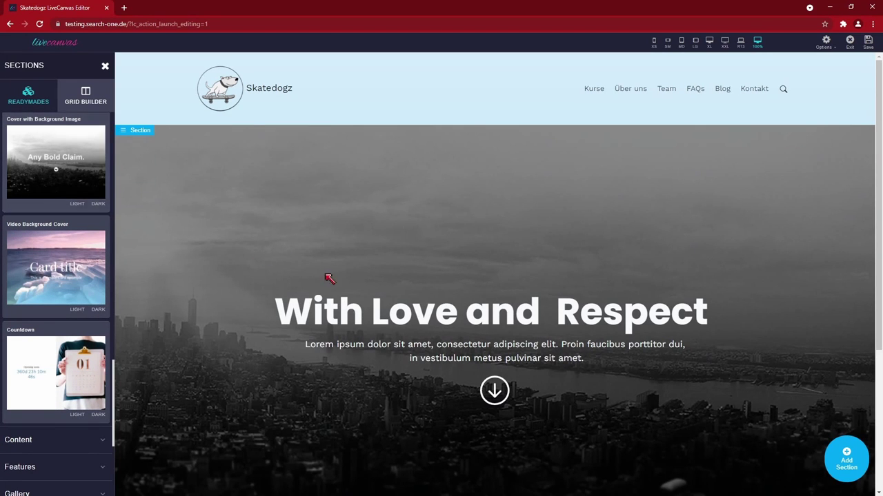
pyautogui.click(64, 280)
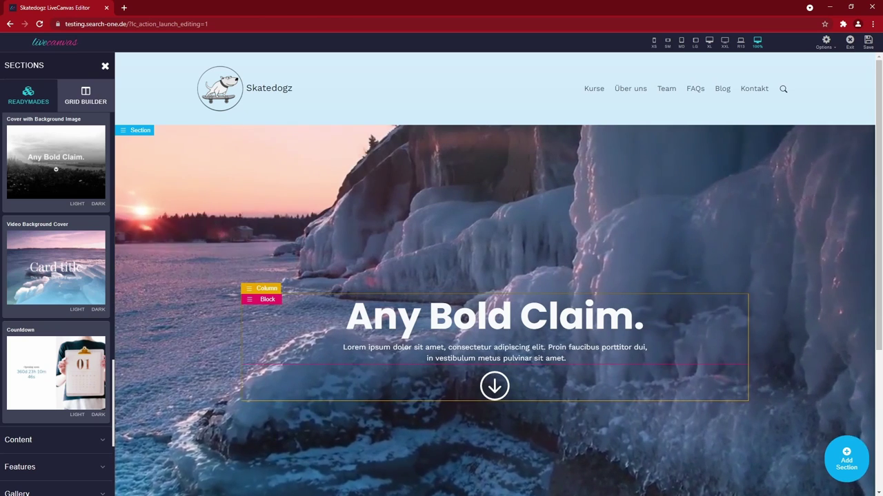
pyautogui.click(58, 167)
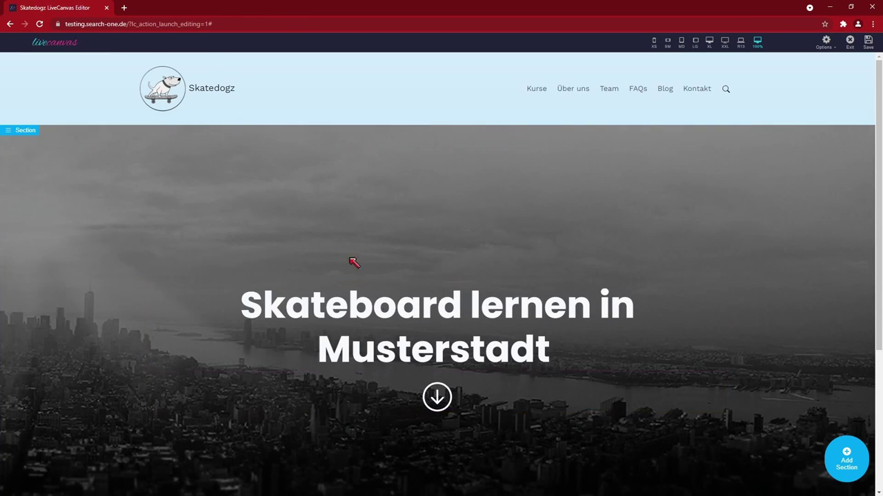
# - Reformat the hero heading "Skateboard lernen in Musterstadt" as H2 and back to a plain H1
pyautogui.tripleClick(355, 304)
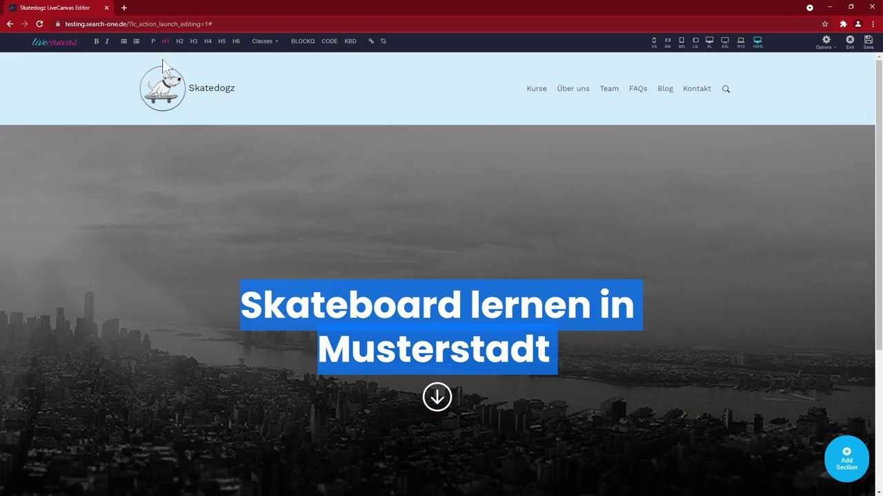
pyautogui.click(180, 42)
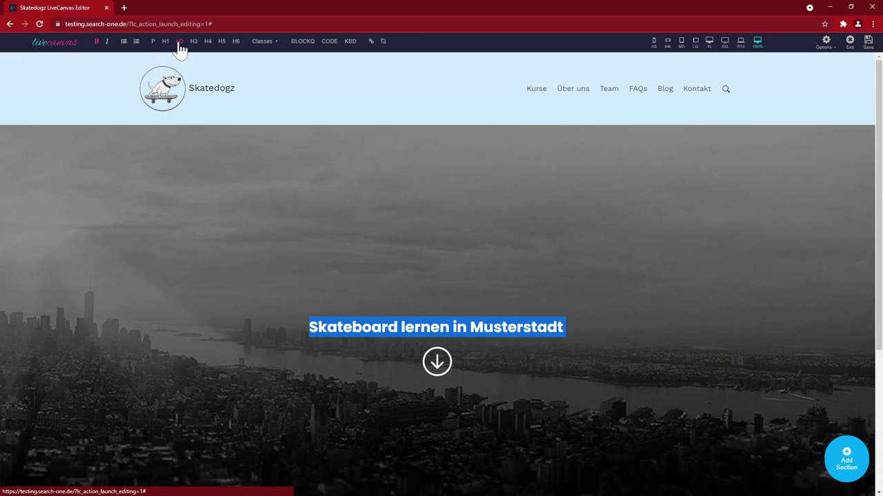
pyautogui.click(166, 43)
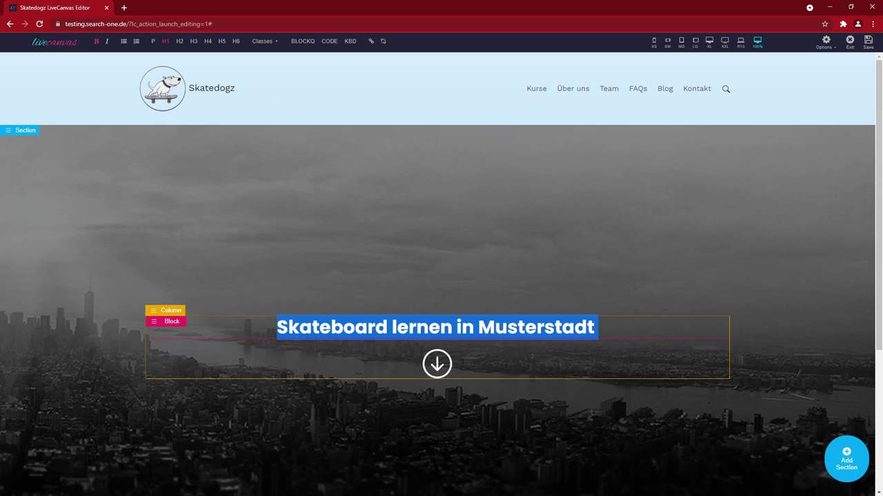
# - In the arrow block's HTML, add above the svg the paragraphs "Deine Skateboardschule in Musterstadt seit 1895", "Skateboard-Kurs Musterstadt für Anfänger und Fortgeschrittene", "Skateboard-Kurse • Skateboard-Camps • Skateboard-Tricks"
pyautogui.click(350, 347)
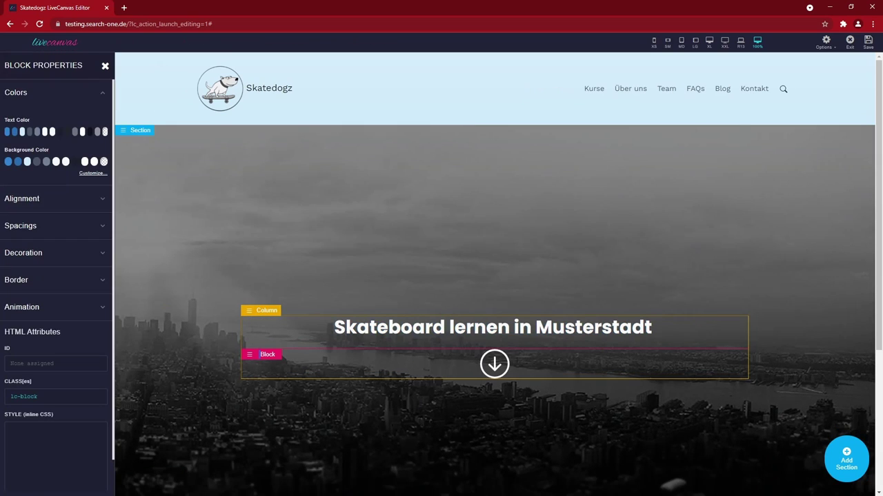
pyautogui.click(259, 357)
pyautogui.click(286, 371)
pyautogui.click(255, 358)
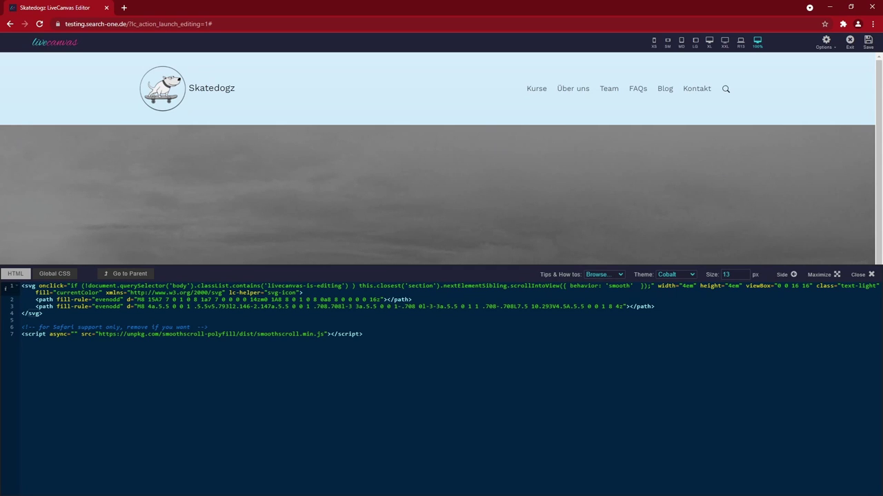
pyautogui.press('Return')
pyautogui.press('Up')
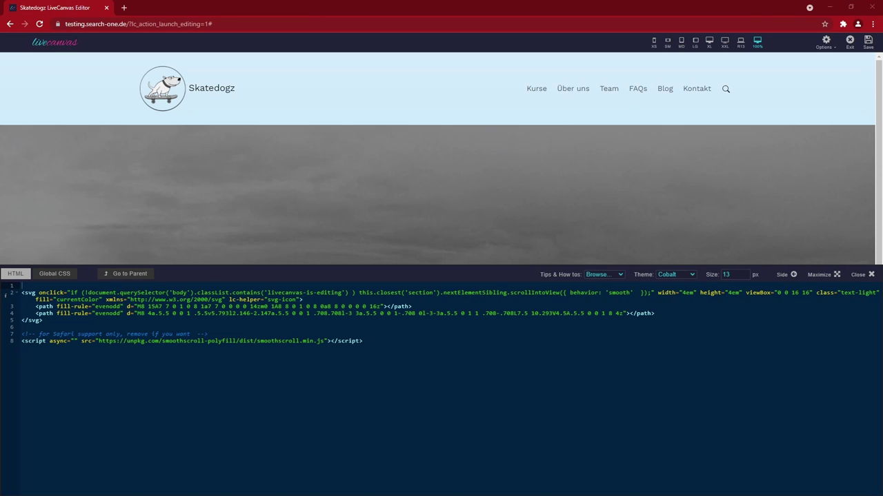
pyautogui.write('<p>Deine Skateboardschule in Musterstadt seit 1895</p>    <p>Skateboard-Kurs Musterstadt für Anfänger und Fortgeschrittene</p>    <p>Skateboard-Kurse • Skateboard-Camps • Skateboard-Tricks</p>')
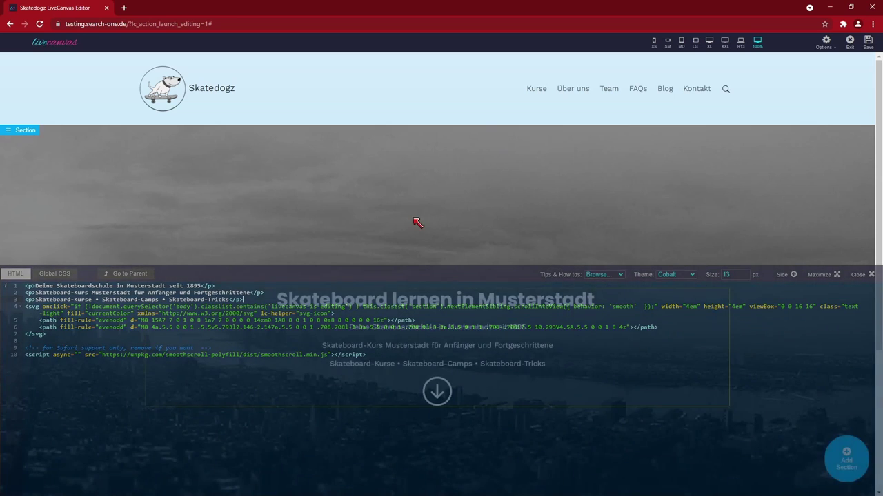
pyautogui.click(861, 274)
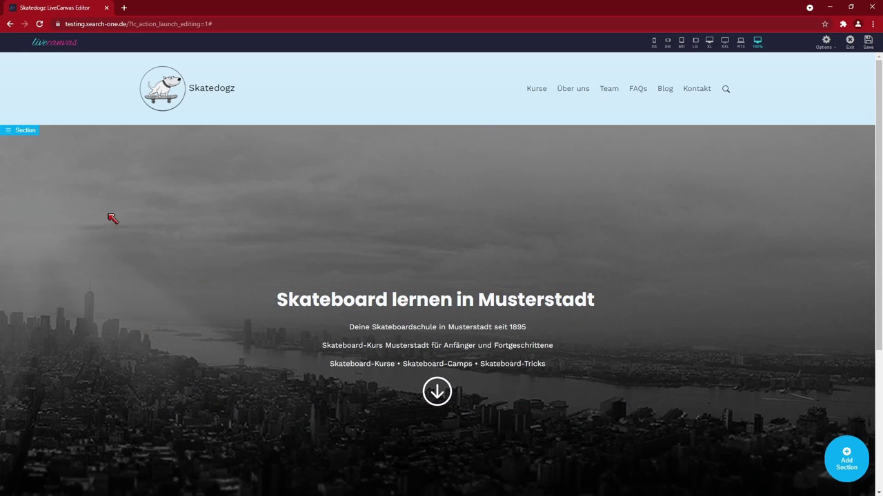
# - Set the hero section's own background image to the photo of the five skateboarders from the media library
pyautogui.click(64, 194)
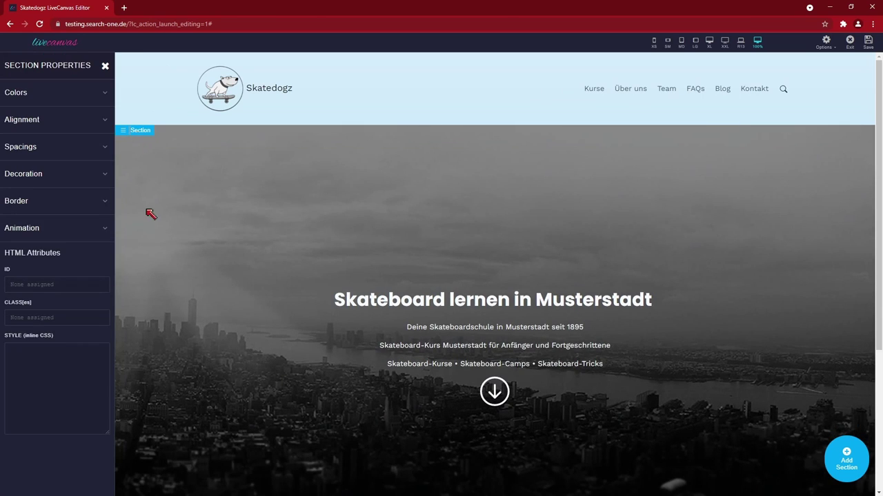
pyautogui.click(98, 176)
pyautogui.click(97, 202)
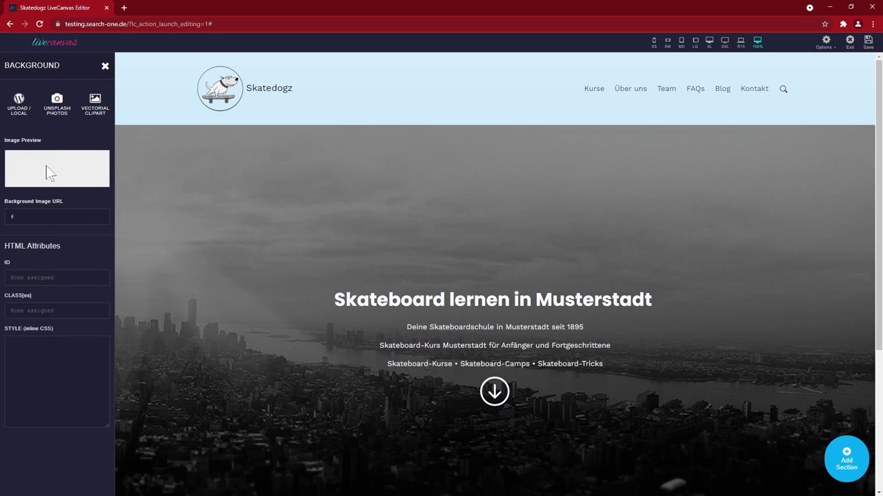
pyautogui.click(19, 111)
pyautogui.click(164, 162)
pyautogui.click(838, 473)
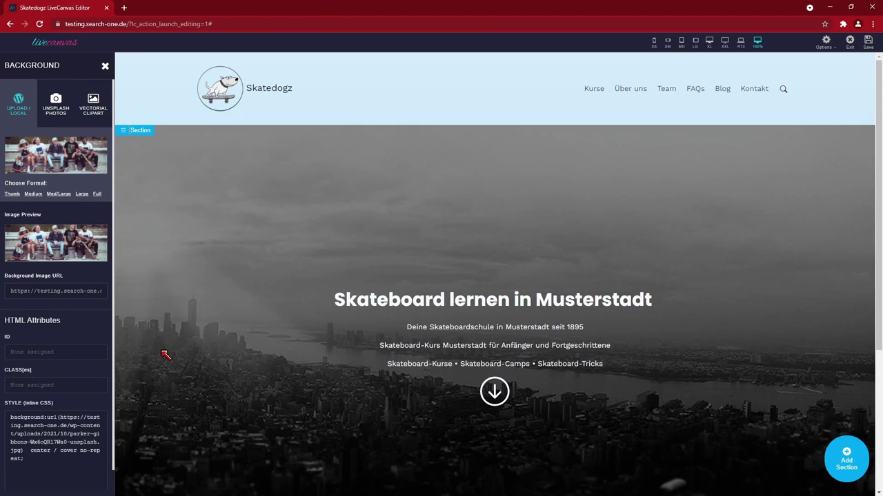
pyautogui.click(105, 66)
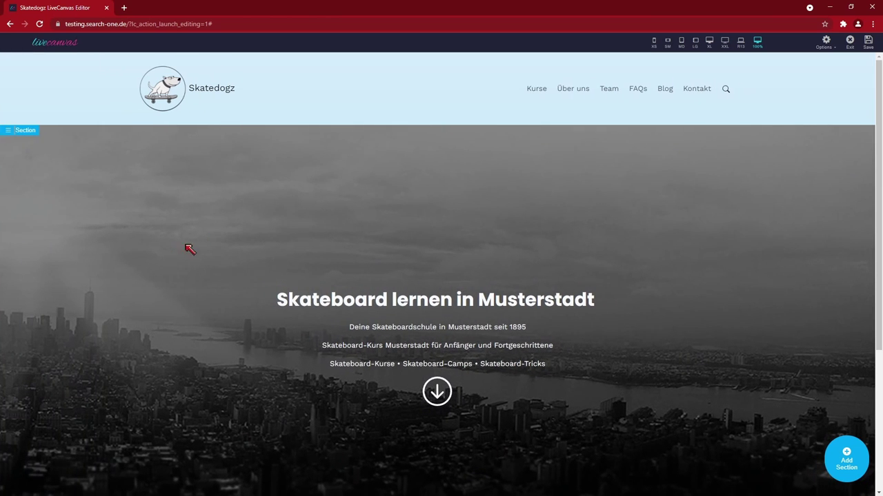
# - Replace the cityscape background of the hero's inner container with the skateboarders photo in Full format
pyautogui.click(27, 138)
pyautogui.click(28, 138)
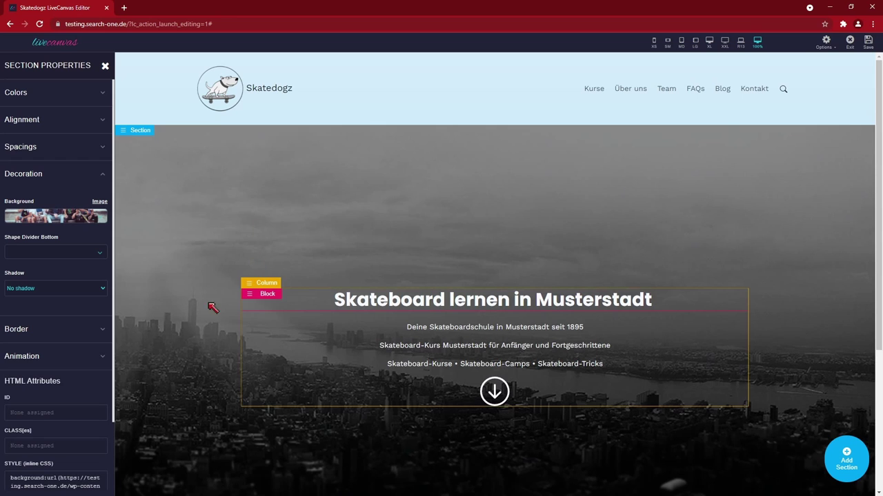
pyautogui.click(259, 289)
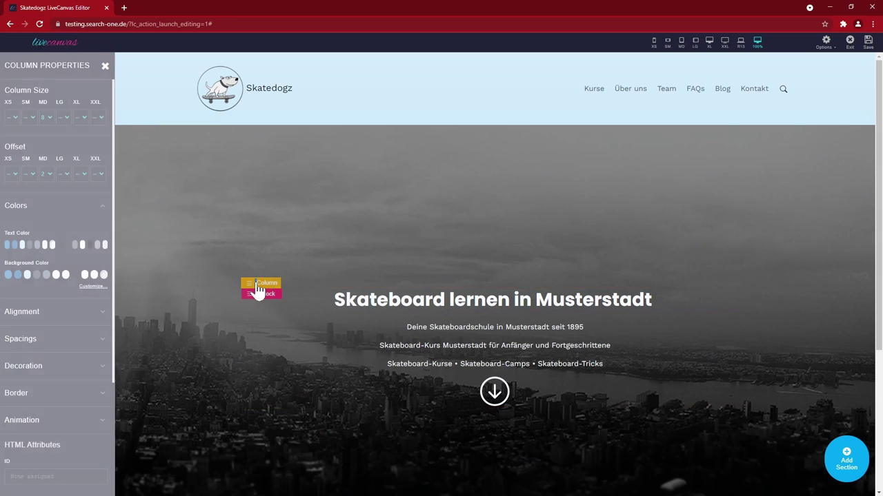
pyautogui.click(98, 367)
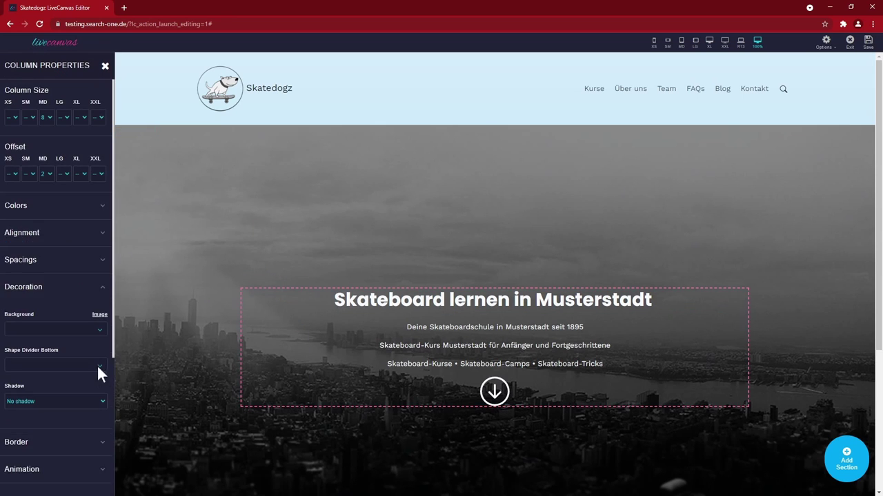
pyautogui.click(275, 273)
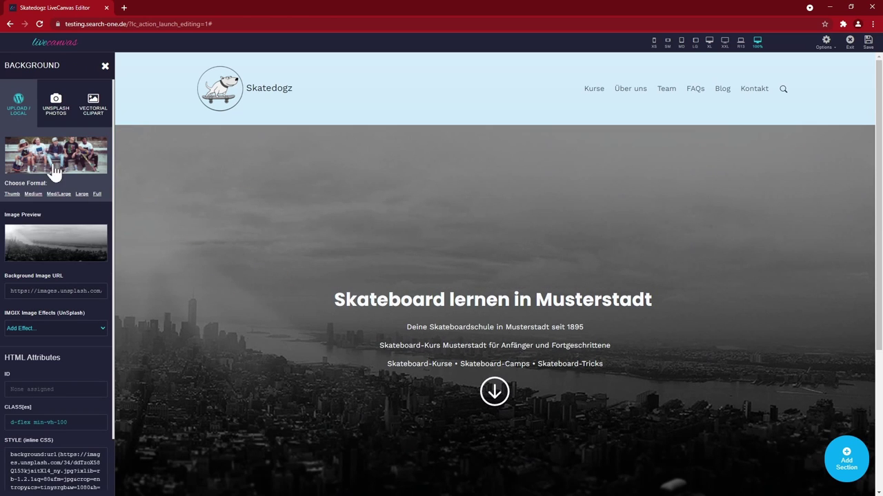
pyautogui.click(97, 194)
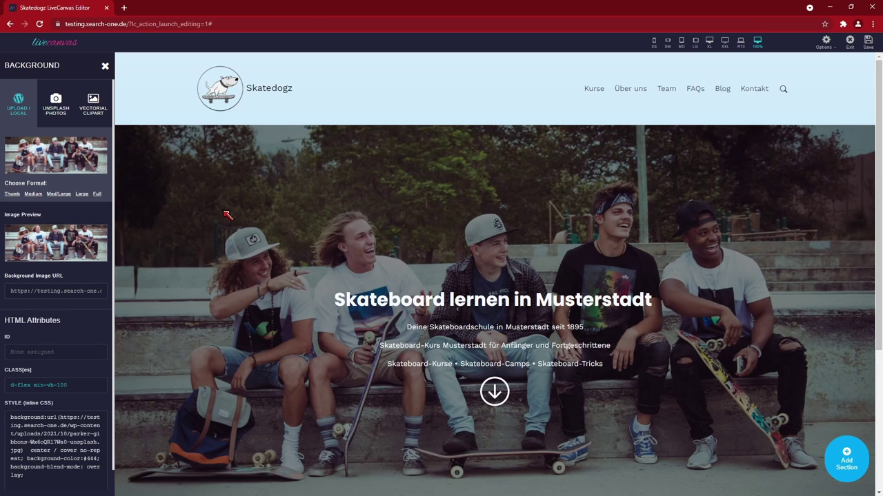
pyautogui.click(105, 66)
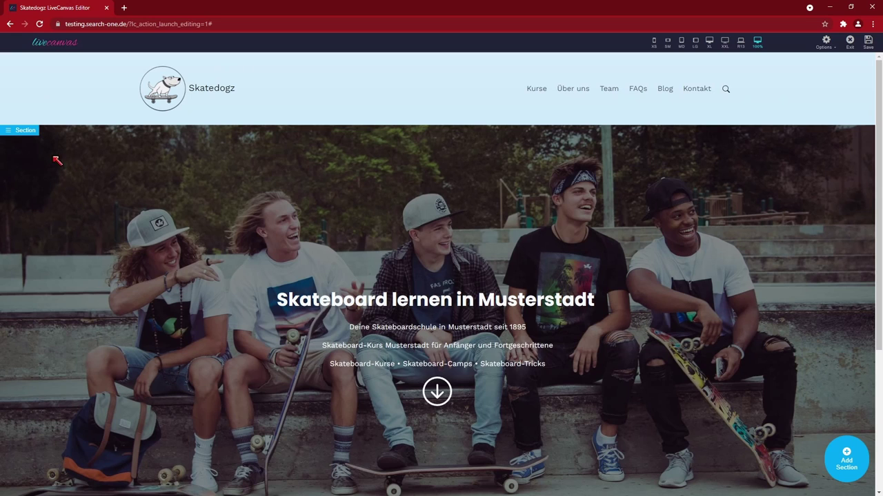
pyautogui.click(74, 177)
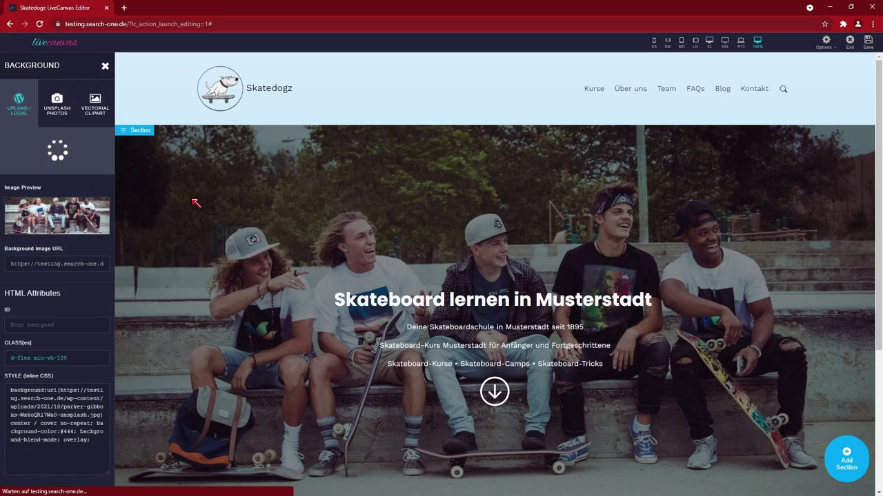
pyautogui.click(84, 209)
pyautogui.click(868, 67)
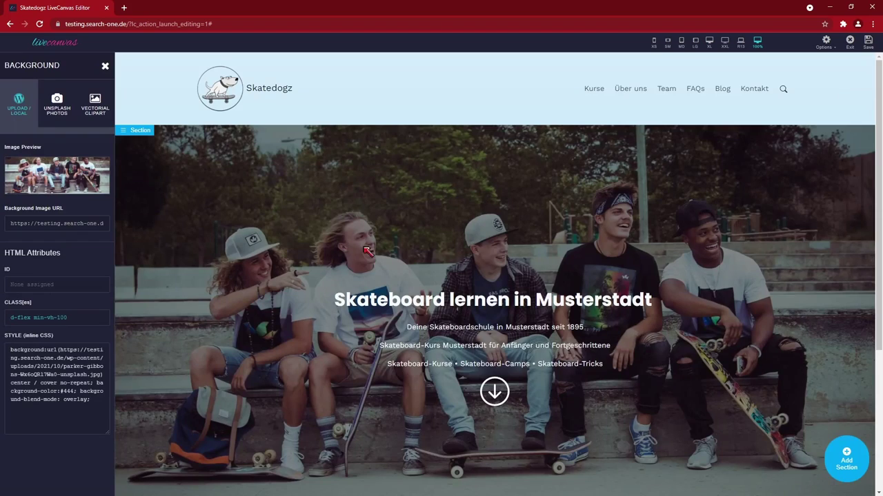
pyautogui.click(105, 68)
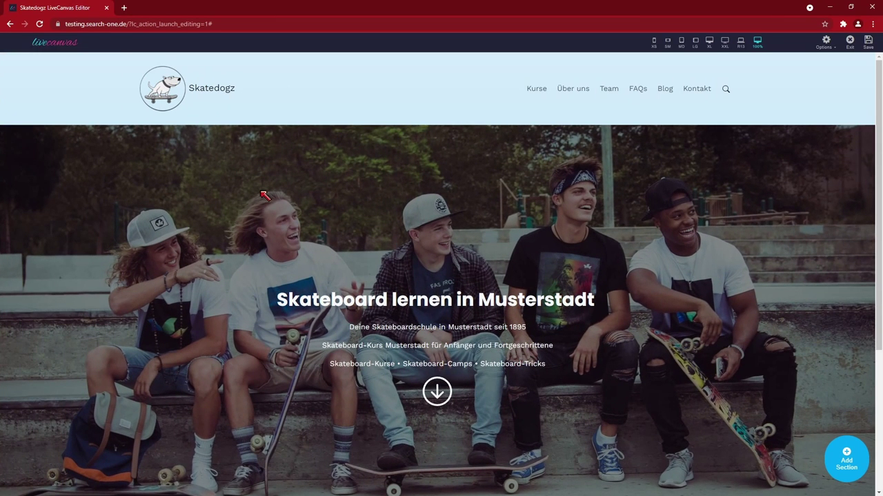
# - Open the hero section's HTML code for editing
pyautogui.click(175, 201)
pyautogui.click(131, 131)
pyautogui.click(134, 143)
pyautogui.click(131, 131)
pyautogui.click(134, 154)
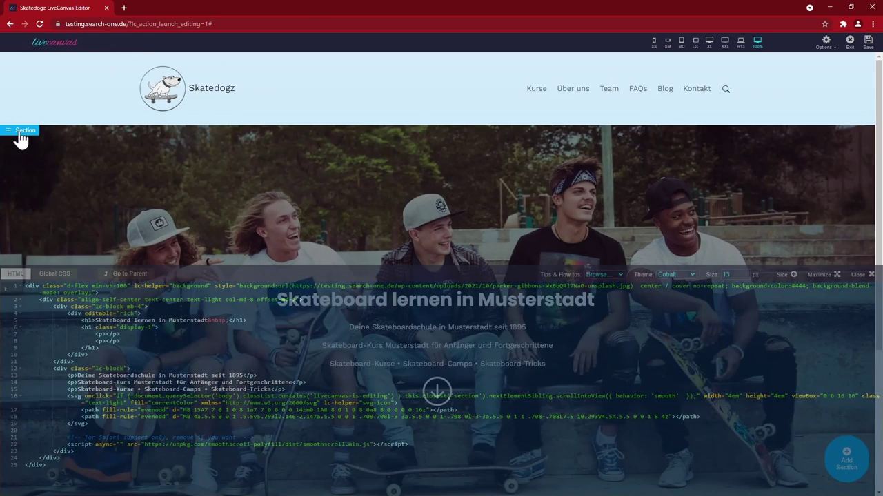
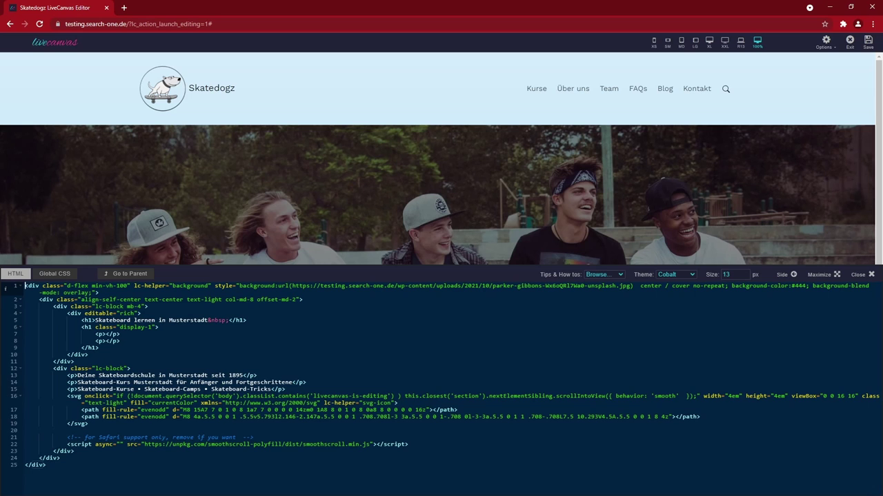
# - Try #ff0 as the background-color in the hero container's inline style, and restore it to #444
pyautogui.doubleClick(800, 285)
pyautogui.write('ff0')
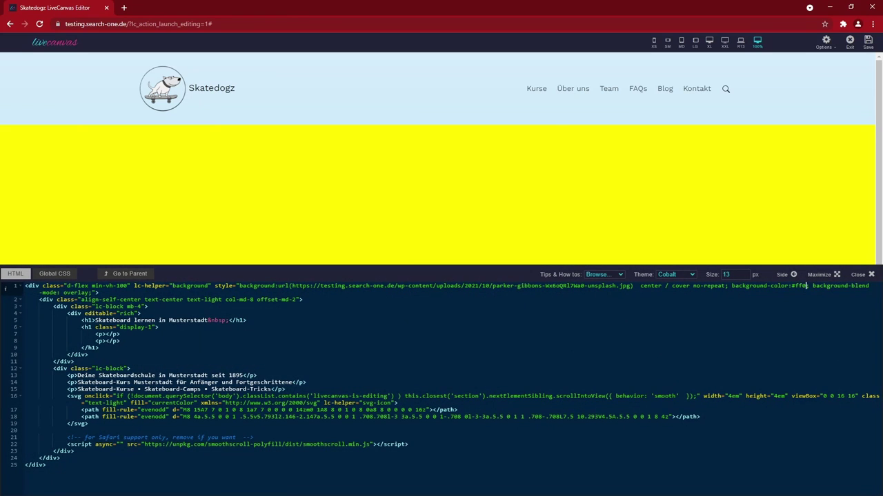
pyautogui.press('BackSpace')
pyautogui.press('BackSpace')
pyautogui.press('BackSpace')
pyautogui.write('444')
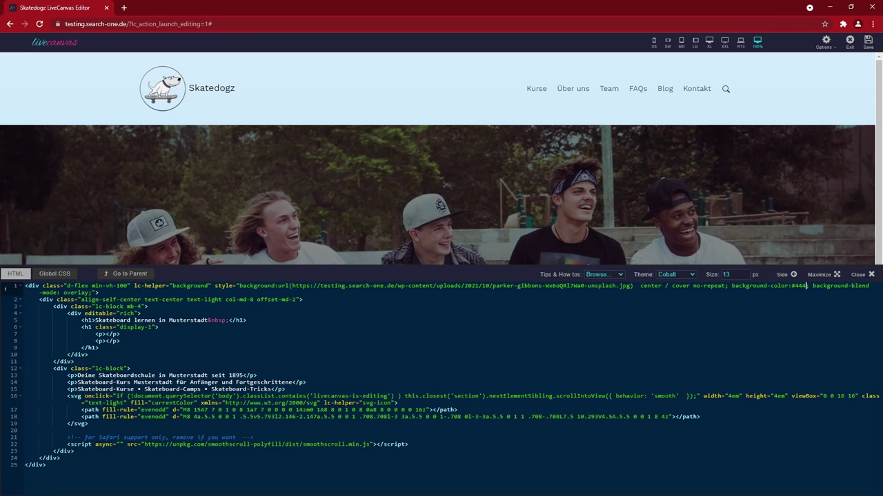
# - Delete the empty display-1 heading block from the hero section's HTML and close the code editor
pyautogui.moveTo(100, 348); pyautogui.dragTo(25, 327)
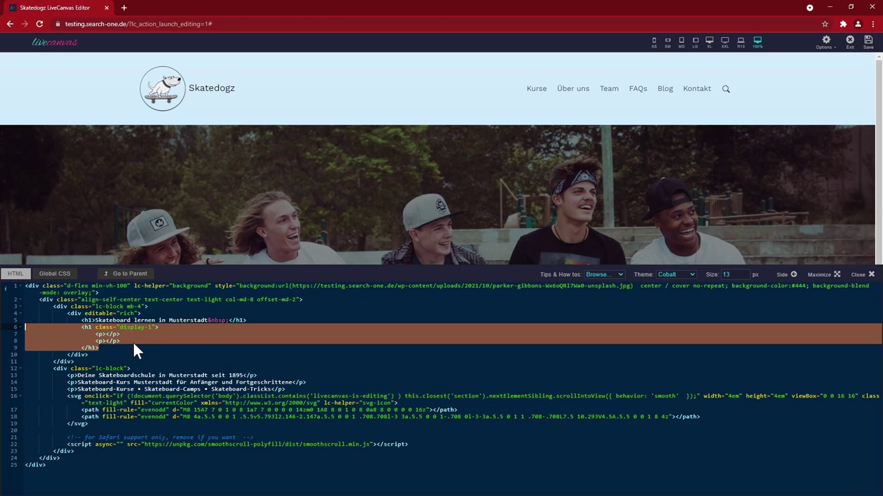
pyautogui.press('Delete')
pyautogui.press('Delete')
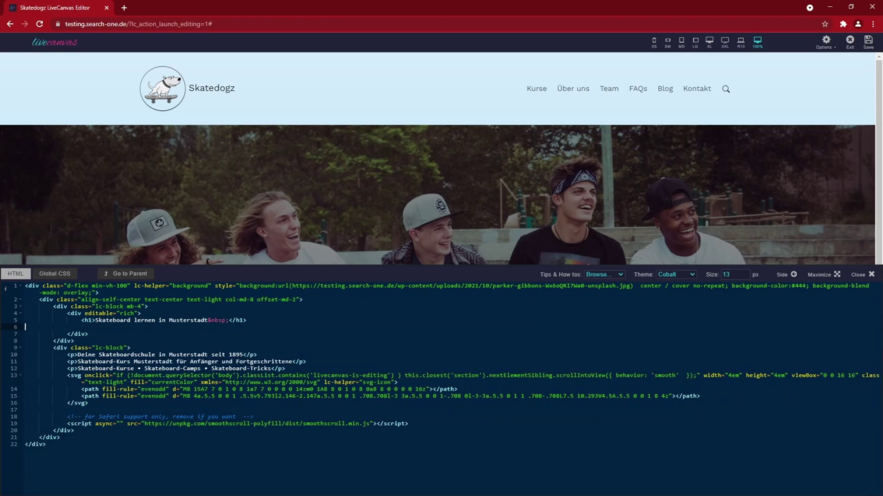
pyautogui.click(861, 274)
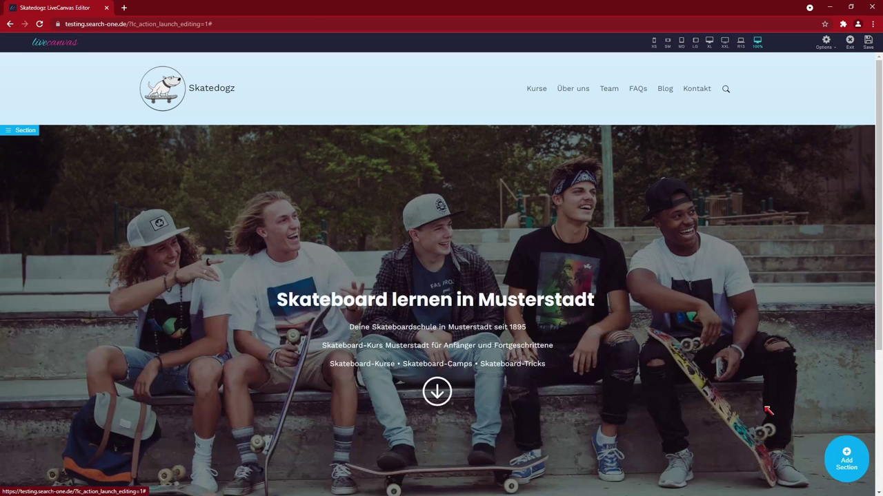
# - Try the hero headline as H6 with responsive font size 30, and restore it to H1
pyautogui.click(355, 300)
pyautogui.click(268, 42)
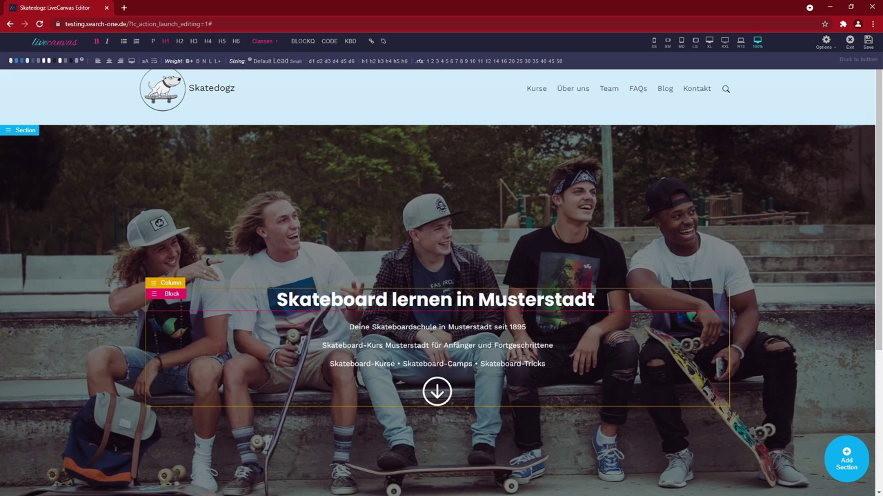
pyautogui.click(235, 42)
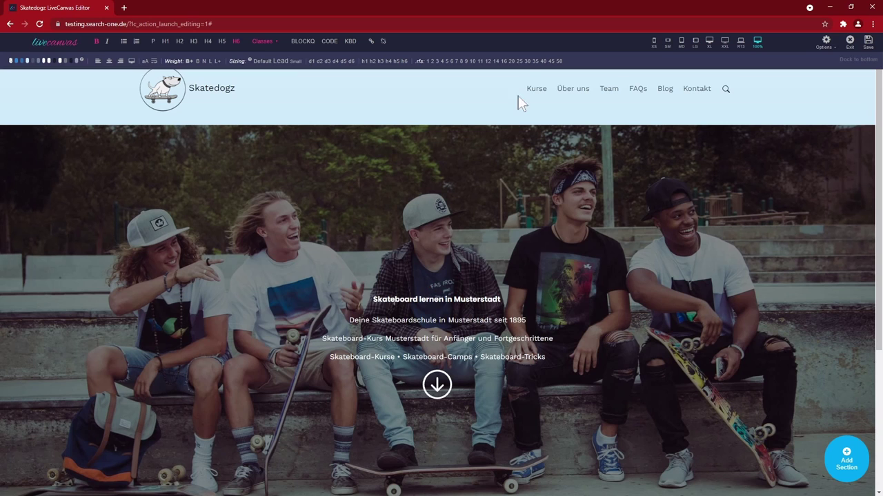
pyautogui.click(527, 61)
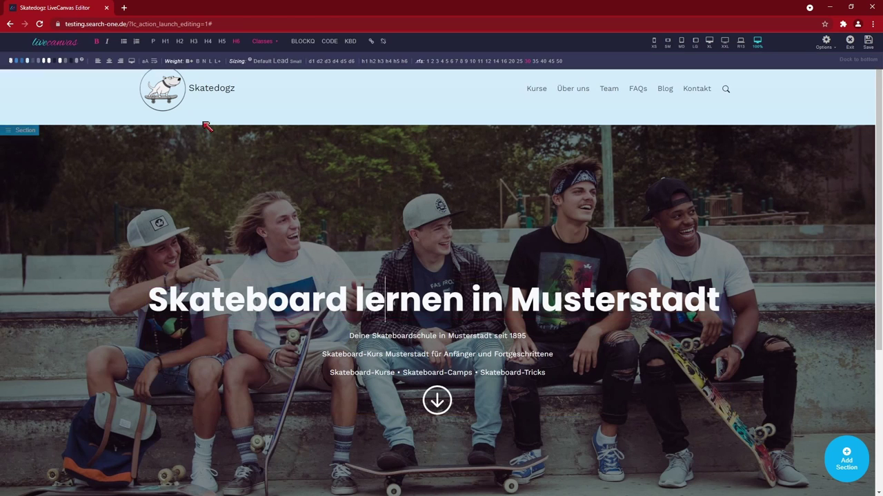
pyautogui.click(166, 41)
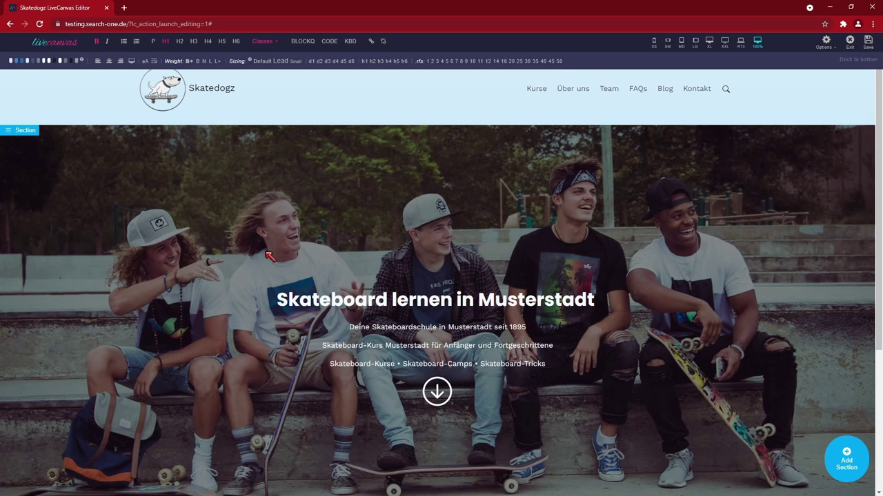
pyautogui.click(227, 279)
pyautogui.press('Escape')
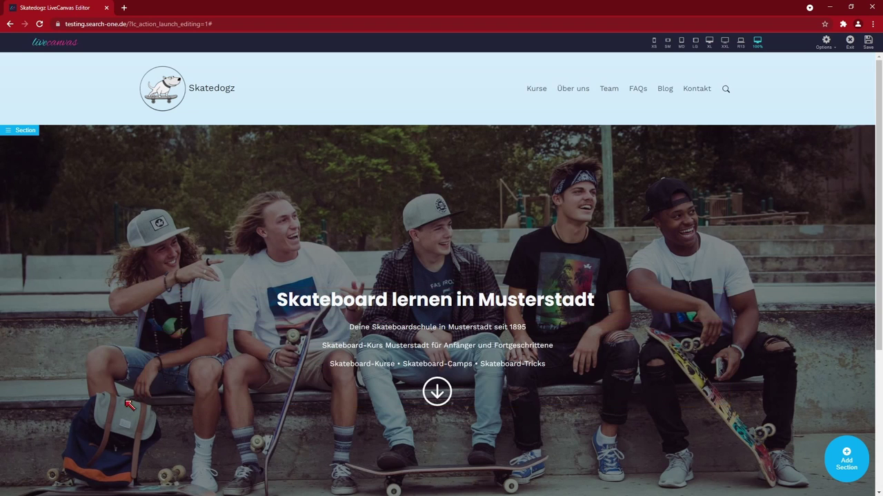
# - Set the top and bottom padding of the hero's text column to 6
pyautogui.click(169, 284)
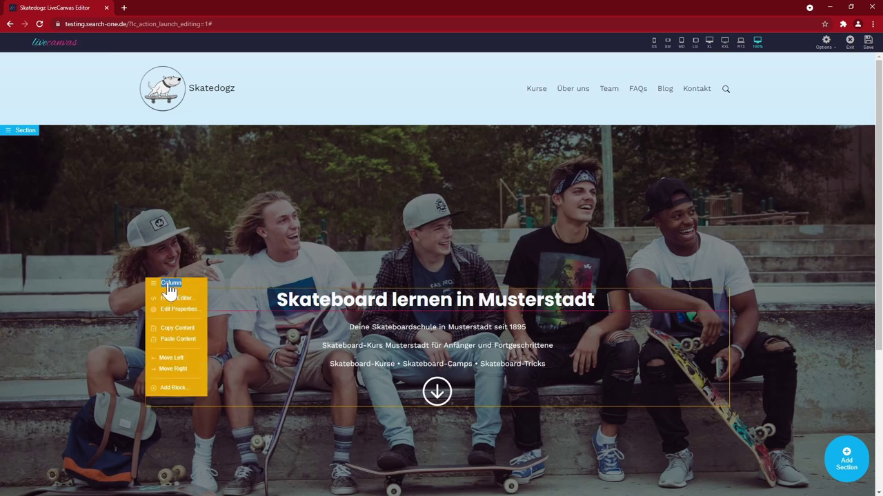
pyautogui.click(172, 310)
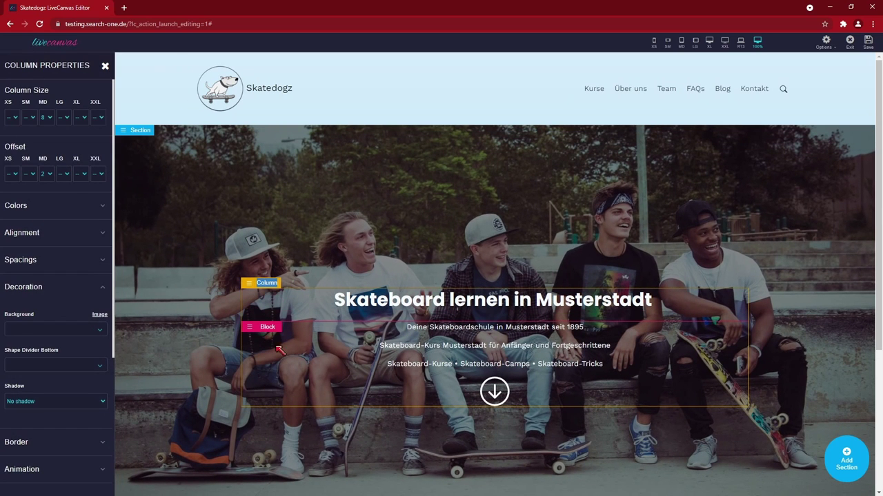
pyautogui.click(101, 262)
pyautogui.click(24, 314)
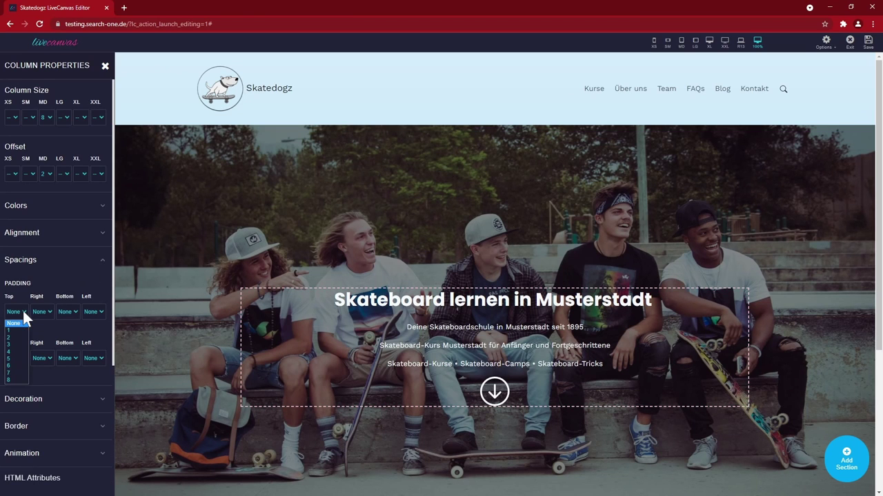
pyautogui.click(15, 344)
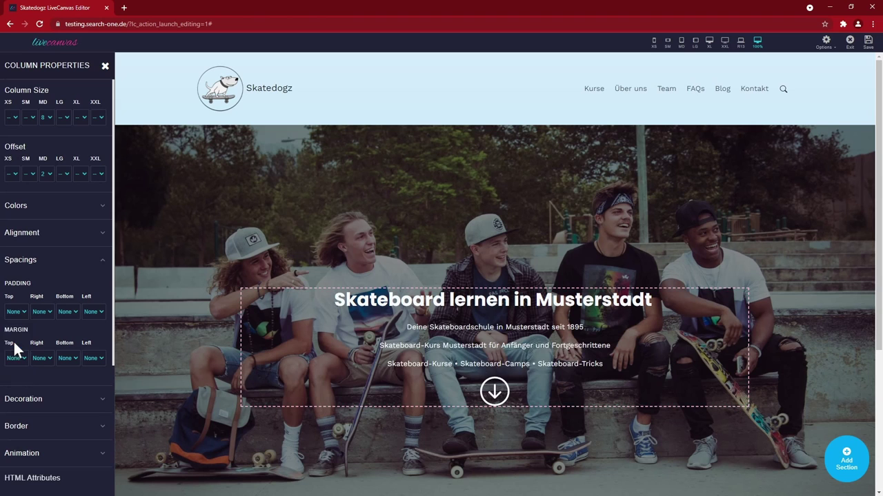
pyautogui.press('Down')
pyautogui.press('Down')
pyautogui.press('Down')
pyautogui.click(66, 314)
pyautogui.press('6')
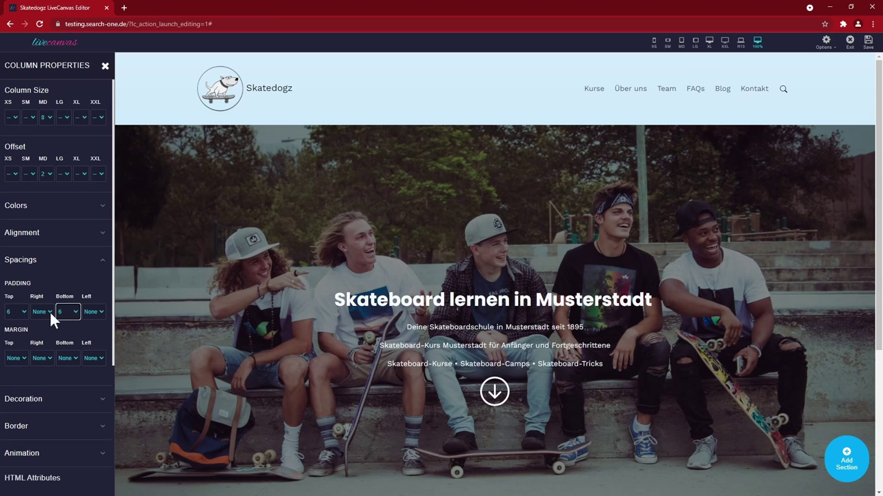
# - Set the right and left padding of the hero's text column to 3
pyautogui.click(50, 311)
pyautogui.click(44, 344)
pyautogui.click(93, 311)
pyautogui.click(88, 344)
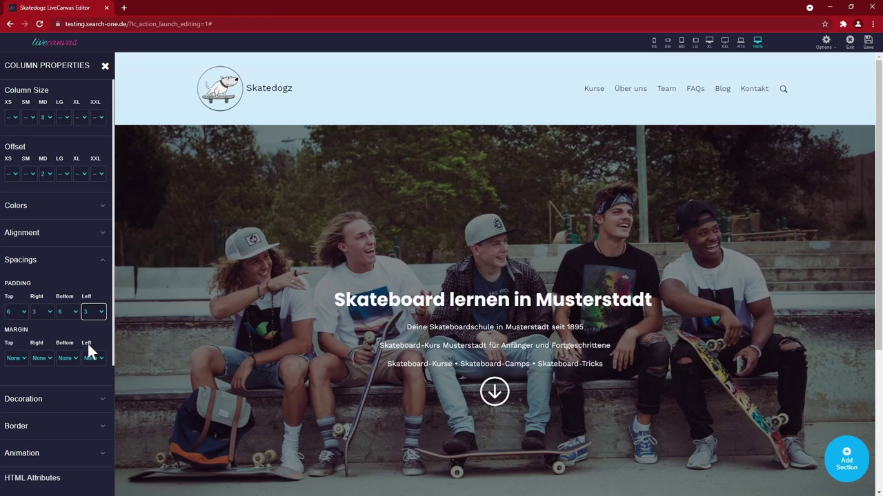
# - Try the pink polygon pattern as the column's background, and clear it again
pyautogui.click(41, 399)
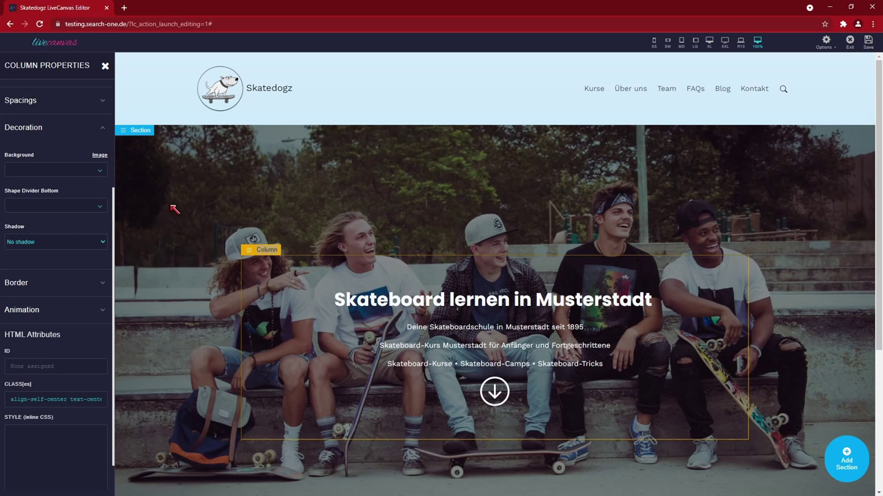
pyautogui.click(101, 178)
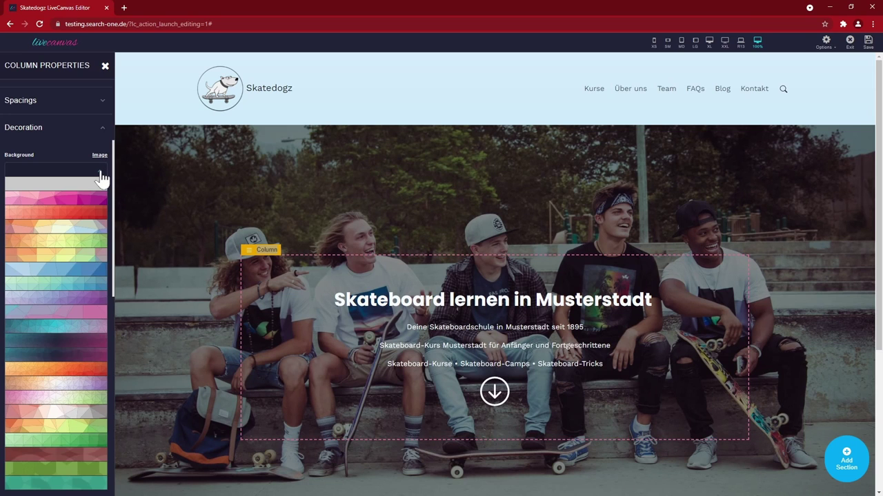
pyautogui.click(68, 200)
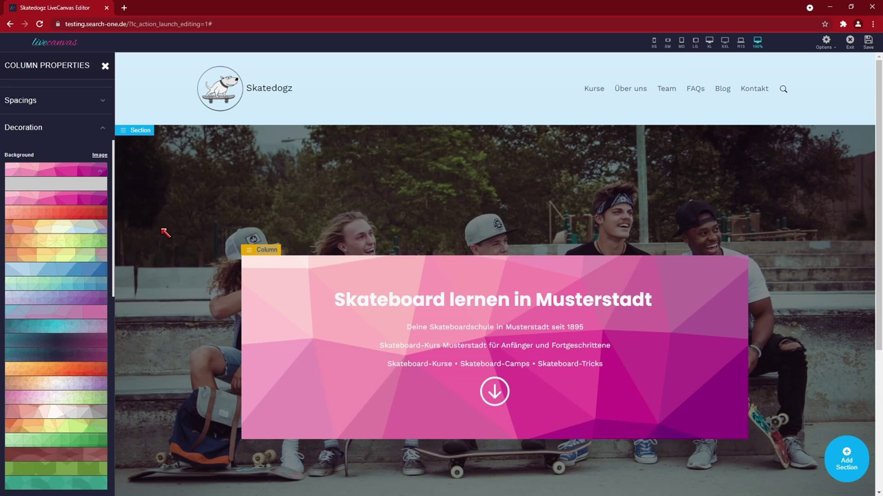
pyautogui.click(53, 186)
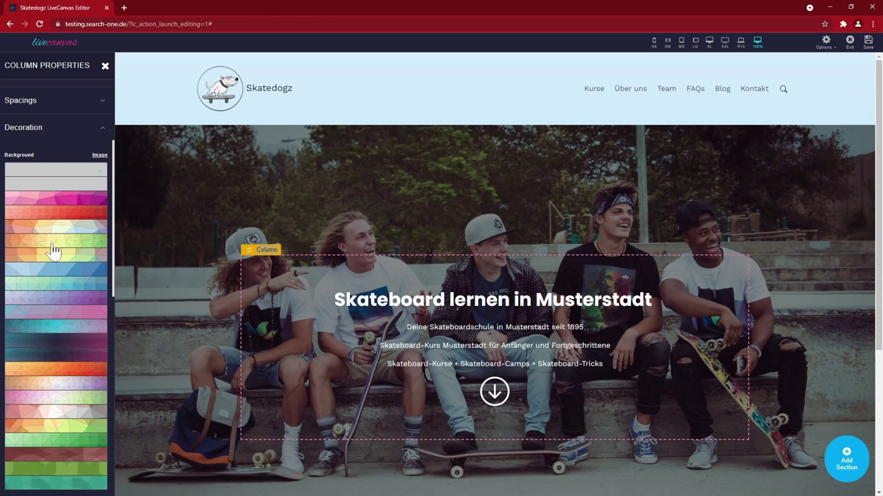
# - Examine the hero section's HTML, the background container's settings and the column's HTML for the background style
pyautogui.click(262, 255)
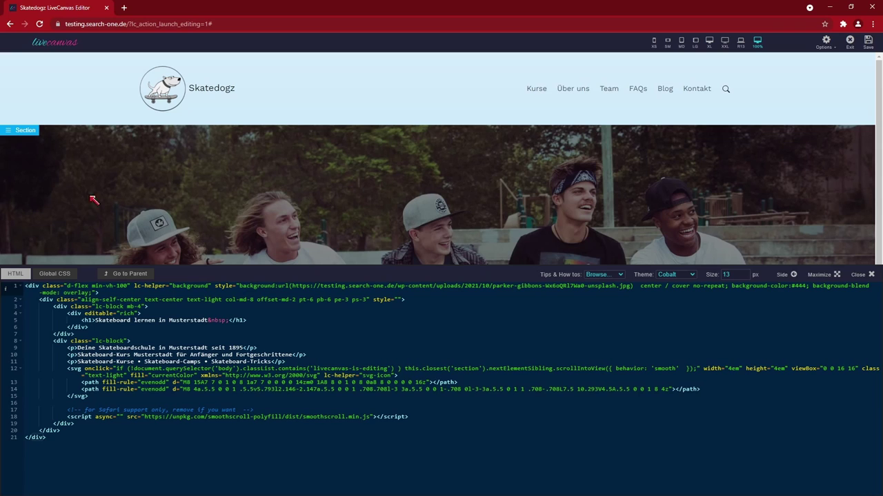
pyautogui.click(280, 241)
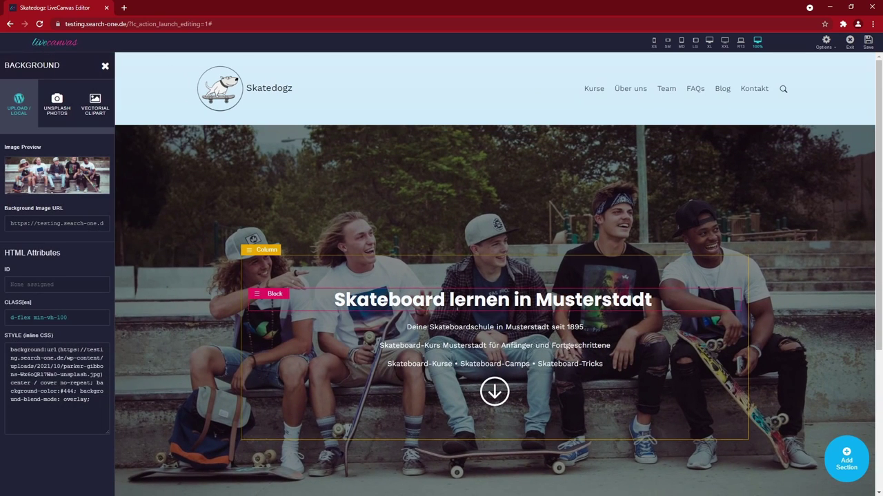
pyautogui.click(262, 256)
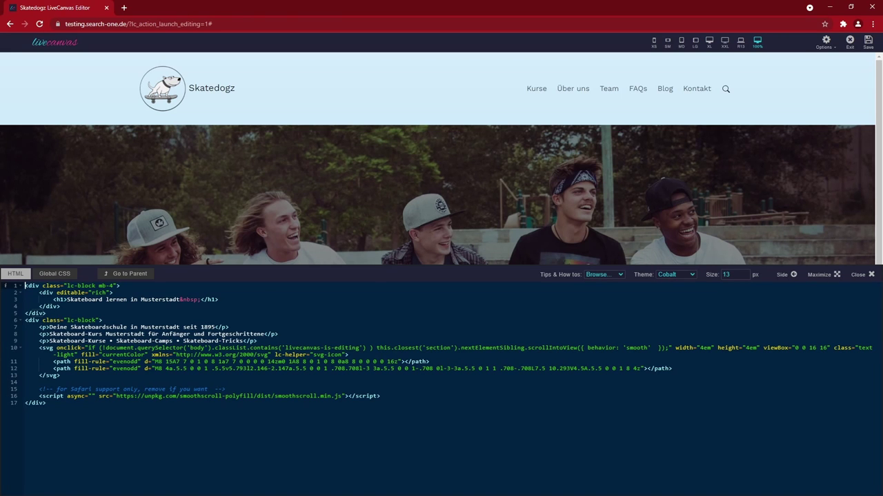
pyautogui.click(18, 132)
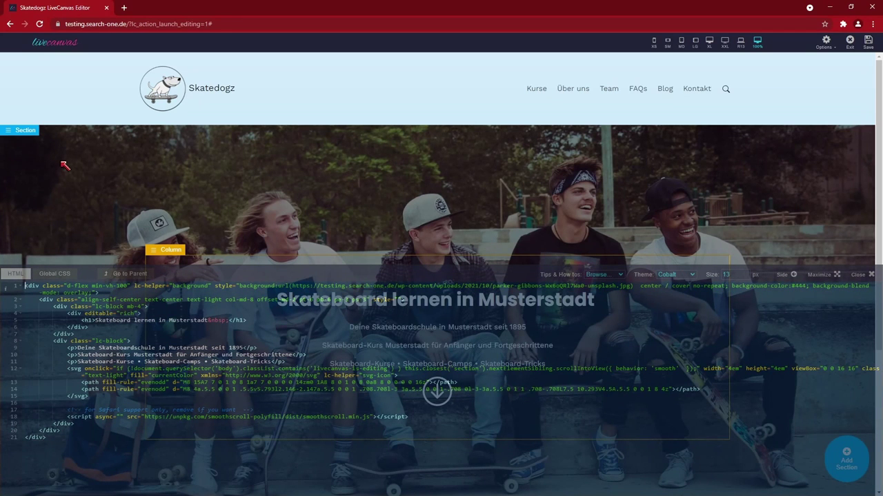
pyautogui.click(165, 249)
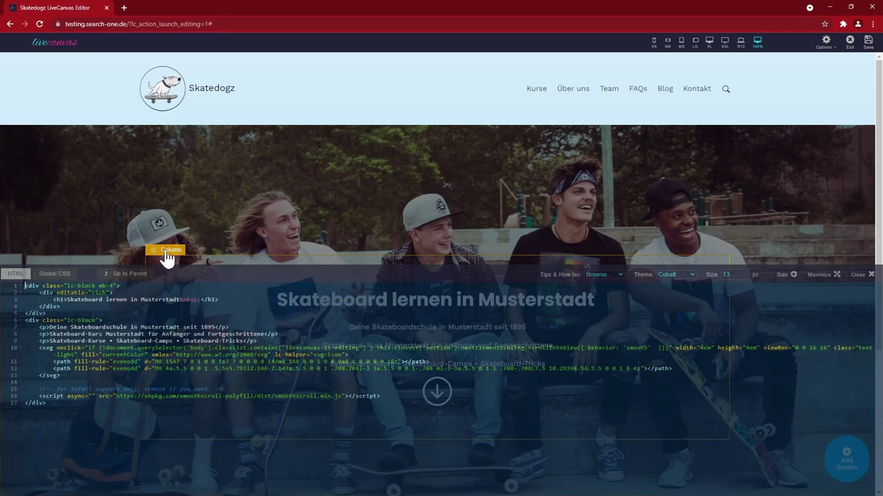
# - Copy the hero container's inline background style in the section's HTML over the text column's empty style attribute
pyautogui.click(21, 138)
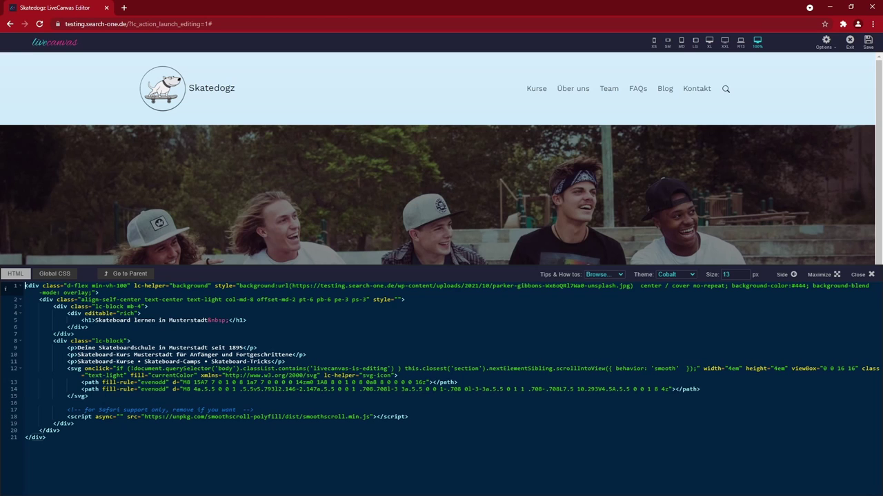
pyautogui.moveTo(812, 285); pyautogui.dragTo(99, 293)
pyautogui.keyDown('shift'); pyautogui.click(214, 285); pyautogui.keyUp('shift')
pyautogui.hotkey('ctrl', 'c')
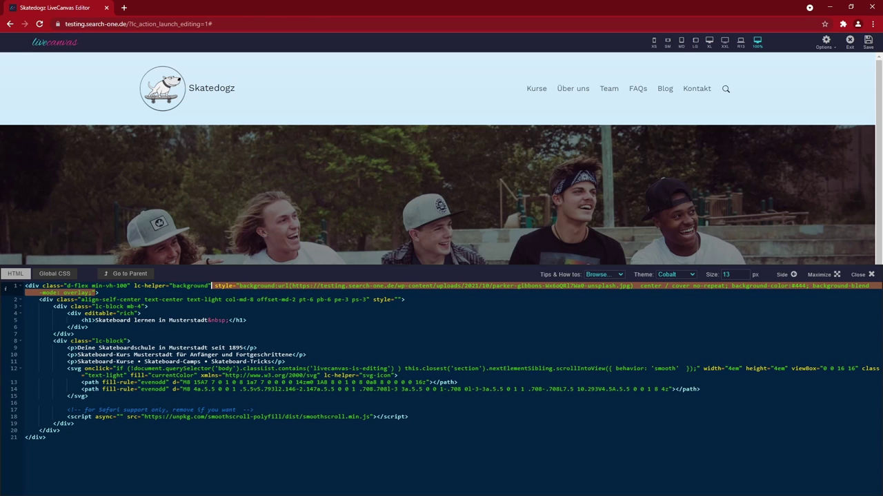
pyautogui.click(128, 340)
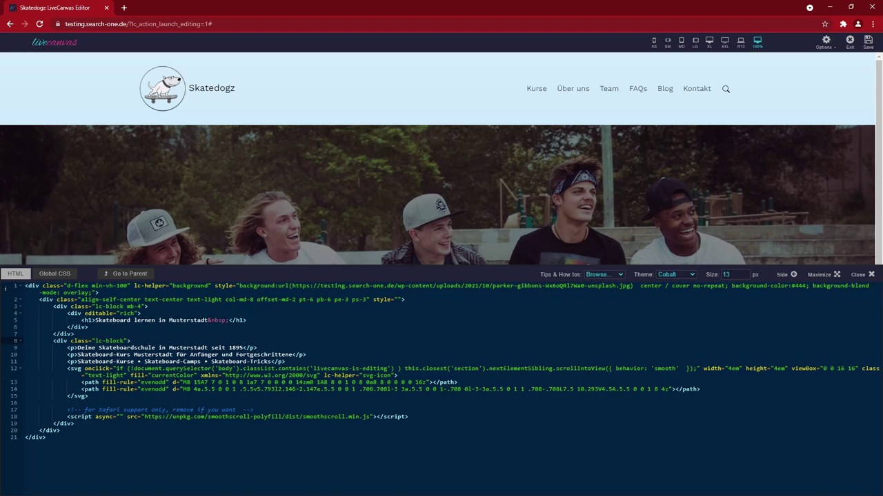
pyautogui.moveTo(401, 299); pyautogui.dragTo(373, 300)
pyautogui.hotkey('ctrl', 'v')
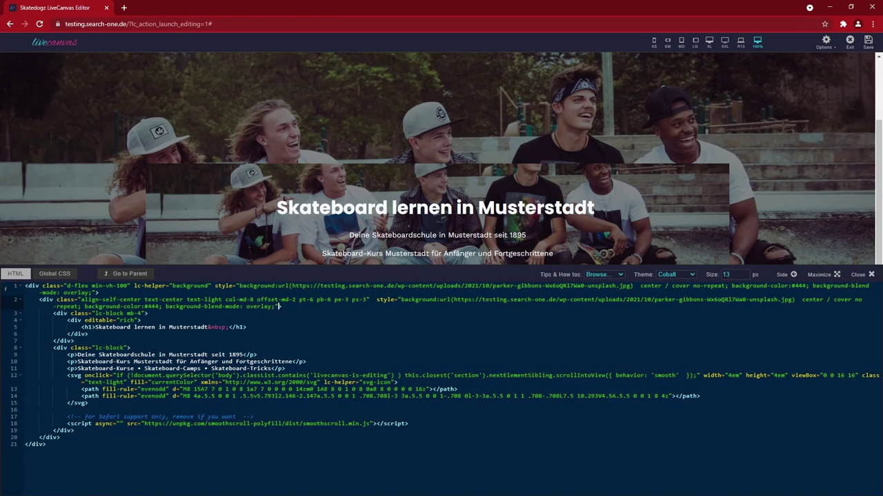
# - Reduce the column's inline style to background-color: #000 and try opacity: 0.5 in place of background-blend-mode: overlay
pyautogui.moveTo(795, 299); pyautogui.dragTo(443, 299)
pyautogui.press('BackSpace')
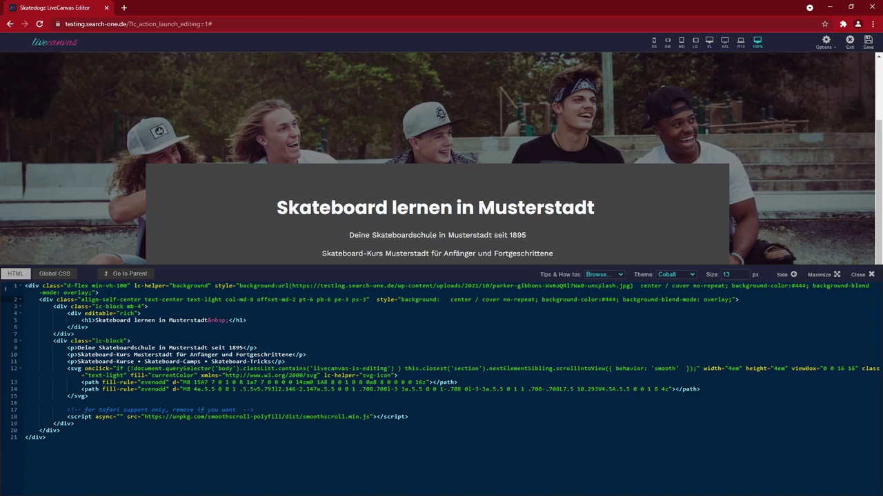
pyautogui.write('background-color: #000; background-blend-mode: overlay')
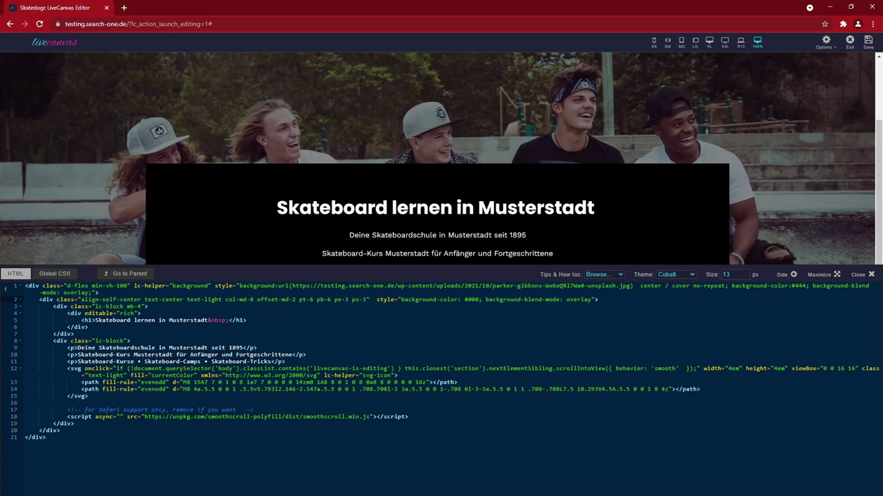
pyautogui.hotkey('shift', 'Down')
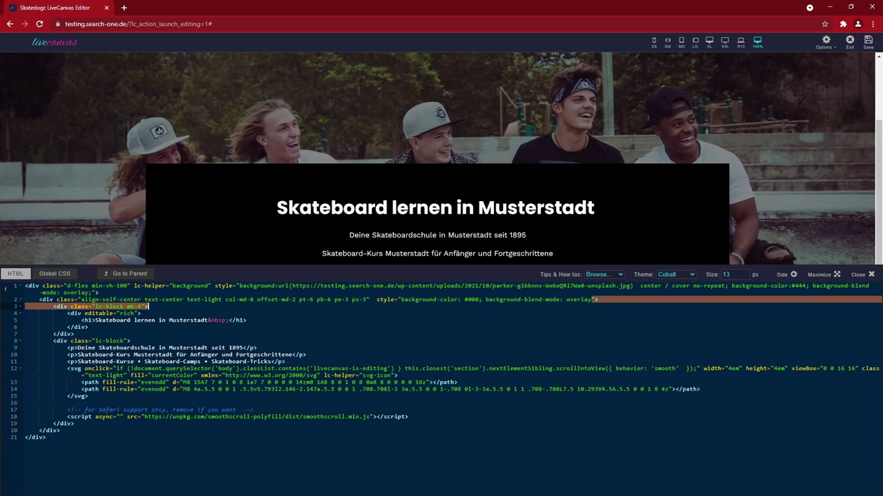
pyautogui.keyDown('shift'); pyautogui.click(480, 300); pyautogui.keyUp('shift')
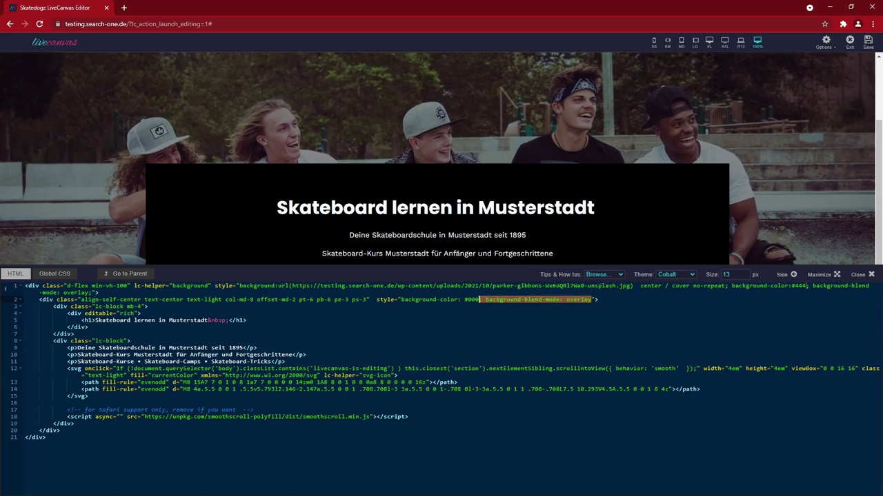
pyautogui.write('; opacity: 0.5')
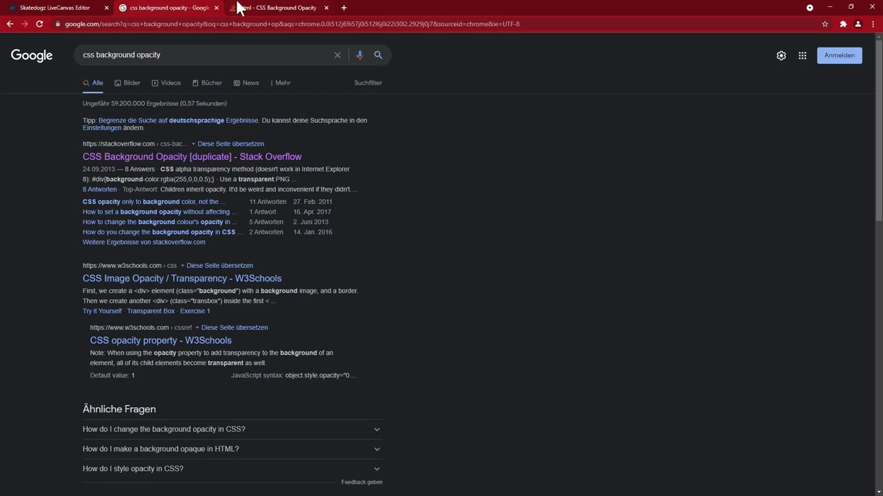
# - Set the column's inline style to background-color:rgba(0, 0, 0, 0.5); using the code from the Stack Overflow answer on CSS background opacity
pyautogui.click(238, 8)
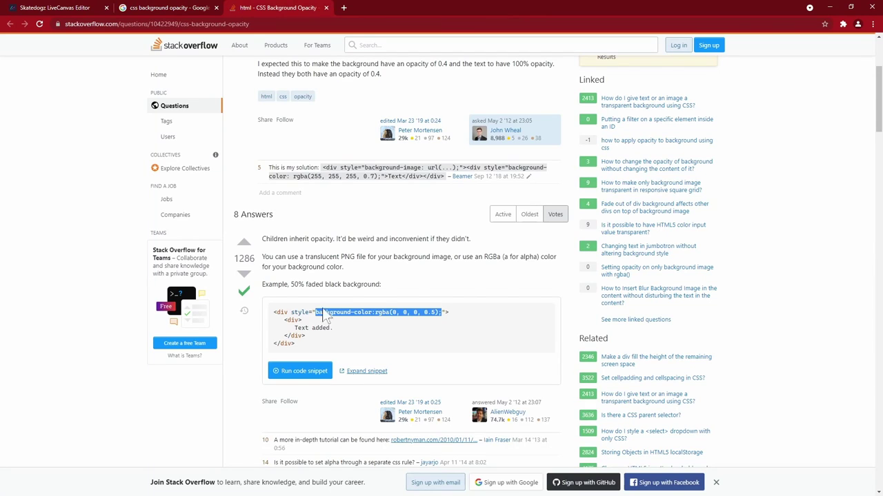
pyautogui.click(80, 8)
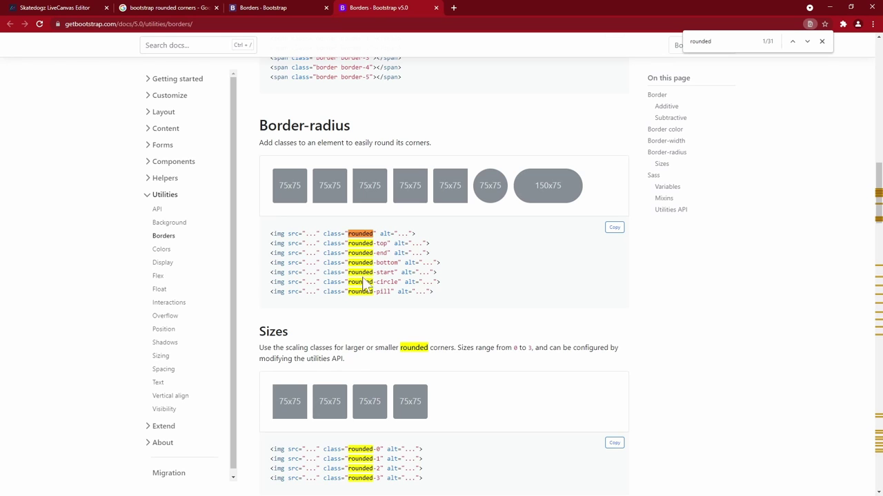
# - Return to the LiveCanvas editor and try the Bootstrap class rounded, extended to rounded-circle, on the hero's text column
pyautogui.hotkey('ctrl', '1')
pyautogui.write('rounded')
pyautogui.press('BackSpace')
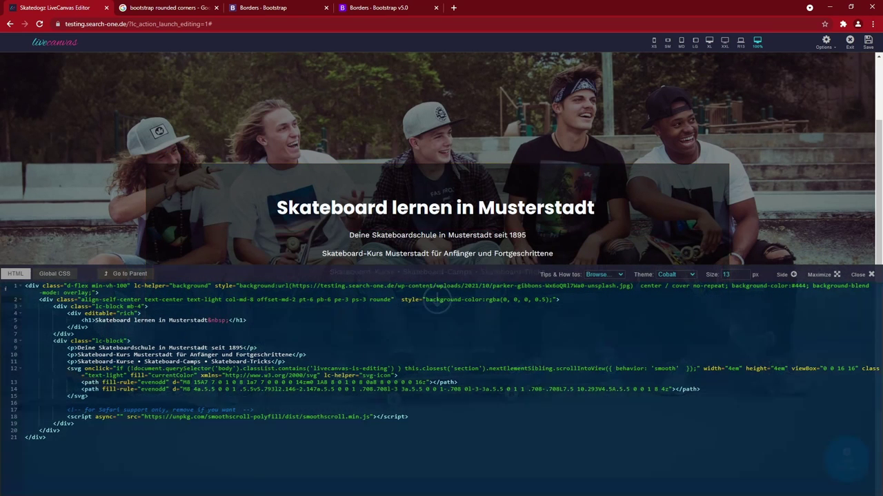
pyautogui.write('d')
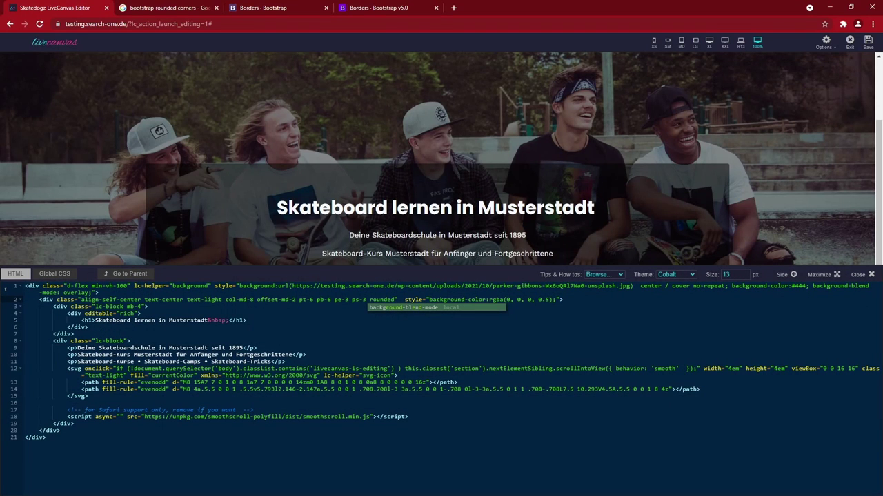
pyautogui.write('-circl')
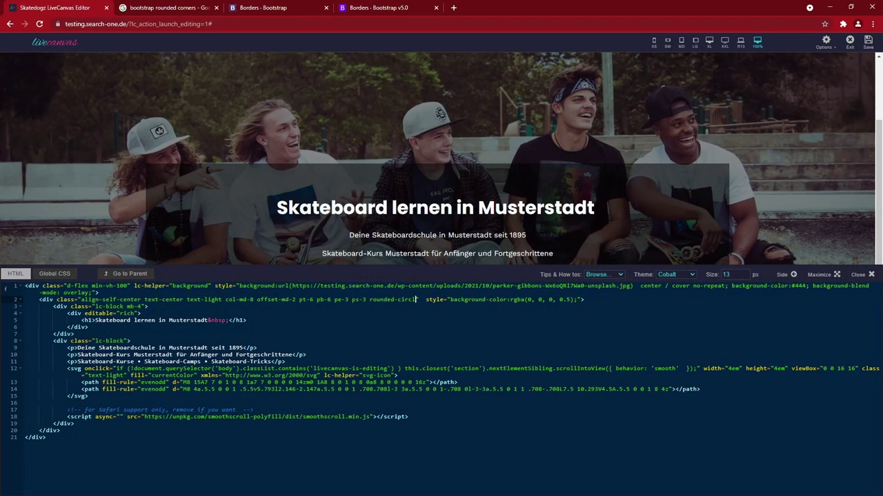
pyautogui.write('e')
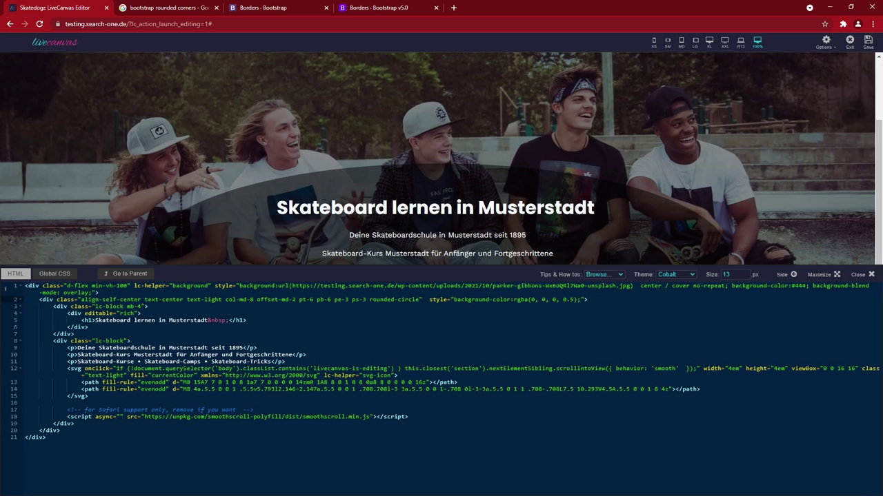
pyautogui.scroll(-1, 608, 248)
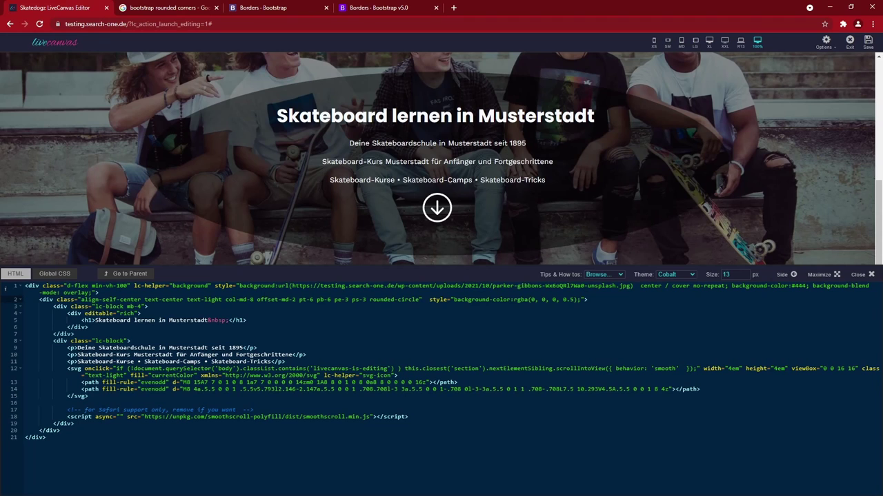
# - Try the class rounded-pill in place of rounded-circle on the hero's text column
pyautogui.press('BackSpace')
pyautogui.press('BackSpace')
pyautogui.press('BackSpace')
pyautogui.press('BackSpace')
pyautogui.press('BackSpace')
pyautogui.press('BackSpace')
pyautogui.write('pill')
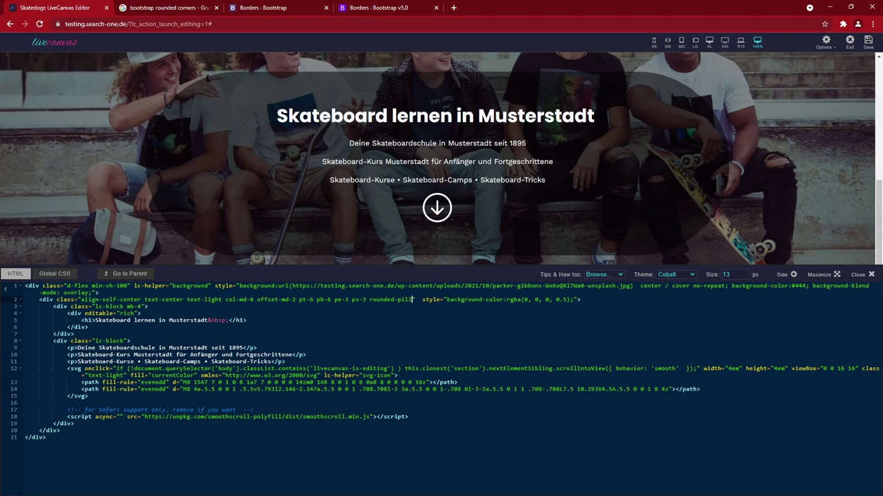
# - Remove the rounding class from the text column and add border-radius: 25px; to its inline style
pyautogui.hotkey('ctrl', 'shift', 'Left')
pyautogui.hotkey('ctrl', 'shift', 'Left')
pyautogui.press('BackSpace')
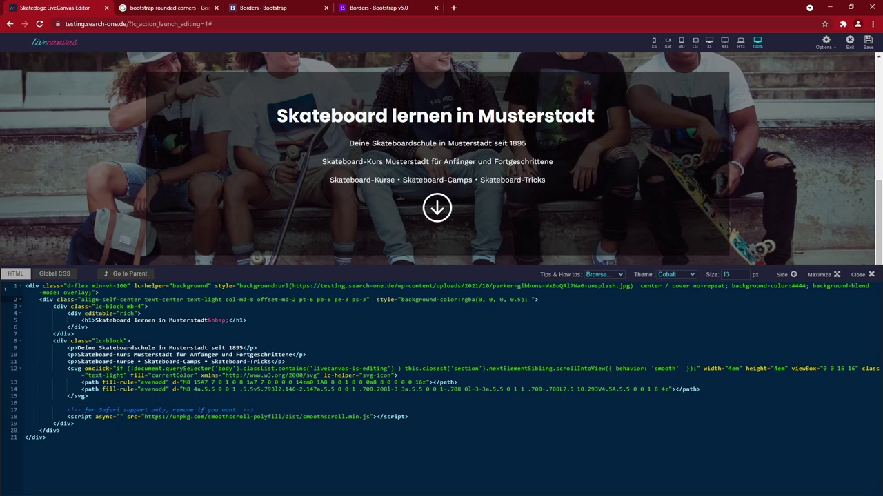
pyautogui.press('BackSpace')
pyautogui.write('border-radius: 25px;')
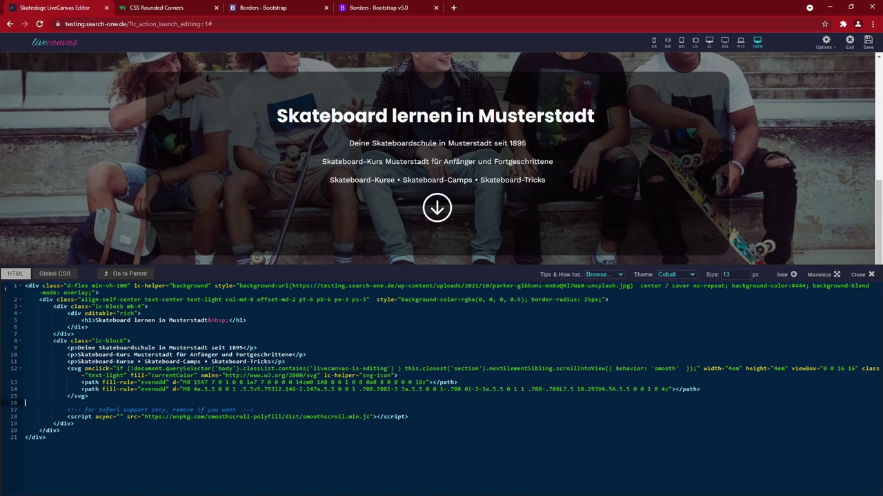
# - Delete the Safari support comment and the smoothscroll polyfill script from the hero's HTML, close the code editor and save the page
pyautogui.hotkey('shift', 'Down')
pyautogui.hotkey('shift', 'Down')
pyautogui.hotkey('shift', 'End')
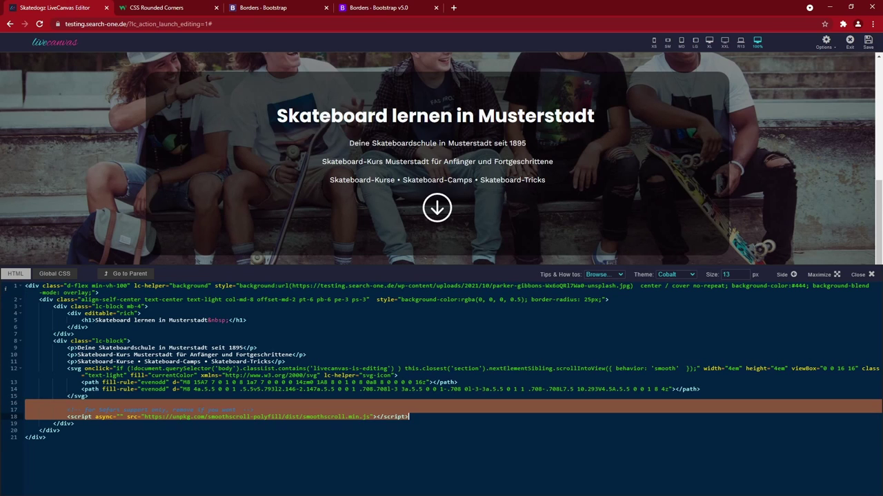
pyautogui.press('BackSpace')
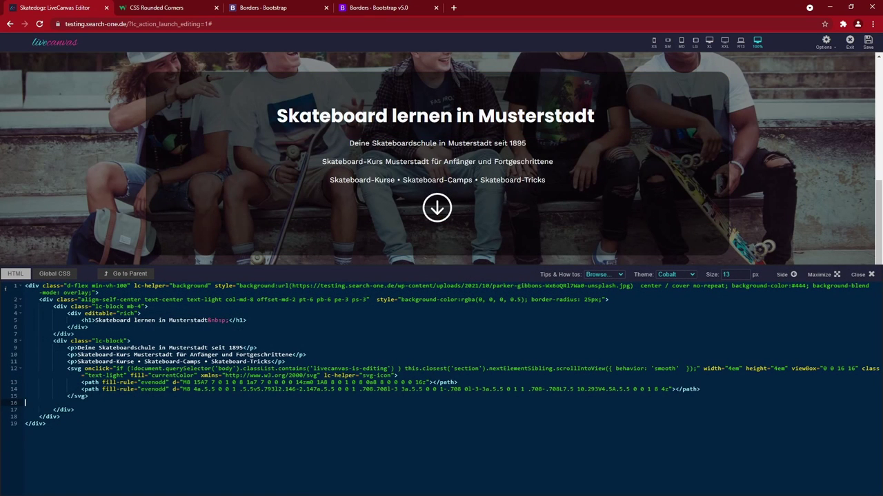
pyautogui.click(867, 275)
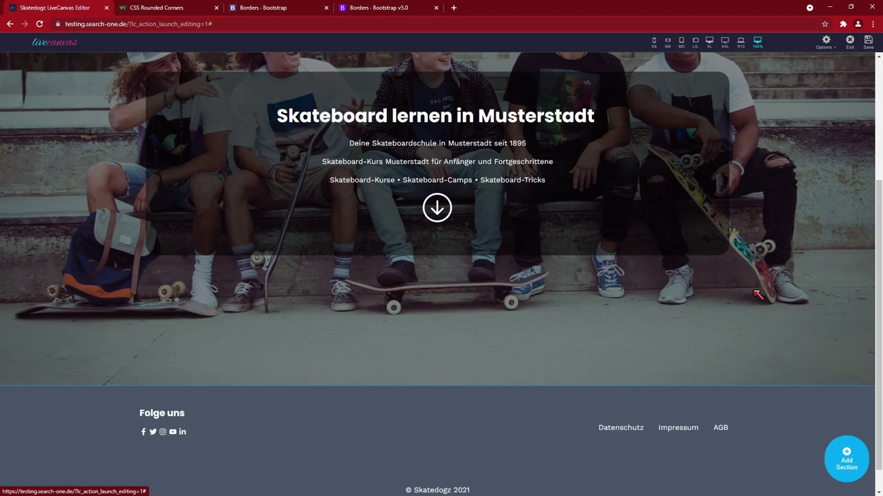
pyautogui.click(866, 43)
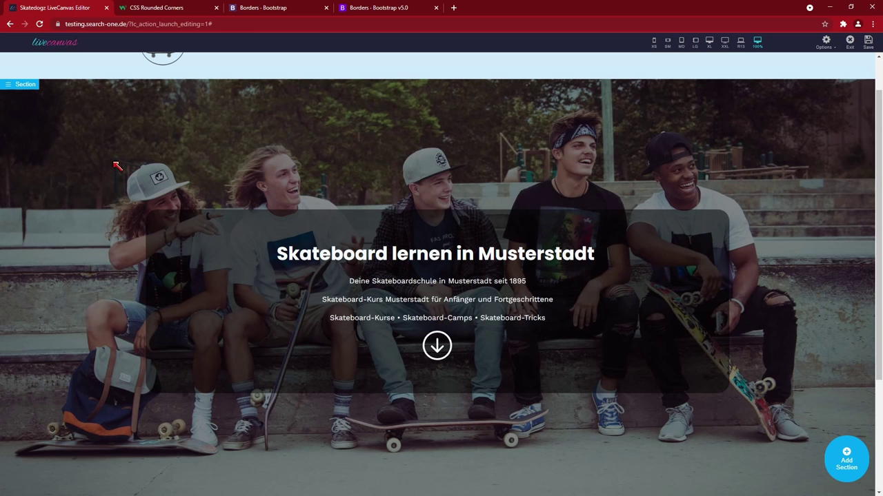
# - Add a new section below the hero and fill it with the Centered Intro readymade
pyautogui.scroll(-2, 147, 179)
pyautogui.scroll(3, 207, 228)
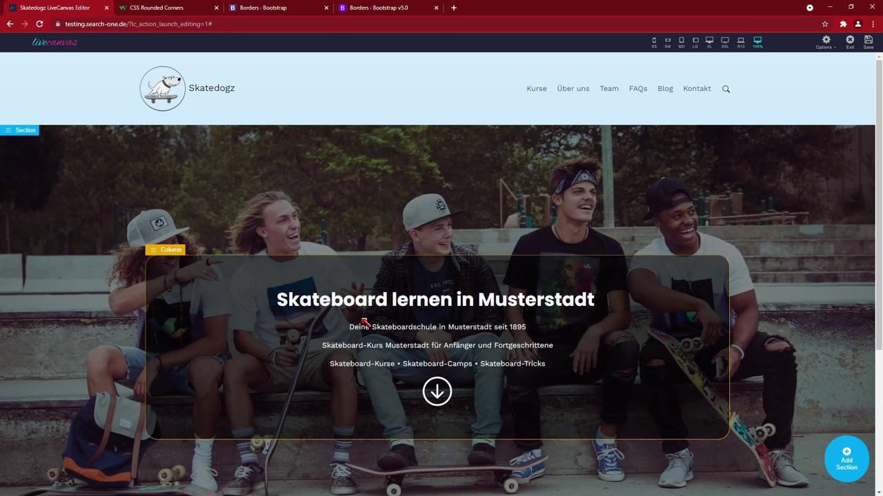
pyautogui.scroll(-2, 248, 331)
pyautogui.scroll(2, 252, 327)
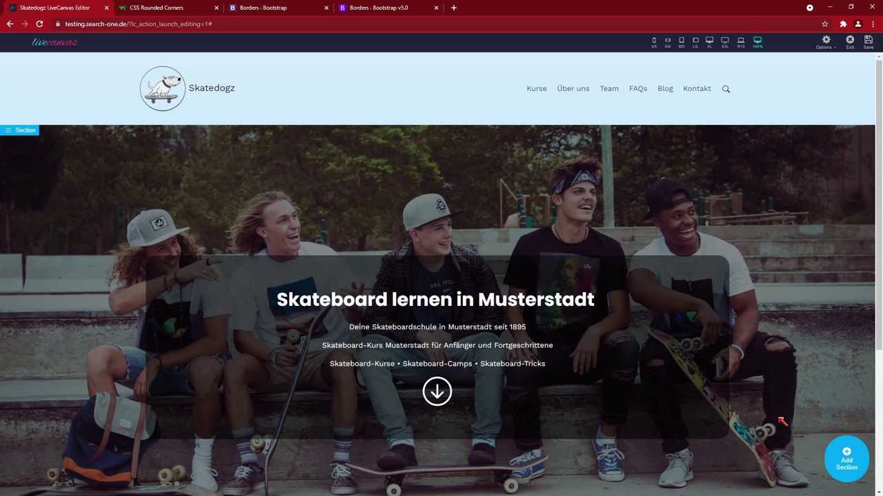
pyautogui.click(839, 455)
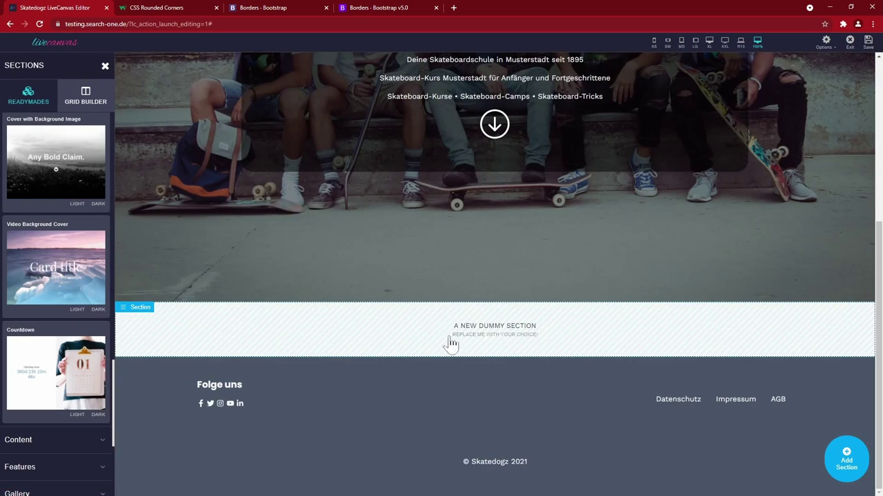
pyautogui.scroll(3, 56, 325)
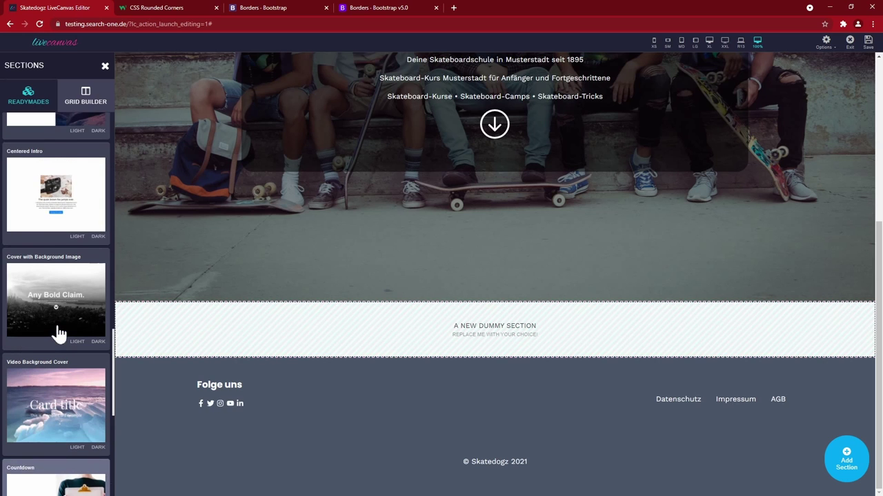
pyautogui.click(61, 250)
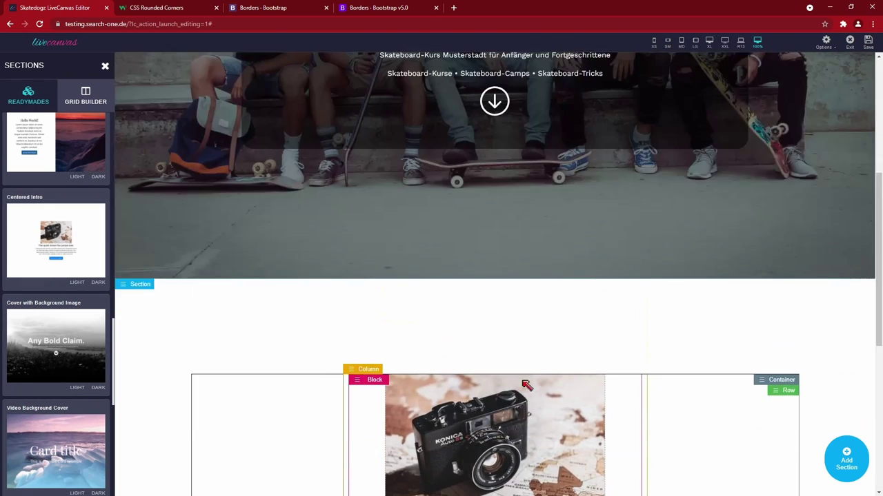
# - Open the settings of the hero's down-arrow icon and save the page with the new section
pyautogui.scroll(-2, 507, 345)
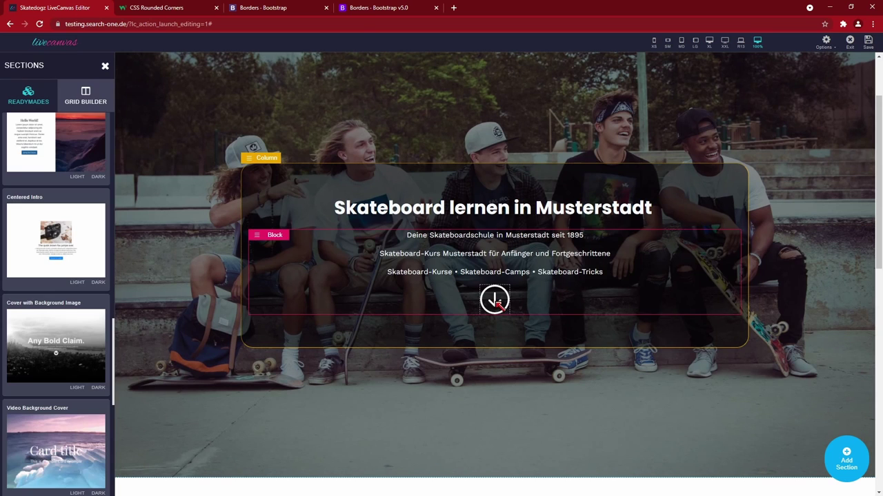
pyautogui.click(496, 301)
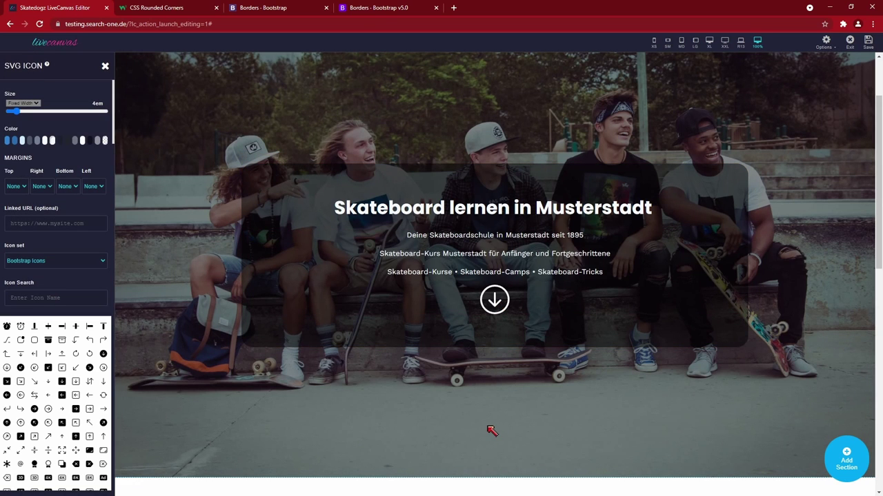
pyautogui.click(868, 41)
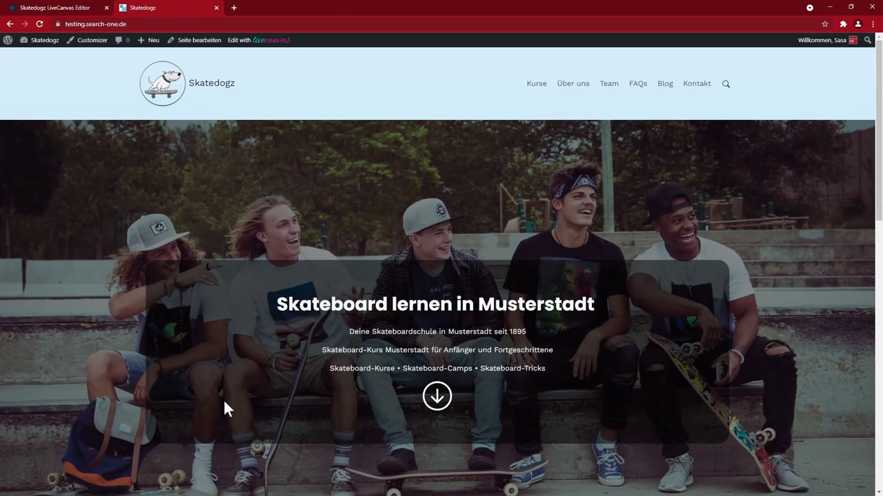
# - Test the hero's down-arrow link on the live page and review the placeholder section beneath the hero
pyautogui.scroll(-3, 288, 242)
pyautogui.scroll(3, 279, 250)
pyautogui.click(437, 396)
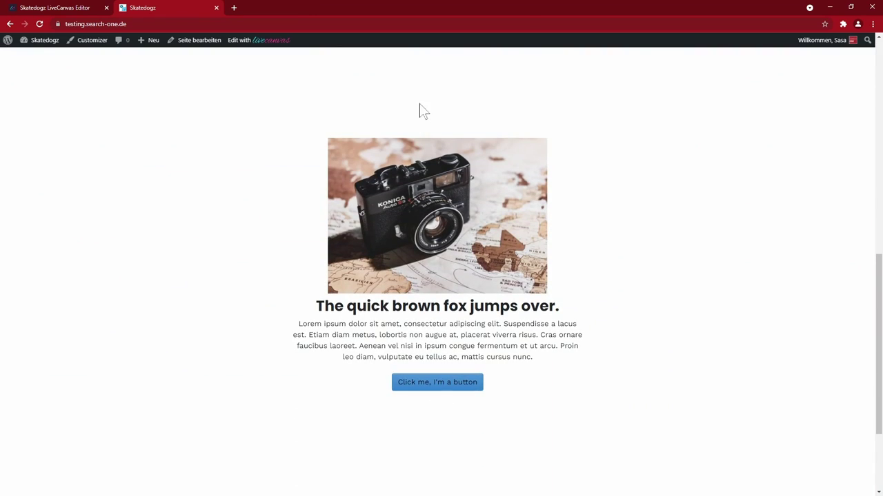
pyautogui.scroll(5, 211, 305)
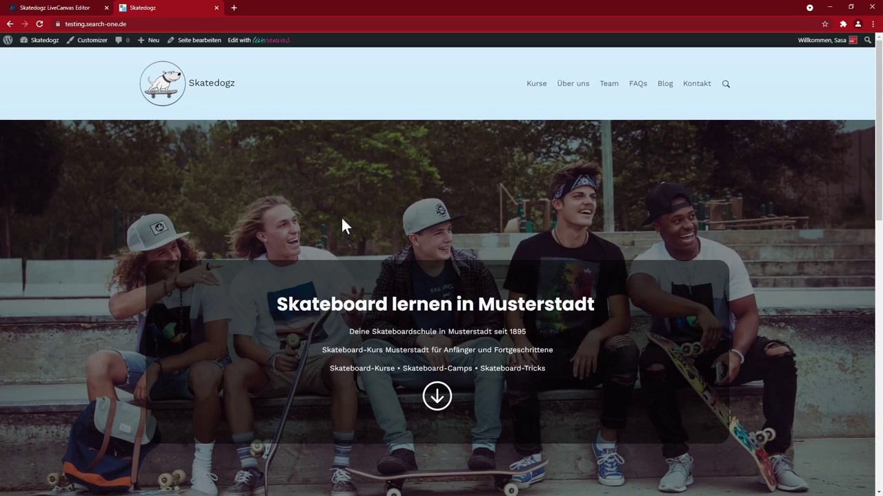
pyautogui.scroll(-3, 164, 315)
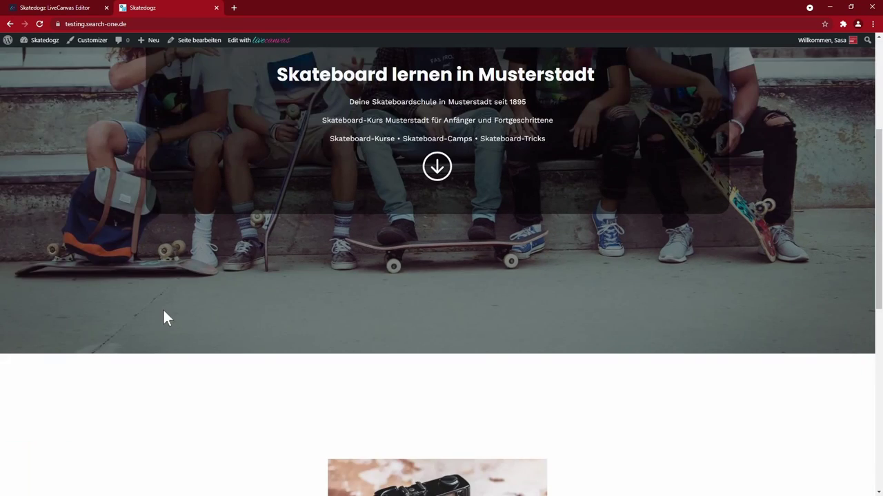
# - Switch to the LiveCanvas editor and delete the placeholder section with the camera image below the hero
pyautogui.hotkey('ctrl', 'shift', 'Tab')
pyautogui.scroll(-5, 374, 317)
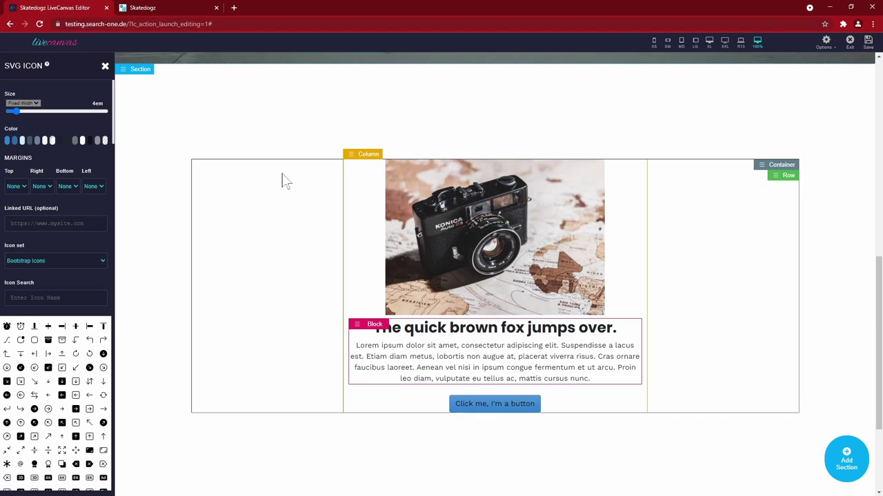
pyautogui.click(125, 73)
pyautogui.click(145, 170)
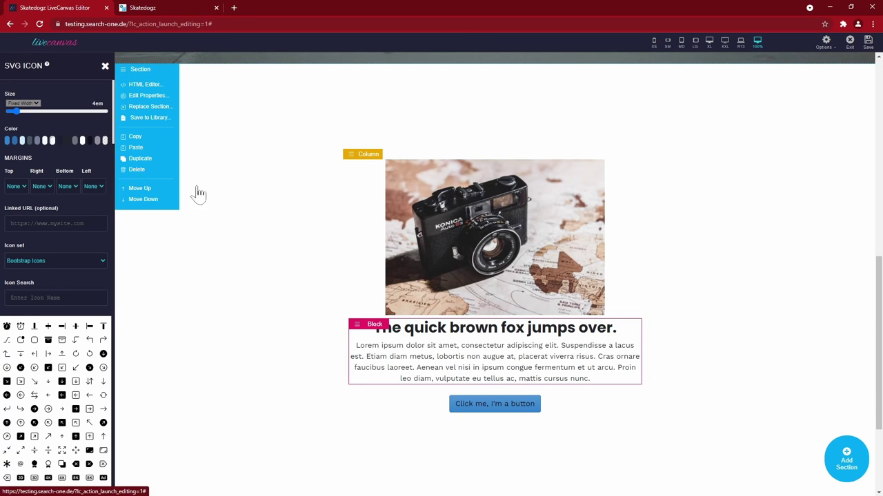
# - Add a new section below the hero and fill it with the Three Centered Cards readymade from the Content category
pyautogui.click(846, 461)
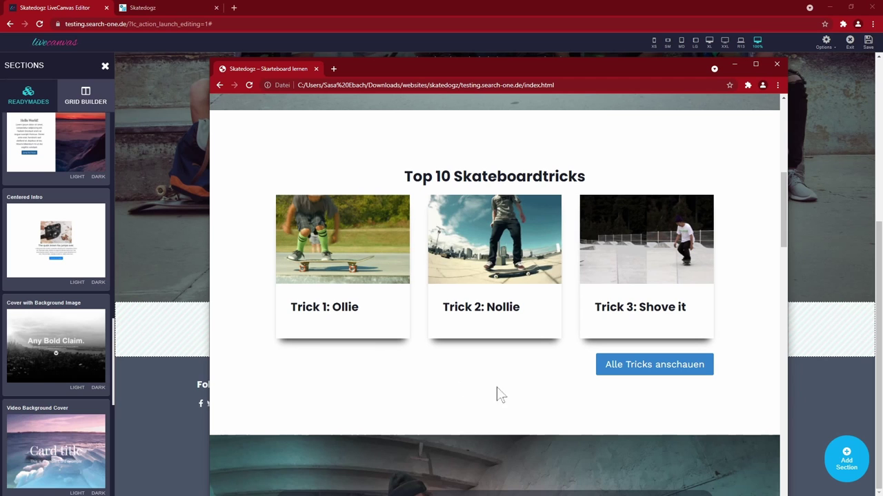
pyautogui.moveTo(385, 69); pyautogui.dragTo(200, 92)
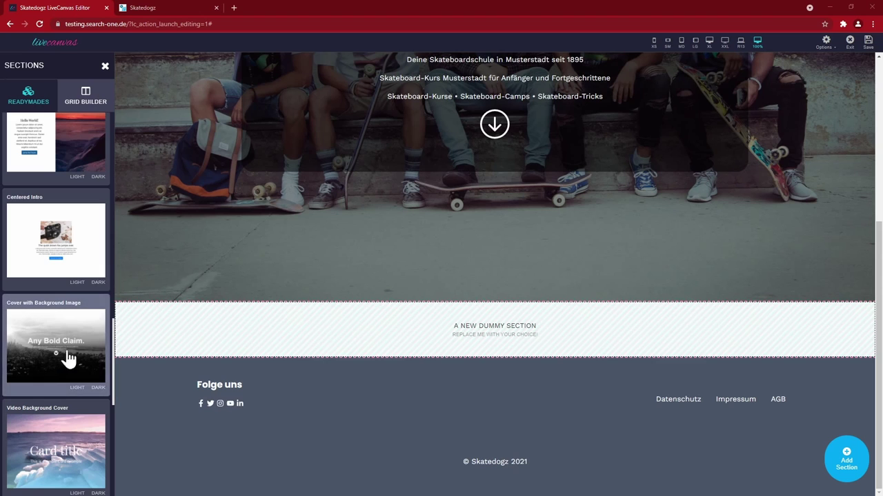
pyautogui.click(38, 101)
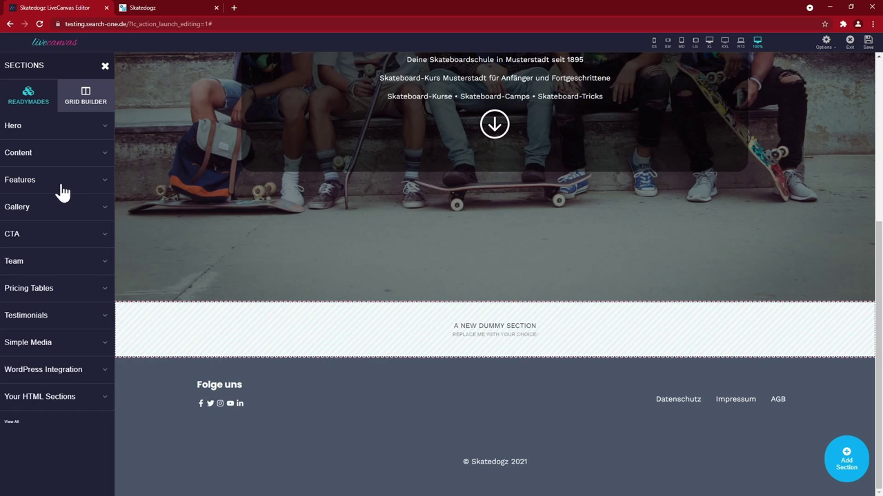
pyautogui.click(58, 156)
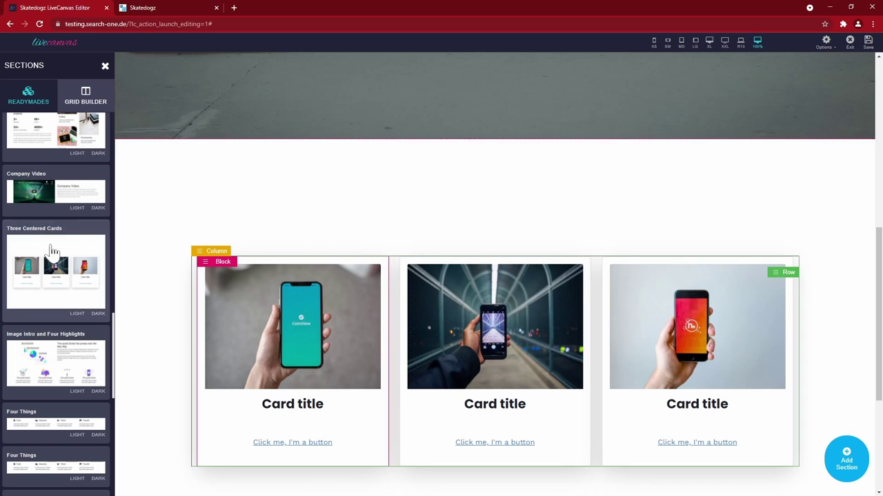
# - Replace the three-card content of the new section with the Get Posts element from WordPress Integration
pyautogui.scroll(-2, 89, 269)
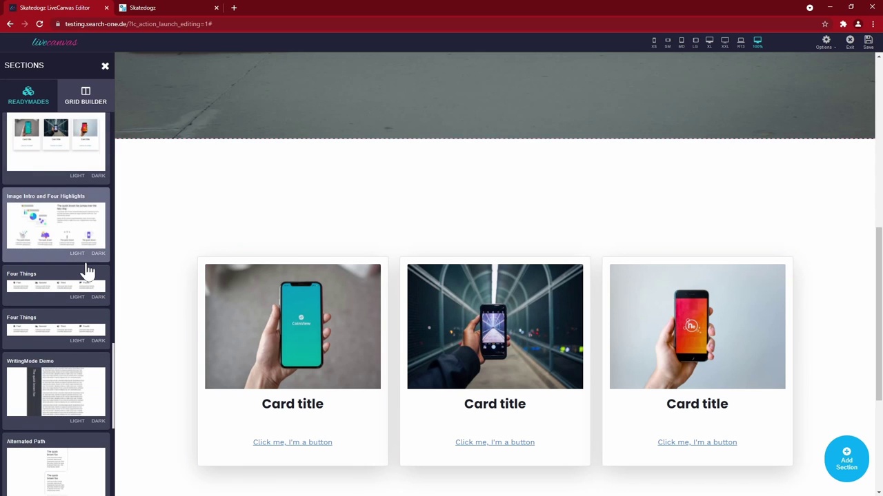
pyautogui.scroll(-5, 90, 271)
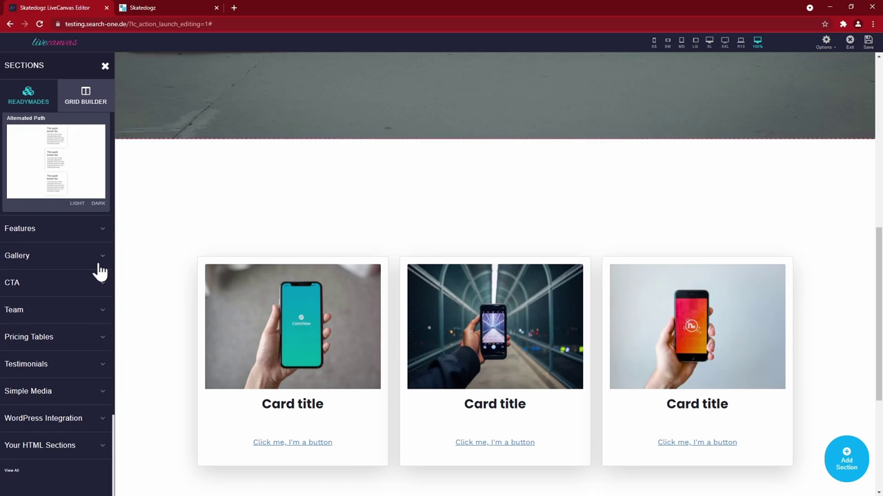
pyautogui.click(45, 419)
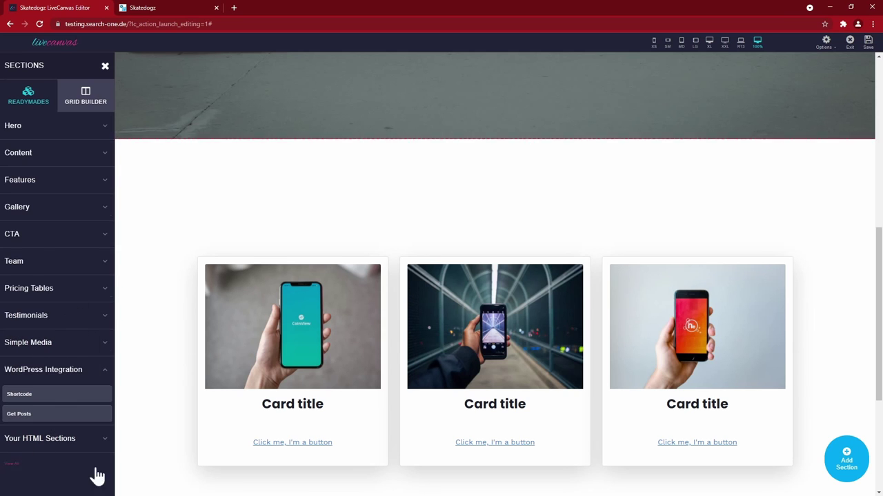
pyautogui.click(22, 417)
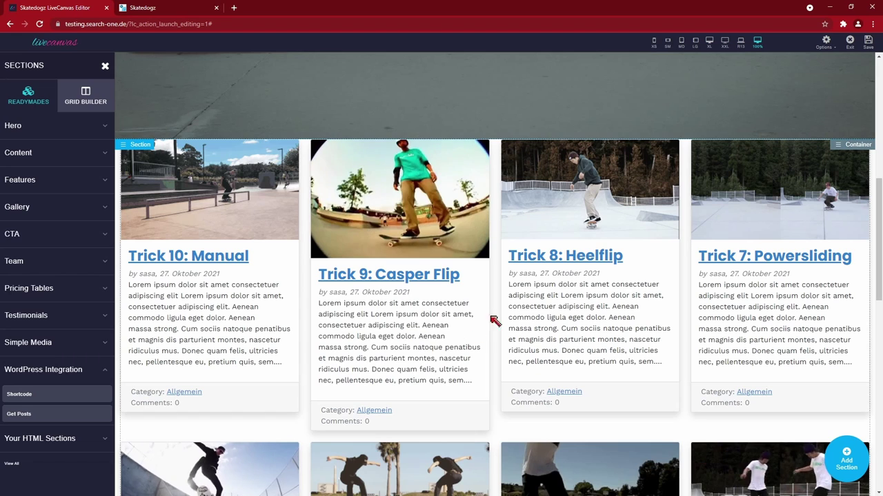
# - Set the container width of the posts section to .container: Fixed Width
pyautogui.scroll(-3, 413, 345)
pyautogui.scroll(3, 414, 345)
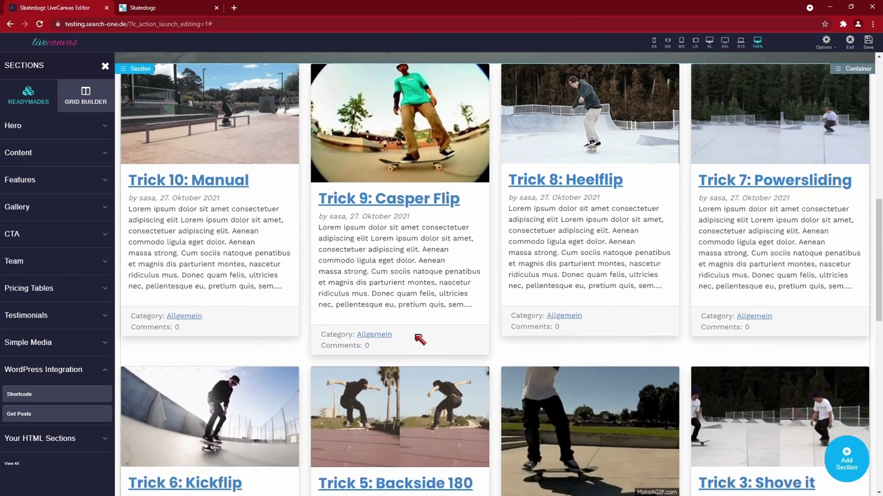
pyautogui.scroll(1, 418, 338)
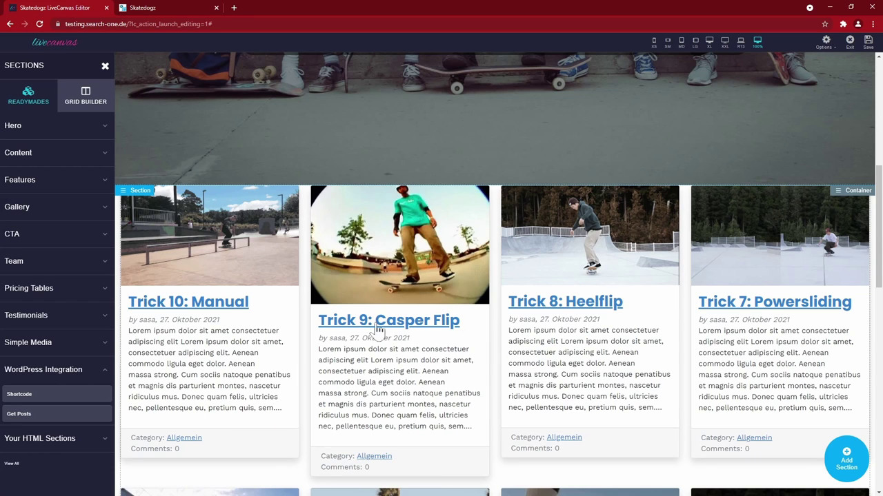
pyautogui.click(128, 191)
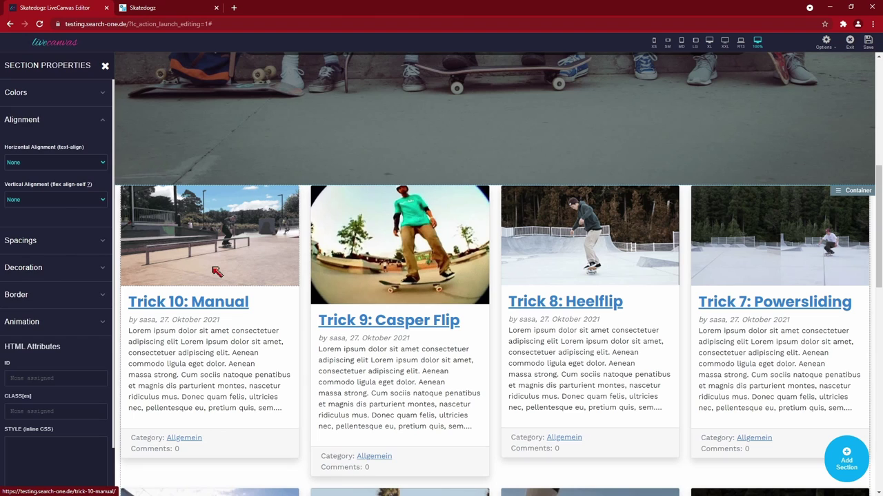
pyautogui.click(855, 191)
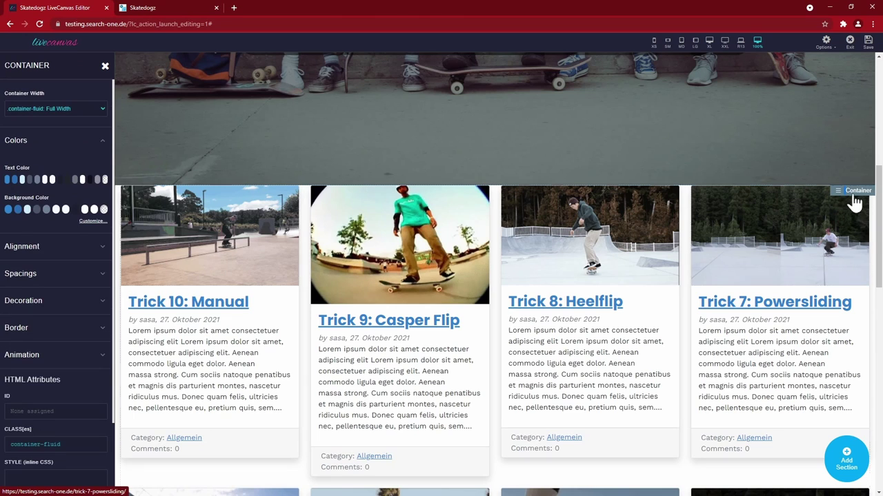
pyautogui.click(102, 111)
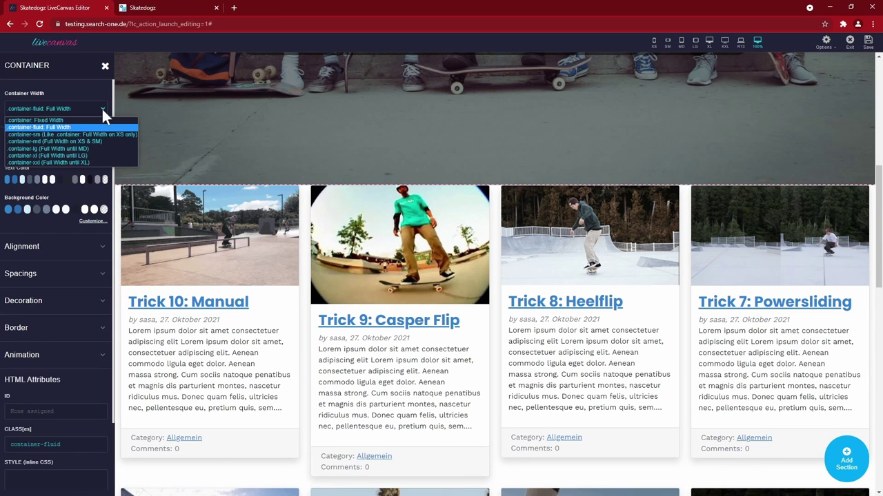
pyautogui.click(55, 121)
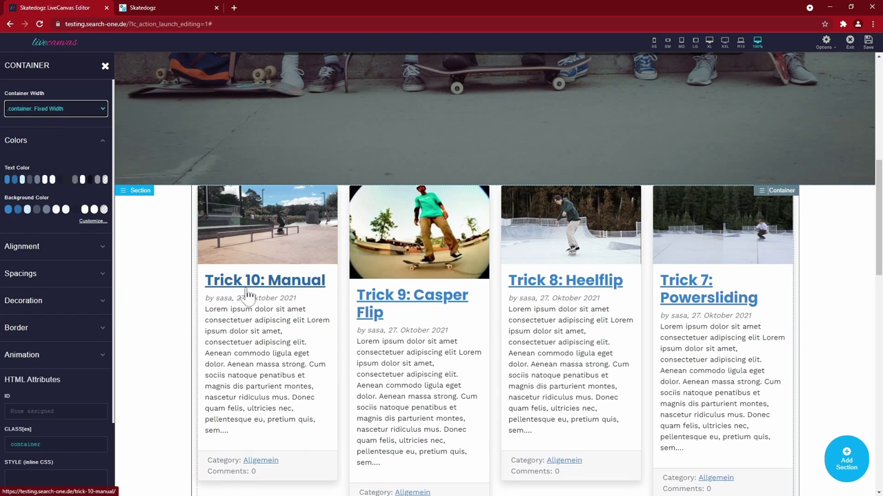
# - Edit the posts loop's query to order the posts by date in ascending order
pyautogui.click(276, 340)
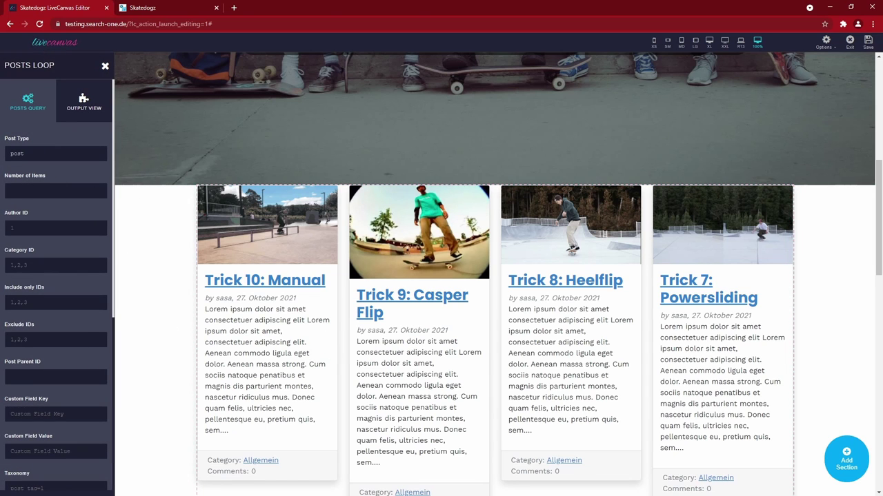
pyautogui.scroll(-4, 86, 337)
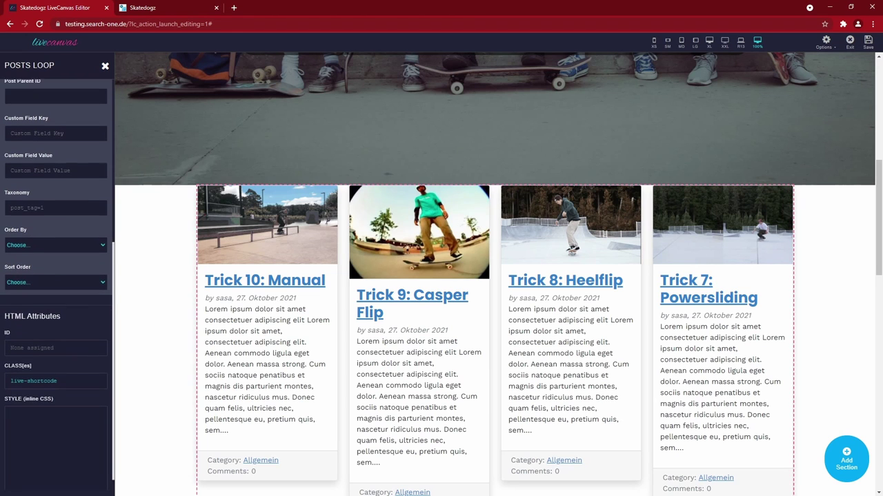
pyautogui.click(76, 229)
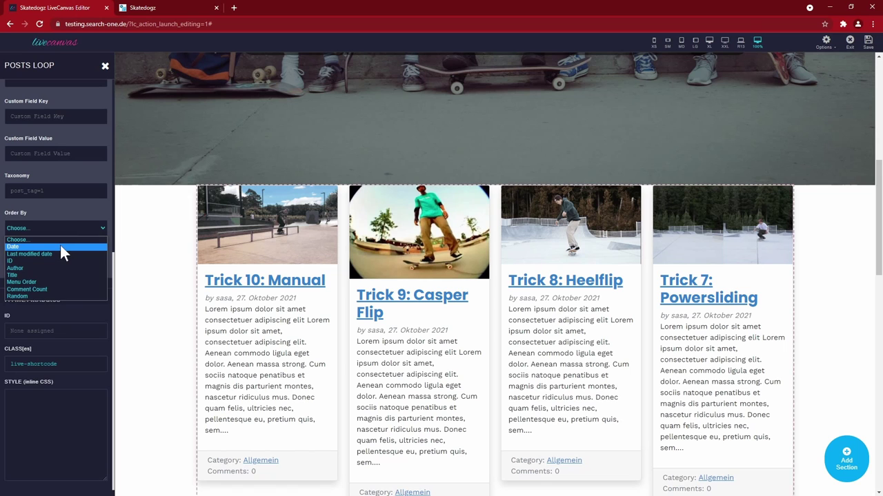
pyautogui.click(60, 246)
pyautogui.click(53, 265)
pyautogui.click(43, 289)
# - Limit the posts query to 3 items
pyautogui.scroll(5, 77, 294)
pyautogui.click(55, 191)
pyautogui.write('3')
pyautogui.press('Tab')
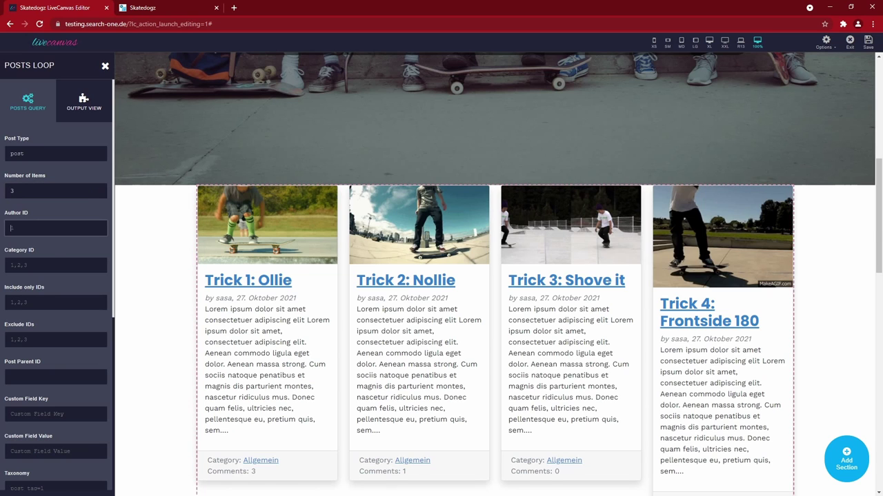
# - Keep the Cards layout in the posts loop's output view and set the number of columns to 3
pyautogui.click(84, 101)
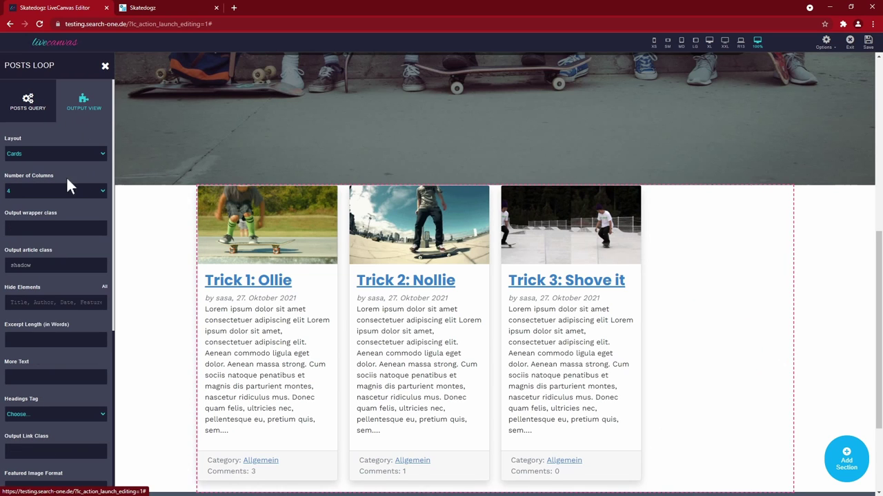
pyautogui.click(100, 152)
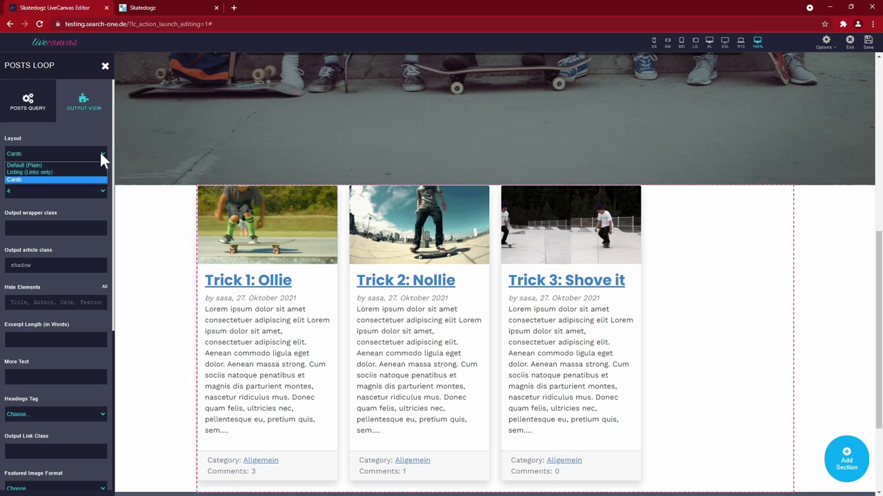
pyautogui.click(100, 152)
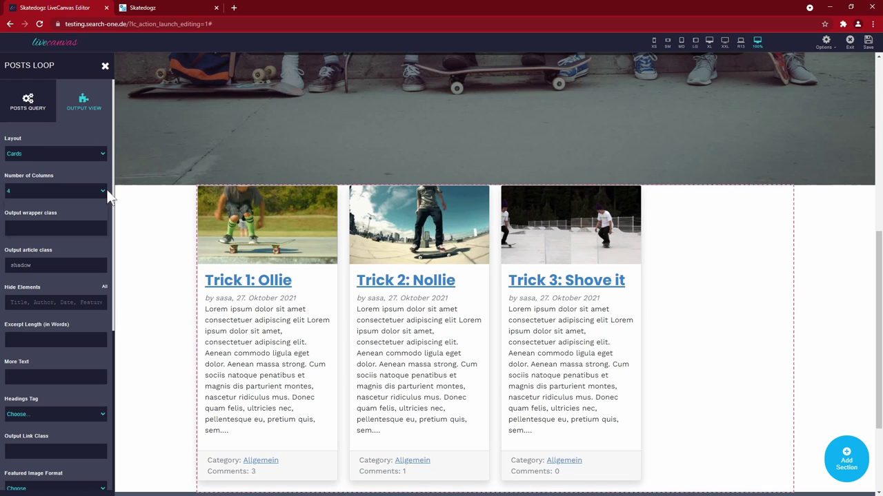
pyautogui.click(92, 192)
pyautogui.click(59, 223)
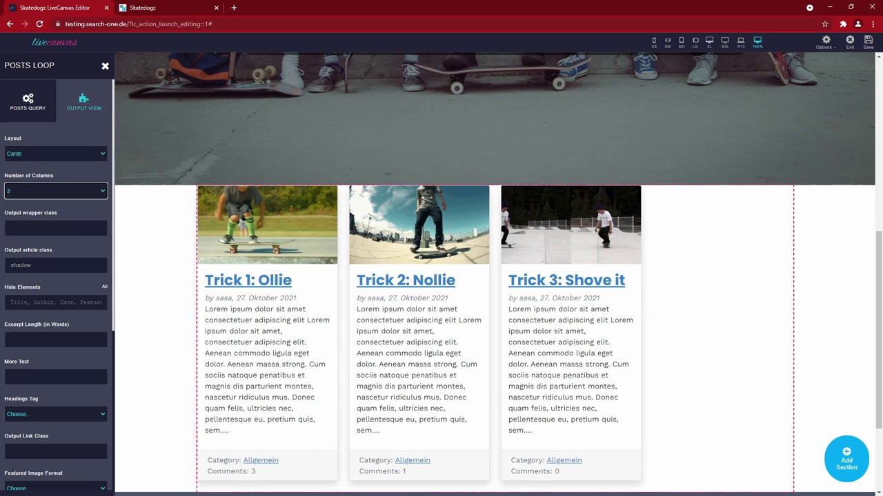
pyautogui.click(56, 228)
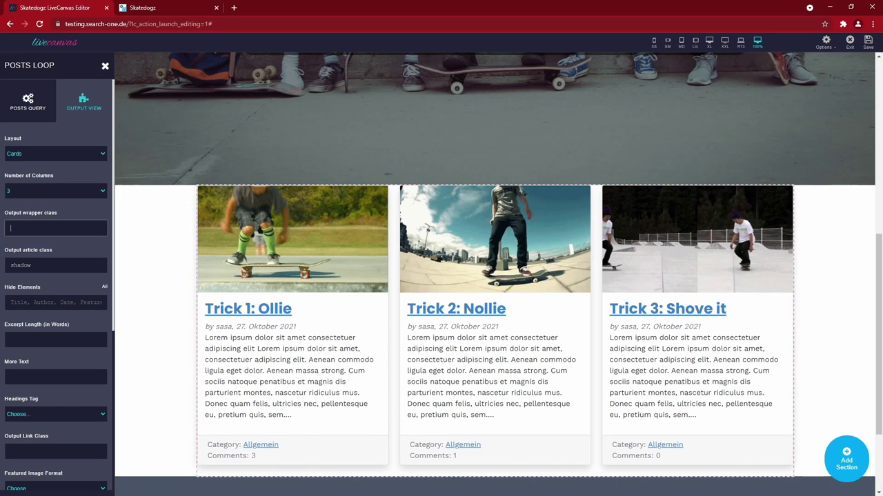
pyautogui.click(42, 302)
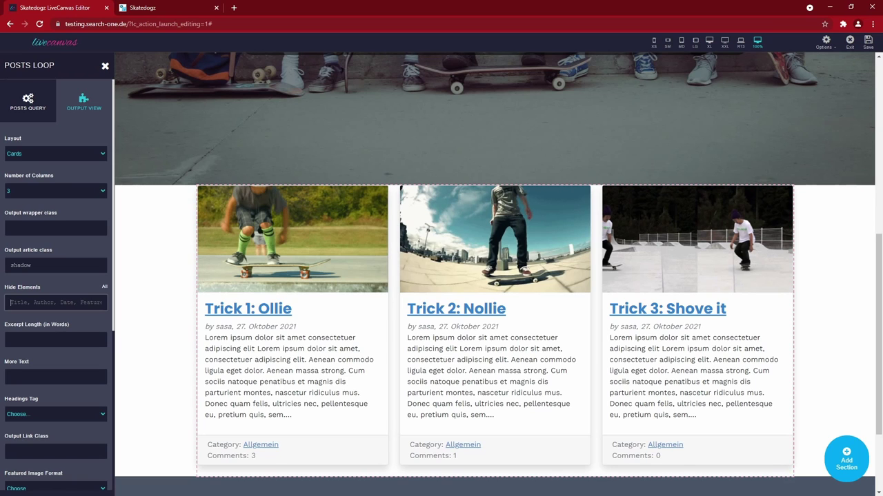
pyautogui.write('Ti')
pyautogui.press('BackSpace')
pyautogui.press('BackSpace')
# - Set the post cards' excerpt length to 0 words and their headings tag to H4
pyautogui.click(56, 340)
pyautogui.write('0')
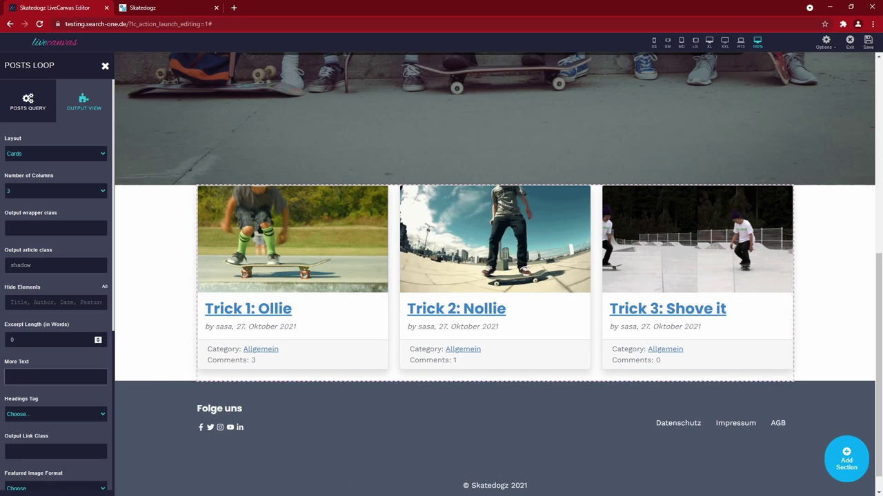
pyautogui.click(50, 414)
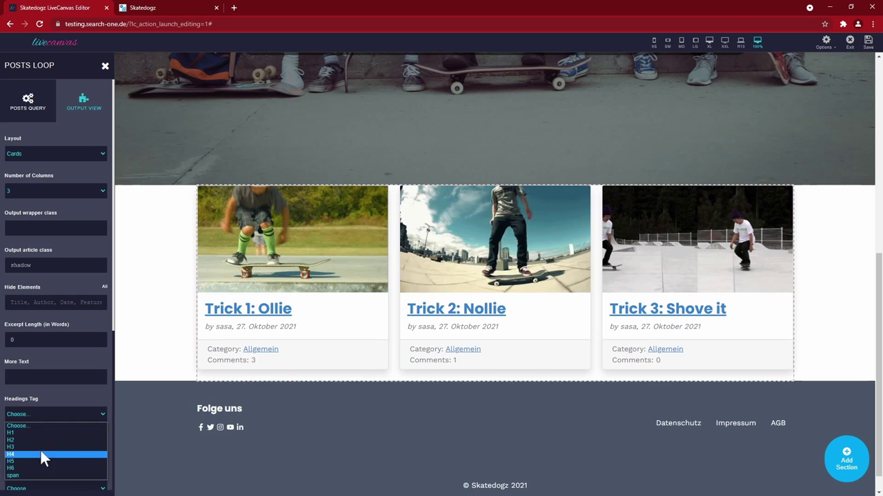
pyautogui.click(26, 440)
pyautogui.click(62, 417)
pyautogui.click(21, 451)
pyautogui.click(47, 416)
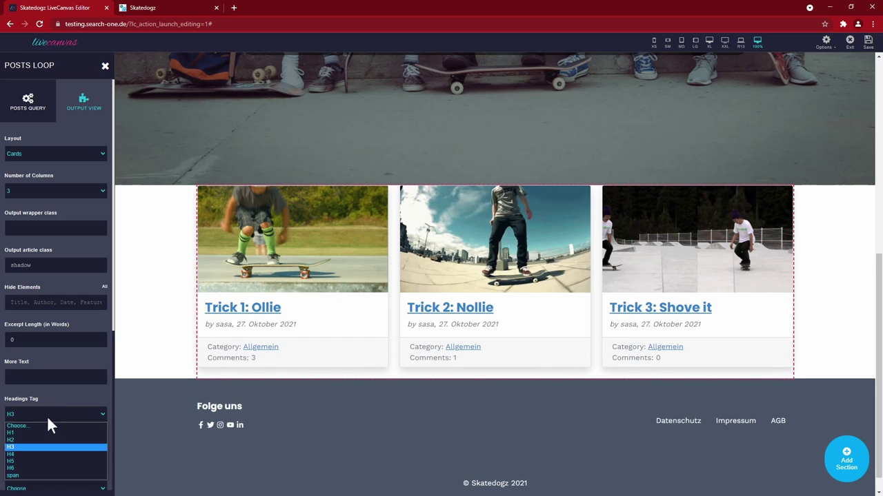
pyautogui.click(27, 452)
# - Try the Medium featured image format for the post cards, then settle on Full
pyautogui.scroll(-2, 48, 416)
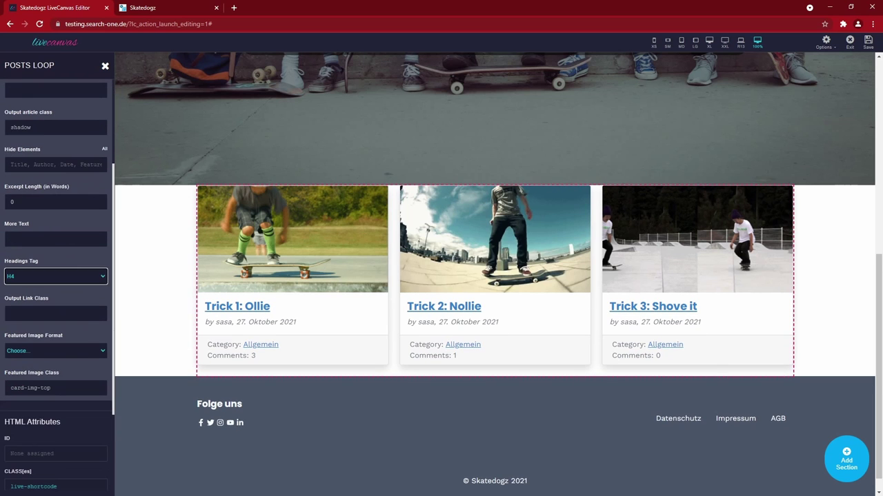
pyautogui.click(85, 350)
pyautogui.click(37, 370)
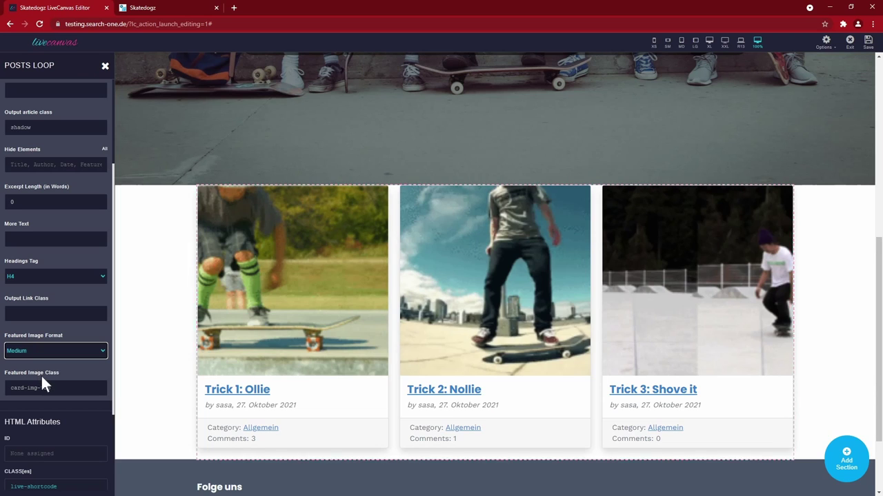
pyautogui.press('Down')
pyautogui.press('Down')
pyautogui.press('Down')
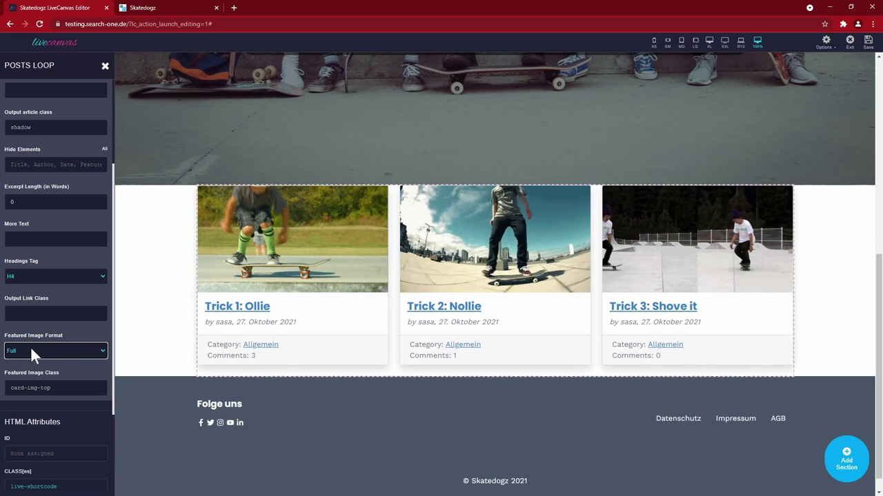
# - Hide the author, date, excerpt, category and comments on the post cards, keeping the title and featured image
pyautogui.scroll(1, 52, 271)
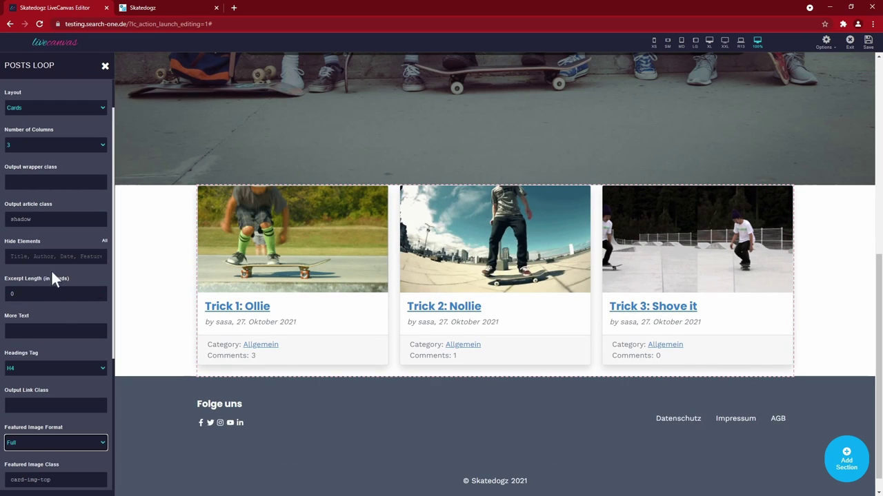
pyautogui.click(104, 242)
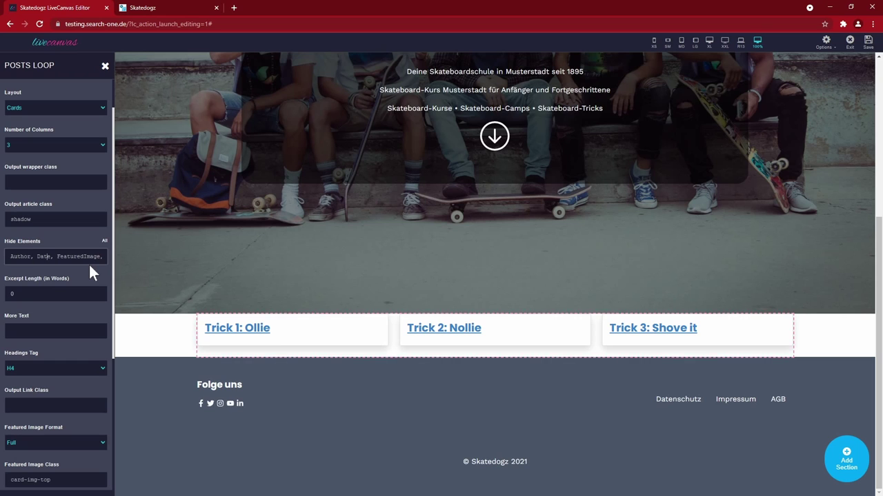
pyautogui.hotkey('ctrl', 'shift', 'Right')
pyautogui.press('Delete')
pyautogui.press('Tab')
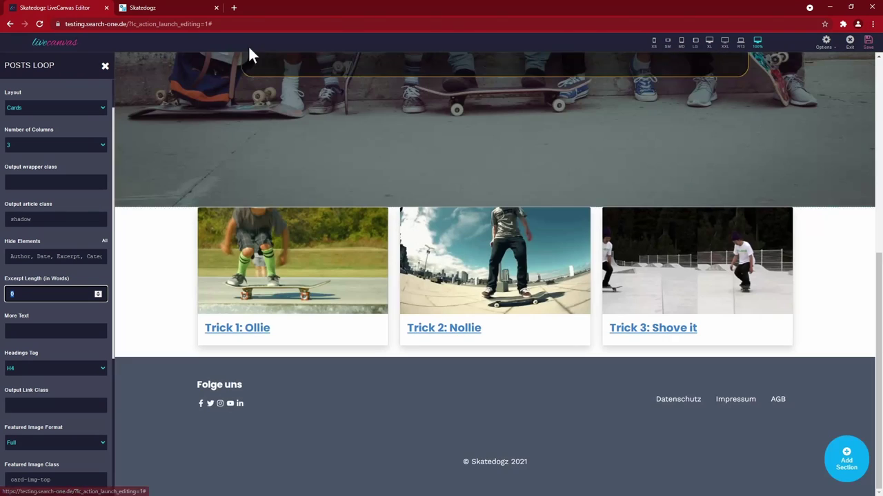
# - Reload the live homepage and compare its trick cards with the Top 10 Skateboardtricks section of the reference page
pyautogui.click(179, 9)
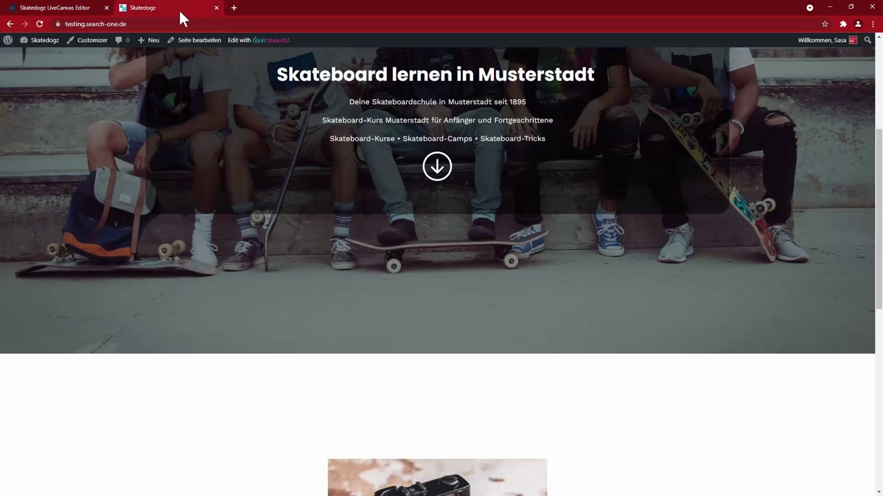
pyautogui.click(39, 23)
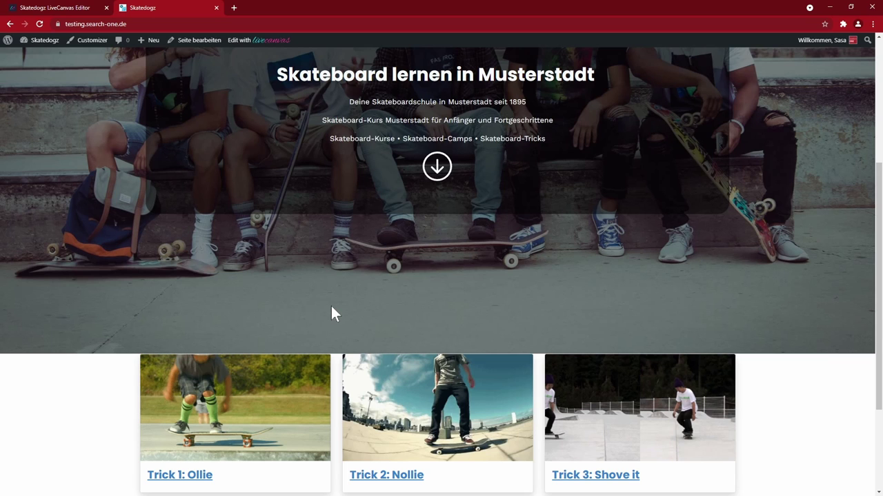
pyautogui.scroll(-2, 143, 356)
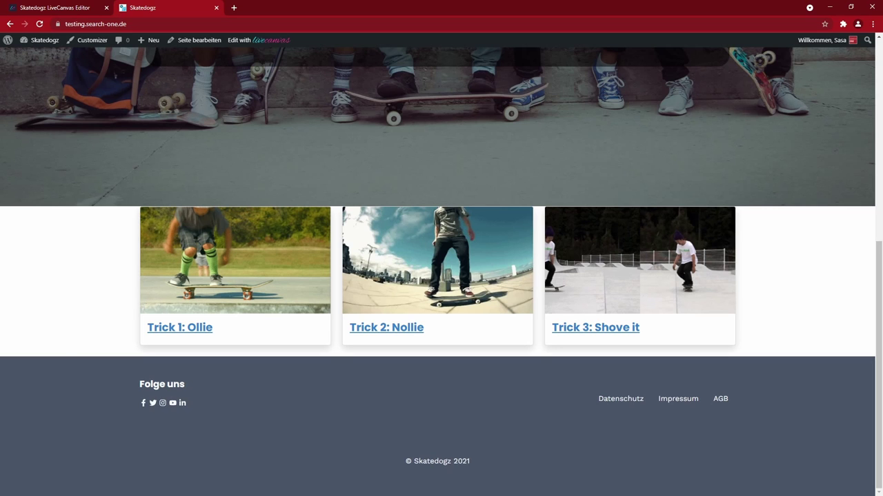
pyautogui.moveTo(0, 131); pyautogui.dragTo(553, 49)
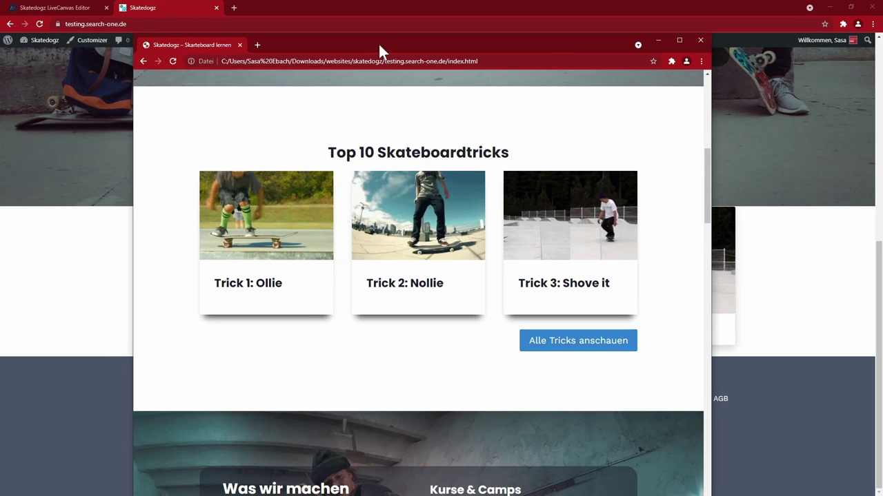
pyautogui.moveTo(379, 44); pyautogui.dragTo(0, 82)
# - In the section's HTML, add a centred H2 heading "Top 10 Skateboardtricks" above the posts loop using the text-center class
pyautogui.click(75, 10)
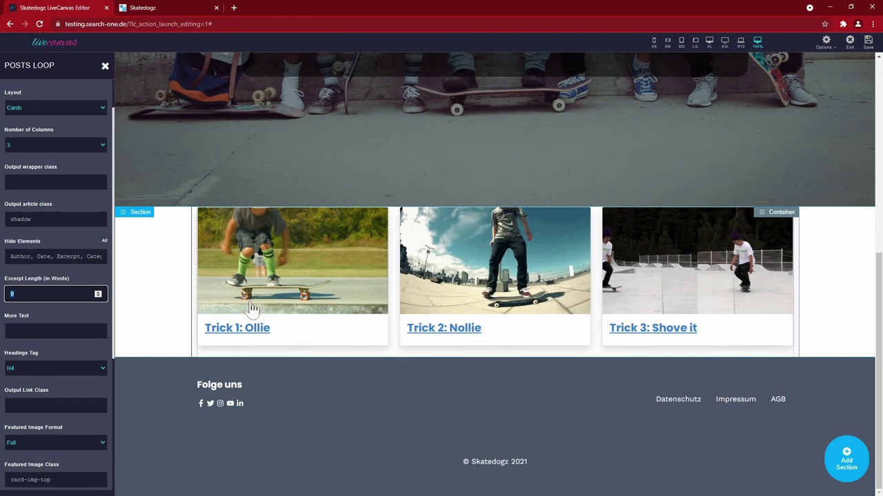
pyautogui.click(134, 222)
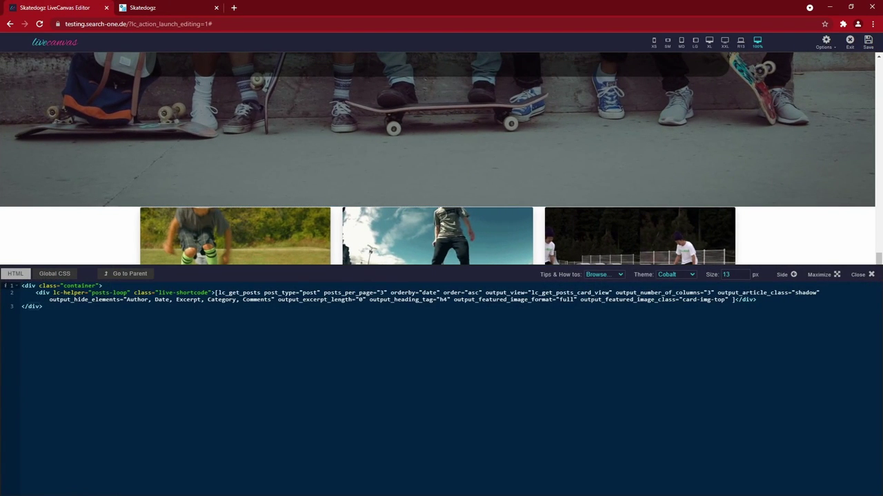
pyautogui.click(103, 285)
pyautogui.press('Return')
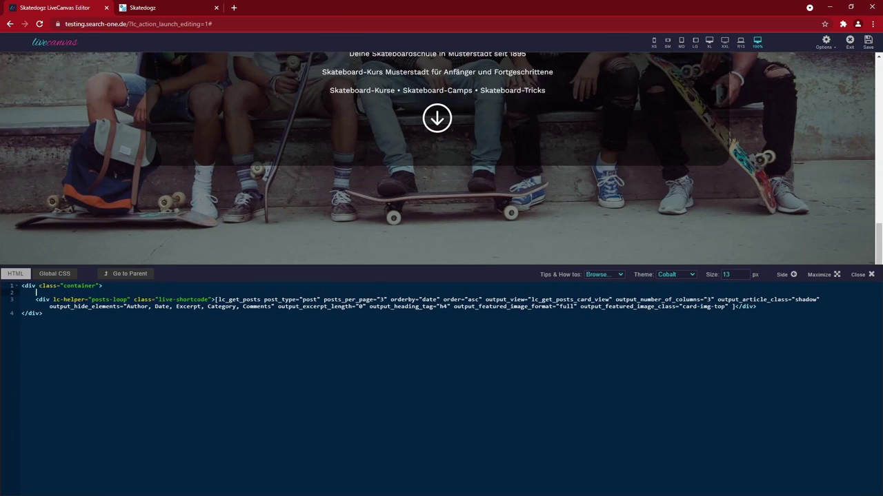
pyautogui.write('<h2>Top 10 Skateboardtricks')
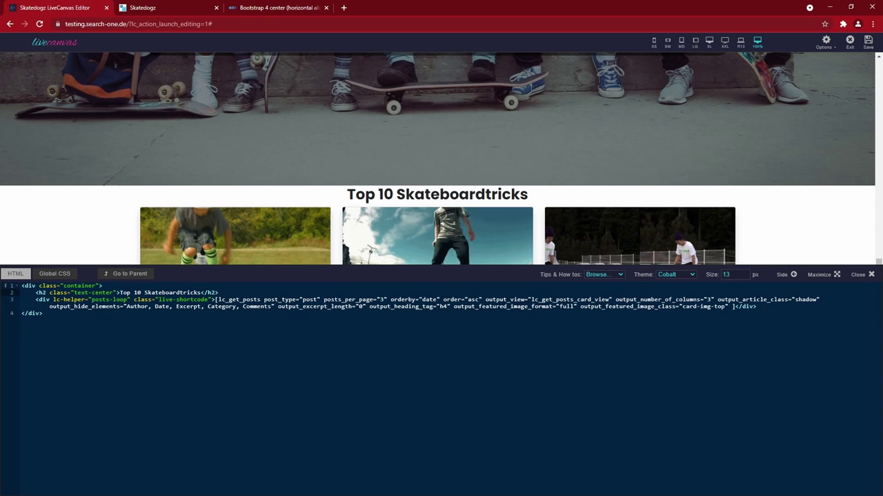
pyautogui.press('Return')
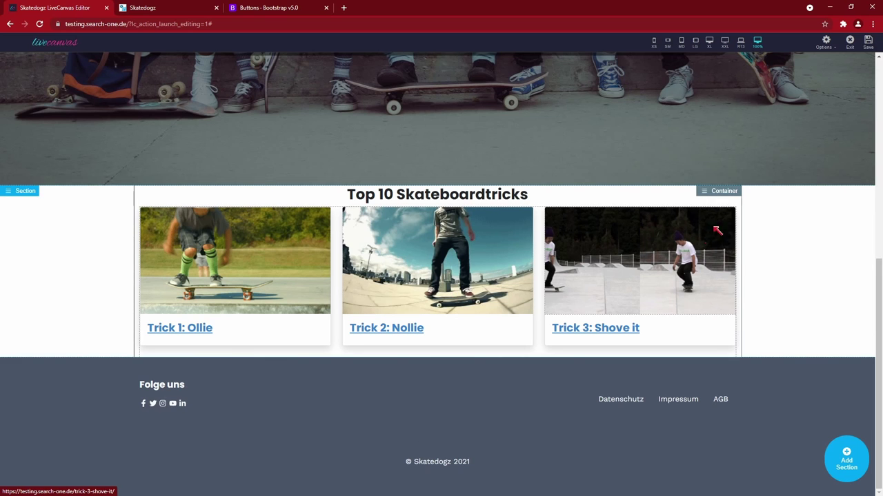
# - Add a one-column row to the tricks container and insert a Button block in it
pyautogui.click(708, 200)
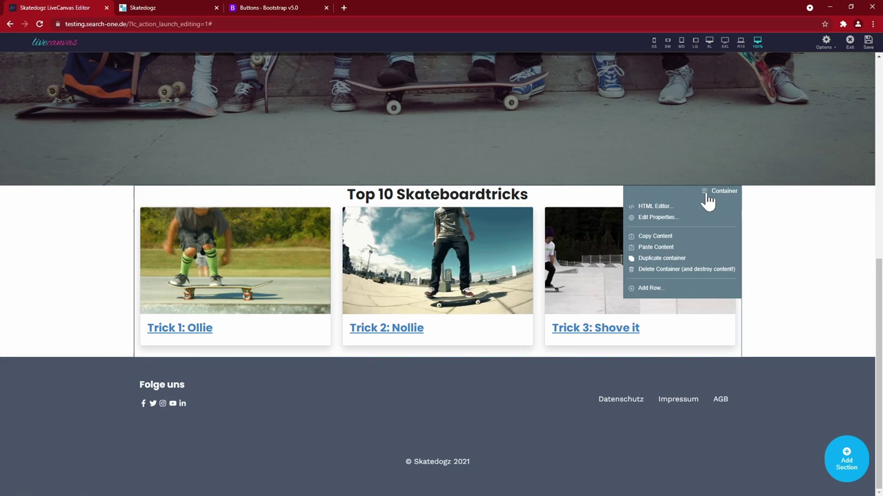
pyautogui.click(645, 291)
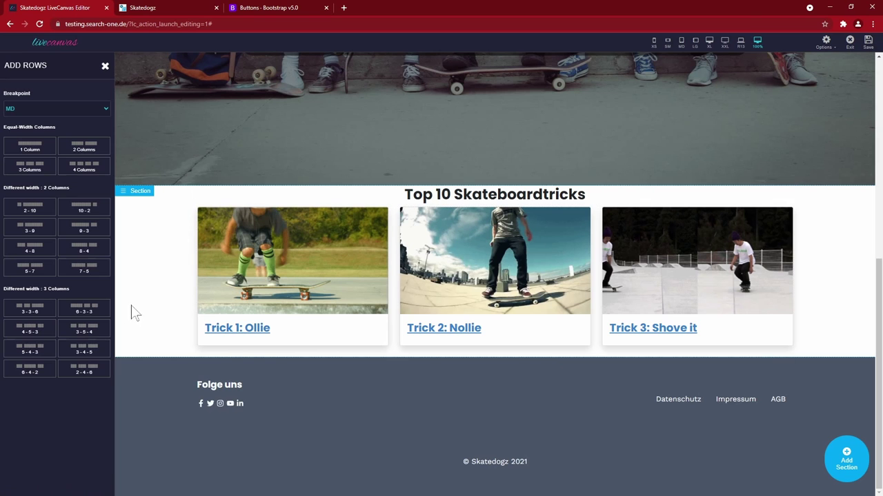
pyautogui.click(30, 147)
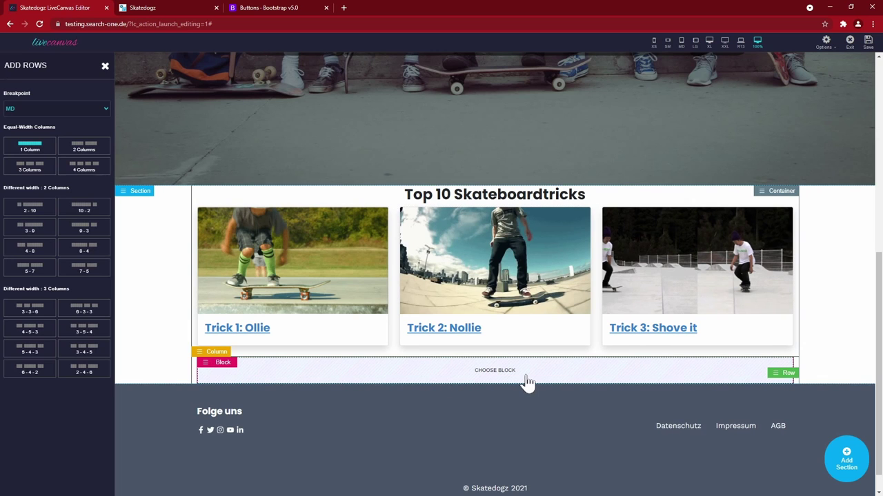
pyautogui.click(482, 371)
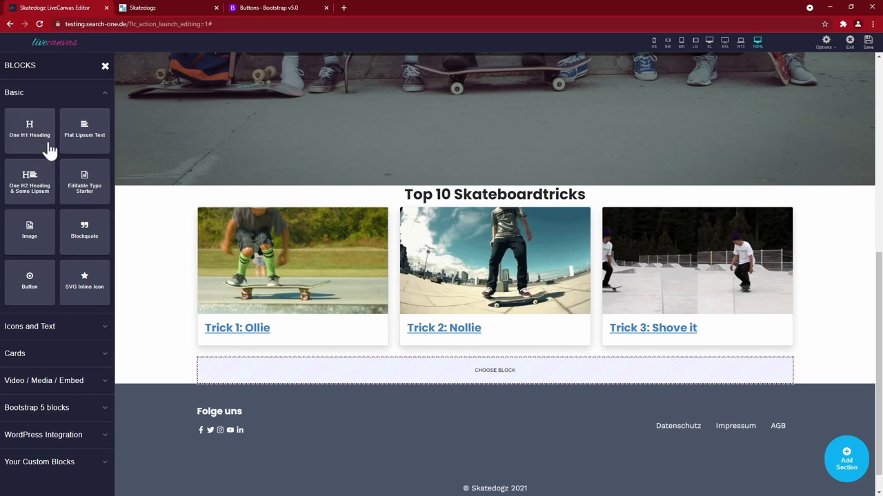
pyautogui.click(29, 279)
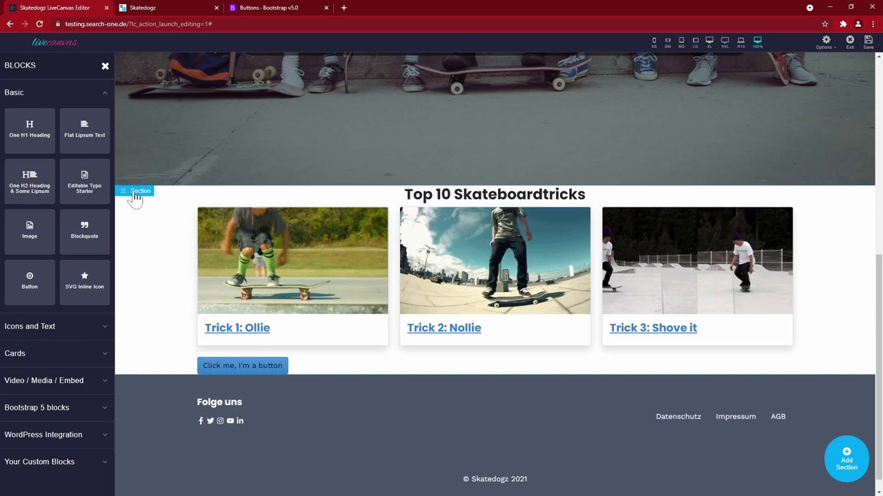
# - In the section's HTML, replace the new row's markup with only its button link, placed directly beneath the posts loop
pyautogui.click(136, 191)
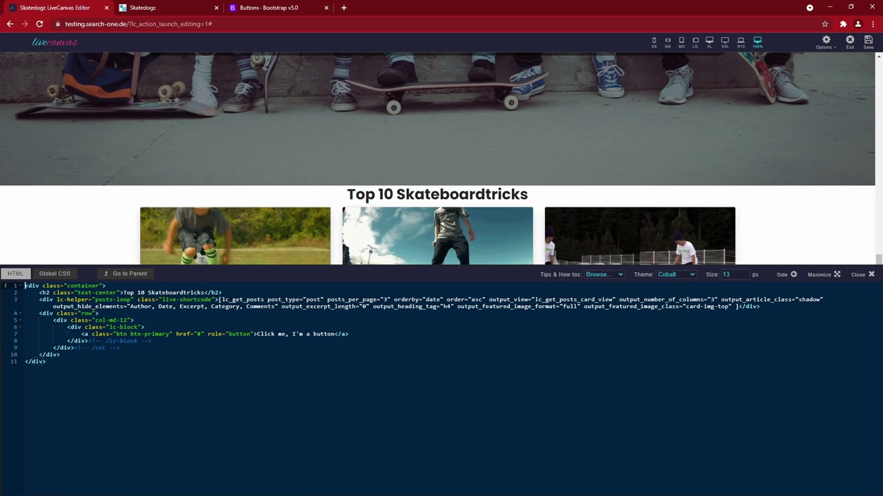
pyautogui.moveTo(66, 334); pyautogui.dragTo(349, 334)
pyautogui.click(349, 333)
pyautogui.hotkey('shift', 'Home')
pyautogui.hotkey('ctrl', 'c')
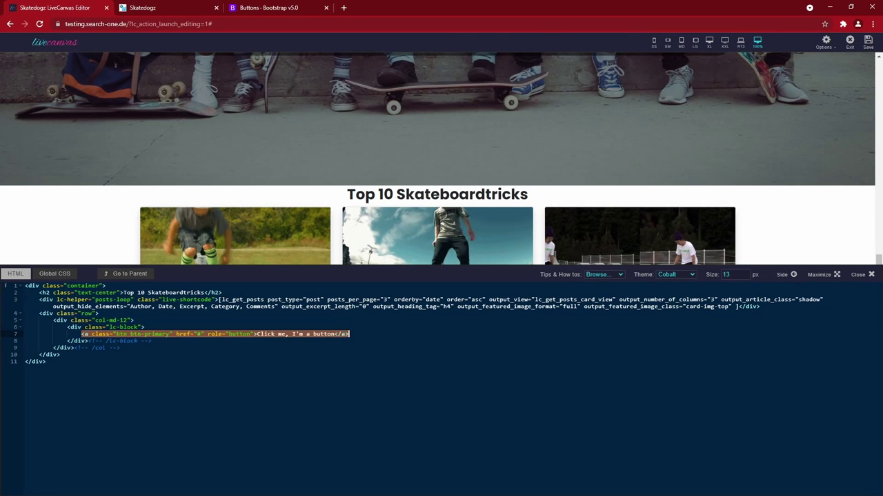
pyautogui.press('BackSpace')
pyautogui.moveTo(39, 313); pyautogui.dragTo(60, 354)
pyautogui.hotkey('ctrl', 'v')
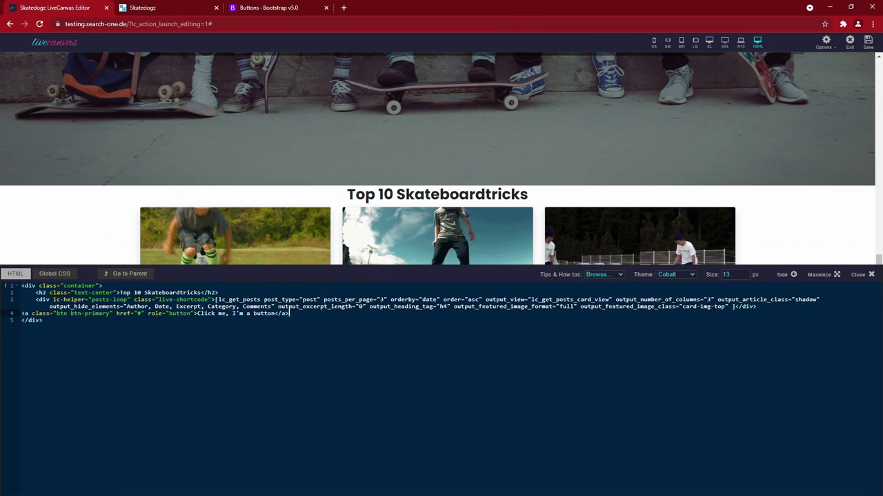
pyautogui.press('Home')
pyautogui.press('Tab')
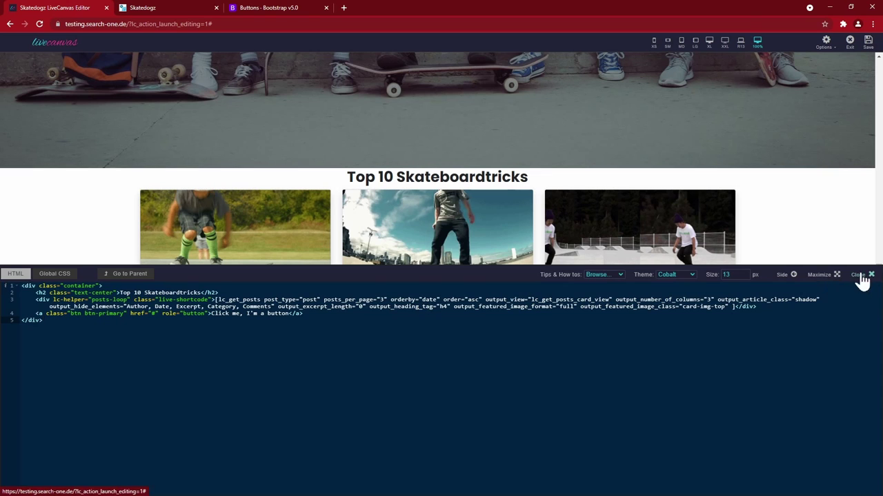
pyautogui.click(862, 277)
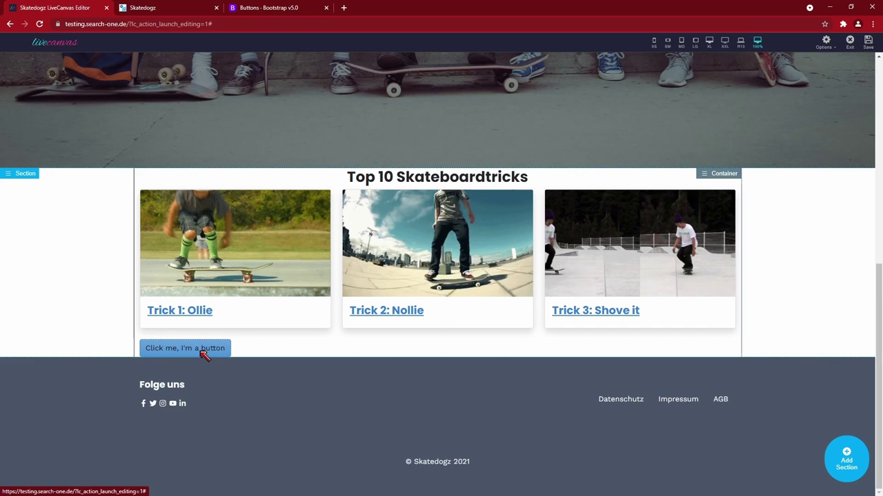
# - Set the tricks section's top and bottom padding to 8
pyautogui.click(19, 179)
pyautogui.click(32, 199)
pyautogui.click(87, 148)
pyautogui.click(23, 199)
pyautogui.click(18, 254)
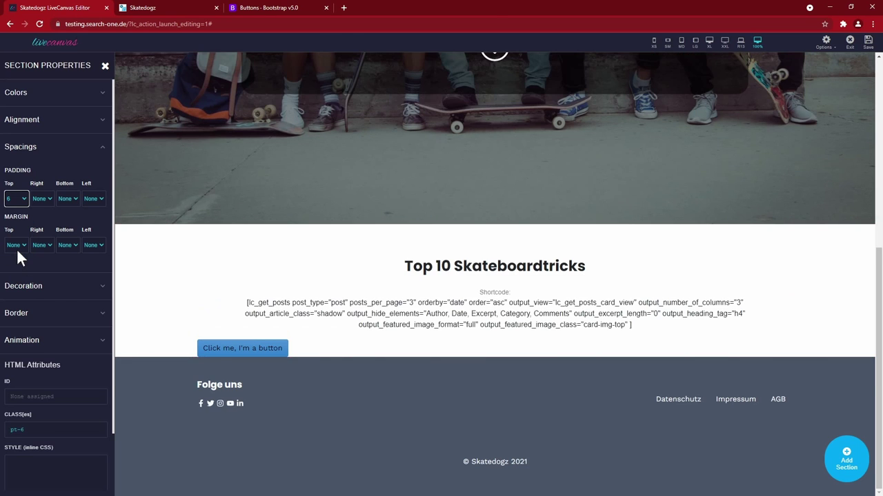
pyautogui.click(67, 200)
pyautogui.click(63, 266)
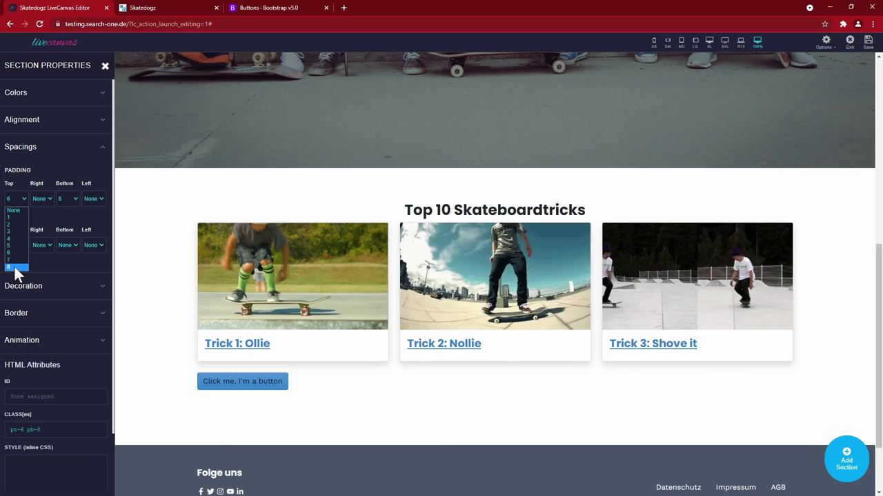
pyautogui.click(14, 267)
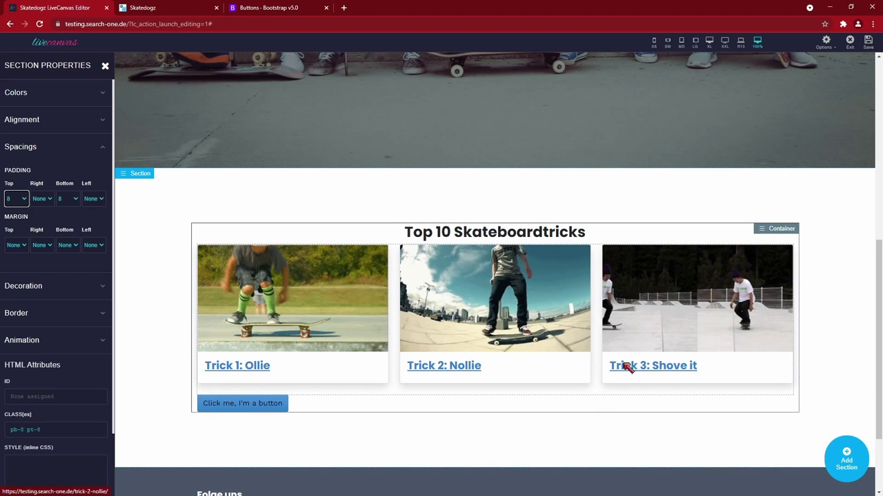
# - In the container's HTML, try the text-center class on the button link, then replace it with ms-auto
pyautogui.click(764, 229)
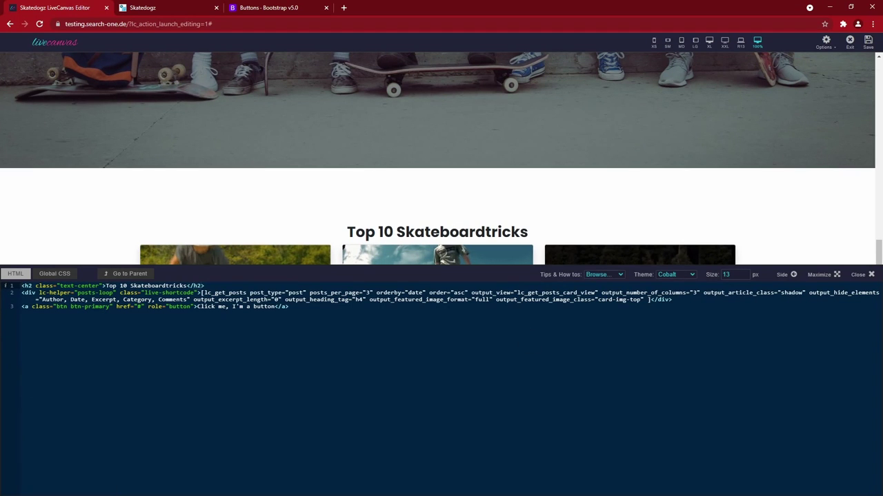
pyautogui.write('text-center')
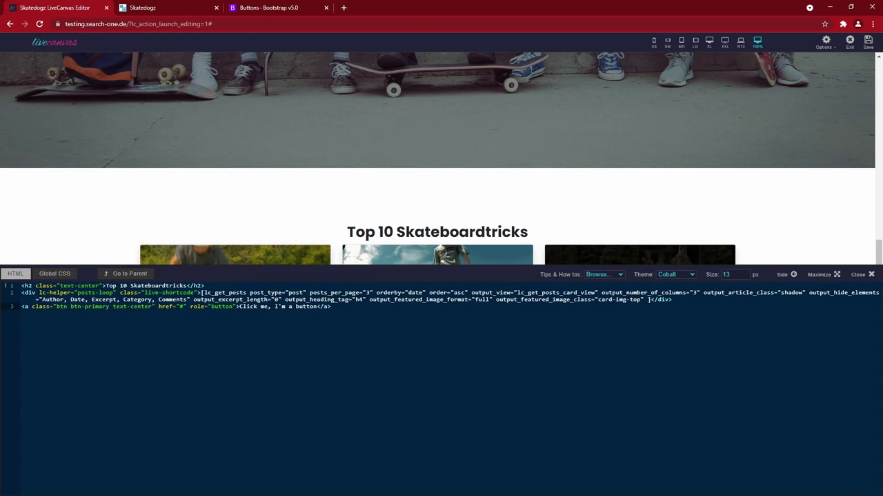
pyautogui.hotkey('ctrl', 'shift', 'Left')
pyautogui.hotkey('ctrl', 'shift', 'Left')
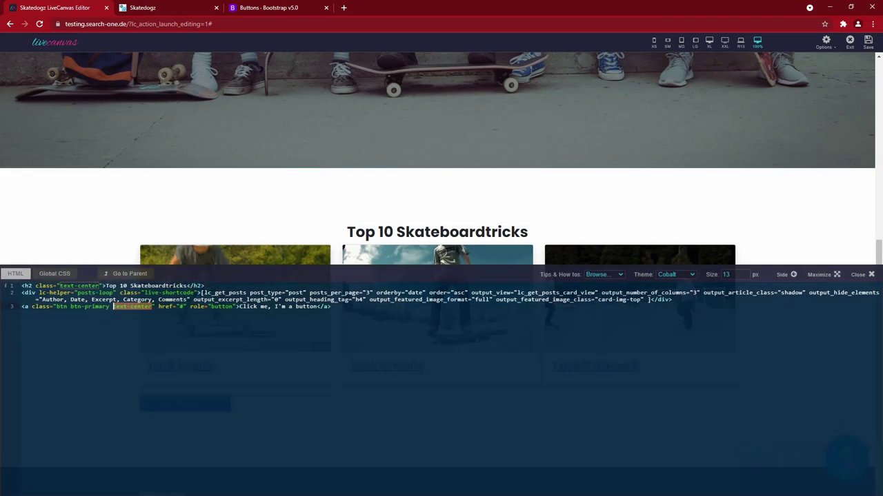
# - Copy the right-aligned buttons example from the Bootstrap Buttons documentation and paste it above the button link in the container's HTML
pyautogui.hotkey('ctrl', '3')
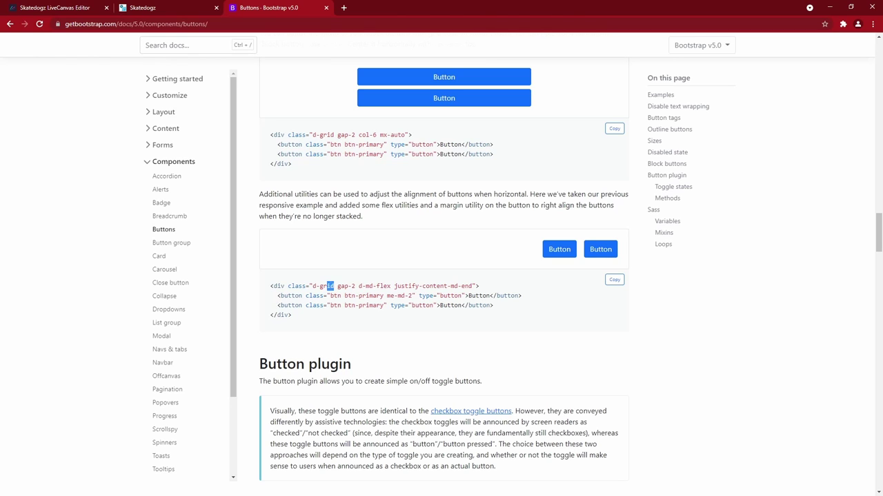
pyautogui.moveTo(293, 315); pyautogui.dragTo(270, 287)
pyautogui.hotkey('ctrl', 'c')
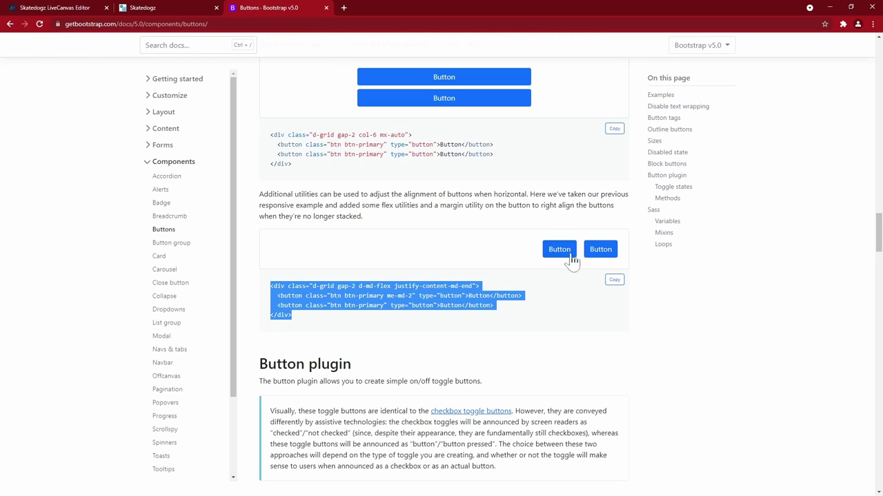
pyautogui.click(73, 8)
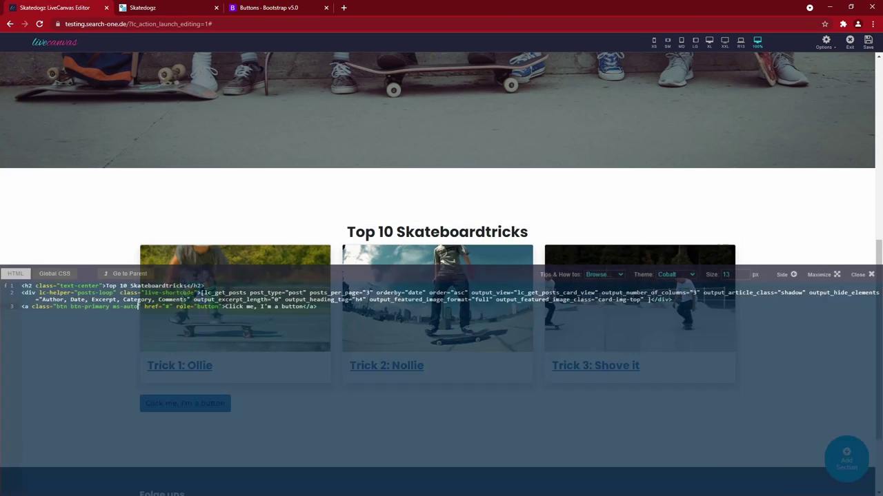
pyautogui.hotkey('ctrl', 'v')
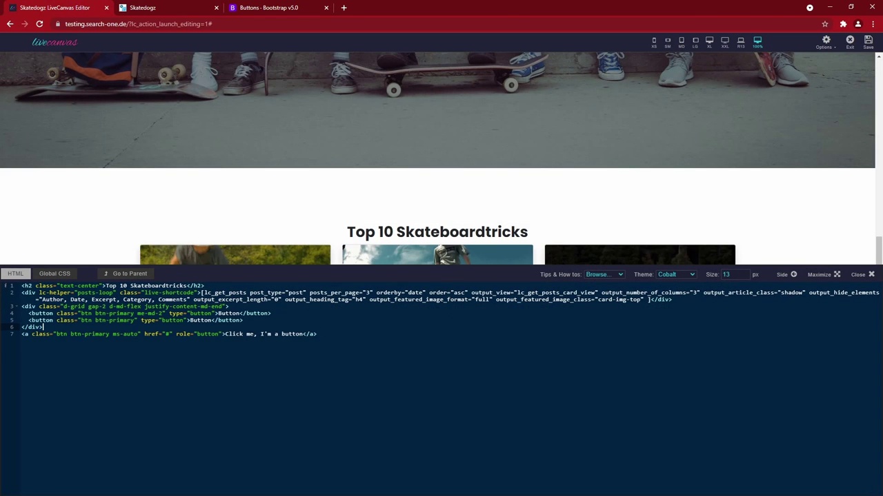
# - Move the button link into the d-grid wrapper in place of its two sample buttons and close the HTML editor
pyautogui.press('Down')
pyautogui.press('Home')
pyautogui.hotkey('shift', 'End')
pyautogui.hotkey('ctrl', 'c')
pyautogui.press('Delete')
pyautogui.press('Up')
pyautogui.press('Up')
pyautogui.press('Up')
pyautogui.press('Home')
pyautogui.hotkey('shift', 'Down')
pyautogui.hotkey('shift', 'End')
pyautogui.hotkey('ctrl', 'v')
pyautogui.scroll(-2, 359, 209)
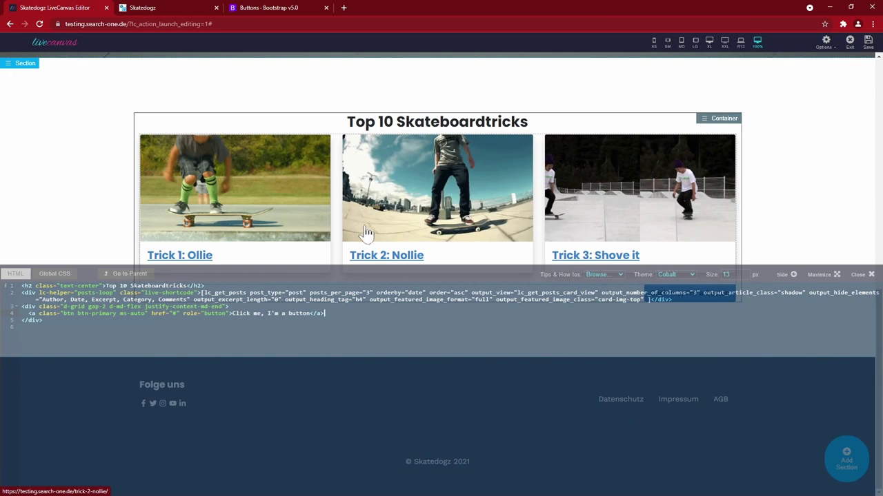
pyautogui.click(560, 343)
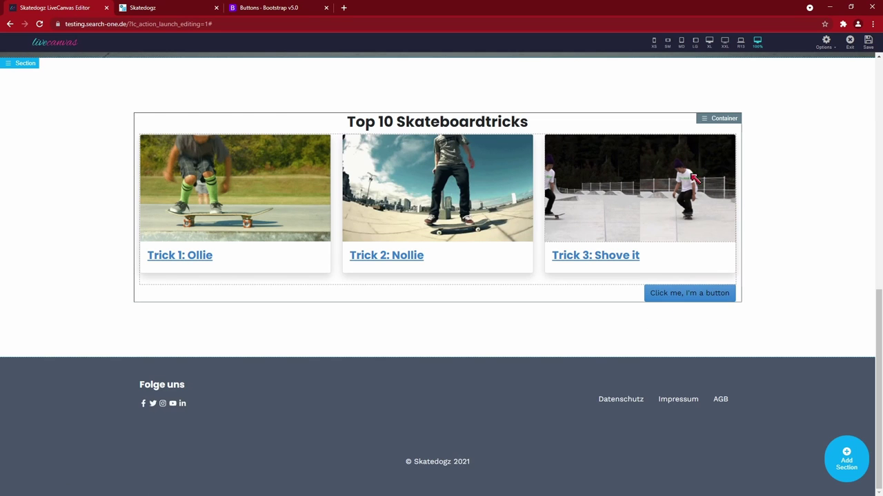
# - Add the mb-4 class to the Top 10 Skateboardtricks heading in the container's HTML
pyautogui.click(711, 123)
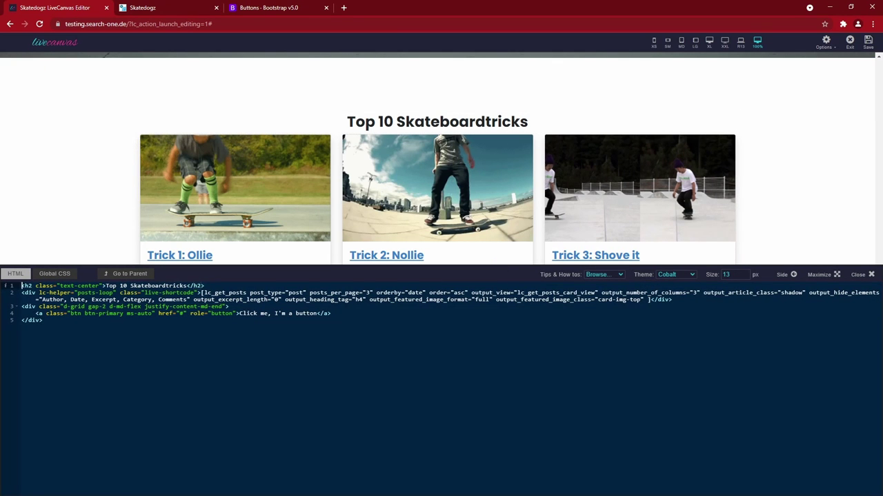
pyautogui.write('mb-2')
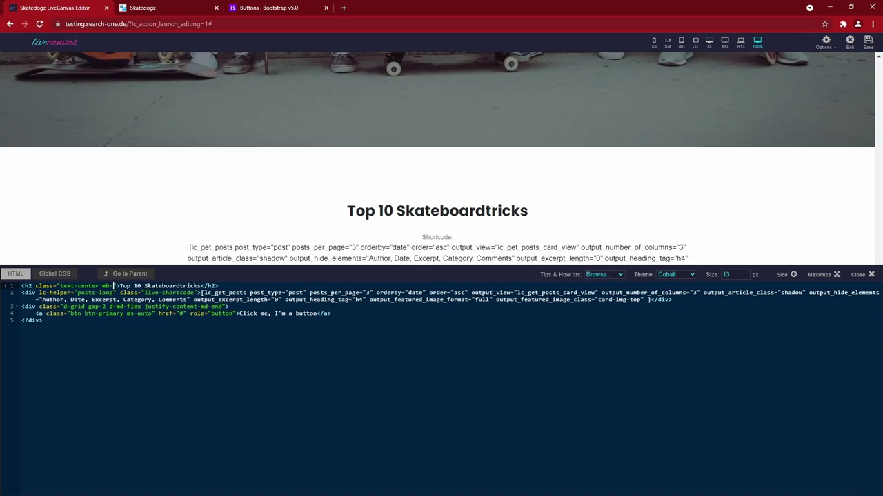
pyautogui.press('BackSpace')
pyautogui.write('4')
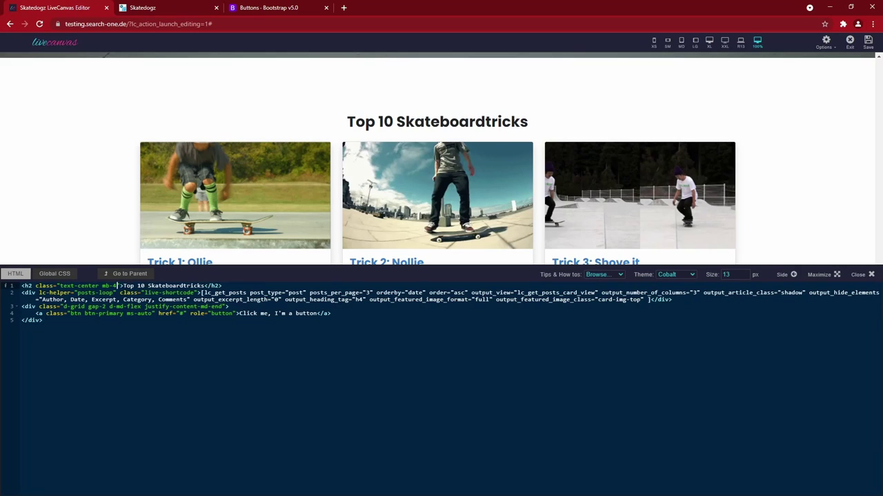
pyautogui.click(21, 285)
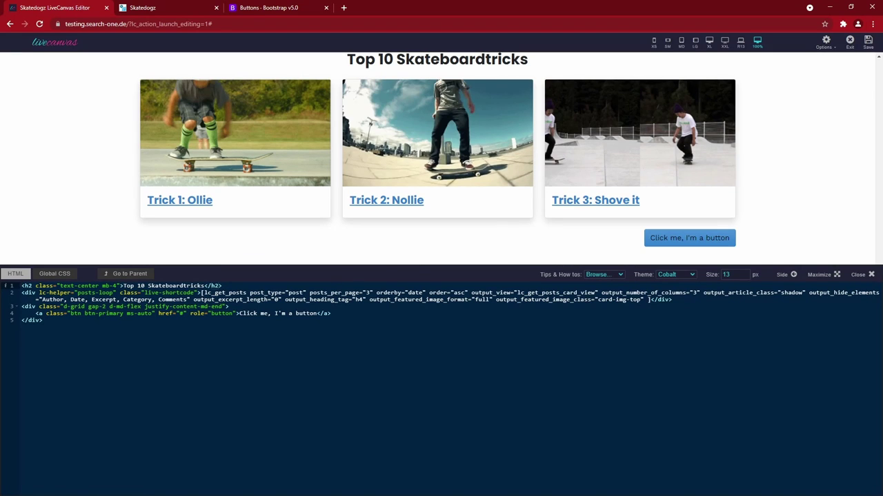
# - Add global CSS giving .btn-primary the background var(--bs-primary) and its hover state var(--bs-secondary), both with text color var(--bs-light)
pyautogui.click(59, 276)
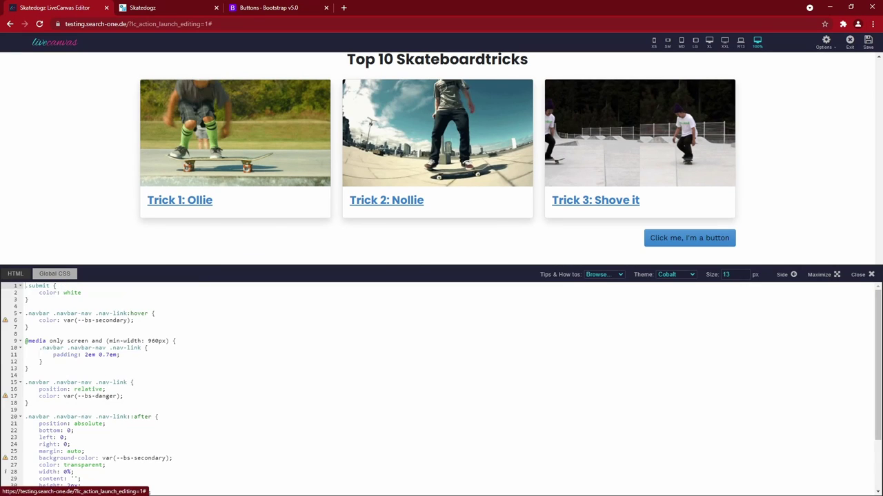
pyautogui.scroll(-3, 441, 387)
pyautogui.click(120, 486)
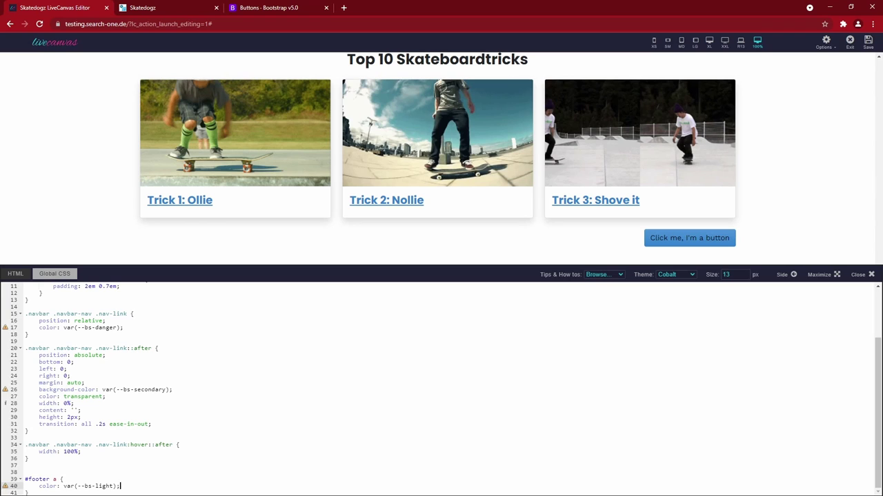
pyautogui.press('Down')
pyautogui.press('Down')
pyautogui.press('Down')
pyautogui.press('Down')
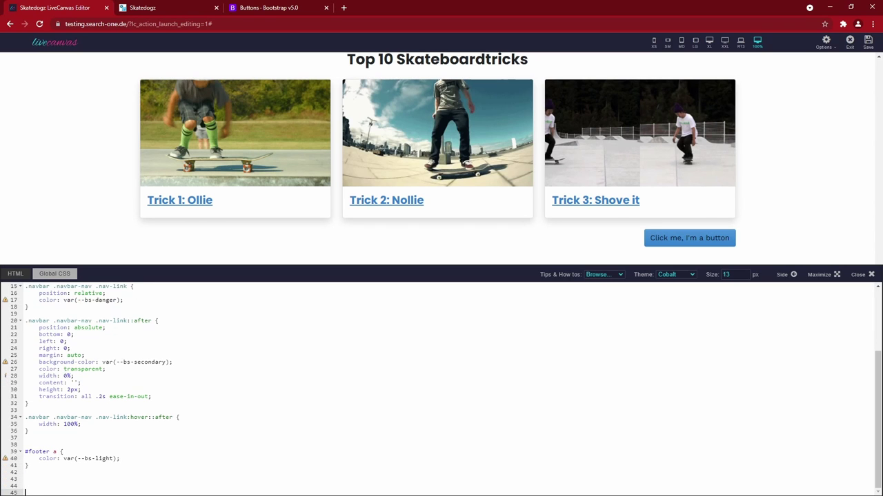
pyautogui.write('.btn-primary {     background: var(--bs-primary);     color: var(--bs-light); }  .btn-primary:hover {     background: var(--bs-secondary);     color: var(--bs-light); }')
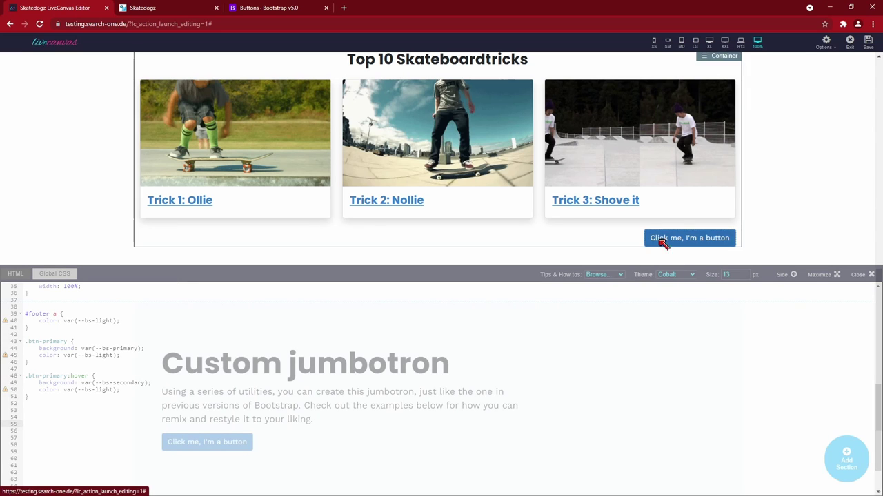
# - In the container's HTML, change the button wrapper's alignment class to justify-content-end and label the button Alle Tricks anschauen
pyautogui.click(13, 273)
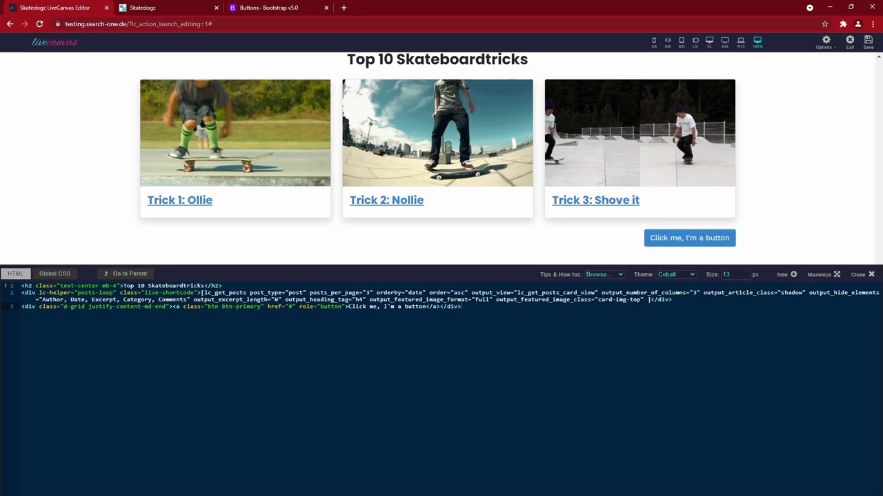
pyautogui.moveTo(88, 306); pyautogui.dragTo(167, 306)
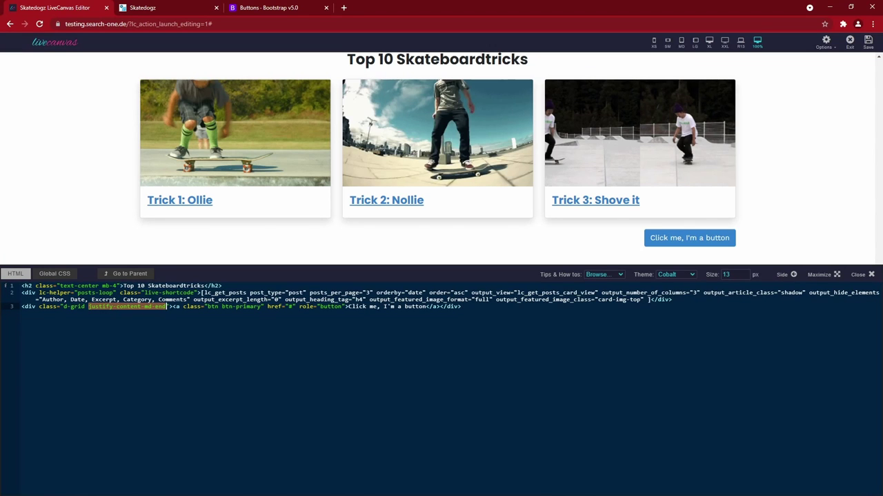
pyautogui.doubleClick(147, 306)
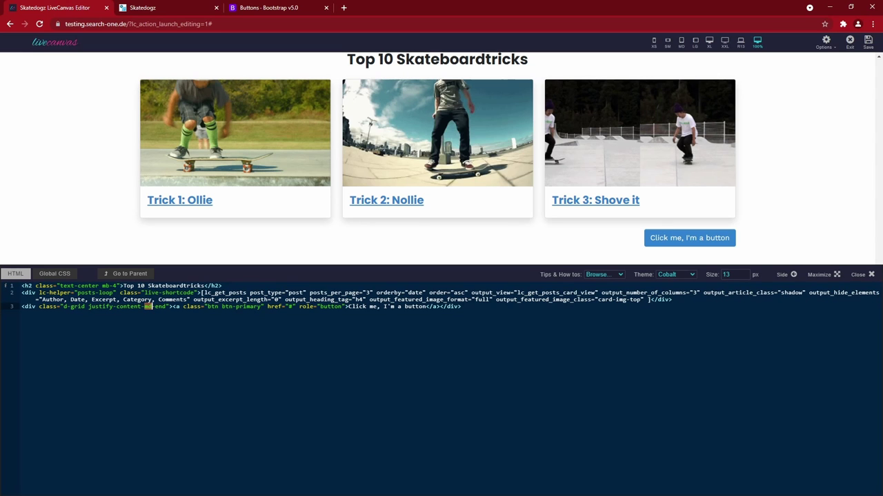
pyautogui.press('BackSpace')
pyautogui.press('BackSpace')
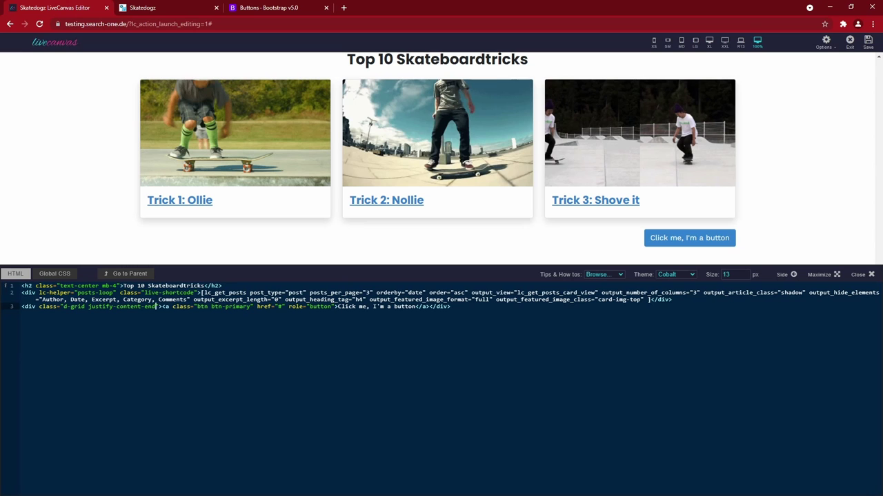
pyautogui.press('BackSpace')
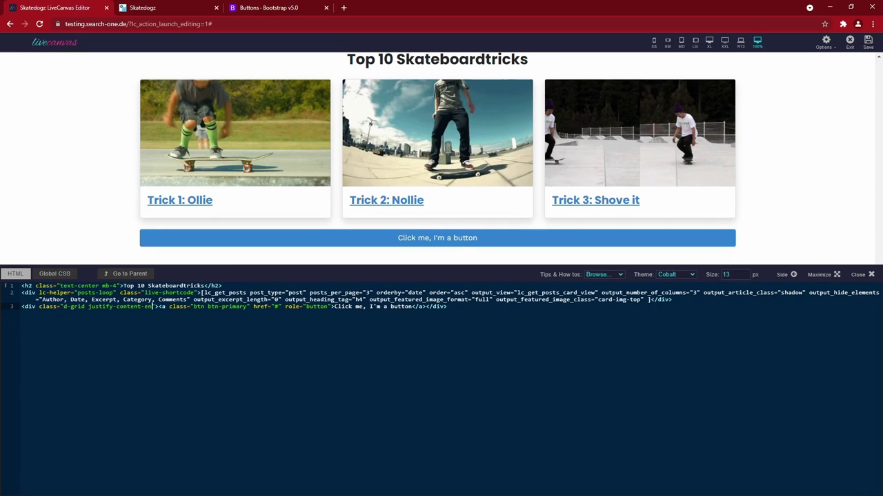
pyautogui.write('d')
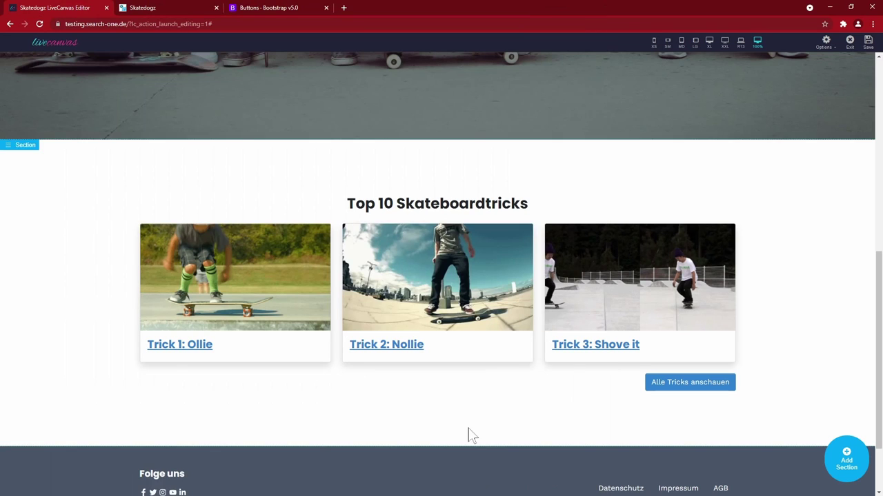
# - Add a new section above the footer with a standard-width grid of two equal columns
pyautogui.click(843, 469)
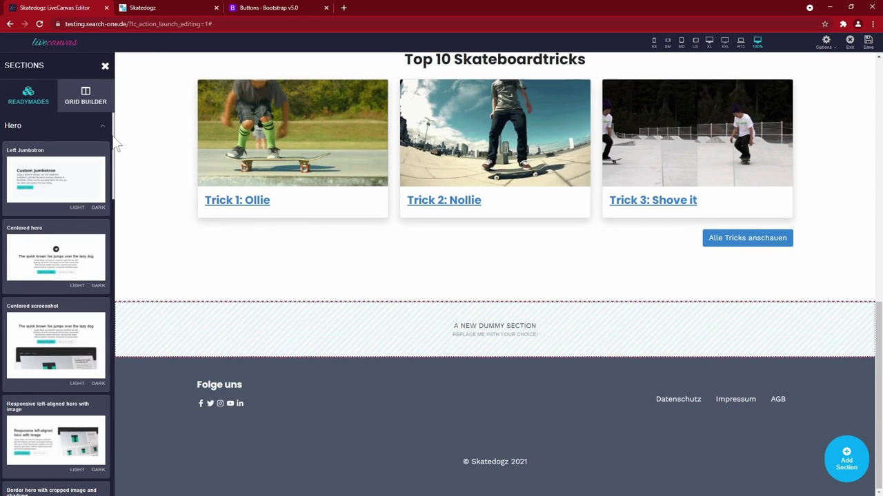
pyautogui.moveTo(117, 142)
pyautogui.mouseDown()
pyautogui.moveTo(118, 154)
pyautogui.moveTo(118, 131)
pyautogui.mouseUp()
pyautogui.click(85, 97)
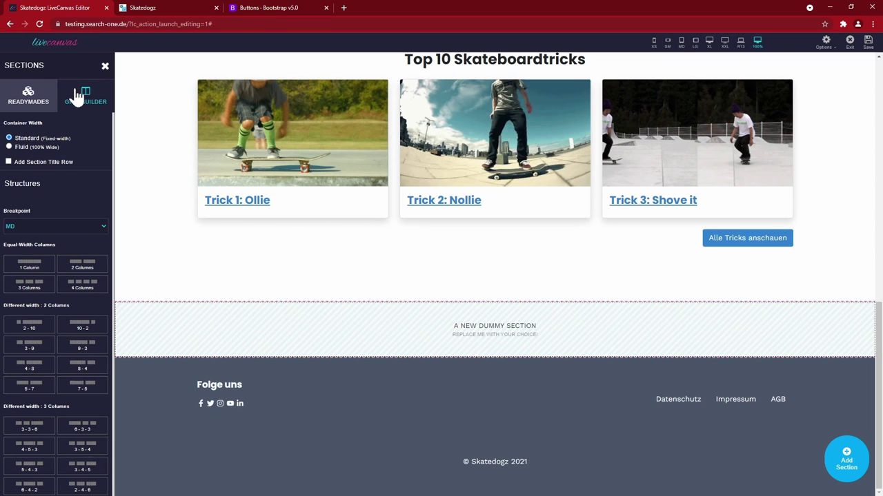
pyautogui.scroll(15, 360, 302)
pyautogui.scroll(-1, 362, 268)
pyautogui.scroll(-12, 361, 262)
pyautogui.click(82, 265)
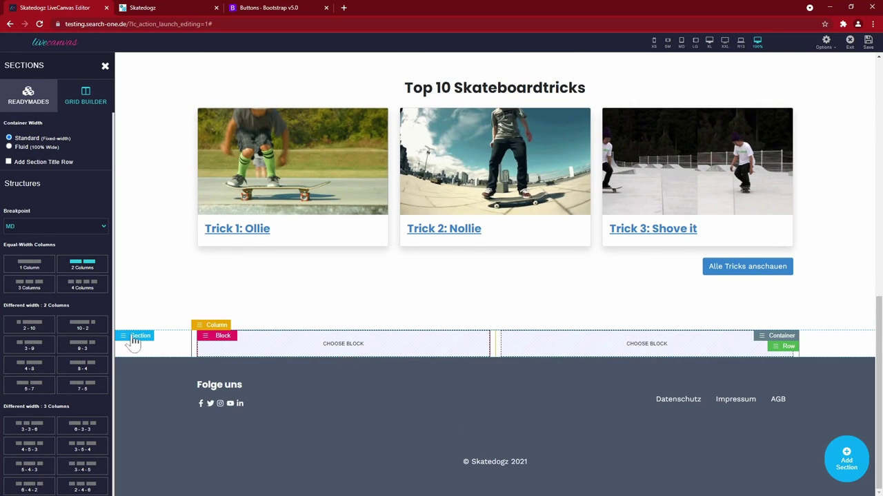
# - Set the new section's background to the media library photo of the airborne skateboarder in Full format
pyautogui.click(130, 338)
pyautogui.click(99, 286)
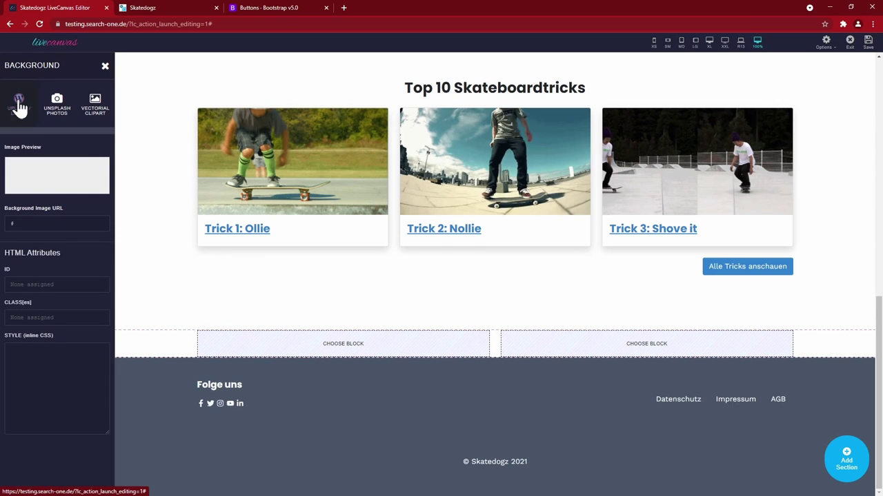
pyautogui.click(19, 108)
pyautogui.click(534, 166)
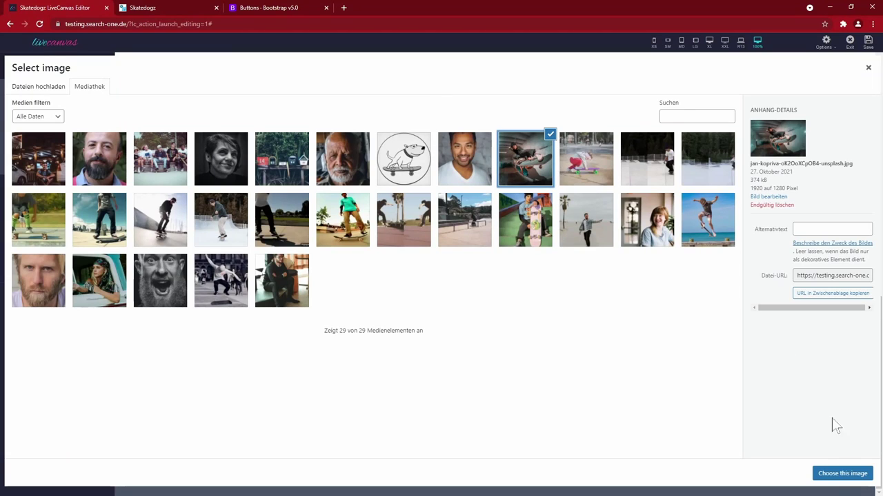
pyautogui.click(846, 475)
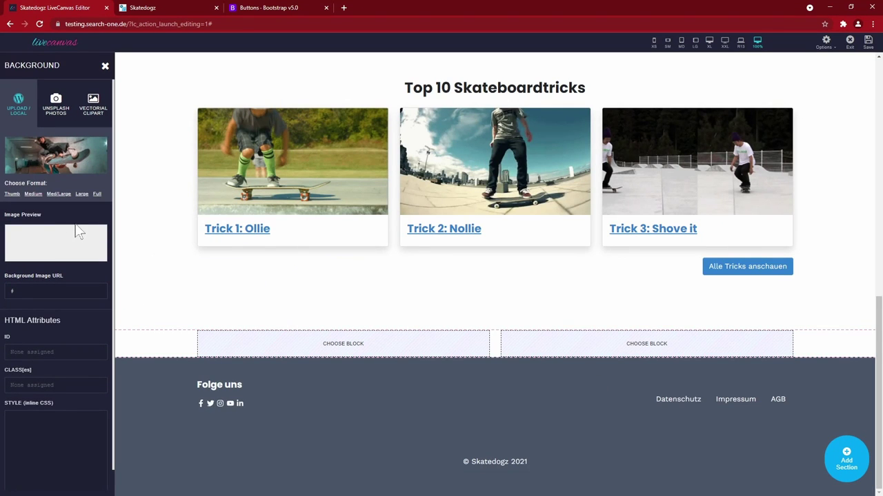
pyautogui.click(97, 195)
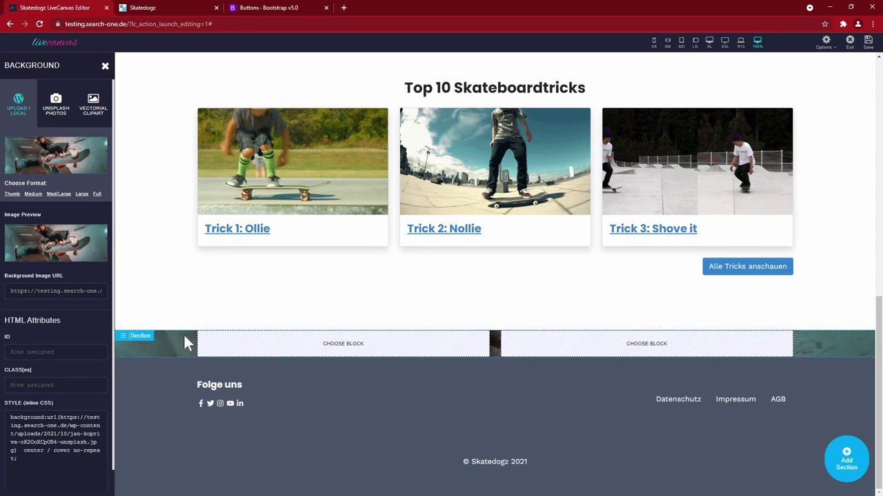
# - Append background-color:#444; background-blend-mode: overlay; to the new section's inline CSS and close its properties
pyautogui.click(137, 338)
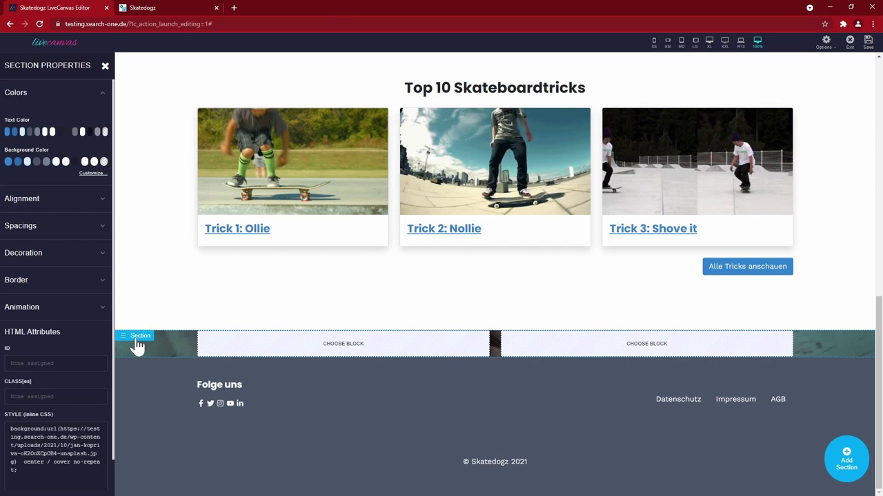
pyautogui.click(16, 422)
pyautogui.write('background-color:#444; background-blend-mode: overlay;')
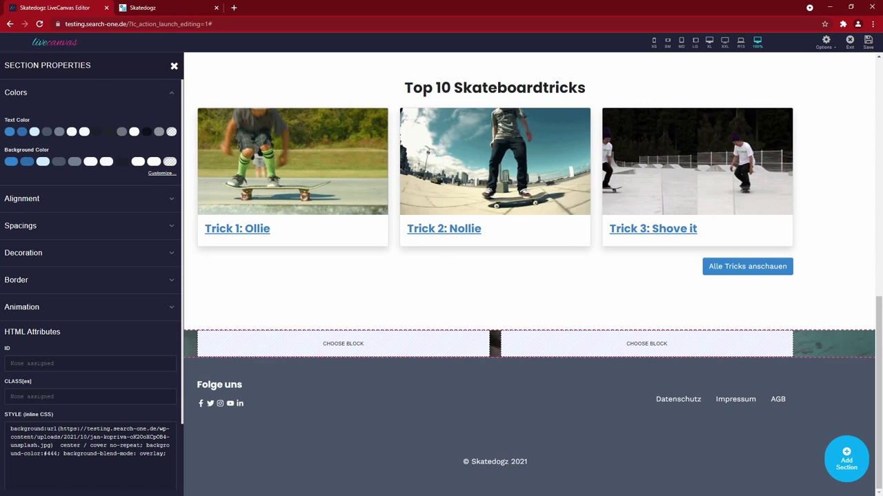
pyautogui.click(193, 343)
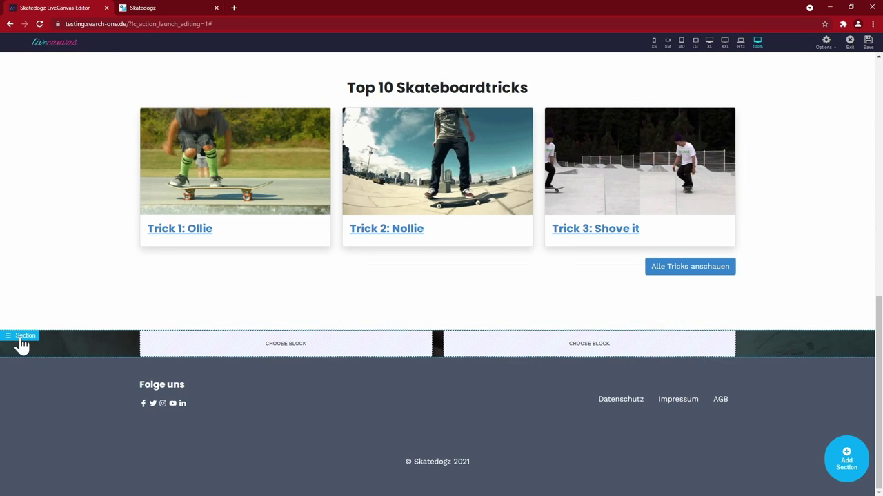
# - Replace the two empty blocks in the section's HTML with a Was wir machen column and a column for Kurse & Camps and Kinder und Jugendarbeit
pyautogui.click(20, 337)
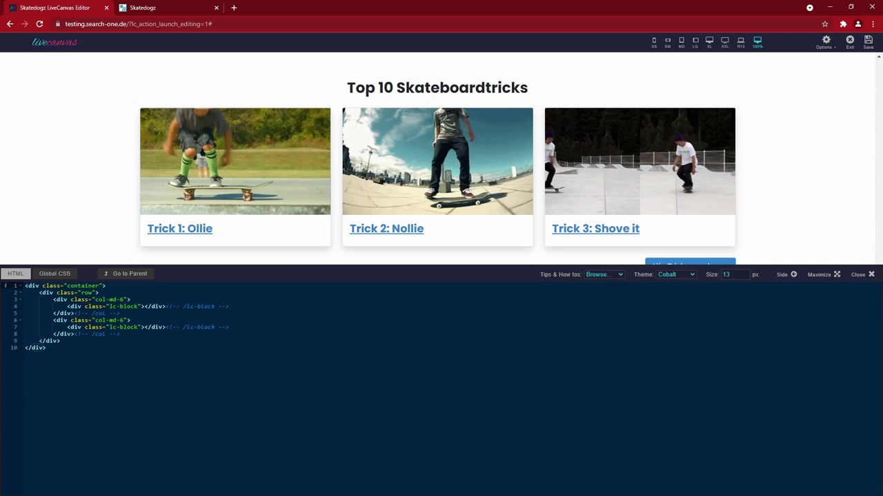
pyautogui.moveTo(67, 306); pyautogui.dragTo(230, 307)
pyautogui.press('BackSpace')
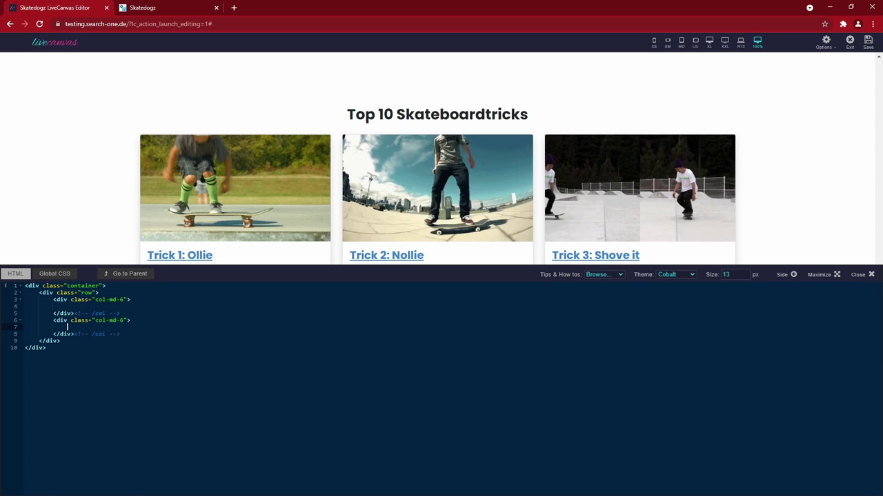
pyautogui.hotkey('ctrl', 'z')
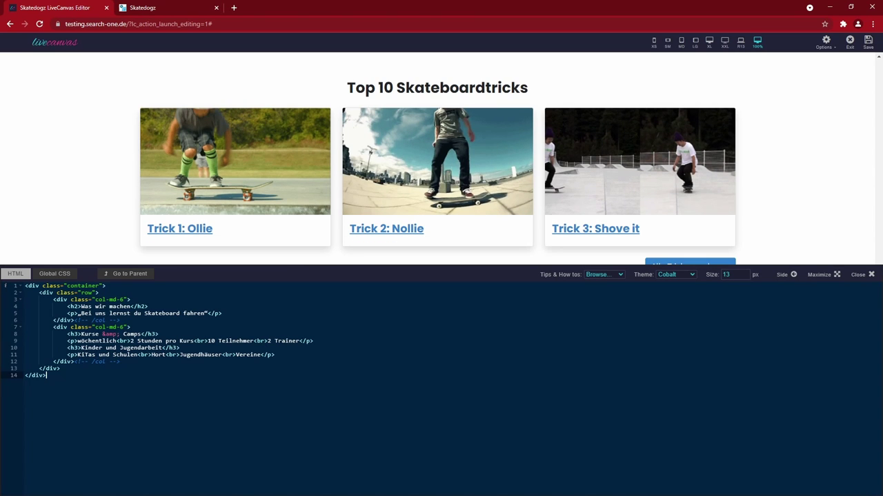
pyautogui.click(865, 275)
# - Set the skateboarder section's top and bottom padding to 8
pyautogui.scroll(-2, 482, 400)
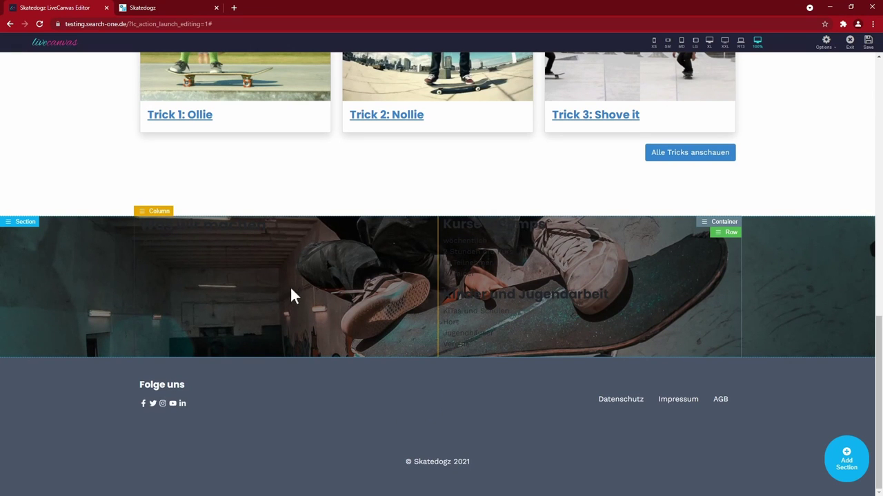
pyautogui.click(9, 227)
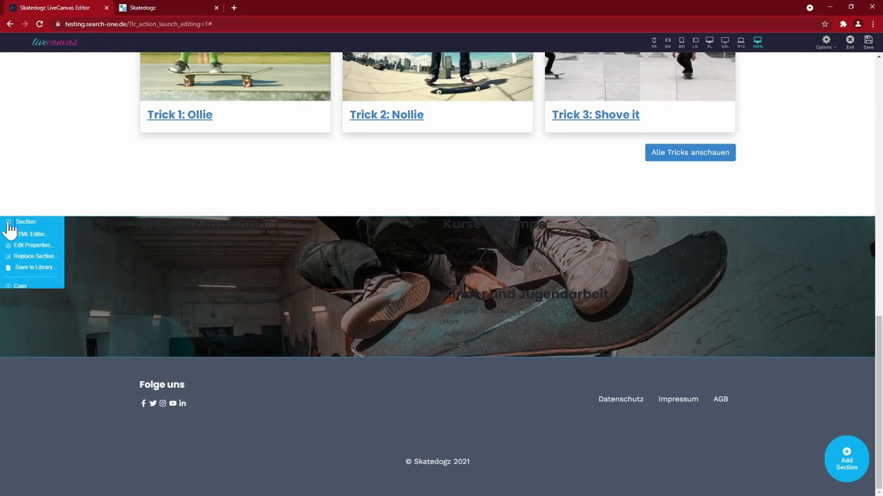
pyautogui.click(53, 235)
pyautogui.click(19, 198)
pyautogui.click(11, 253)
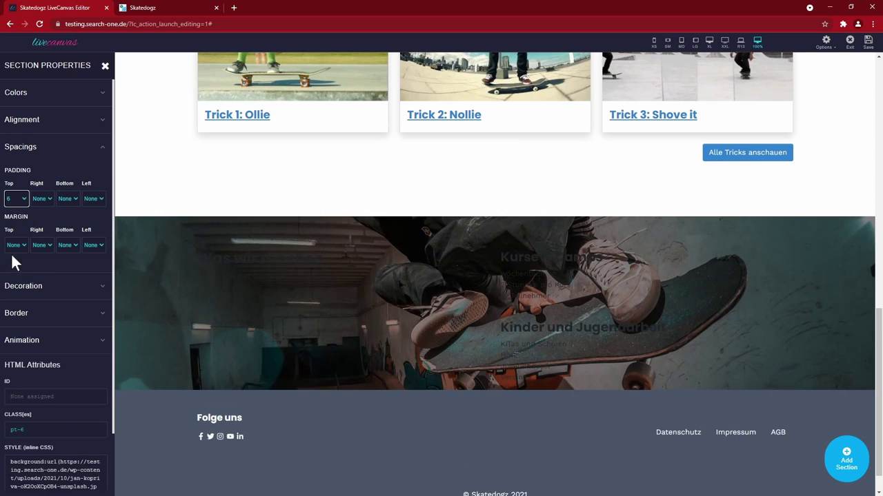
pyautogui.click(68, 198)
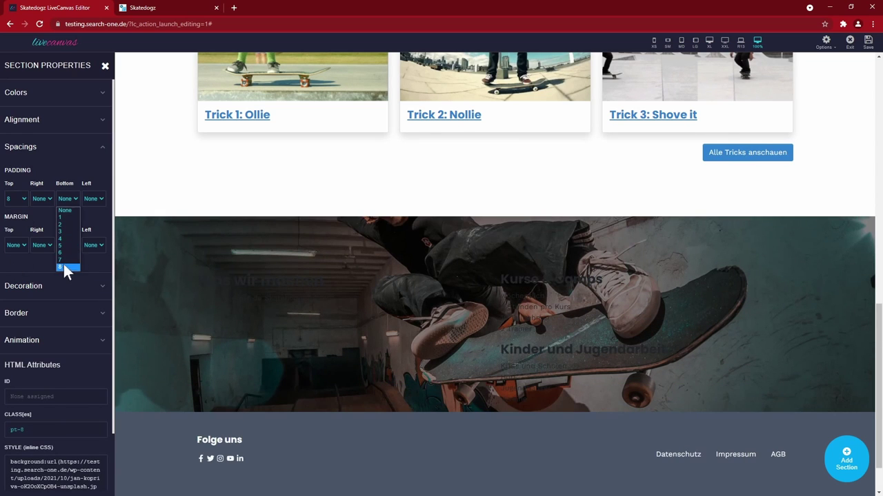
pyautogui.click(63, 265)
# - Set the top and bottom margin of the container in the skateboarder section to 8
pyautogui.click(765, 282)
pyautogui.click(699, 288)
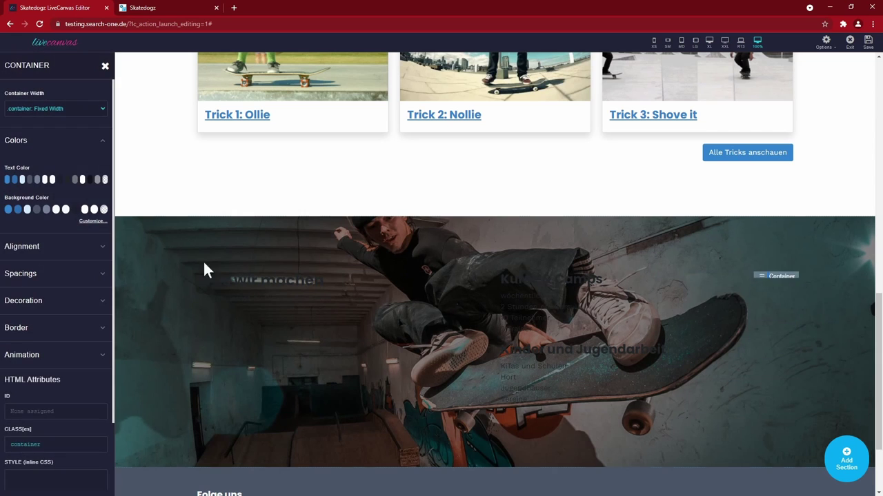
pyautogui.click(60, 273)
pyautogui.click(25, 293)
pyautogui.click(14, 361)
pyautogui.click(67, 293)
pyautogui.click(66, 361)
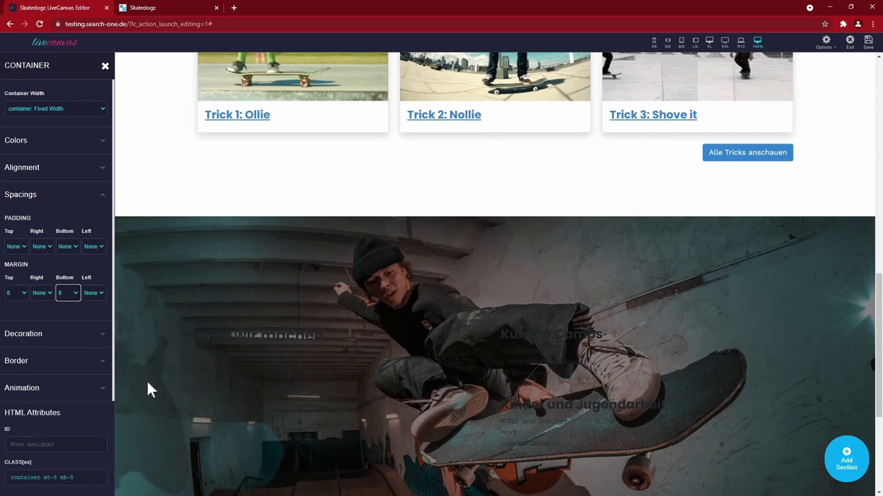
# - Set the skateboarder section's text colour to white
pyautogui.scroll(-2, 483, 276)
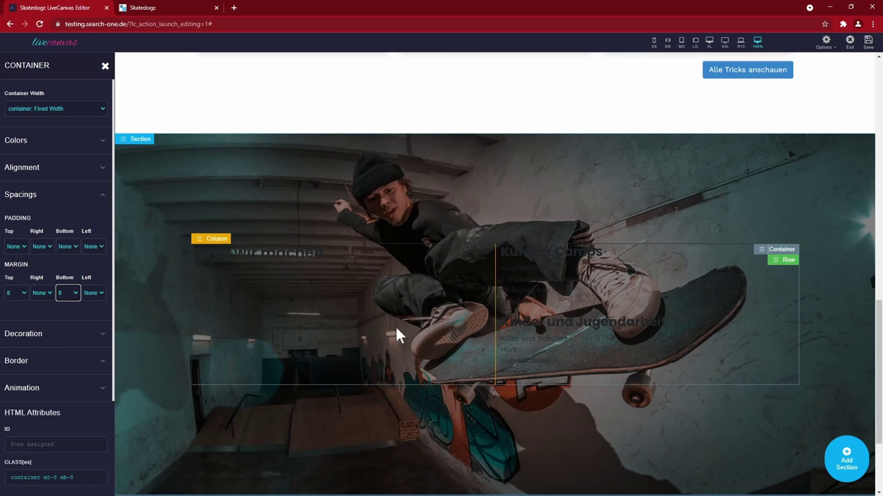
pyautogui.click(124, 139)
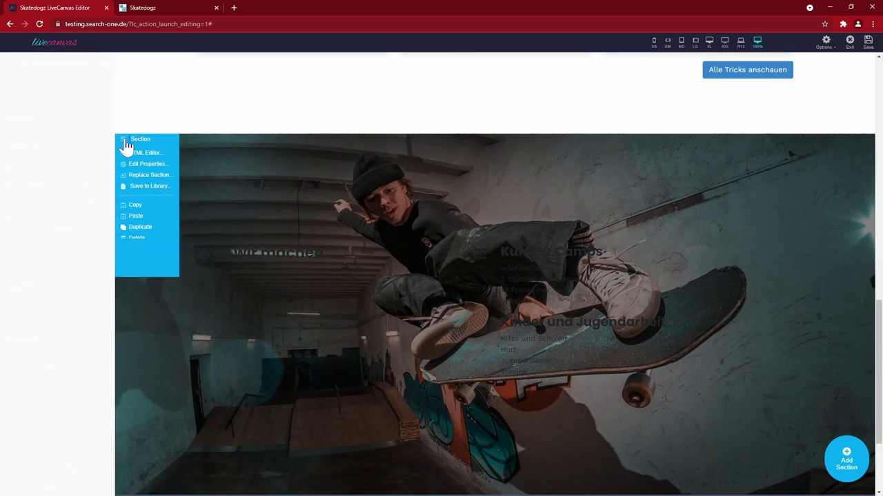
pyautogui.click(125, 144)
pyautogui.click(102, 95)
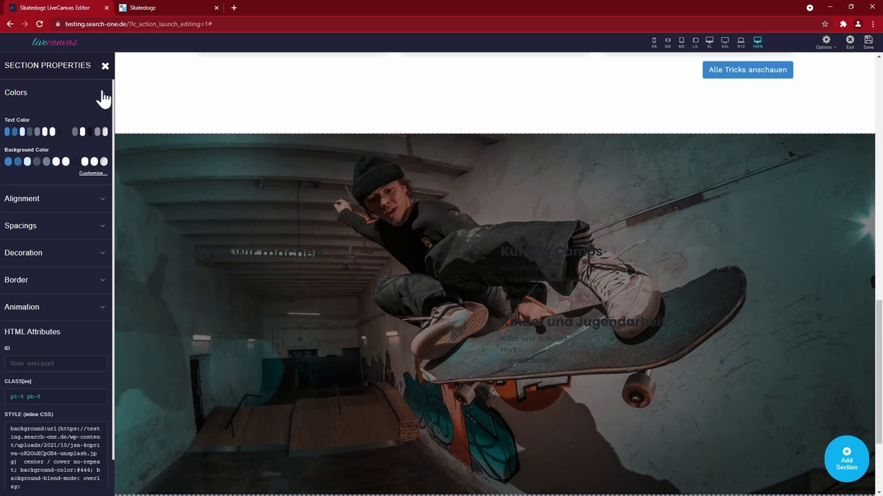
pyautogui.click(82, 131)
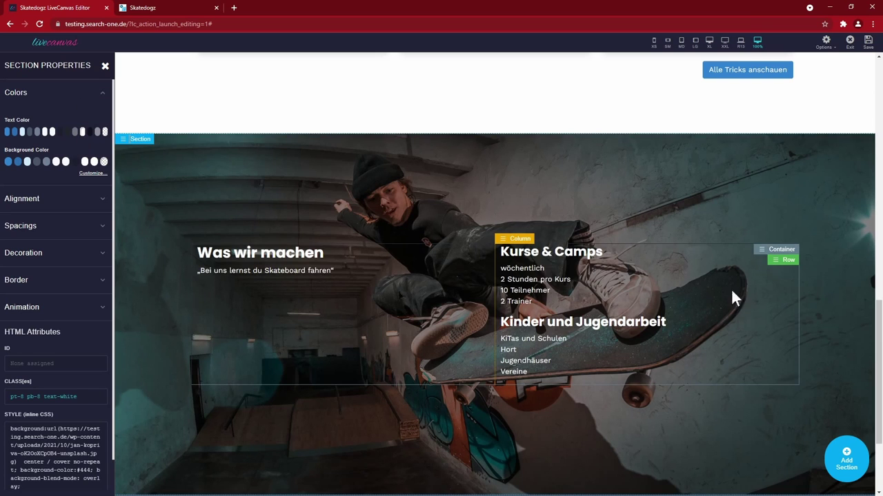
# - Set the padding of the container in the skateboarder section to 4 on all four sides
pyautogui.click(765, 249)
pyautogui.click(722, 255)
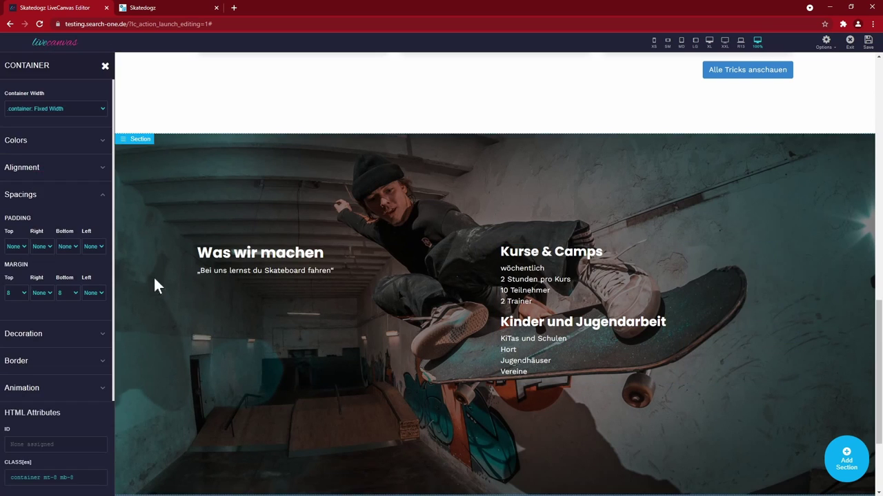
pyautogui.click(16, 246)
pyautogui.click(16, 305)
pyautogui.press('Tab')
pyautogui.press('4')
pyautogui.press('Tab')
pyautogui.press('4')
pyautogui.press('Tab')
pyautogui.press('4')
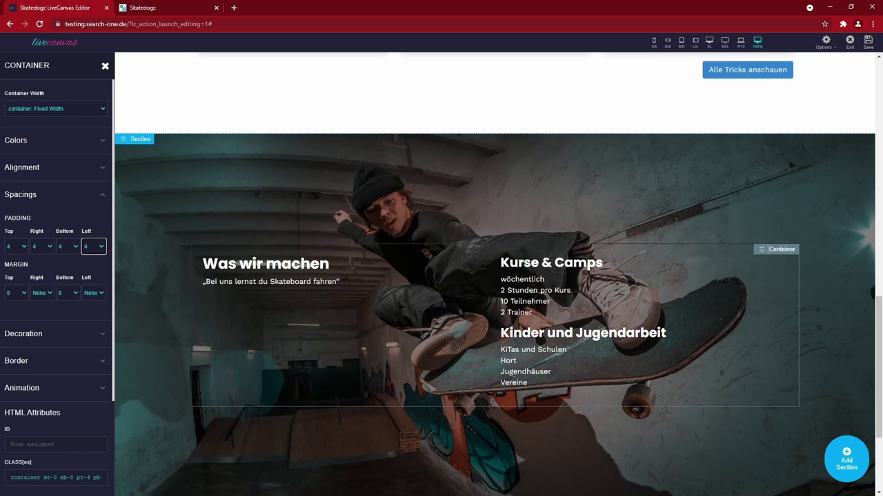
pyautogui.scroll(-2, 285, 280)
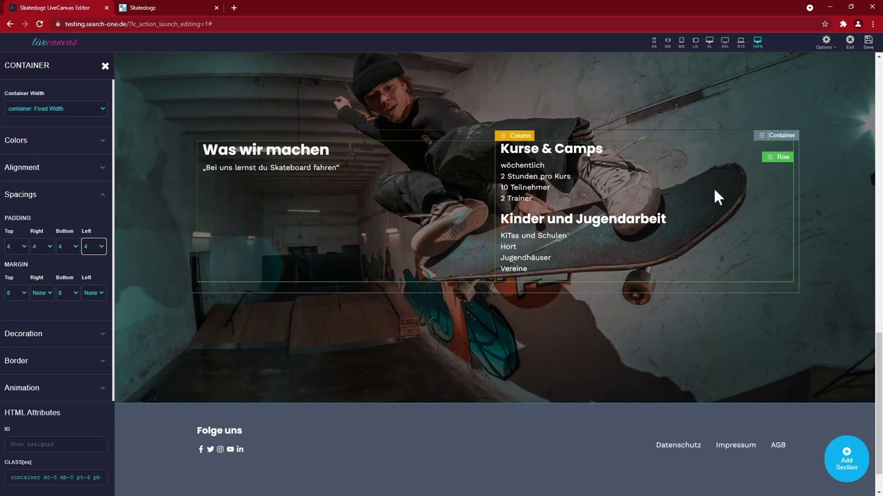
# - In the page's full HTML, cut the hero box's inline background-color and border-radius styling and give the box the class mbox instead
pyautogui.click(765, 138)
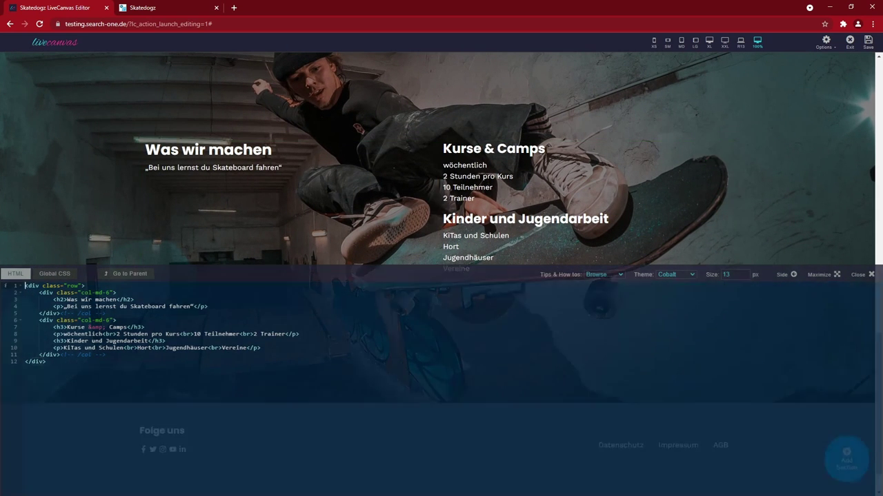
pyautogui.click(125, 274)
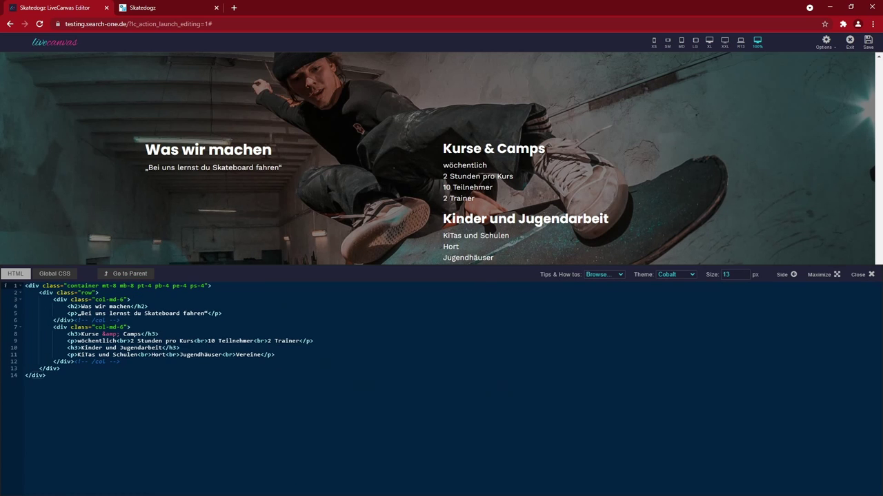
pyautogui.click(125, 274)
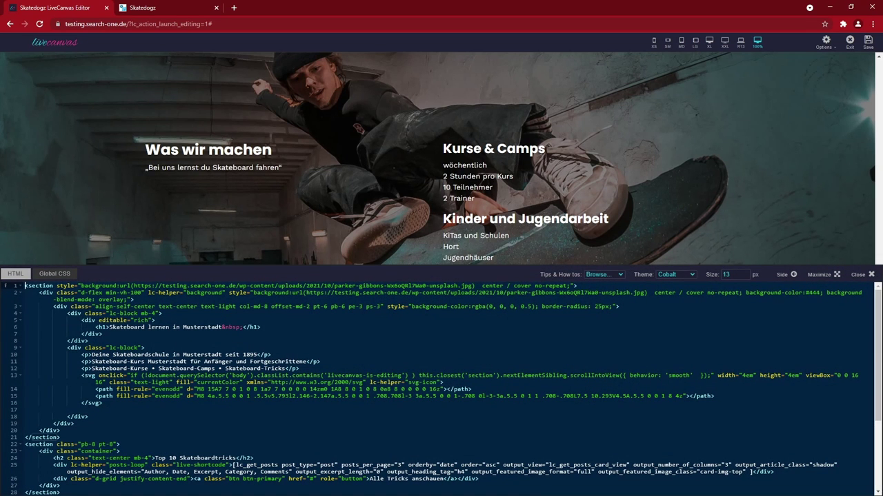
pyautogui.moveTo(387, 306); pyautogui.dragTo(619, 306)
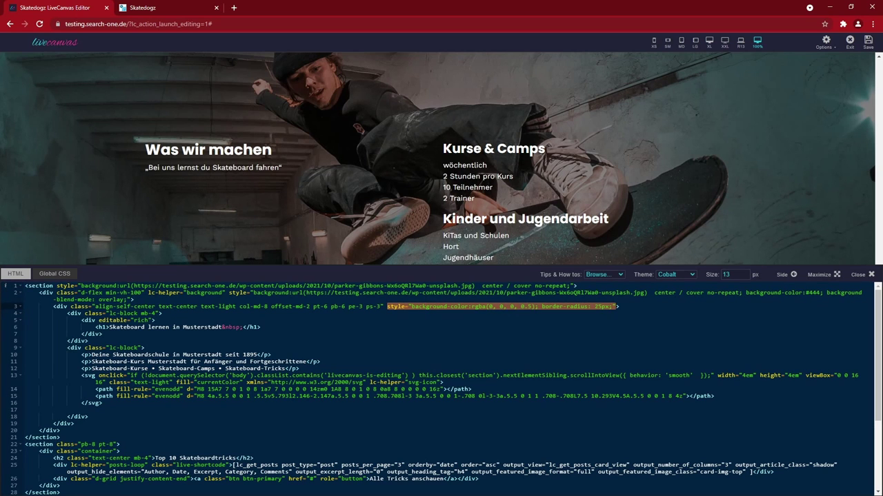
pyautogui.click(612, 306)
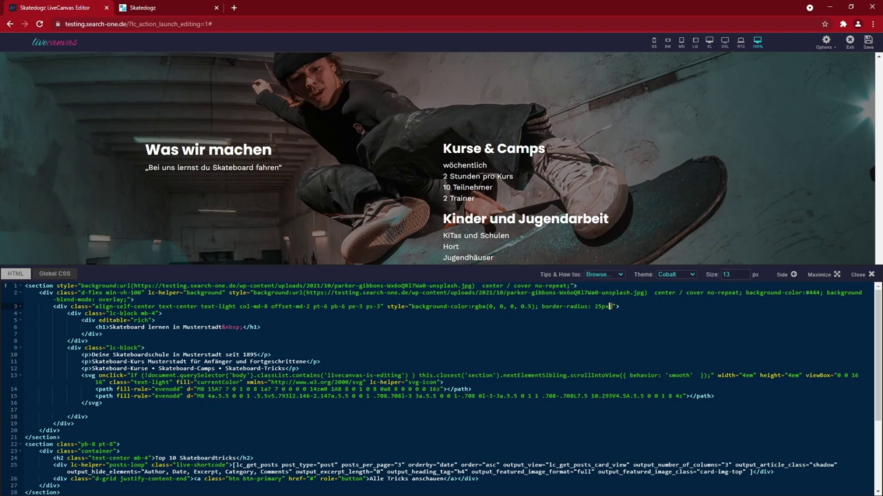
pyautogui.moveTo(591, 306); pyautogui.dragTo(405, 306)
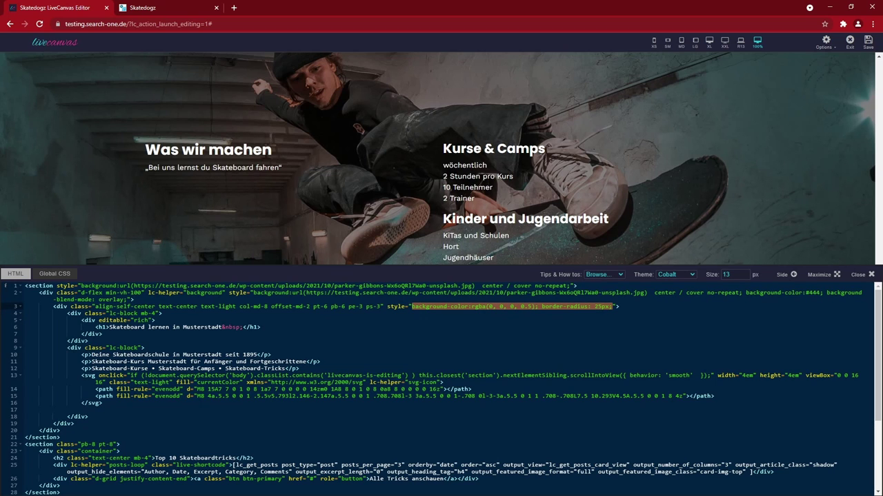
pyautogui.press('BackSpace')
pyautogui.press('BackSpace')
pyautogui.press('BackSpace')
pyautogui.press('BackSpace')
pyautogui.press('BackSpace')
pyautogui.press('BackSpace')
pyautogui.press('BackSpace')
pyautogui.press('BackSpace')
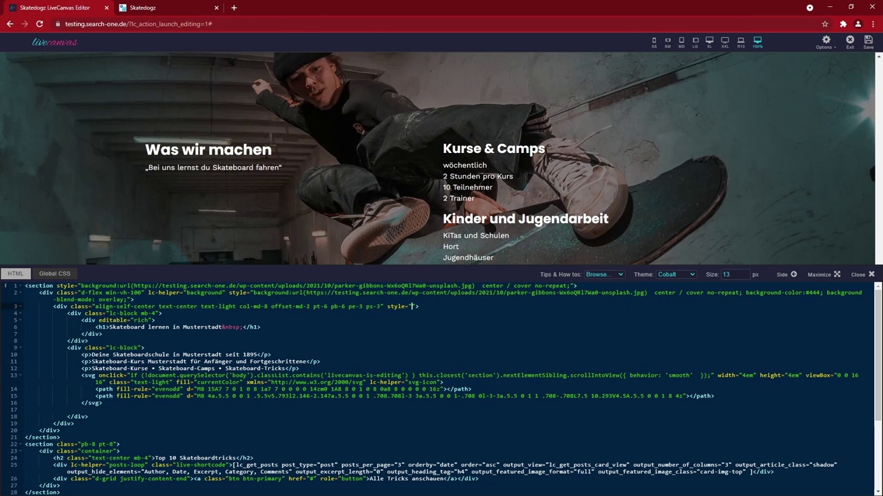
pyautogui.write('mbox')
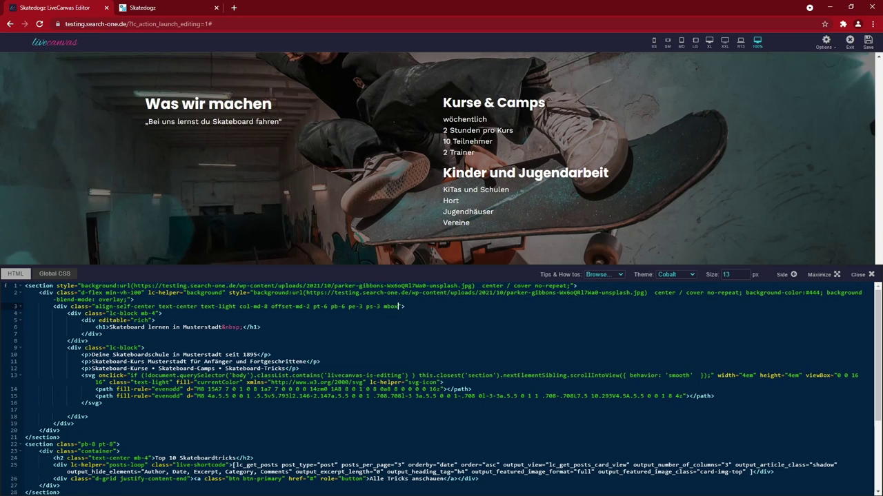
# - Add the class mbox to the Was wir machen section's container in the HTML
pyautogui.scroll(-3, 441, 386)
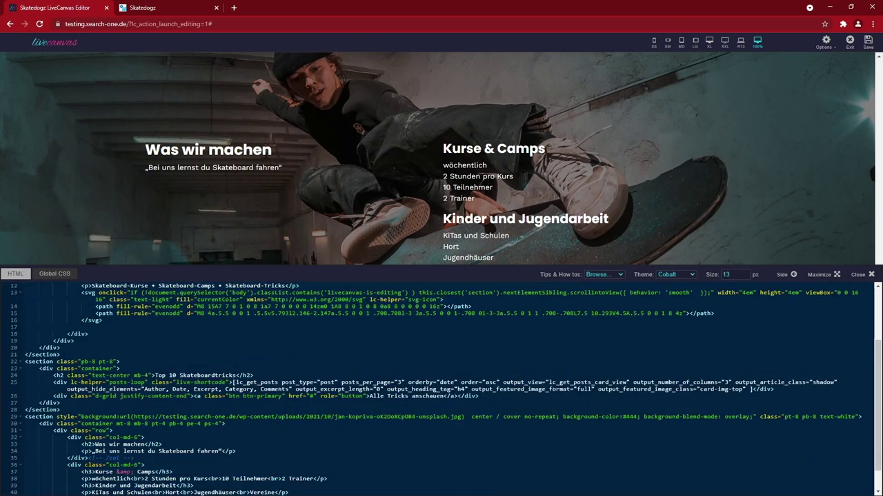
pyautogui.scroll(-1, 441, 386)
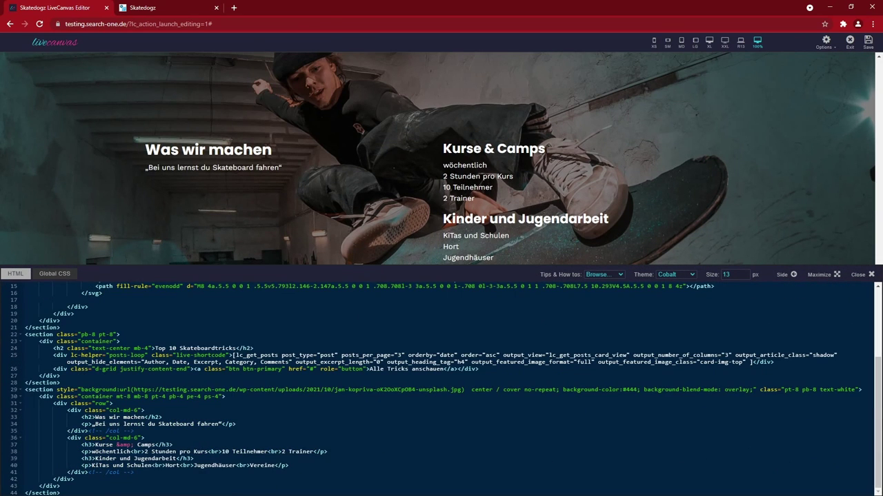
pyautogui.write('mbox')
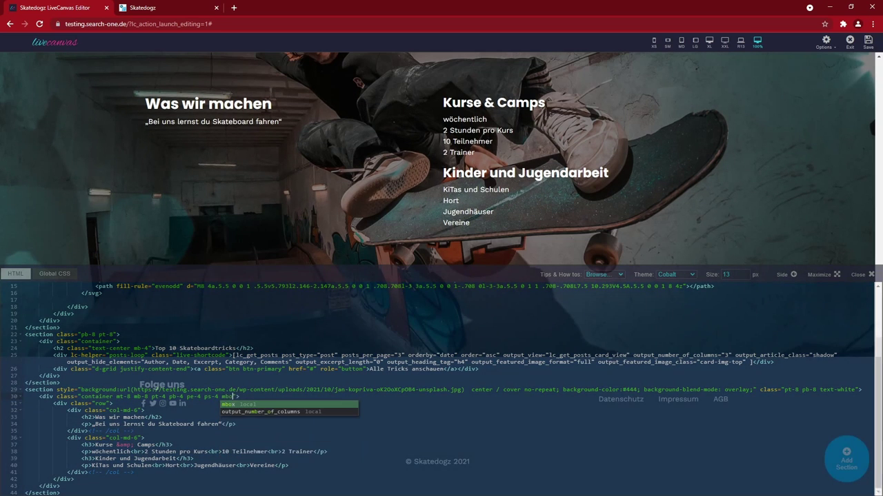
# - Add a global CSS rule .mbox with background-color:rgba(0, 0, 0, 0.5); border-radius: 25px; and close the code editor
pyautogui.click(55, 274)
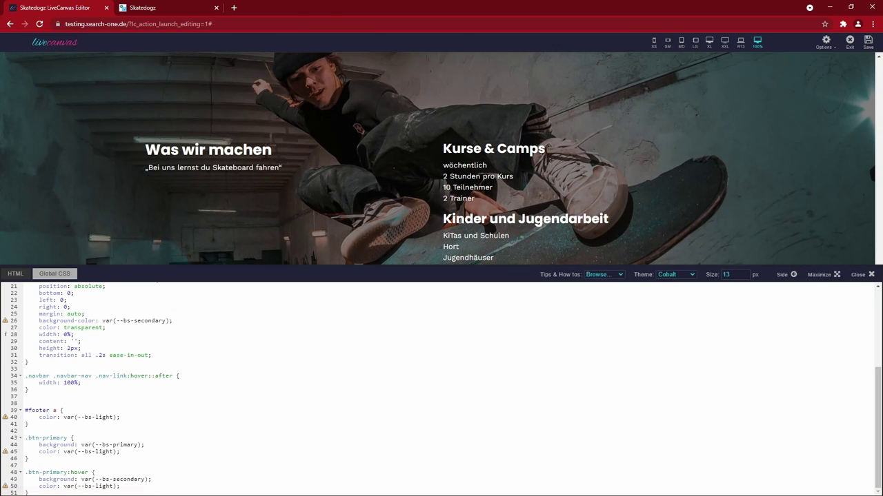
pyautogui.write('mbo')
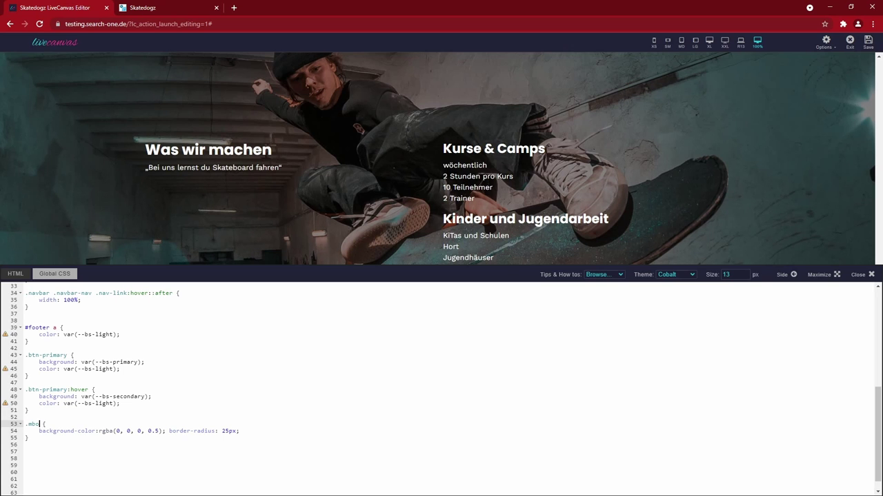
pyautogui.write('x')
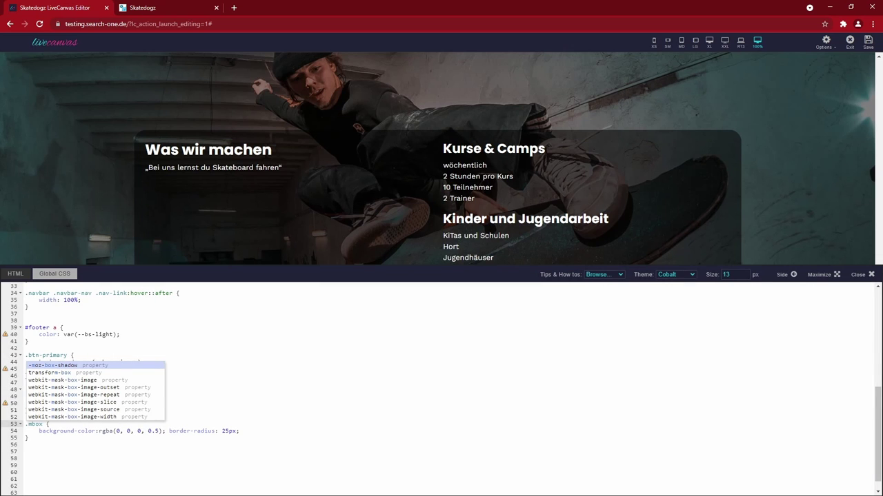
pyautogui.click(28, 438)
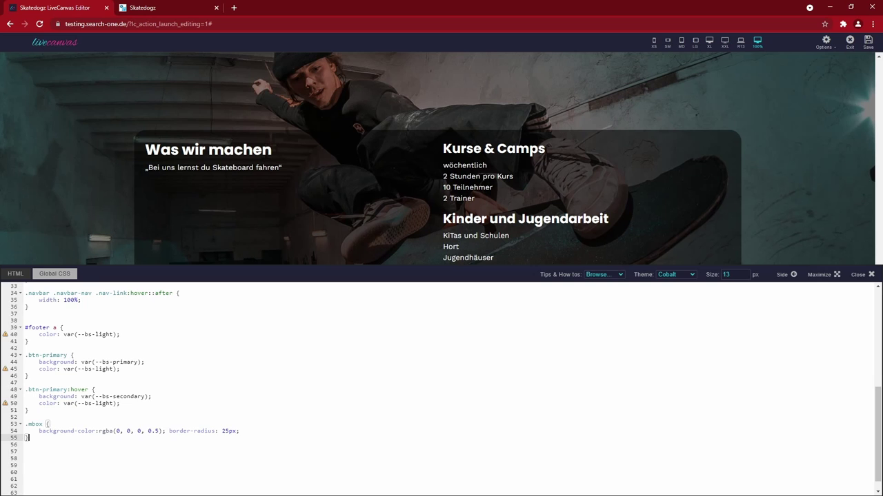
pyautogui.click(13, 276)
pyautogui.click(862, 274)
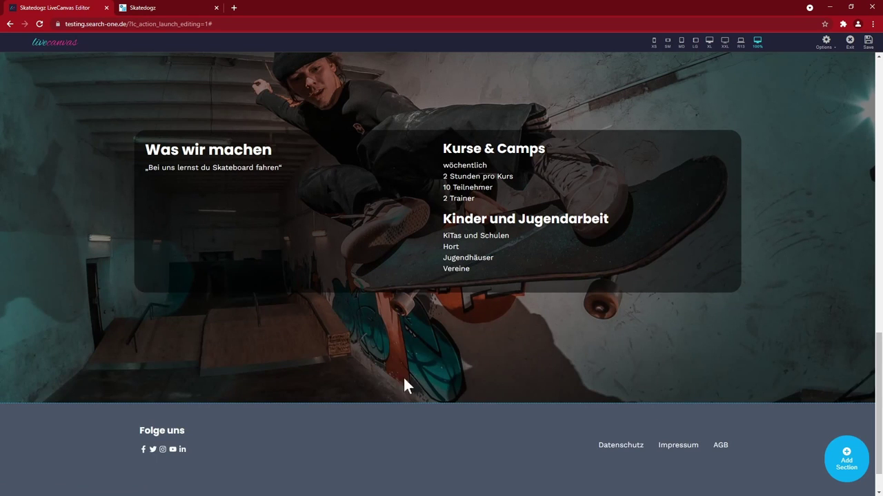
# - Check the Kurse, Termine and Camps layout and the first course image's enlarged view on the local reference page
pyautogui.scroll(1, 492, 333)
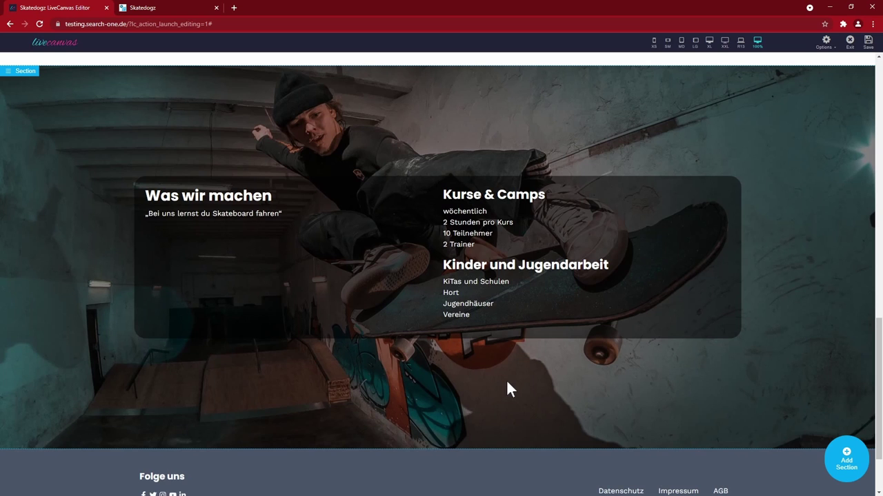
pyautogui.scroll(-1, 507, 383)
pyautogui.hotkey('alt', 'Tab')
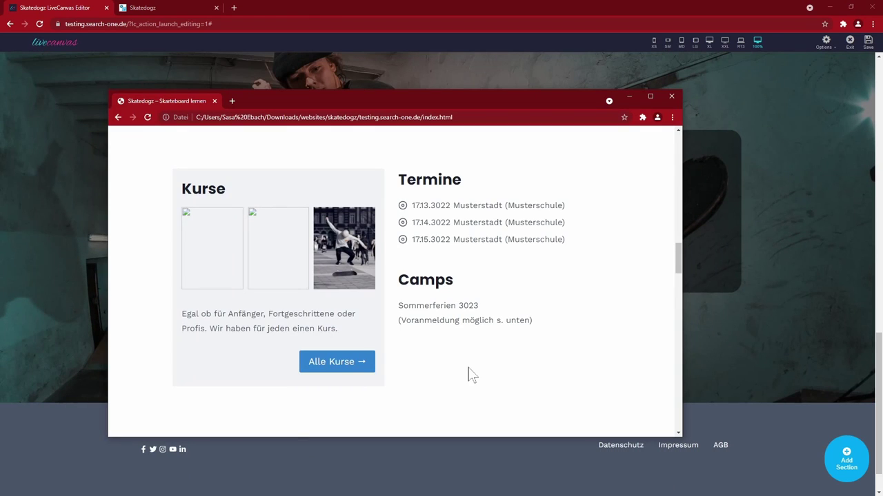
pyautogui.click(226, 259)
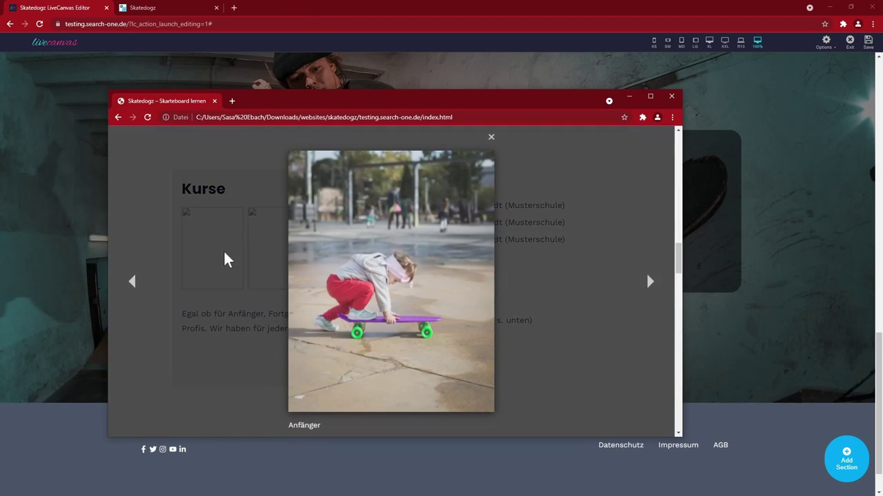
pyautogui.click(491, 138)
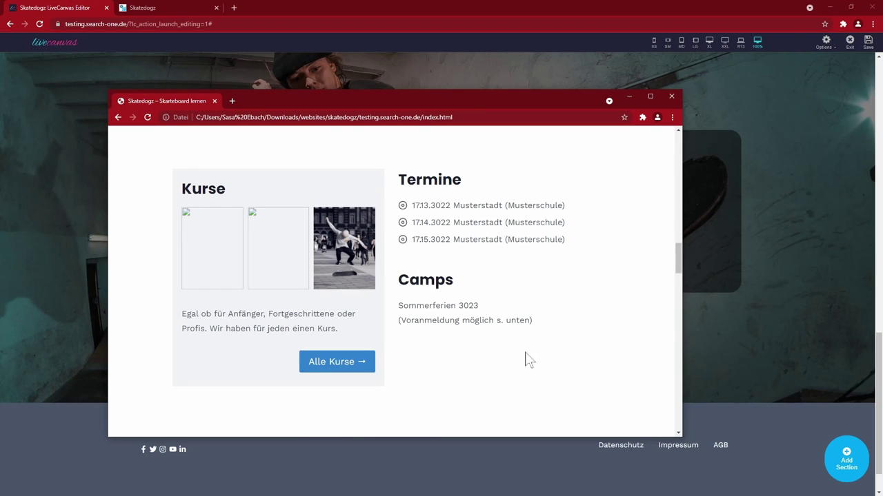
pyautogui.click(629, 96)
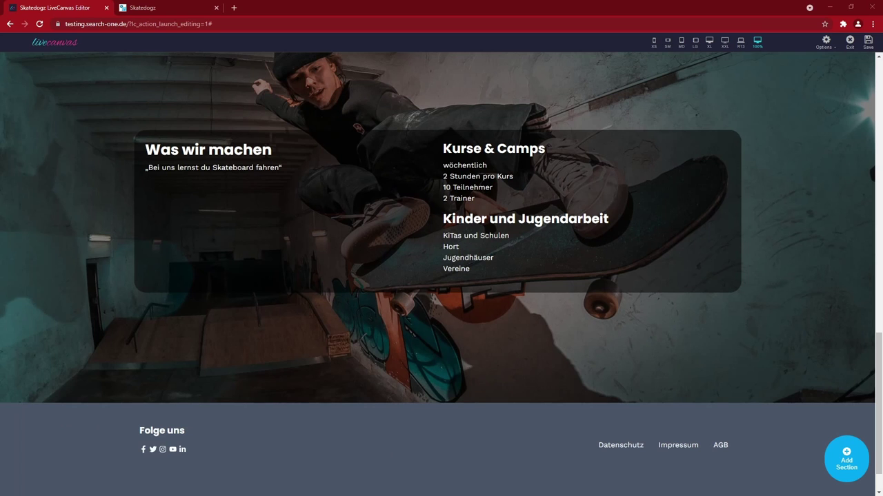
# - Add a new section with two equal-width columns below the Was wir machen section
pyautogui.click(846, 458)
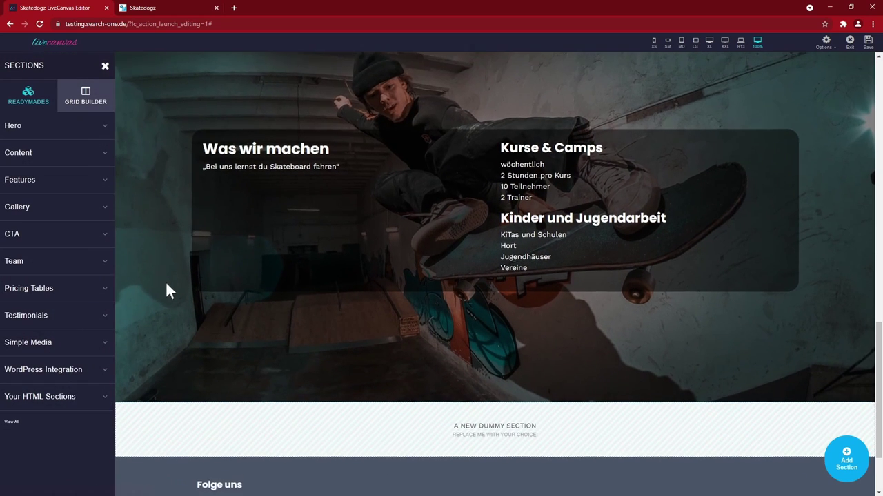
pyautogui.click(95, 98)
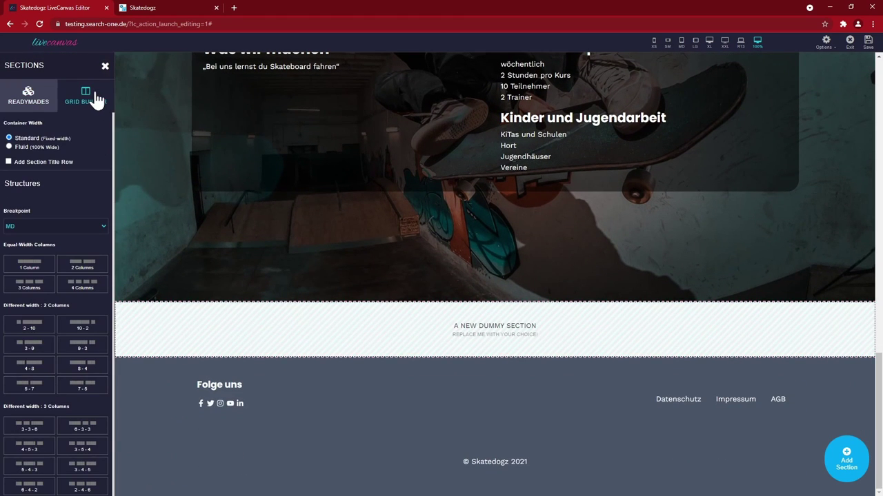
pyautogui.click(84, 266)
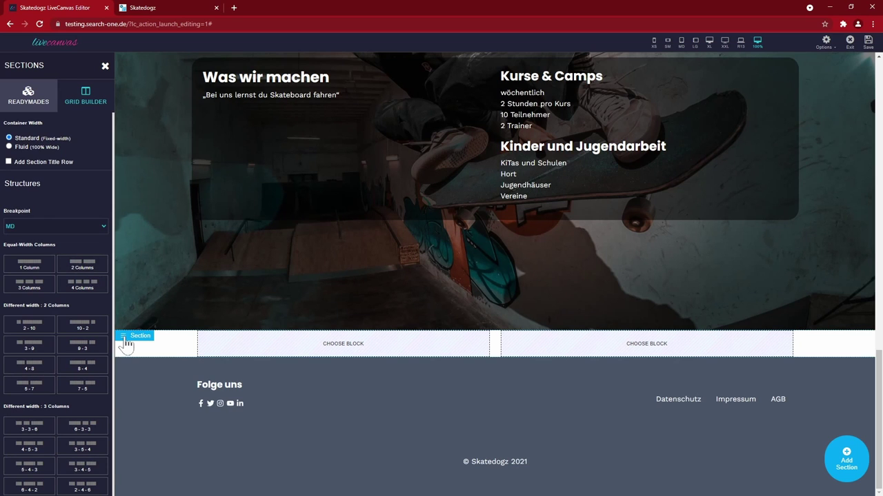
# - Set the new two-column section's top and bottom padding to 8
pyautogui.click(125, 342)
pyautogui.click(141, 366)
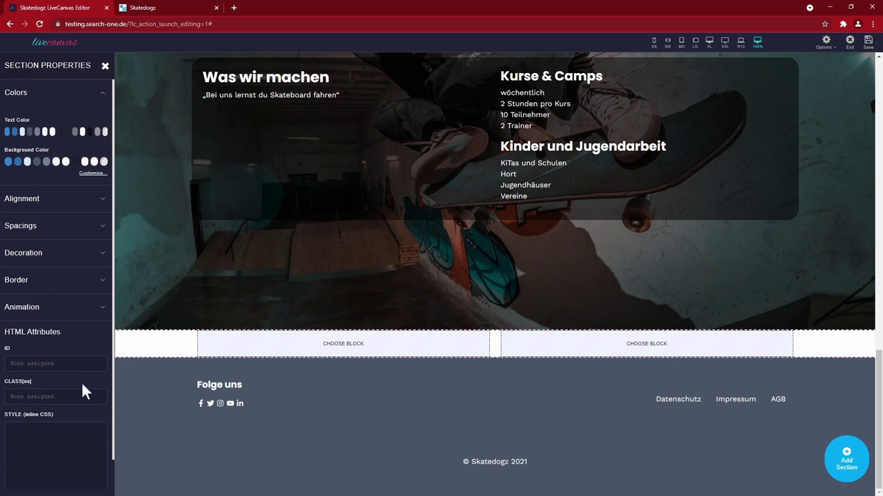
pyautogui.click(45, 227)
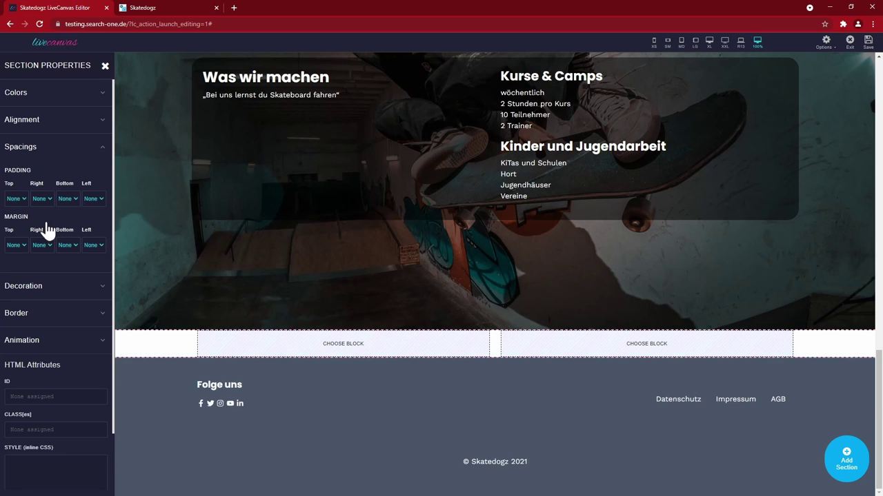
pyautogui.click(17, 199)
pyautogui.click(16, 268)
pyautogui.click(68, 198)
pyautogui.click(65, 269)
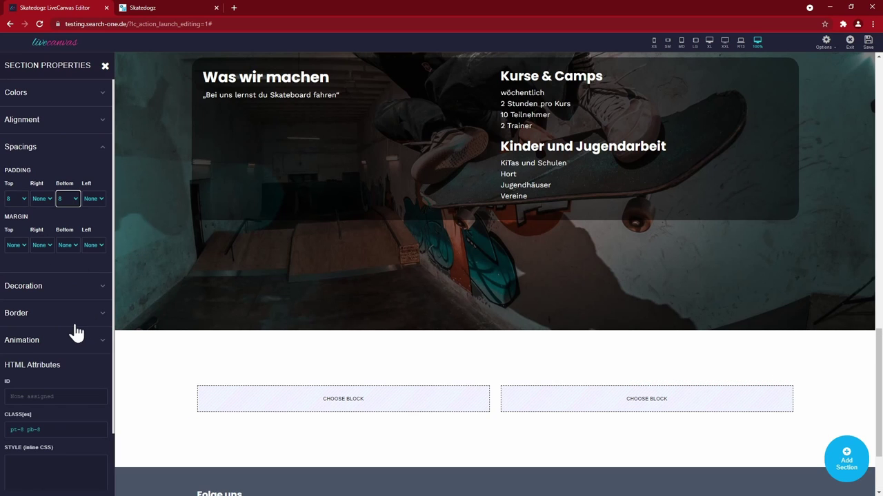
# - Create a new Gutenberg block titled Kurse Galerie in the WordPress admin and add a Galerie block to it
pyautogui.click(344, 405)
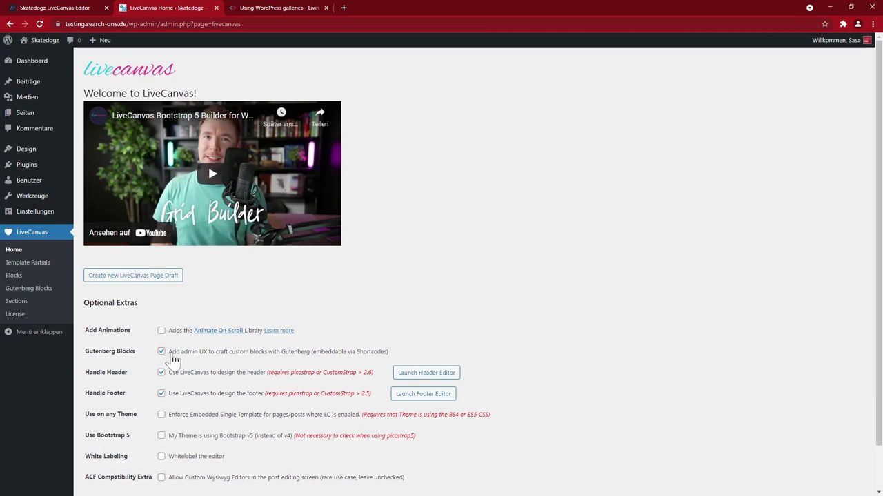
pyautogui.click(47, 290)
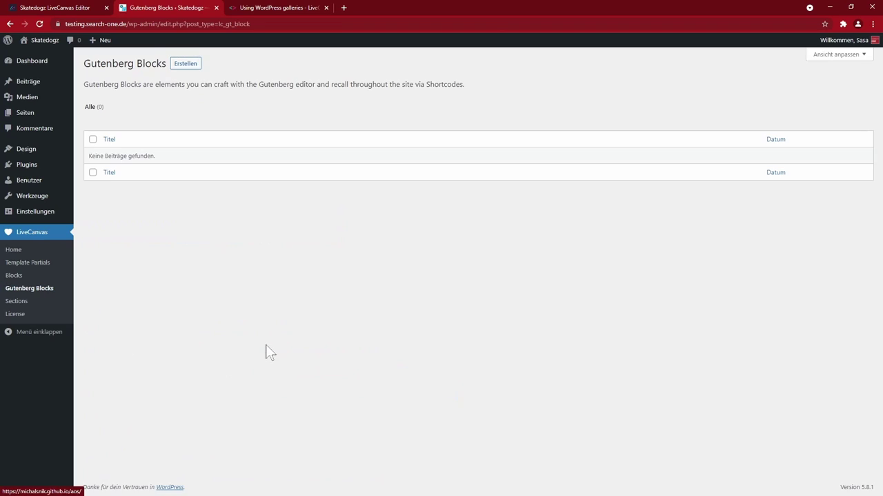
pyautogui.click(188, 67)
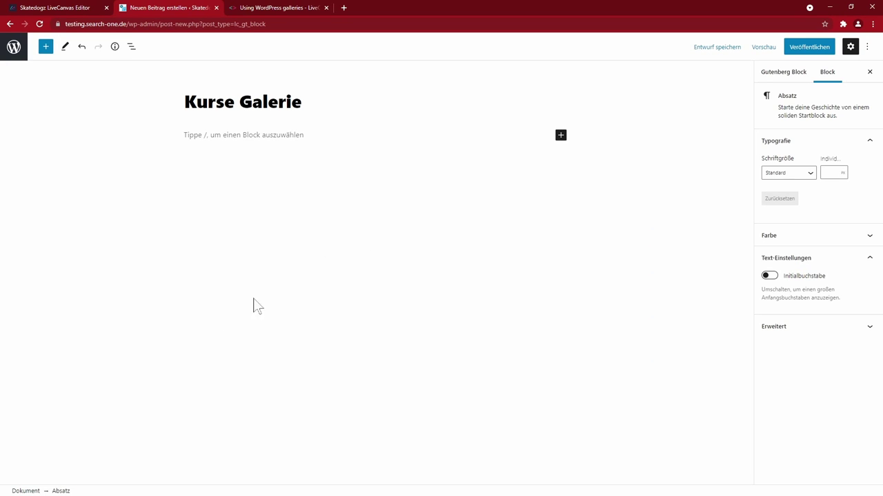
pyautogui.click(45, 47)
pyautogui.write('gall')
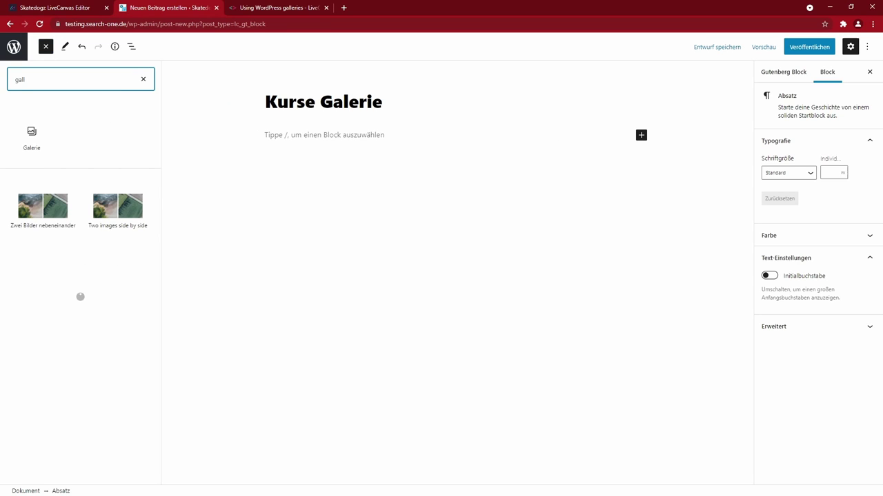
pyautogui.click(32, 135)
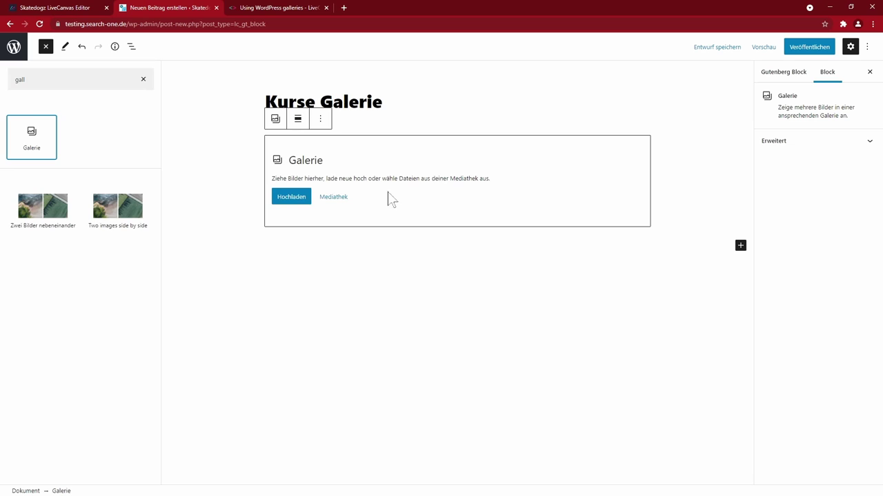
# - Fill the gallery from the media library with the crouching child skater, the beach jump and the black-and-white street jump images
pyautogui.click(252, 196)
pyautogui.click(144, 222)
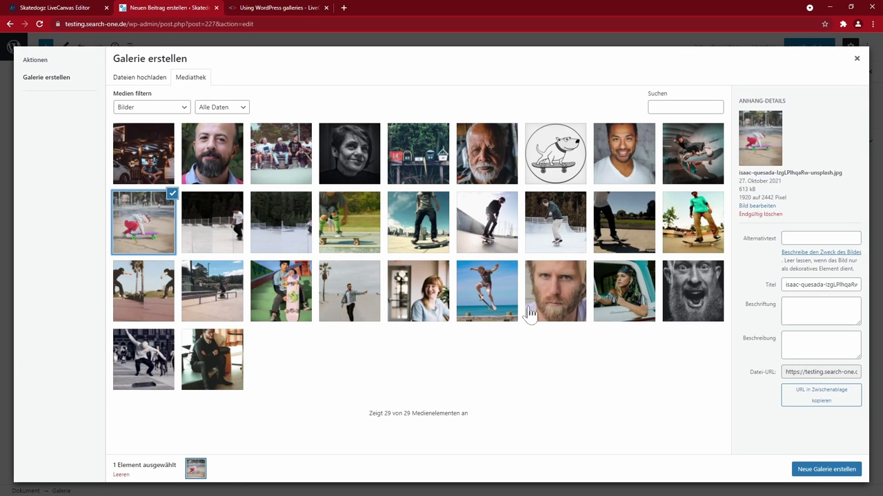
pyautogui.click(487, 291)
pyautogui.click(135, 356)
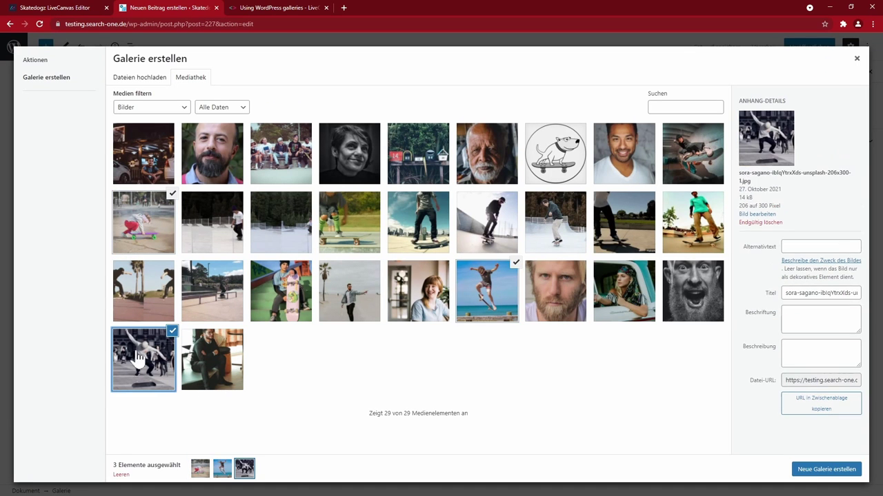
pyautogui.click(819, 469)
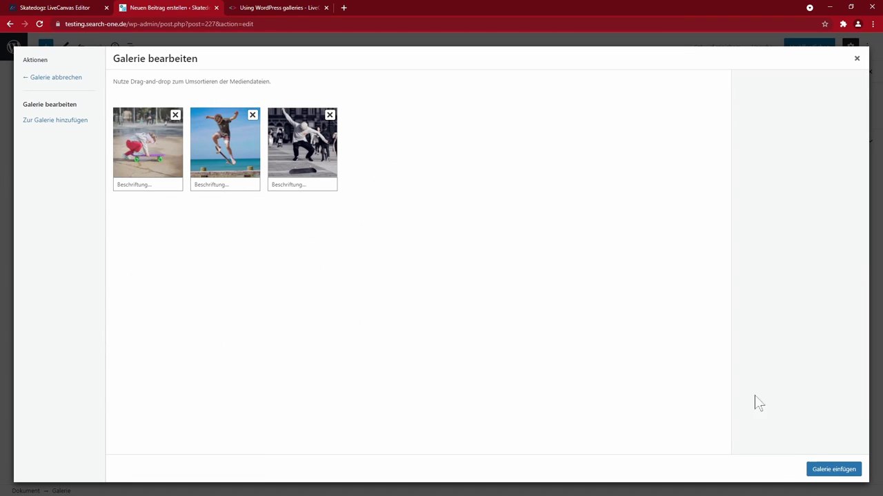
pyautogui.click(825, 472)
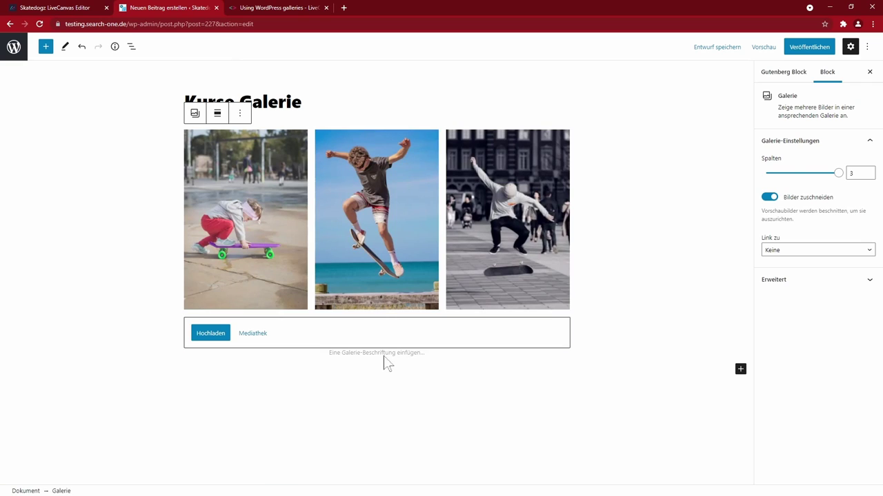
# - Link the gallery images to Mediendatei, then publish and update the Kurse Galerie block
pyautogui.click(776, 251)
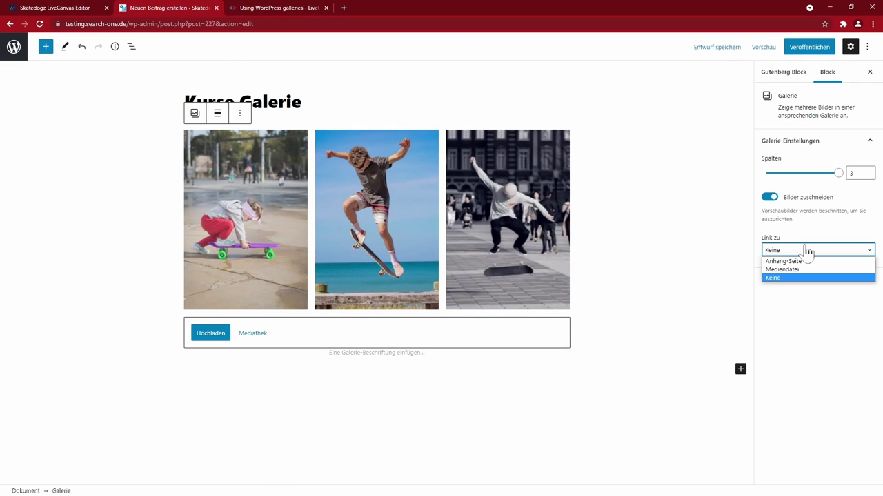
pyautogui.click(793, 269)
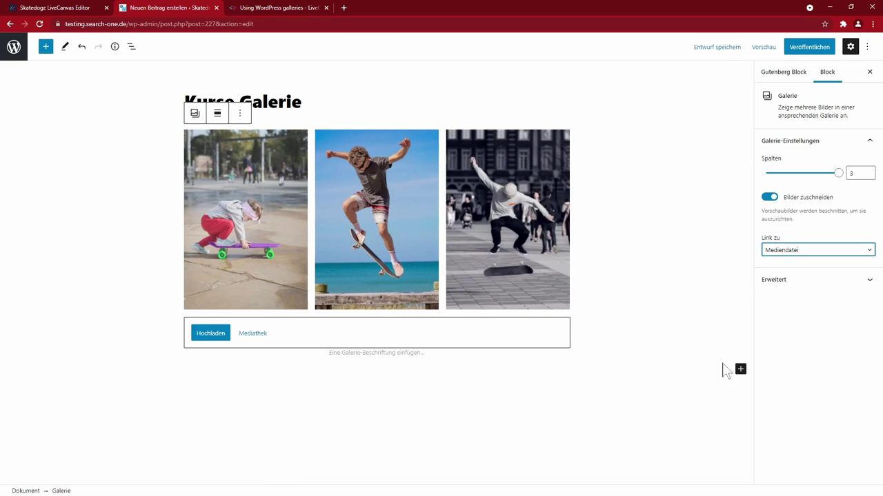
pyautogui.click(806, 50)
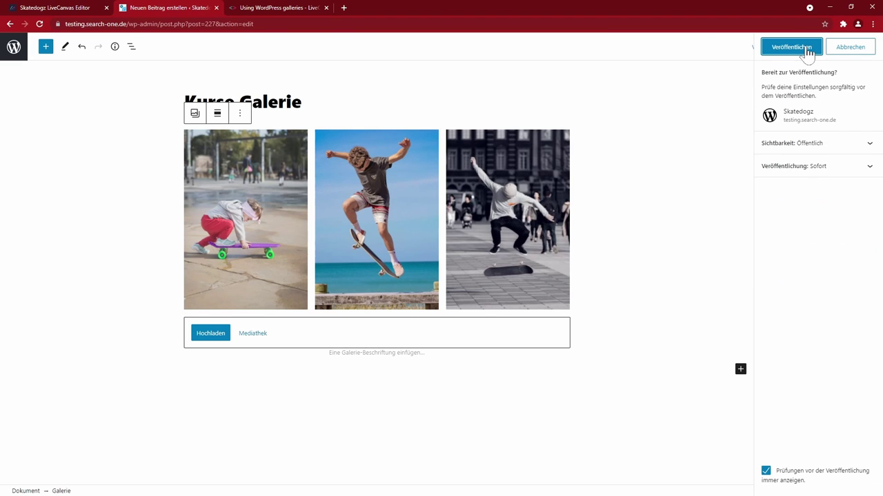
pyautogui.click(806, 50)
pyautogui.click(789, 283)
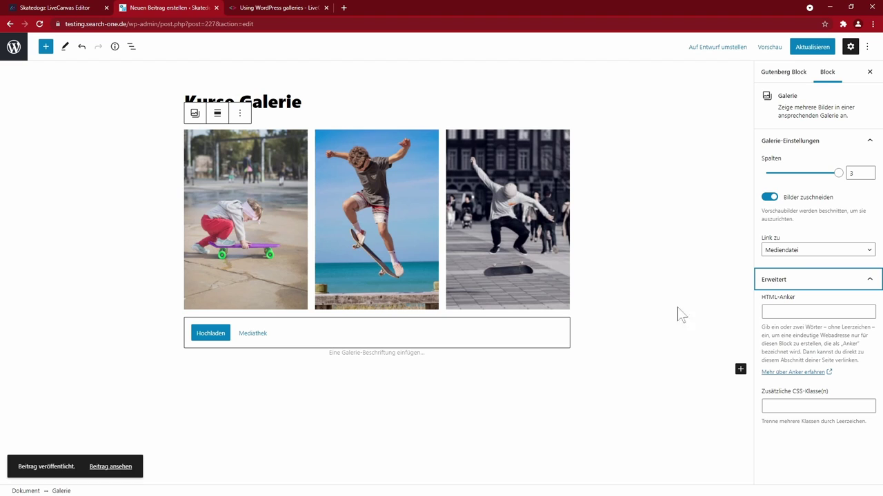
pyautogui.click(812, 47)
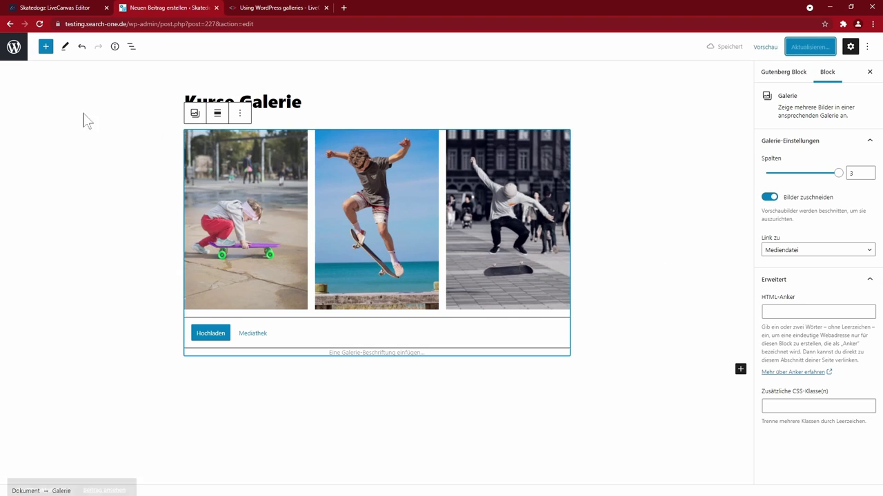
# - Reopen the Kurse Galerie block from the Gutenberg Blocks list and copy its LiveCanvas embed shortcode
pyautogui.click(14, 47)
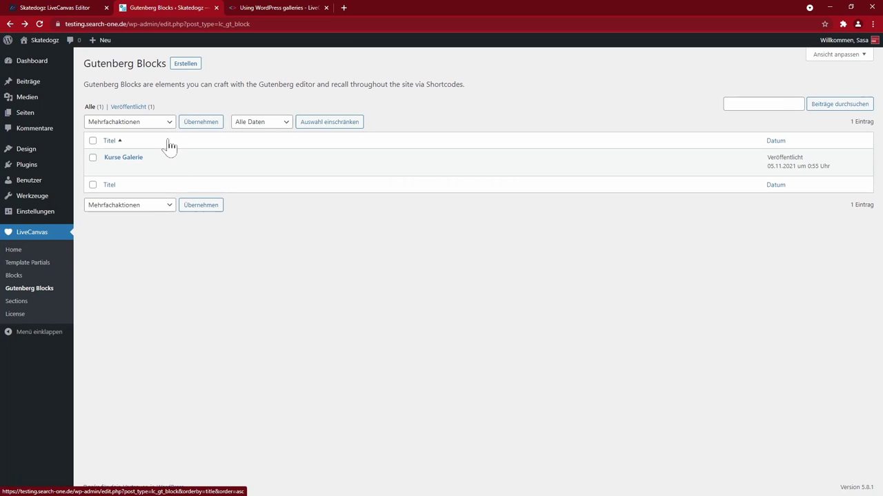
pyautogui.click(123, 157)
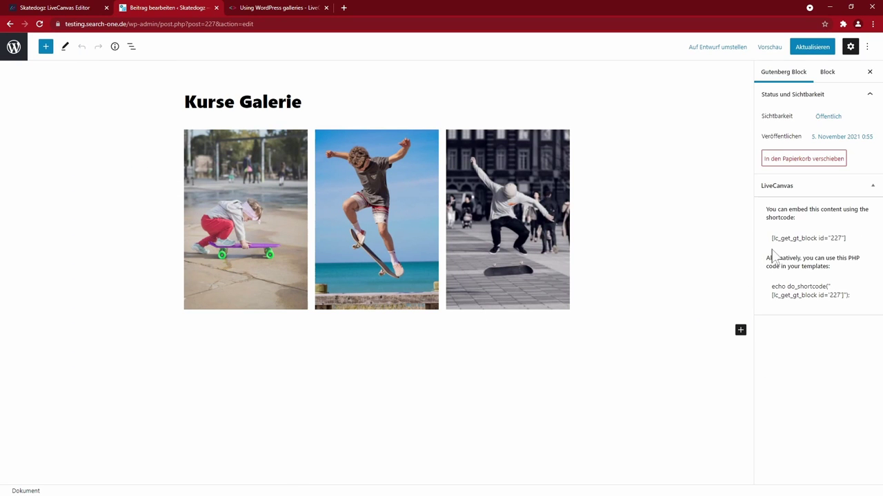
pyautogui.moveTo(771, 238); pyautogui.dragTo(851, 243)
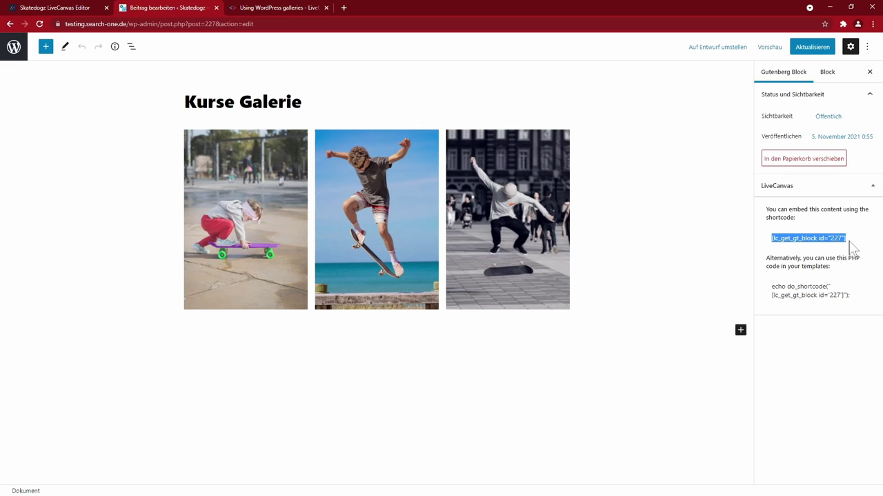
# - Return to the LiveCanvas editor and embed [lc_get_gt_block id="227"] with a Shortcode block in the new section's left column
pyautogui.click(69, 9)
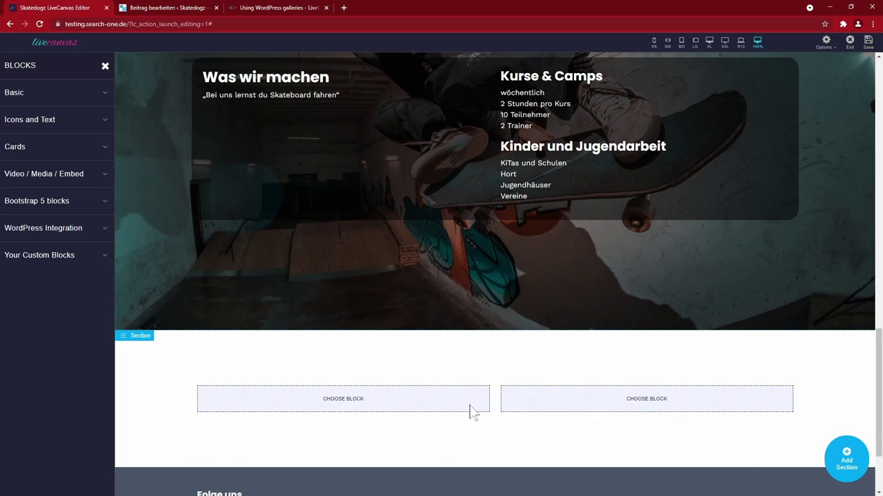
pyautogui.click(339, 410)
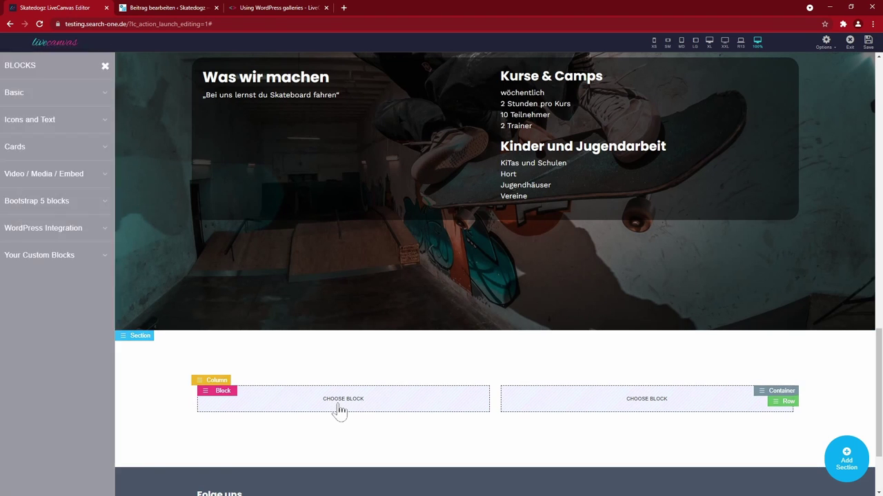
pyautogui.click(93, 235)
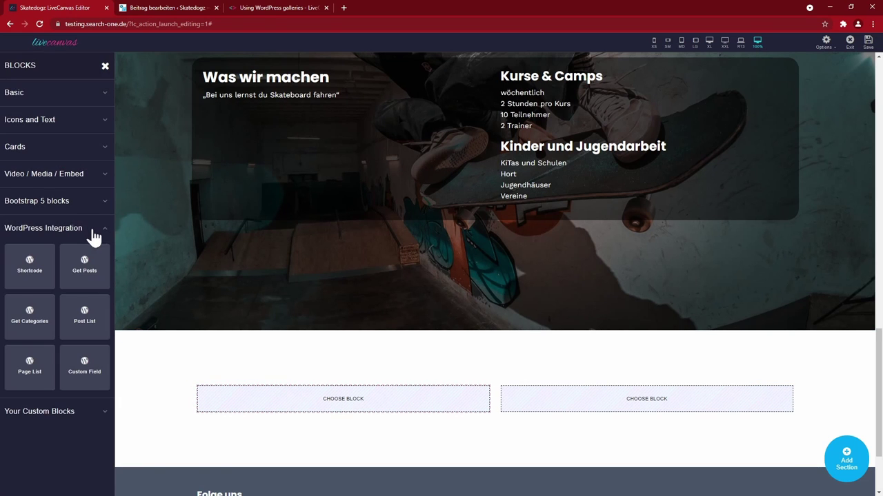
pyautogui.click(28, 273)
pyautogui.click(335, 404)
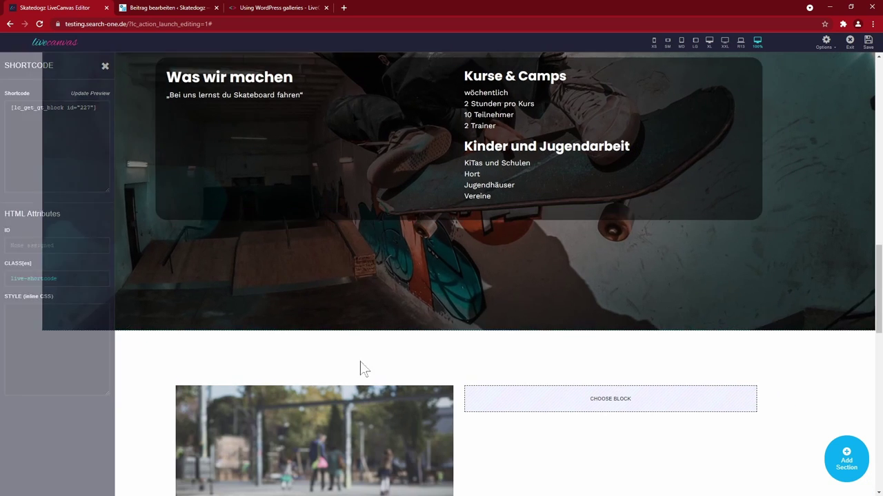
pyautogui.scroll(-5, 327, 423)
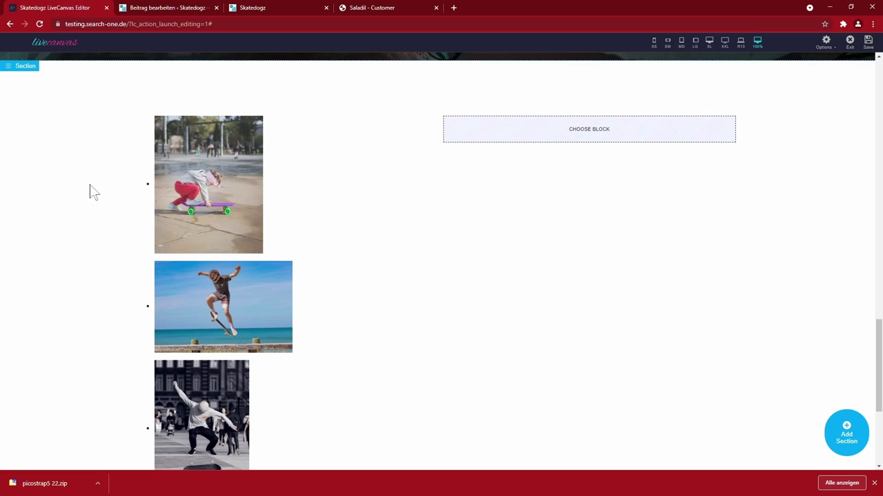
# - Read the LiveCanvas support reply on the ticket about the gallery block not working
pyautogui.click(379, 8)
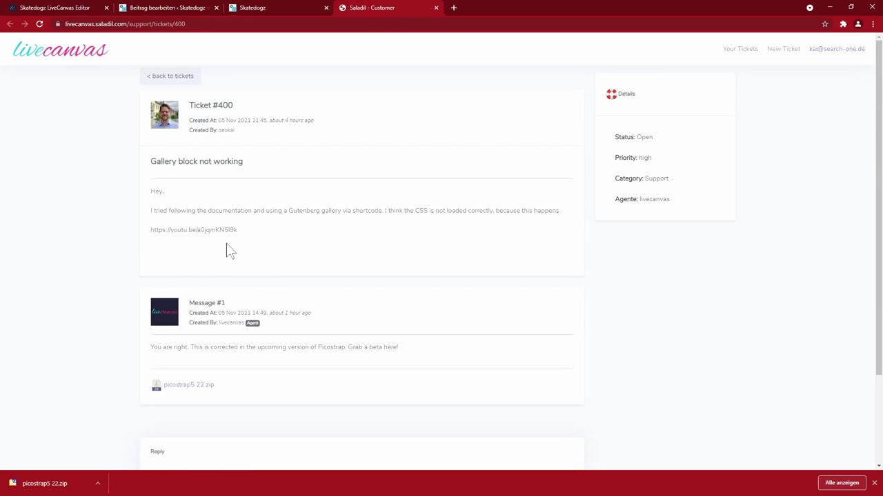
pyautogui.moveTo(150, 347); pyautogui.dragTo(406, 364)
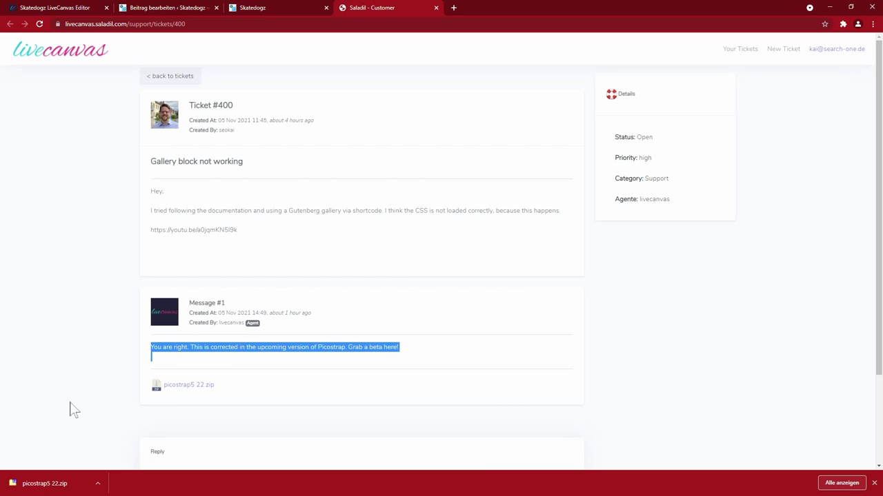
pyautogui.click(78, 9)
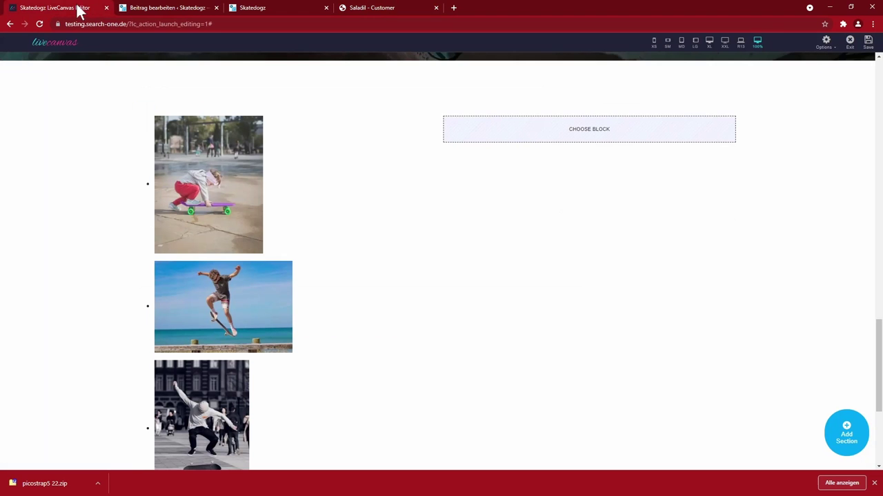
# - Upload picostrap5 22.zip as a theme in the WordPress admin and replace the installed picostrap5 version with it
pyautogui.click(55, 50)
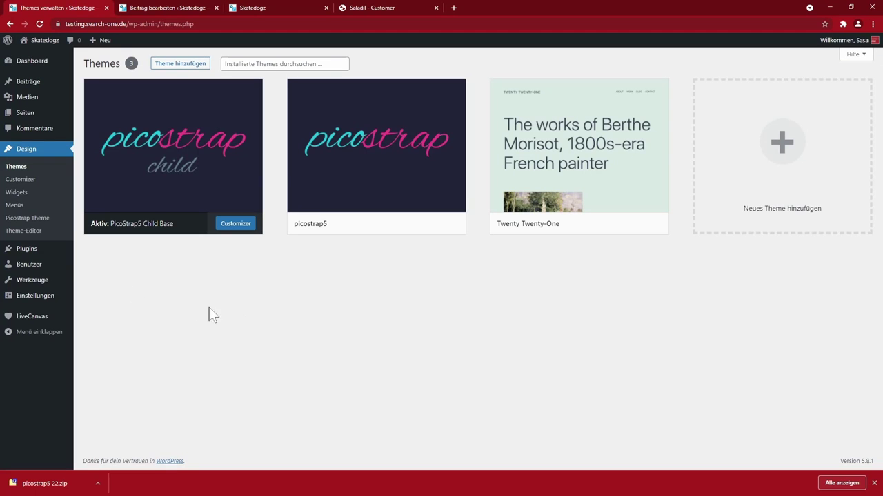
pyautogui.click(178, 65)
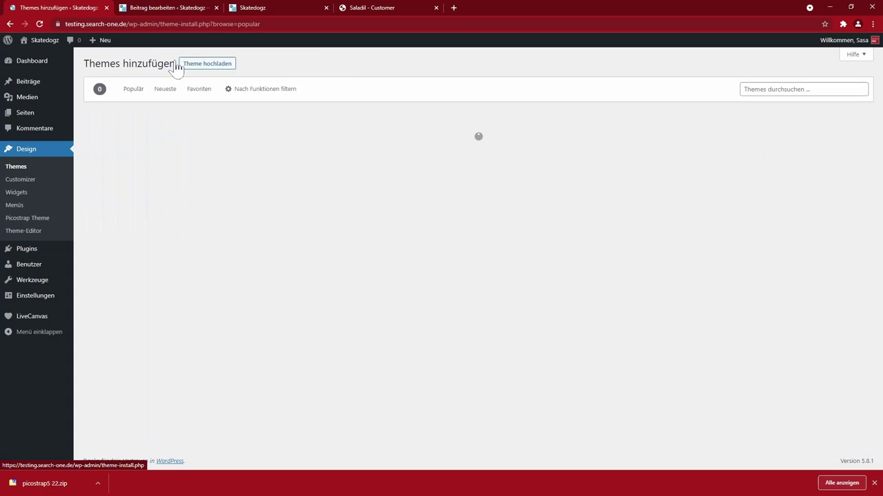
pyautogui.click(196, 64)
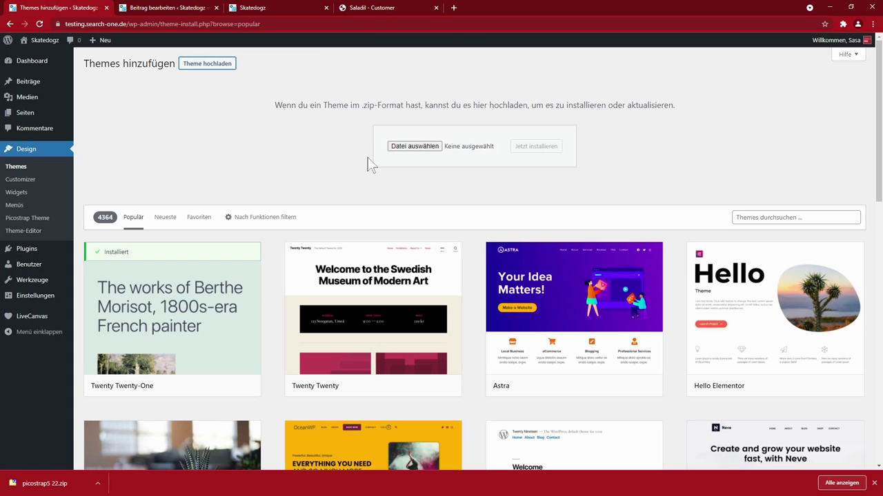
pyautogui.moveTo(58, 484); pyautogui.dragTo(466, 149)
pyautogui.click(536, 157)
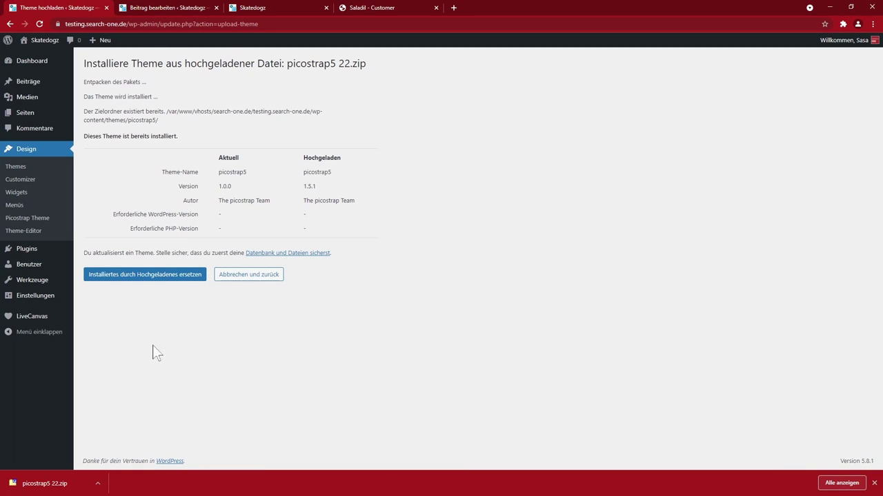
pyautogui.click(167, 279)
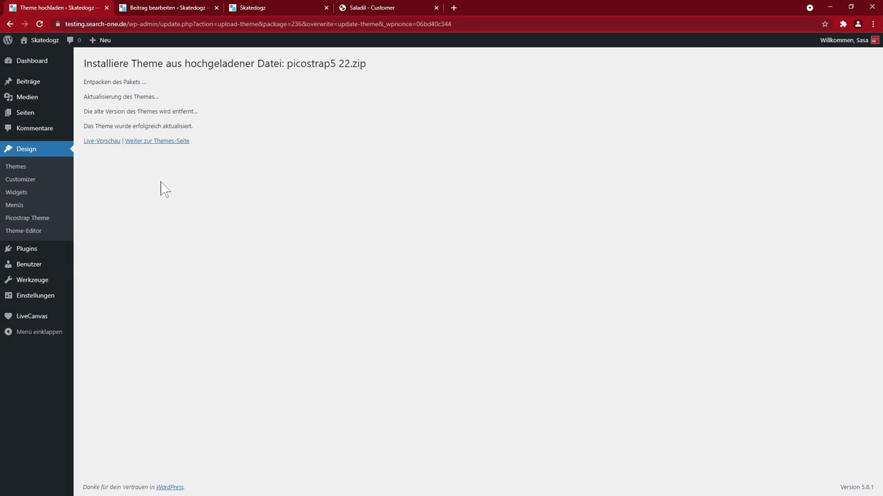
# - Check the updated picostrap5 theme's details and version, and reload the Skatedogz homepage to inspect the gallery
pyautogui.click(18, 166)
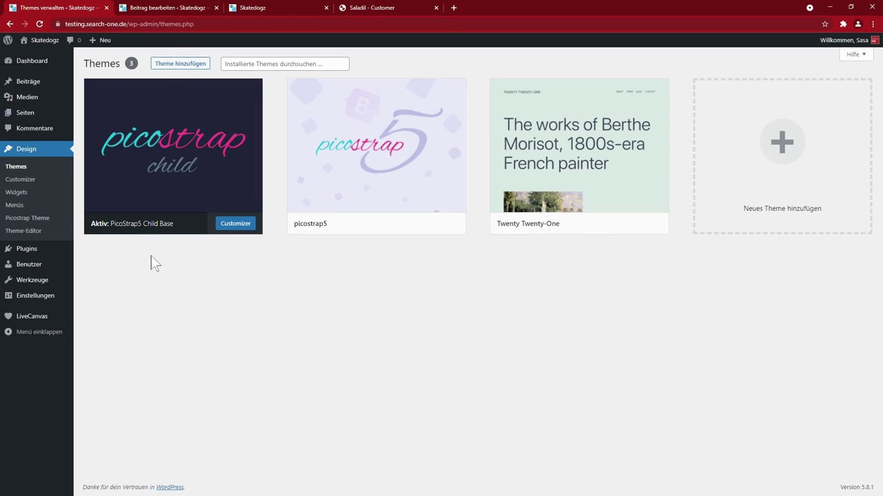
pyautogui.moveTo(160, 236)
pyautogui.click(249, 8)
pyautogui.click(40, 24)
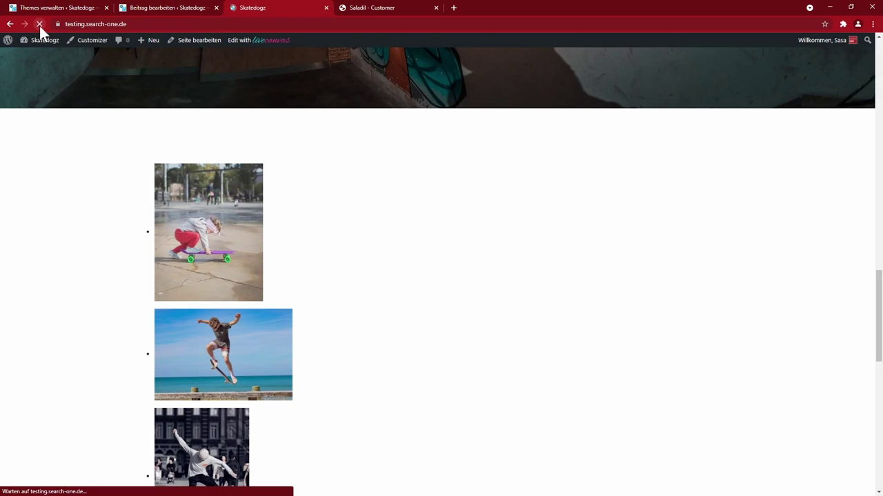
pyautogui.click(74, 9)
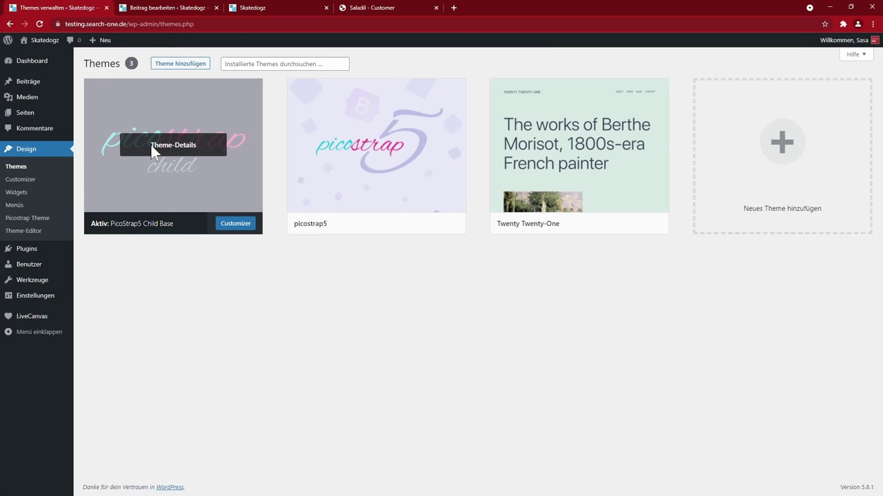
pyautogui.click(374, 145)
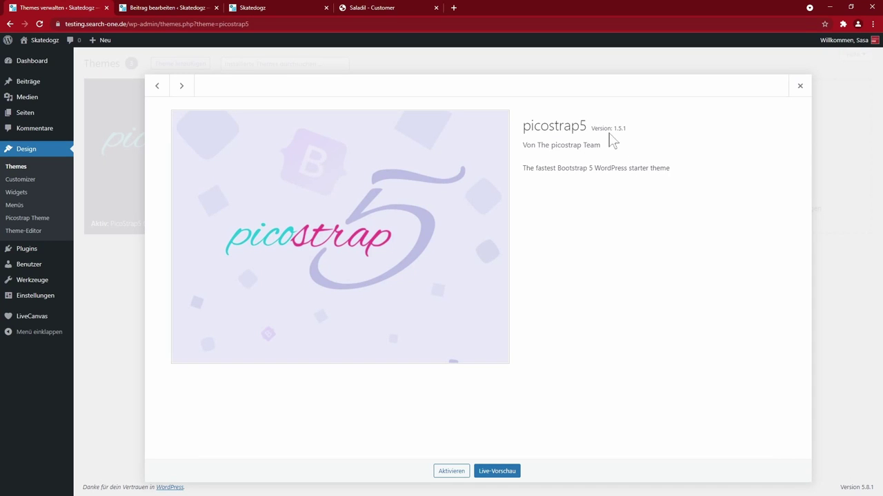
pyautogui.click(800, 86)
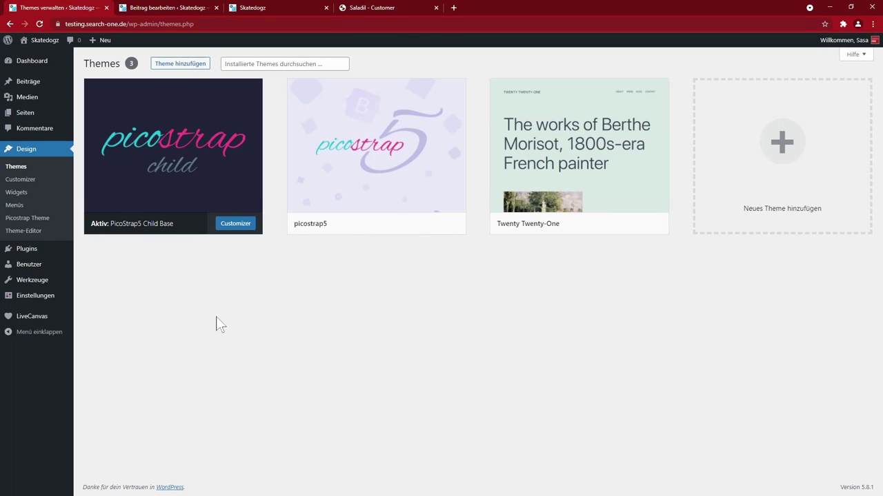
# - Open the first gallery photo on the Skatedogz homepage and browse the images in the lightbox
pyautogui.hotkey('ctrl', '3')
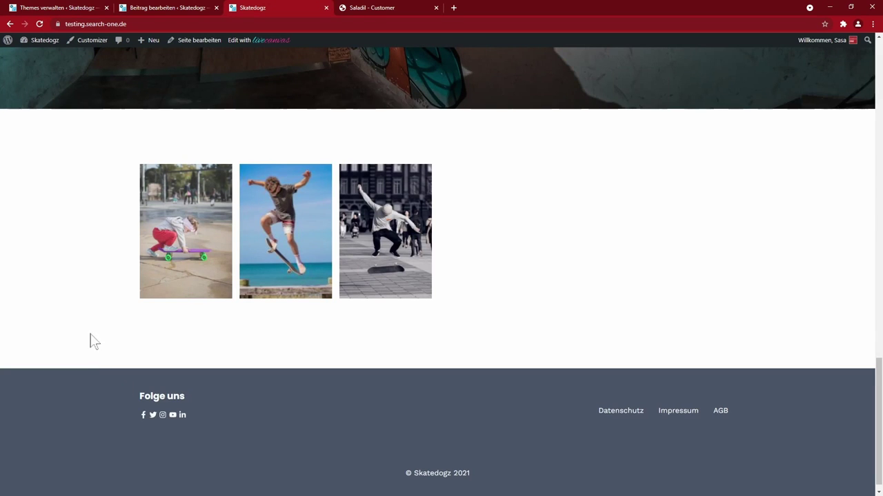
pyautogui.click(200, 231)
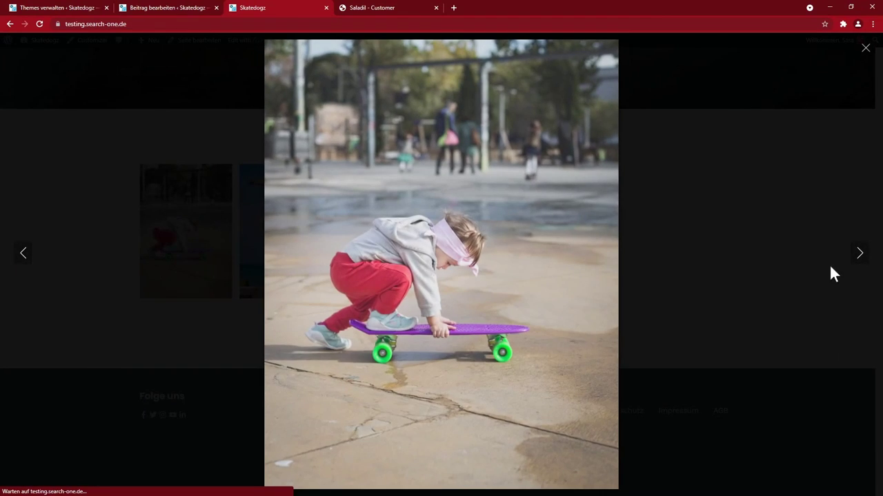
pyautogui.click(858, 260)
pyautogui.click(858, 262)
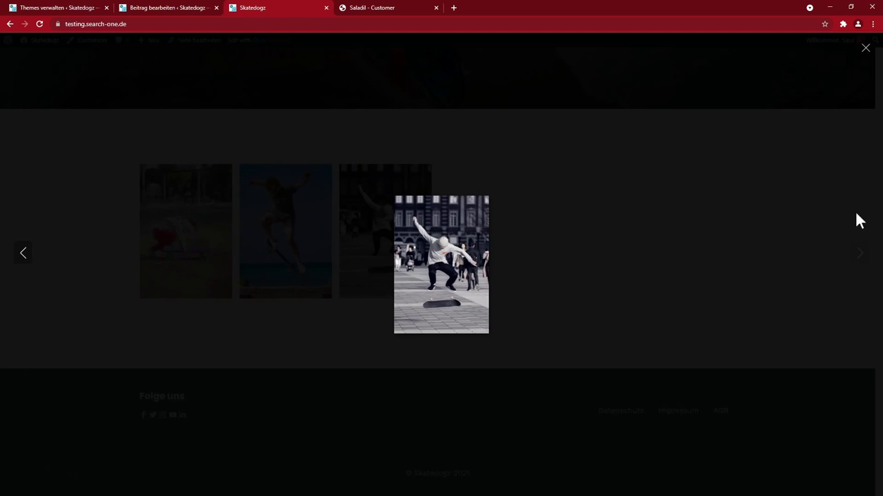
pyautogui.click(866, 48)
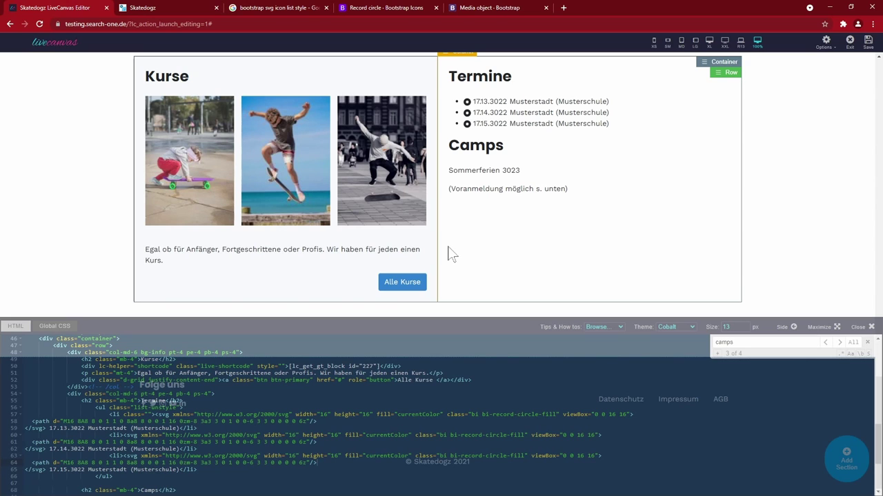
# - Add a one-column row below the Kurse and Termine columns and insert a block with an icon beside text
pyautogui.click(706, 71)
pyautogui.click(648, 163)
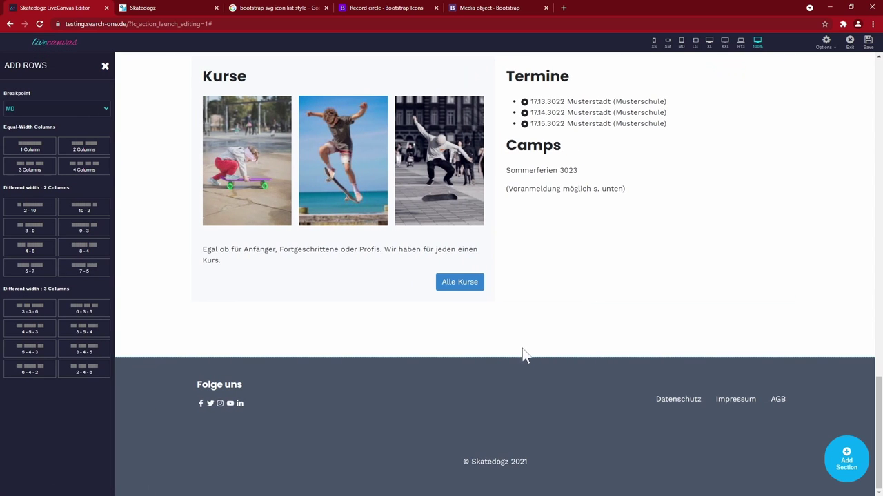
pyautogui.click(30, 145)
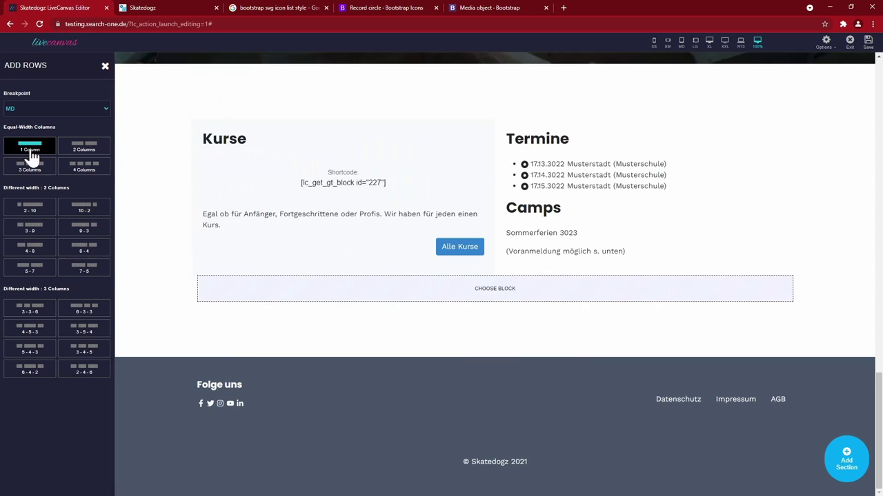
pyautogui.click(494, 315)
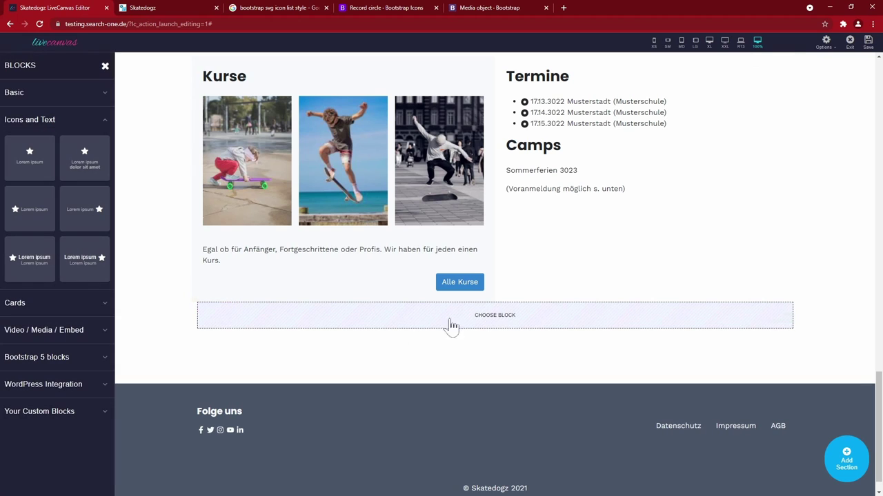
pyautogui.click(30, 205)
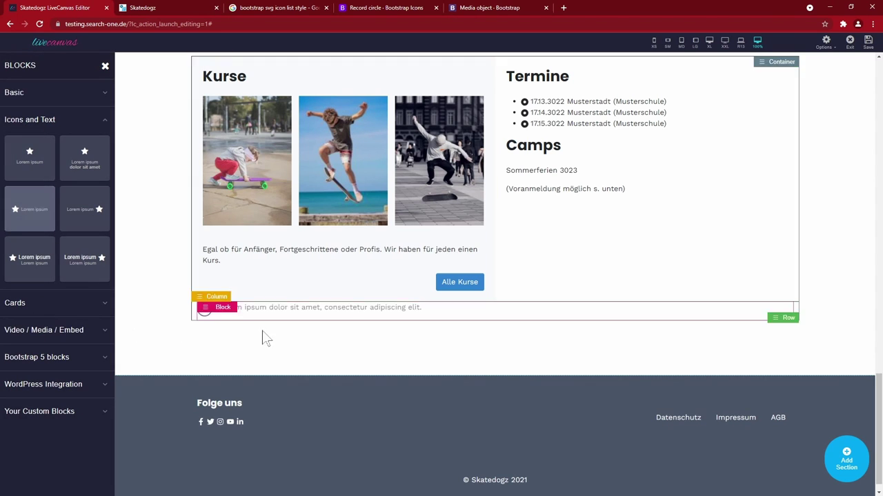
# - Inspect the HTML of the icon-and-text block under the Kurse column, and delete the block
pyautogui.click(214, 314)
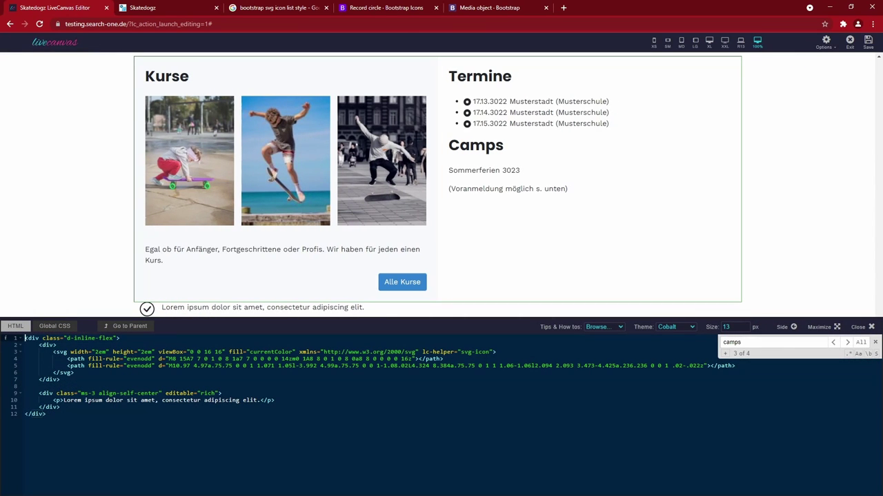
pyautogui.moveTo(46, 414); pyautogui.dragTo(24, 338)
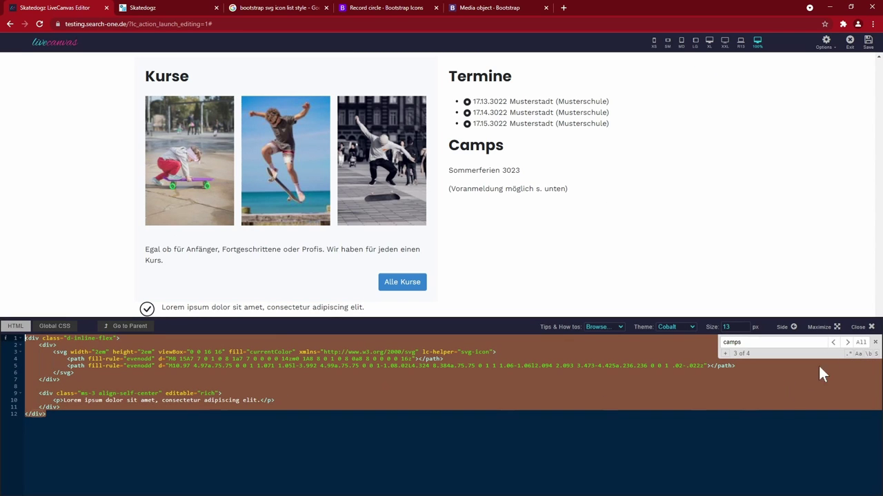
pyautogui.click(871, 327)
pyautogui.click(155, 296)
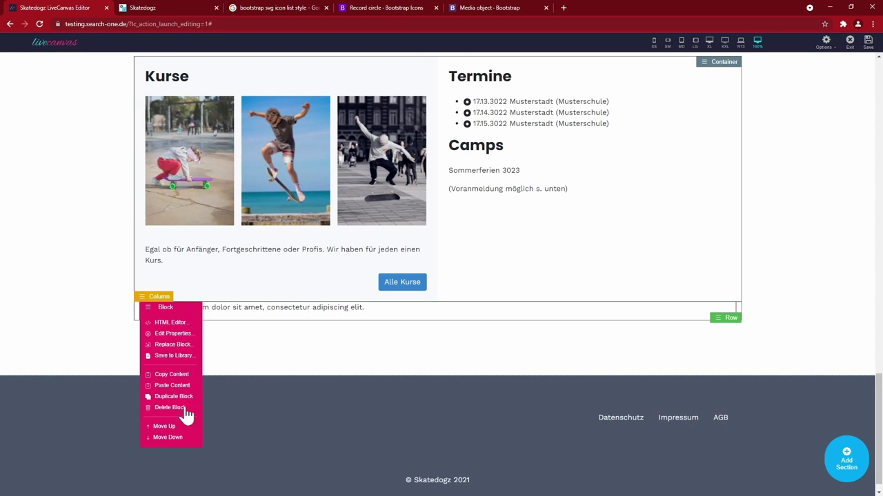
pyautogui.click(171, 409)
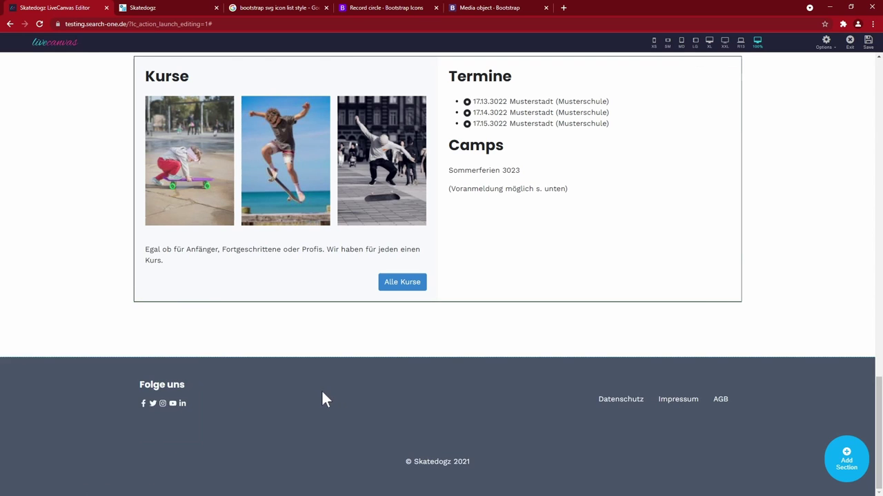
# - Complete the class of the Termine list as list-unstyled in the column's HTML
pyautogui.click(461, 117)
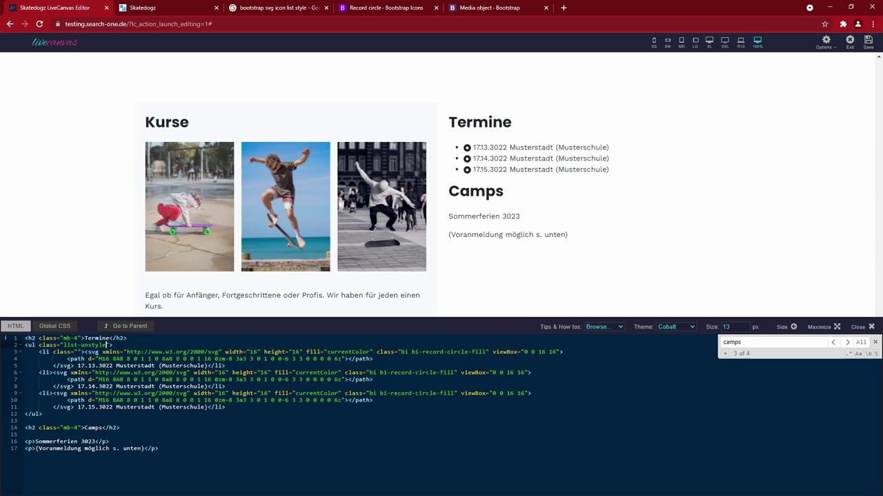
pyautogui.write('d')
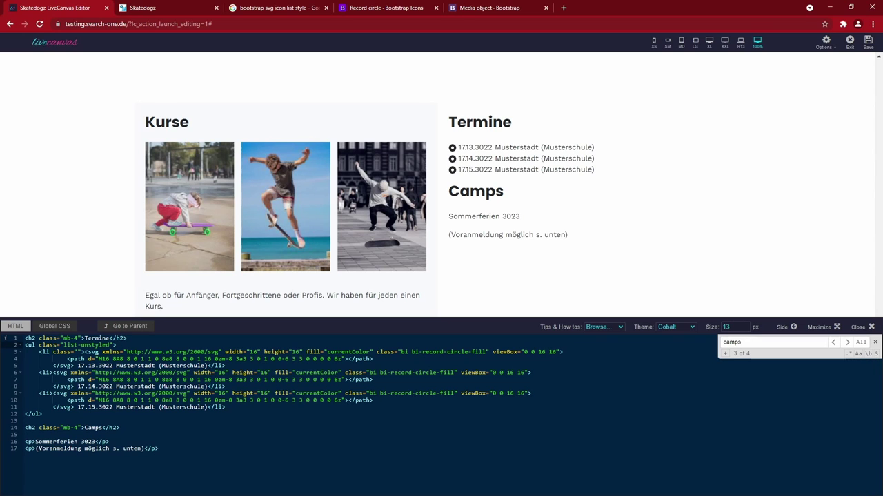
# - Close the homepage, Google search and Record circle tabs, and highlight the list-unstyled tag in Bootstrap's media list example
pyautogui.click(368, 9)
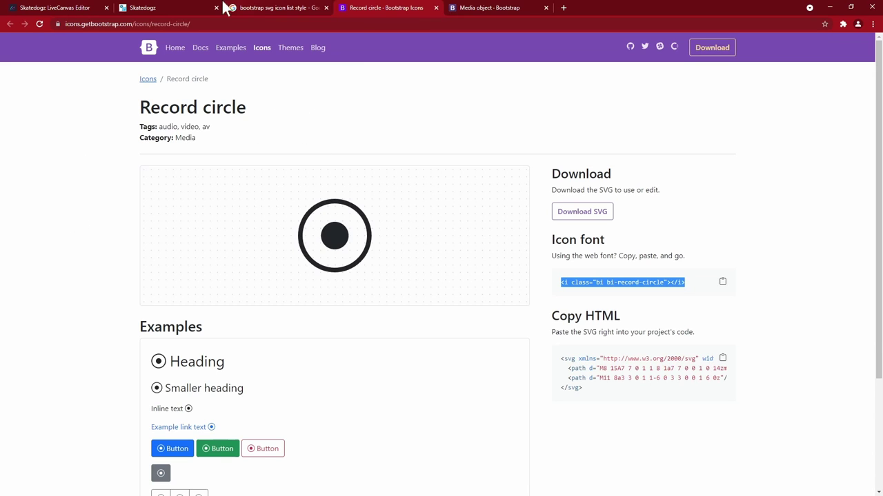
pyautogui.click(167, 8)
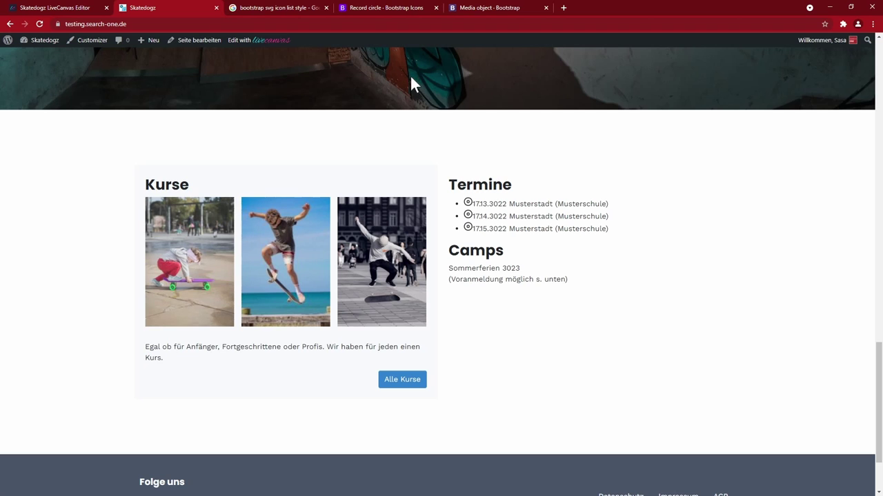
pyautogui.click(215, 7)
pyautogui.click(216, 8)
pyautogui.click(216, 7)
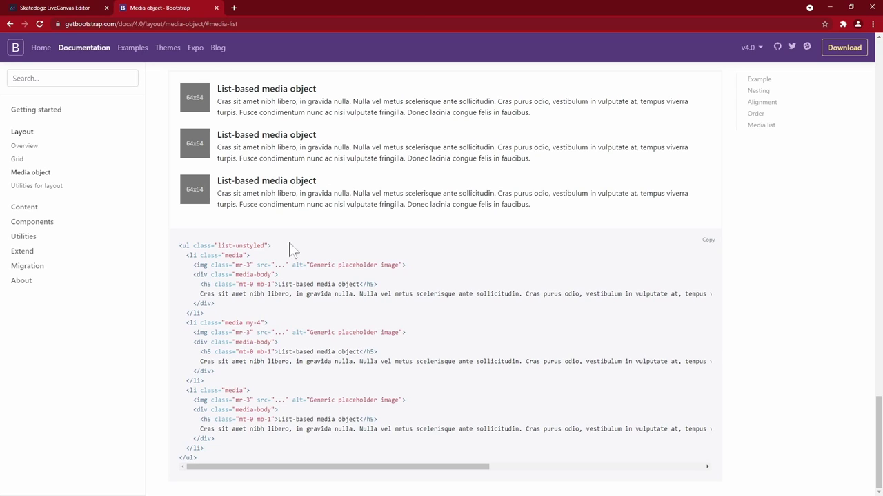
pyautogui.moveTo(179, 245); pyautogui.dragTo(270, 246)
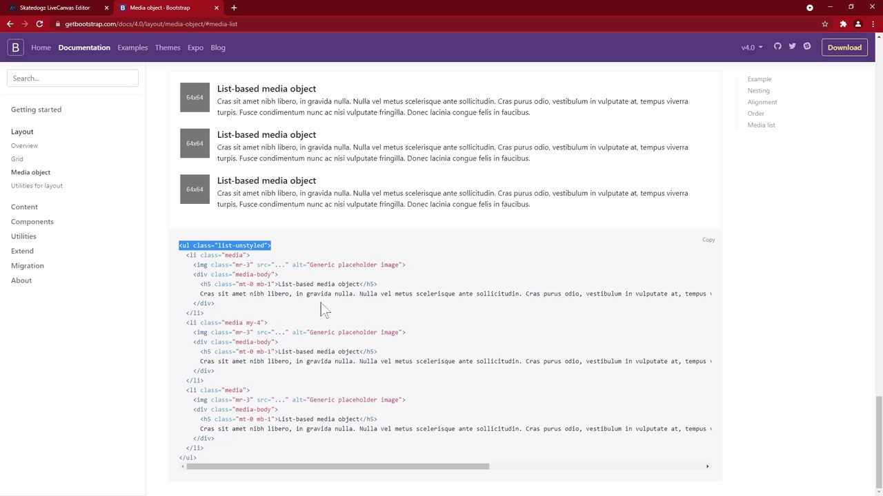
# - Return to the LiveCanvas editor, close the HTML code editor and add a new empty section above the footer
pyautogui.click(69, 7)
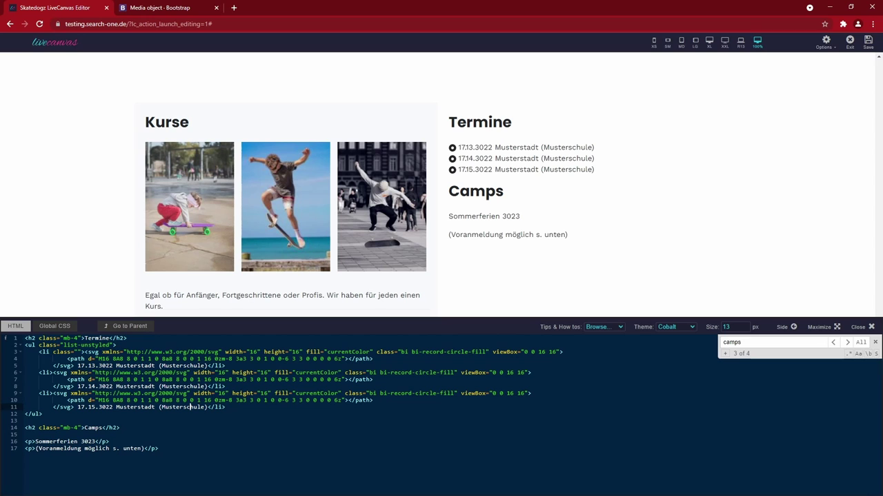
pyautogui.click(871, 327)
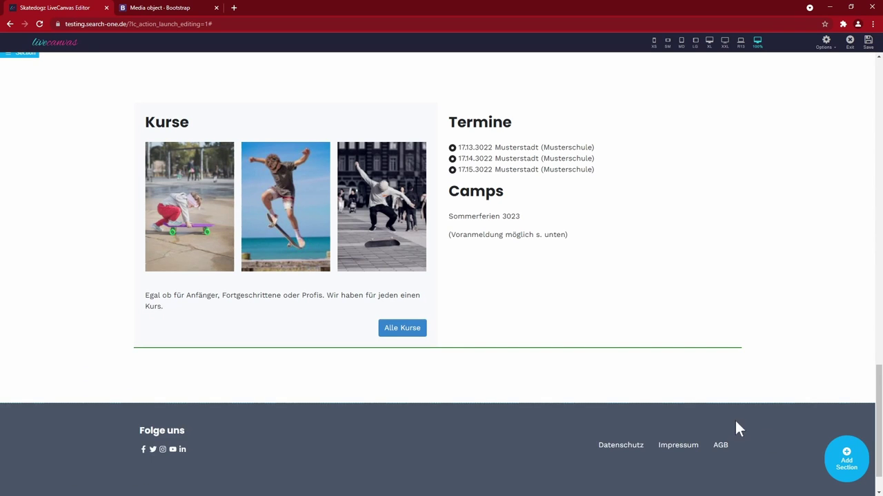
pyautogui.click(838, 462)
# - Examine the Newsletter, Unsere Trainer, Kontakt / Buchen and testimonial sections of the local Skatedogz reference page
pyautogui.hotkey('alt', 'Tab')
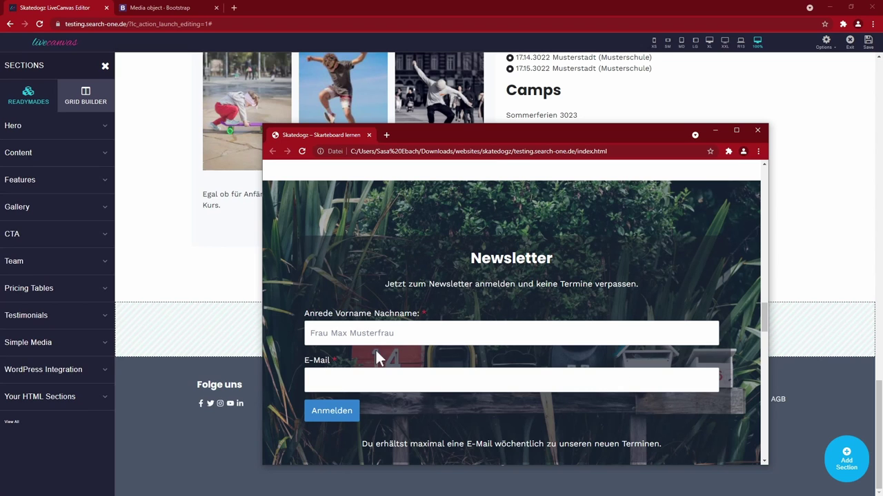
pyautogui.scroll(-5, 502, 300)
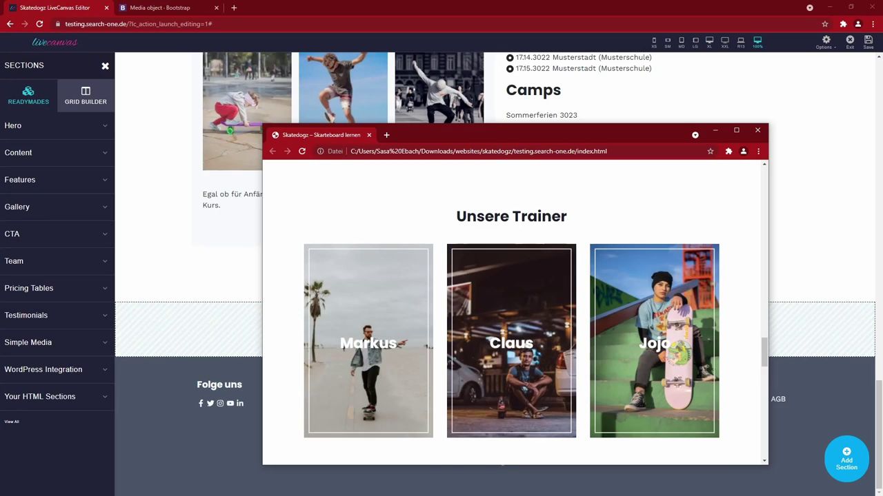
pyautogui.scroll(-3, 503, 342)
pyautogui.scroll(1, 618, 260)
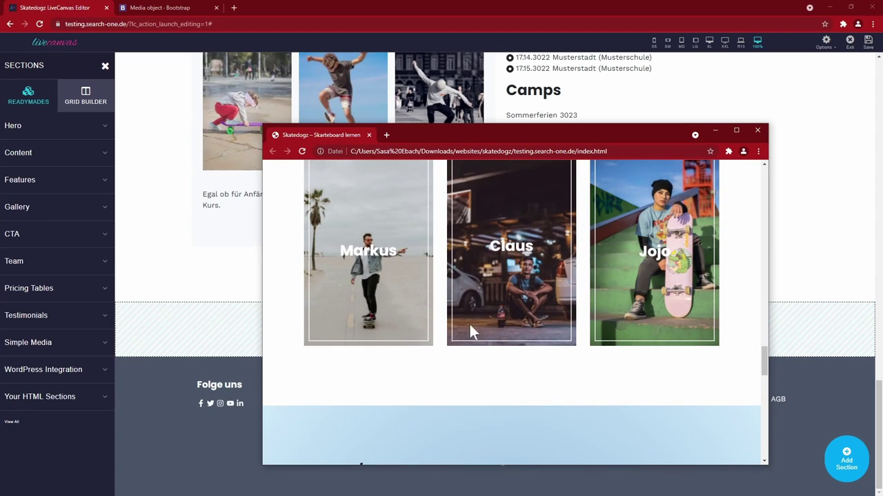
pyautogui.scroll(-2, 480, 374)
pyautogui.scroll(-6, 490, 344)
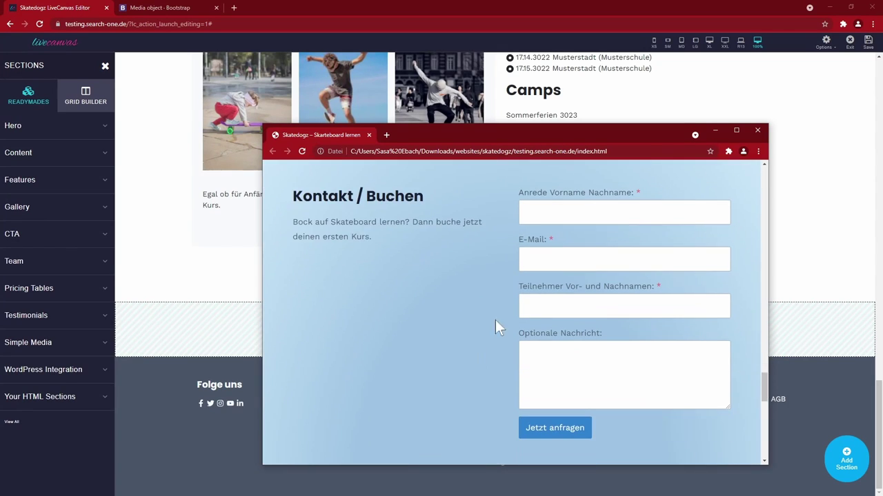
pyautogui.scroll(-1, 469, 400)
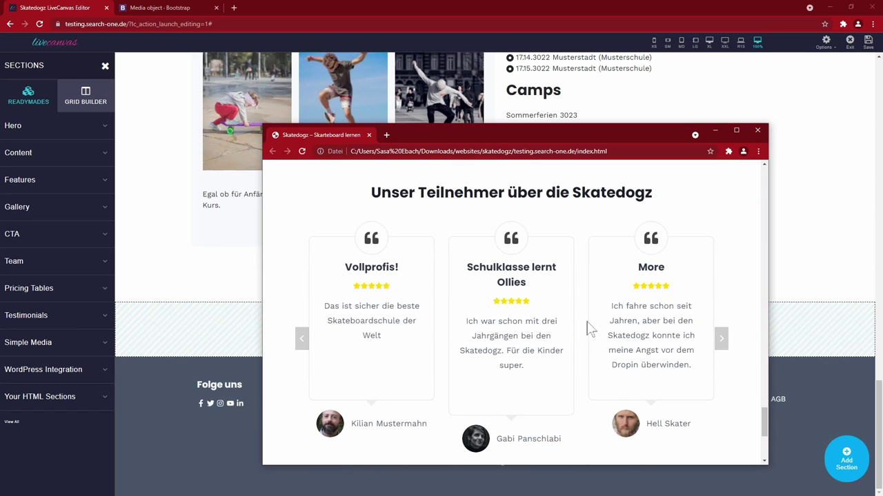
pyautogui.scroll(10, 540, 314)
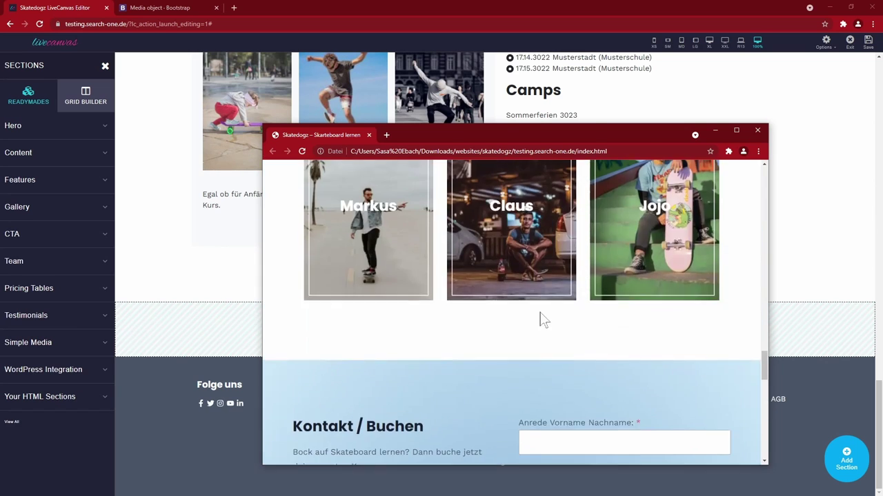
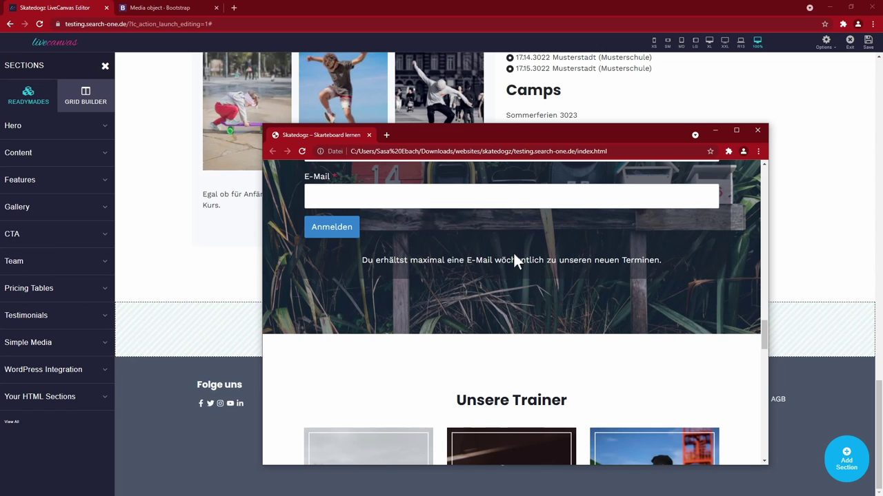
pyautogui.scroll(6, 482, 383)
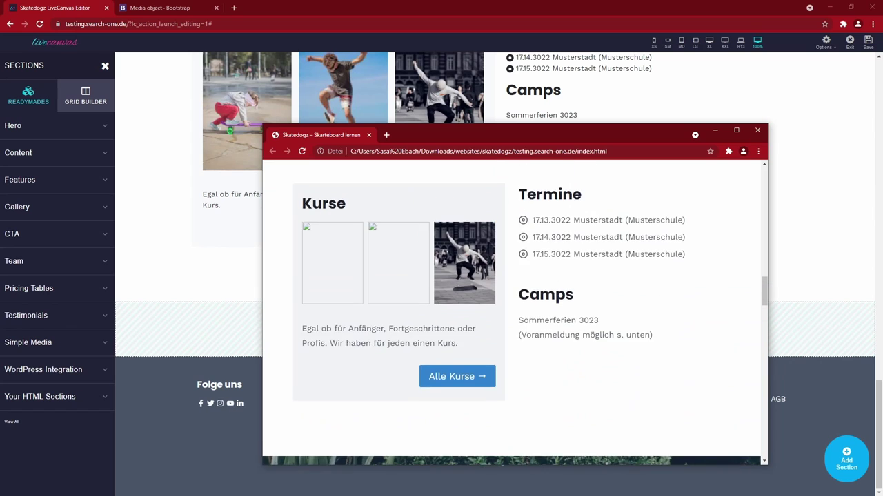
pyautogui.scroll(-5, 484, 370)
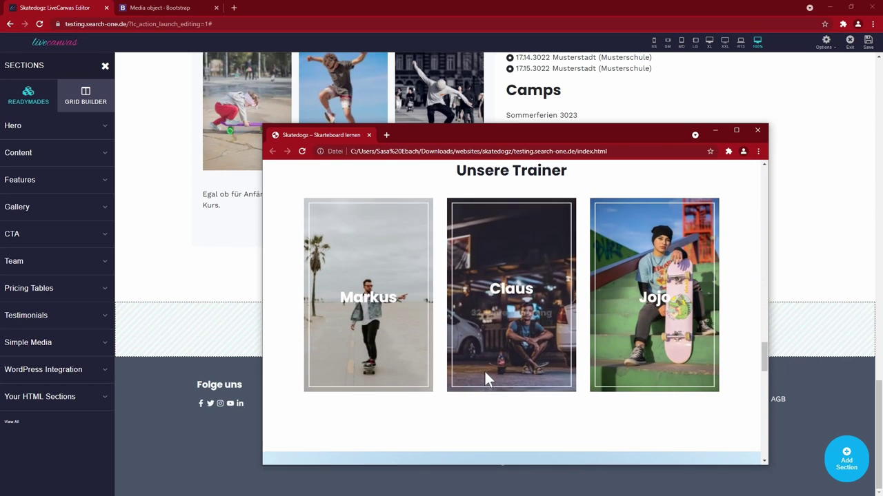
# - Fill the new section with the ready-made Team Simple layout
pyautogui.click(41, 260)
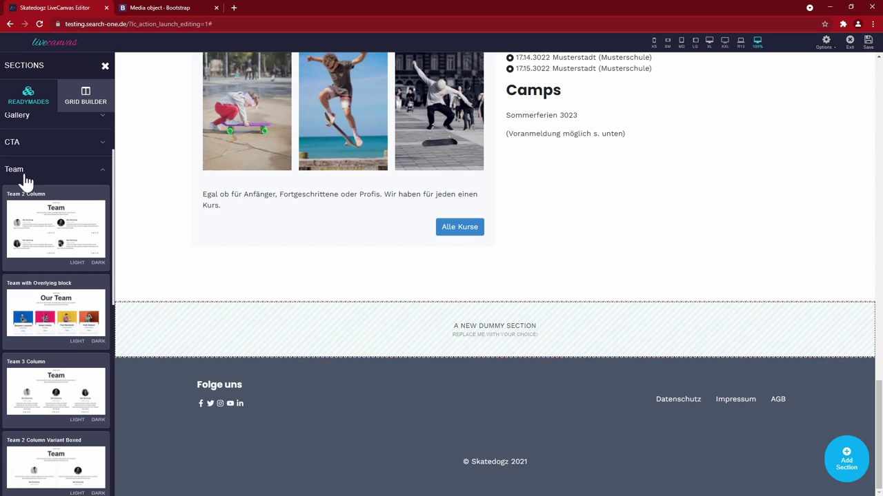
pyautogui.scroll(-1, 65, 310)
pyautogui.scroll(-3, 66, 310)
pyautogui.scroll(1, 66, 310)
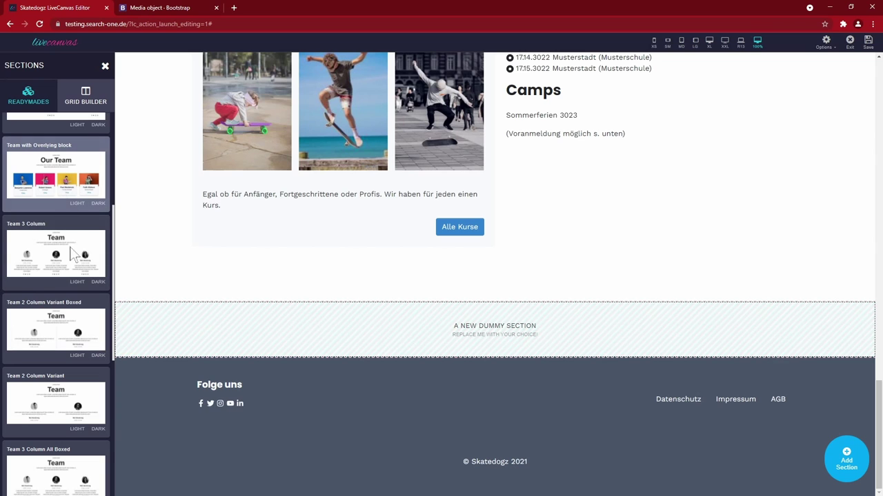
pyautogui.scroll(-5, 76, 414)
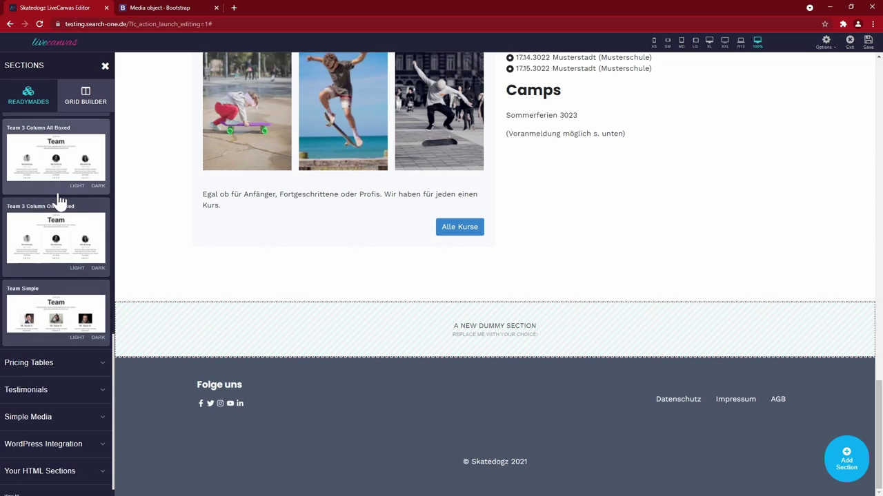
pyautogui.click(69, 321)
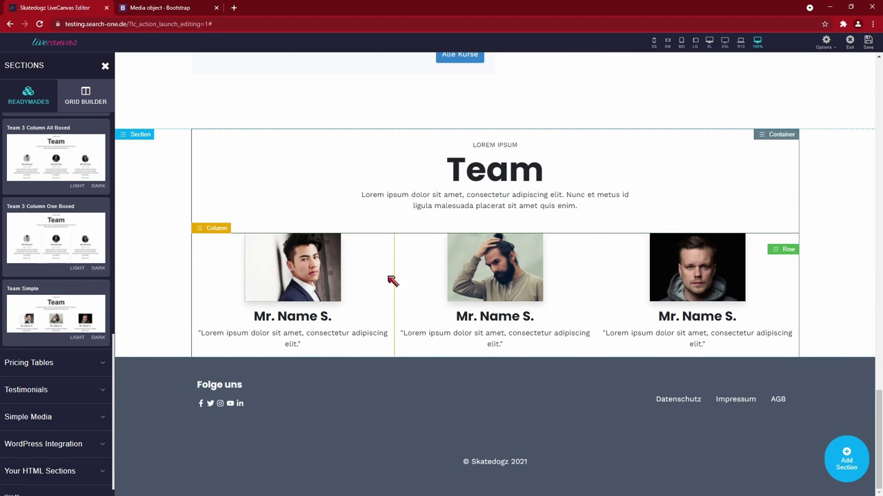
# - Replace the Team Simple layout with the ready-made Team with Overlying block section
pyautogui.scroll(2, 177, 285)
pyautogui.scroll(5, 84, 267)
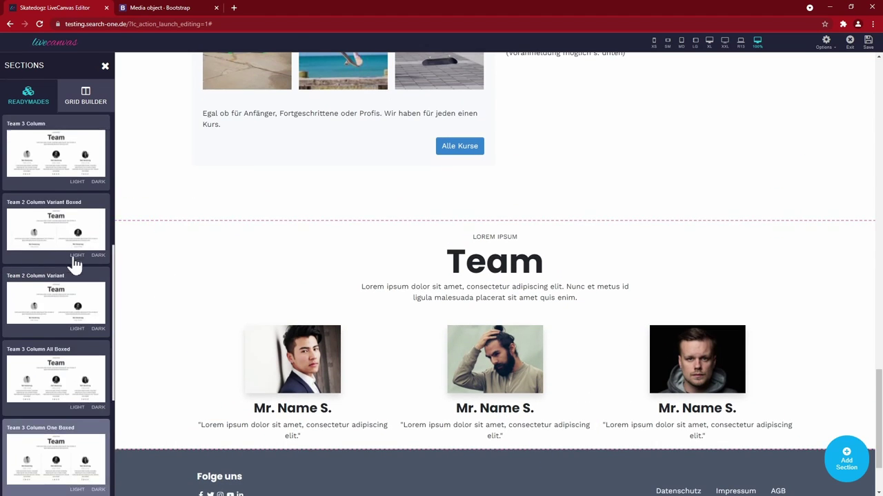
pyautogui.click(73, 269)
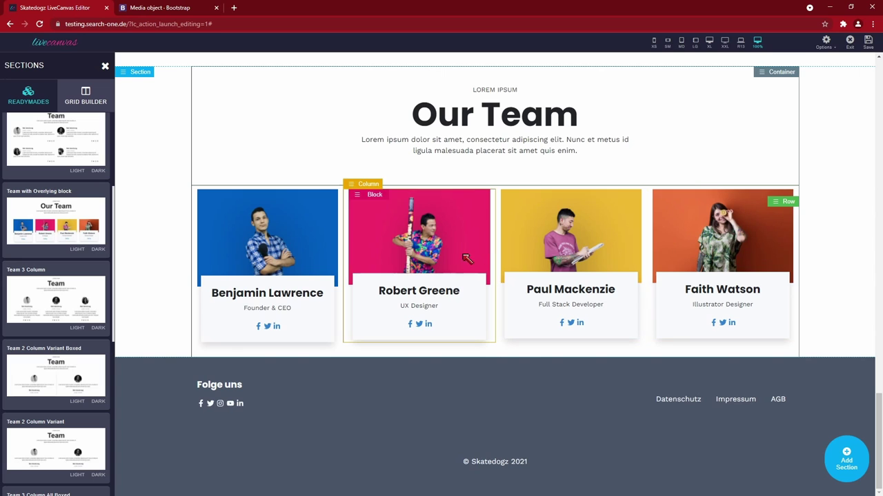
# - Close the section library and delete both the photo block and the text block of the fourth team member
pyautogui.scroll(3, 536, 331)
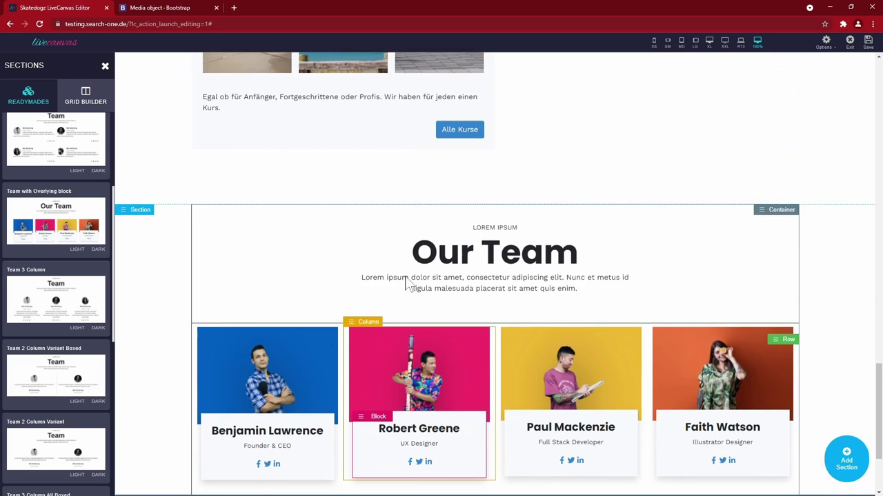
pyautogui.scroll(1, 537, 331)
pyautogui.scroll(-3, 537, 332)
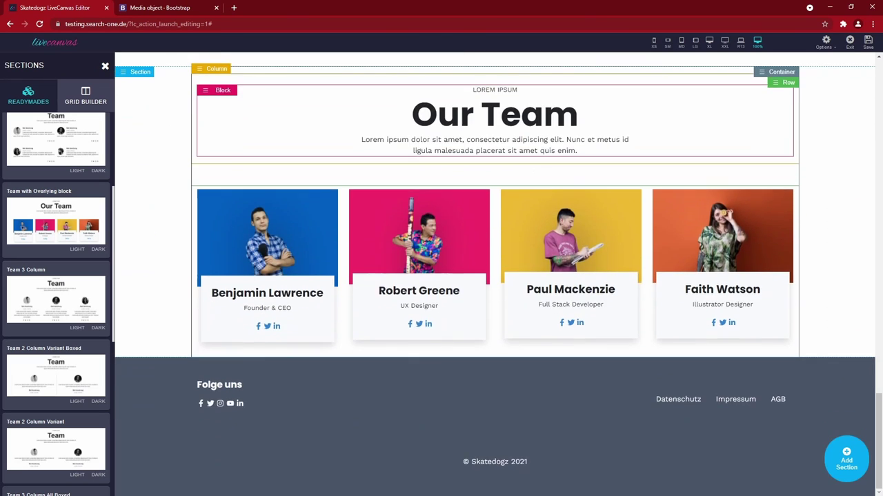
pyautogui.press('Escape')
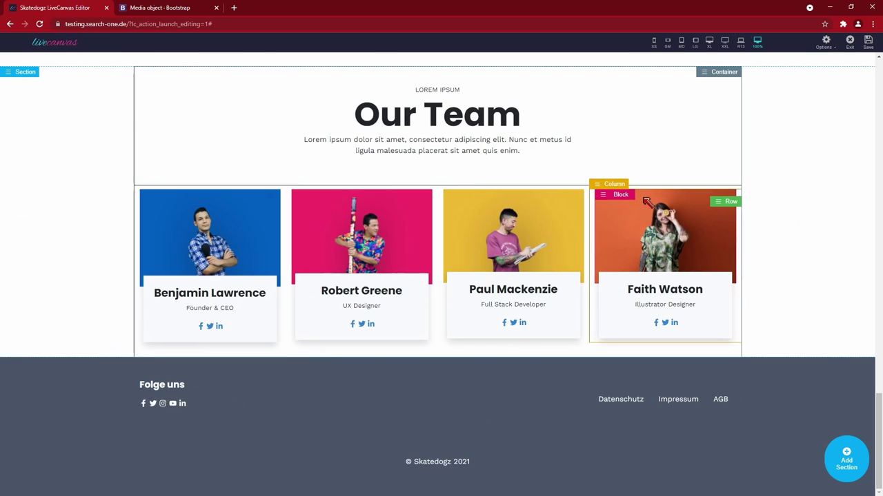
pyautogui.click(603, 196)
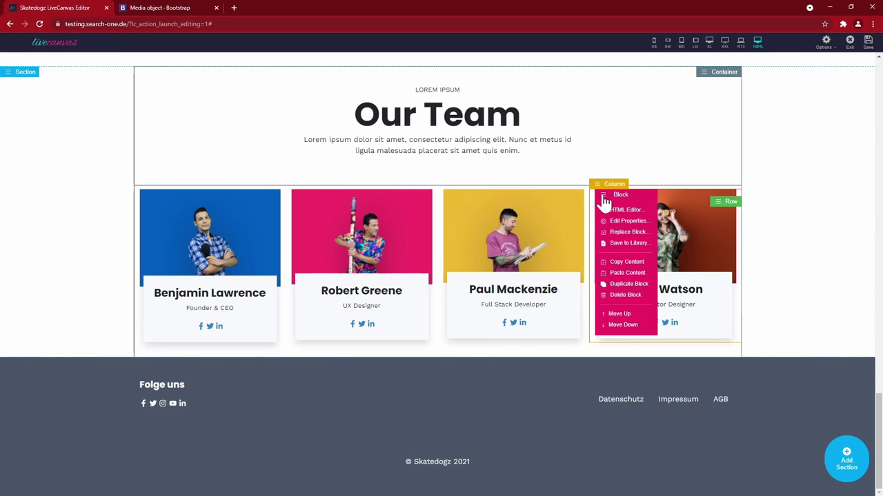
pyautogui.click(620, 297)
pyautogui.rightClick(676, 303)
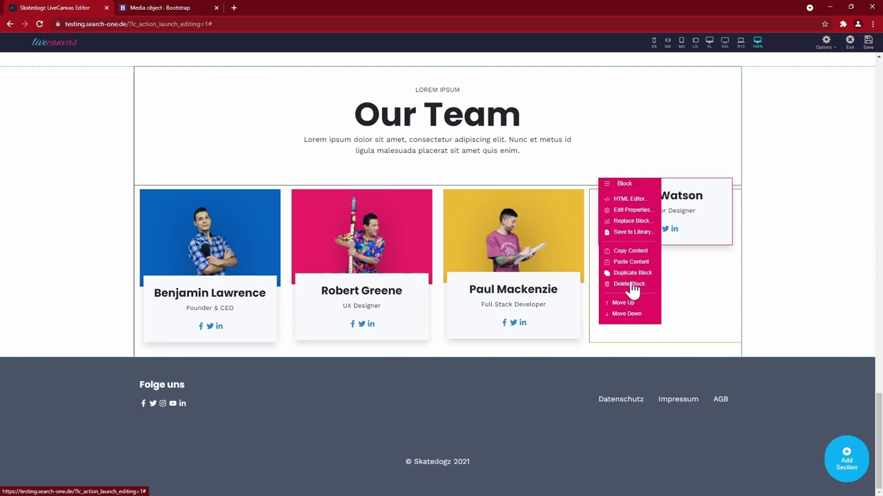
pyautogui.click(630, 285)
pyautogui.click(596, 187)
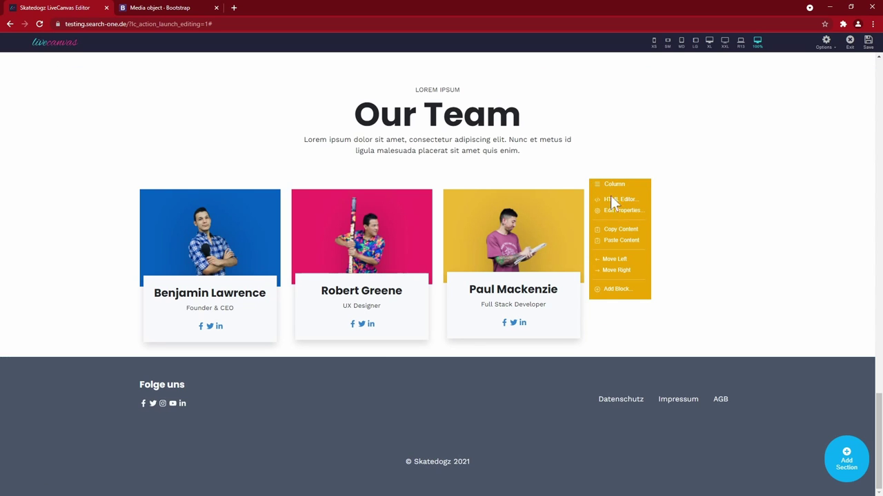
pyautogui.click(623, 256)
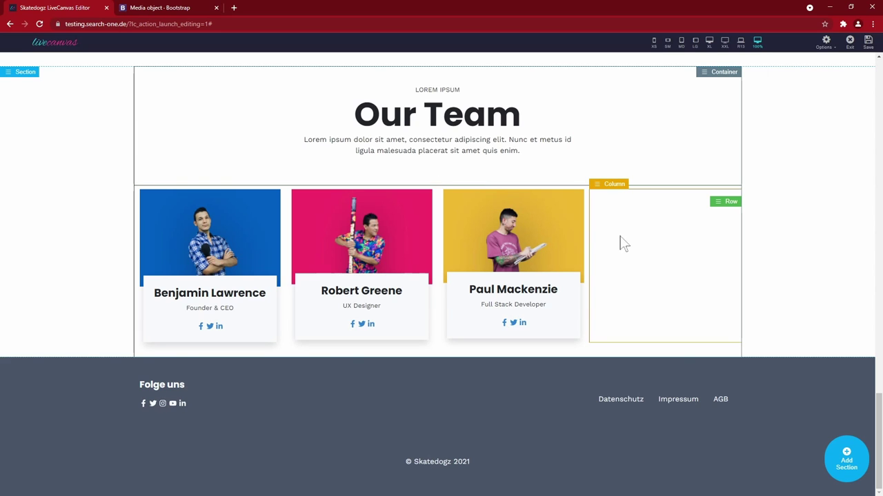
pyautogui.click(599, 186)
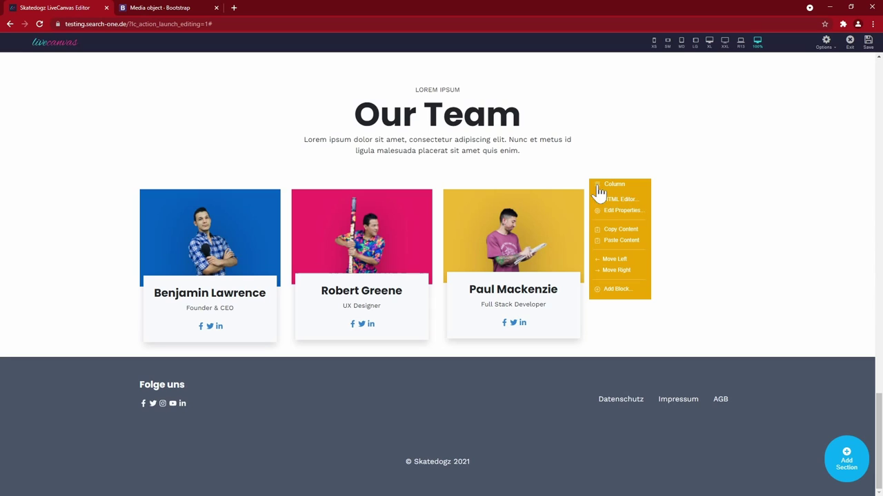
pyautogui.click(613, 260)
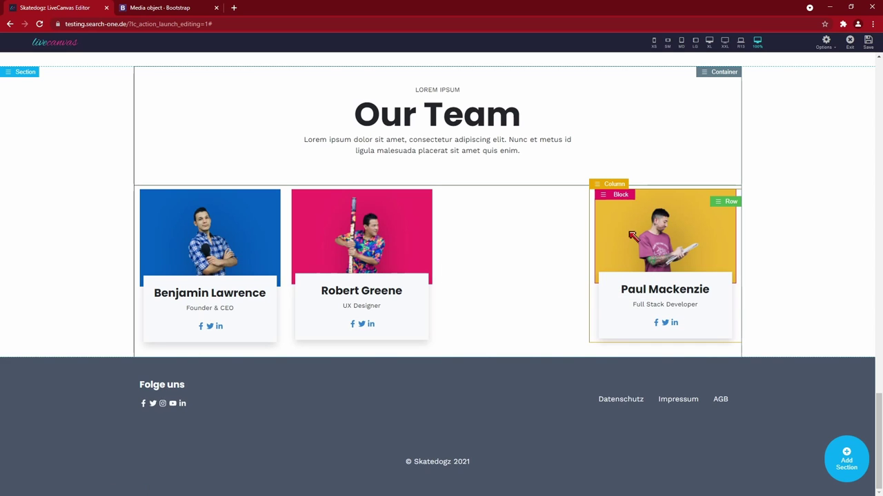
pyautogui.click(616, 261)
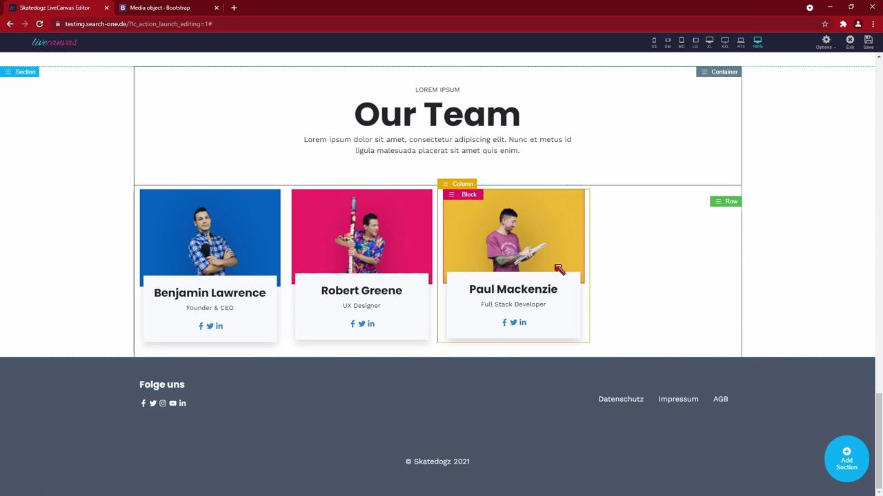
# - Open the team row's HTML and delete the empty fourth column's code
pyautogui.click(721, 205)
pyautogui.moveTo(354, 319); pyautogui.dragTo(354, 199)
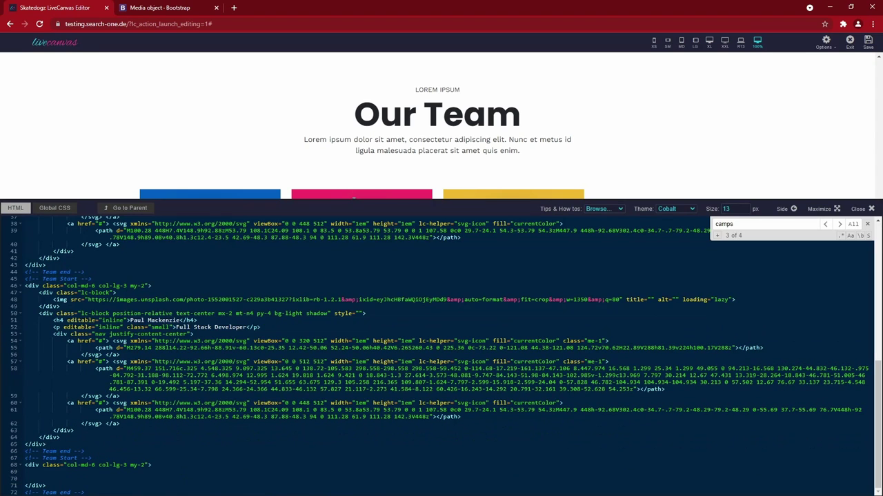
pyautogui.moveTo(85, 451); pyautogui.dragTo(85, 492)
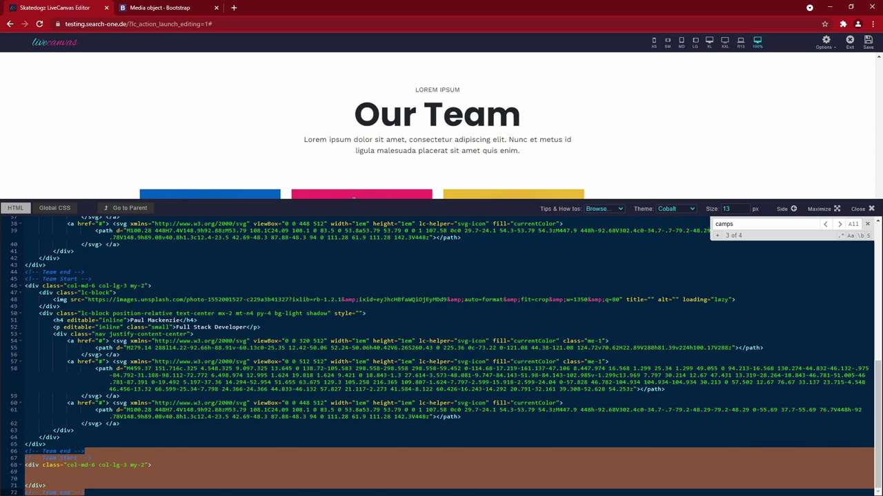
pyautogui.press('BackSpace')
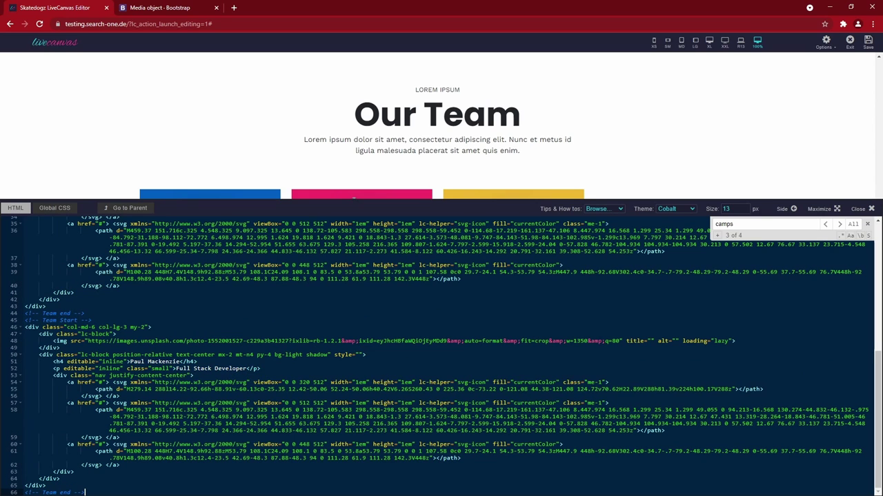
# - Change the third team column's width class to col-lg-4
pyautogui.scroll(1, 441, 355)
pyautogui.scroll(1, 446, 352)
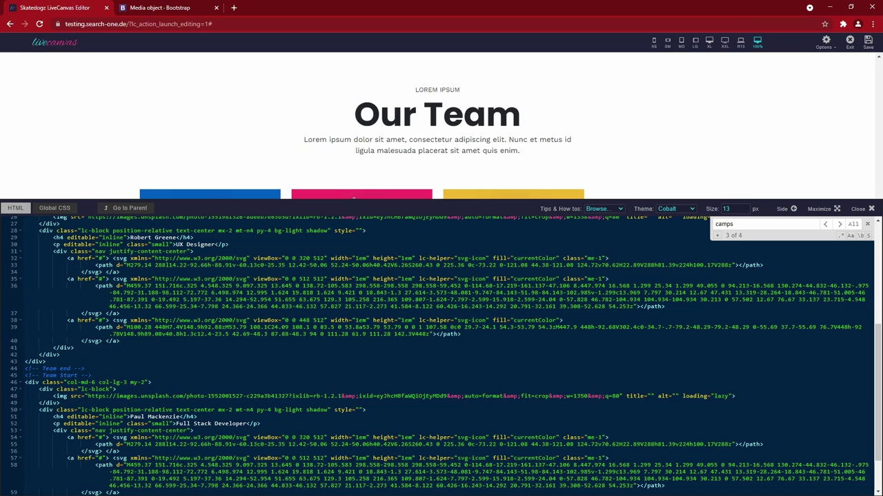
pyautogui.scroll(-2, 441, 355)
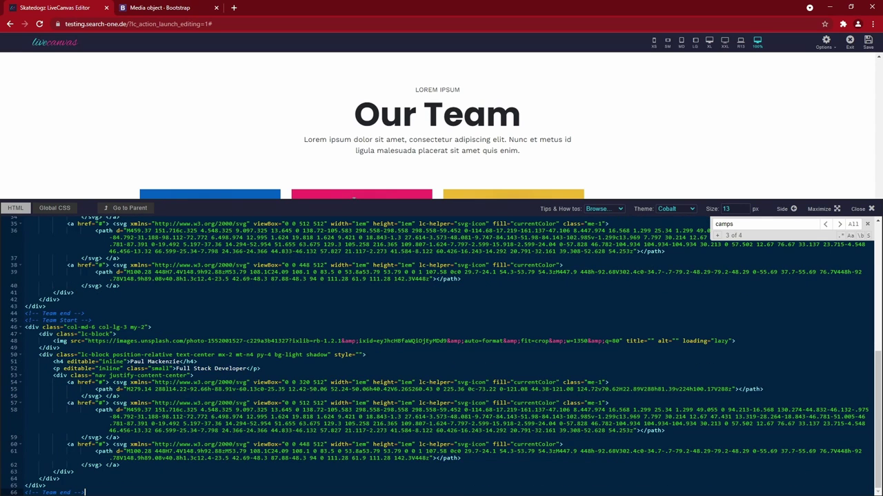
pyautogui.scroll(1, 442, 355)
pyautogui.doubleClick(125, 354)
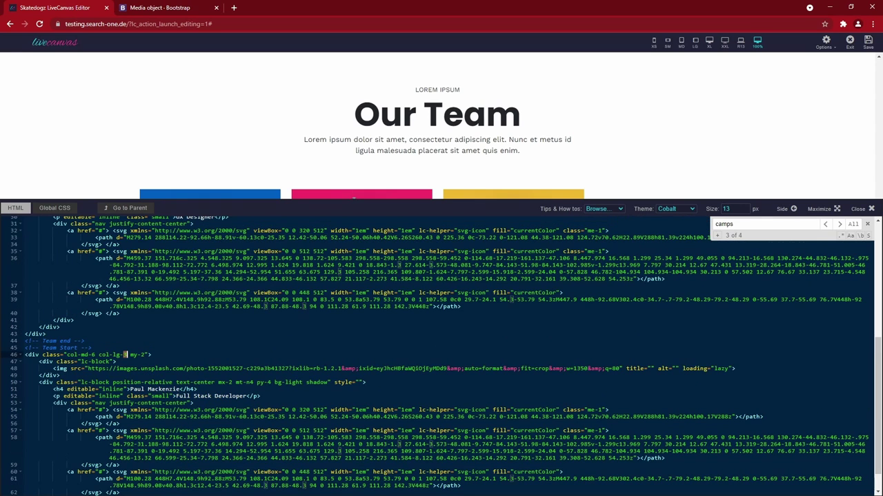
pyautogui.write('4')
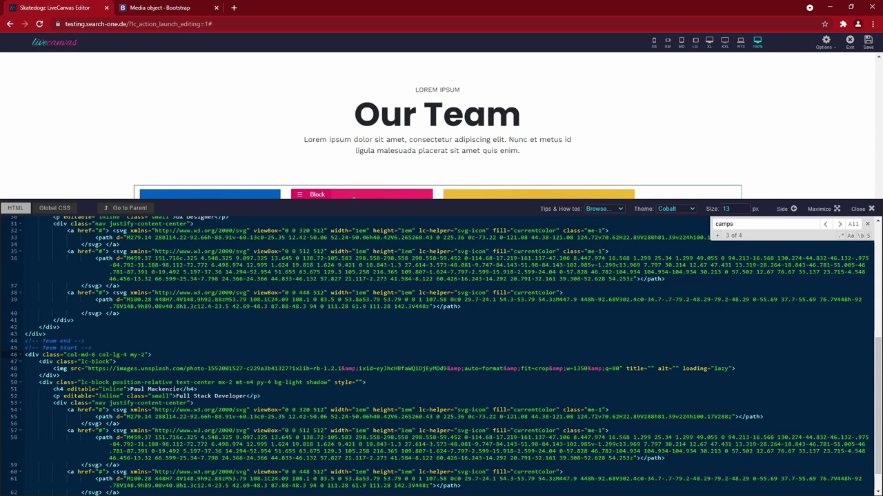
# - Set the second and first team columns to col-lg-4 too, and shrink the code editor to reveal the cards
pyautogui.scroll(3, 441, 351)
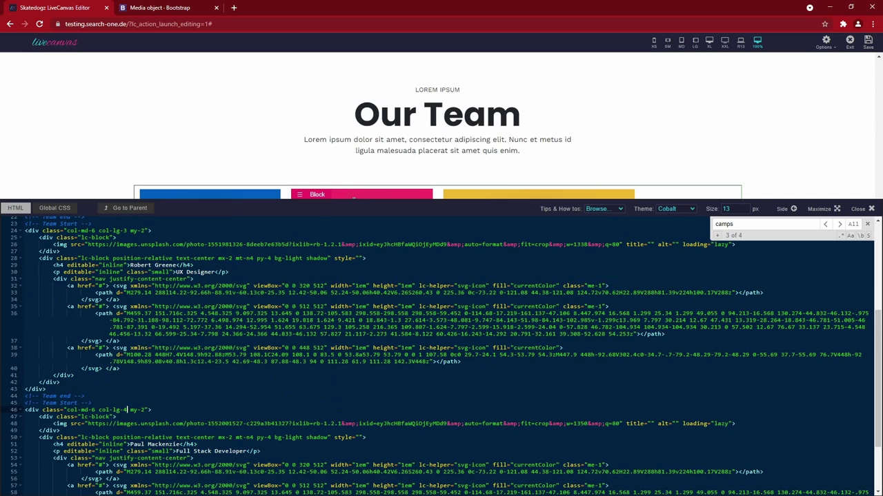
pyautogui.scroll(2, 442, 351)
pyautogui.press('BackSpace')
pyautogui.write('4')
pyautogui.scroll(6, 442, 352)
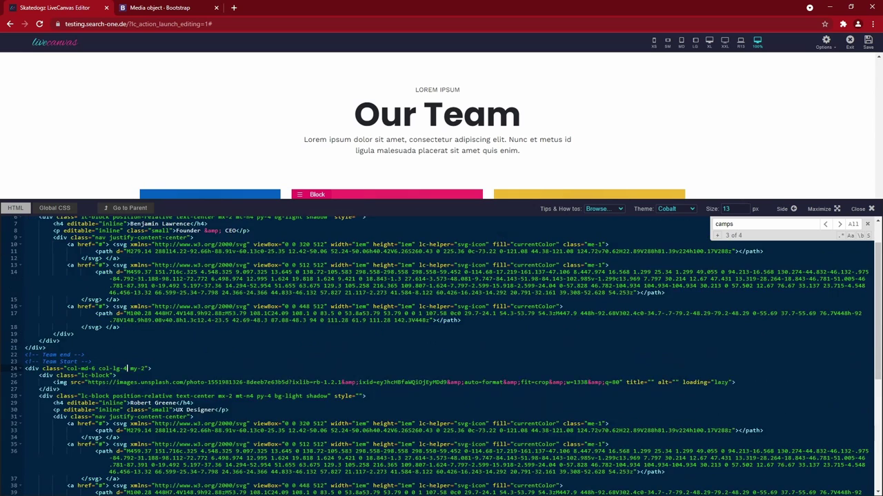
pyautogui.scroll(2, 441, 352)
pyautogui.click(127, 227)
pyautogui.press('BackSpace')
pyautogui.write('4')
pyautogui.moveTo(629, 201); pyautogui.dragTo(628, 395)
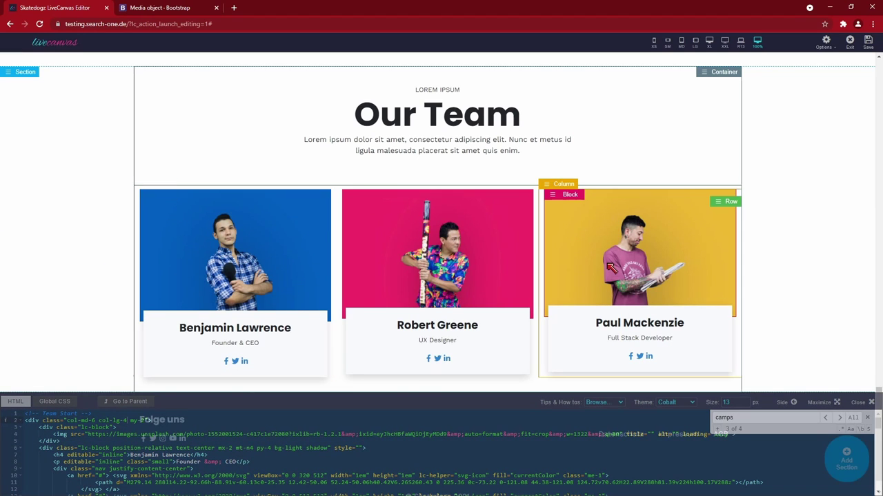
# - Replace the first card's photo with the media library picture of the skateboarder on the beach, at 640 × 960 pixels
pyautogui.scroll(-1, 235, 219)
pyautogui.click(234, 219)
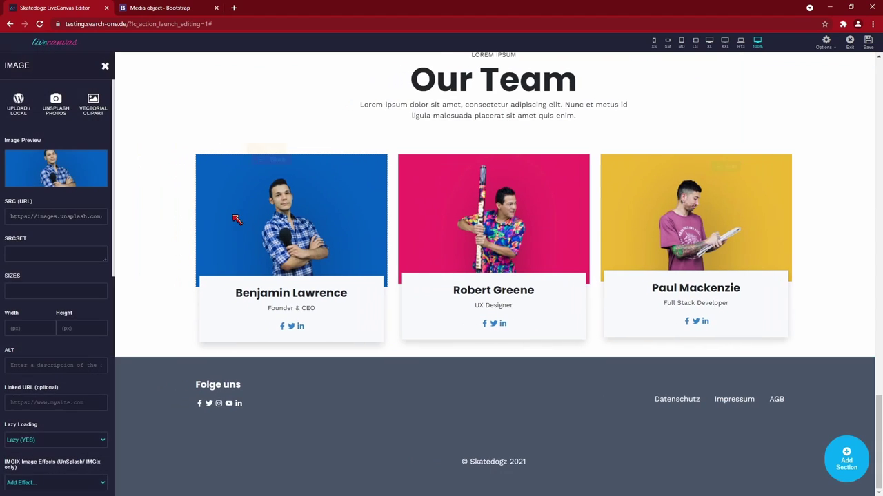
pyautogui.click(20, 122)
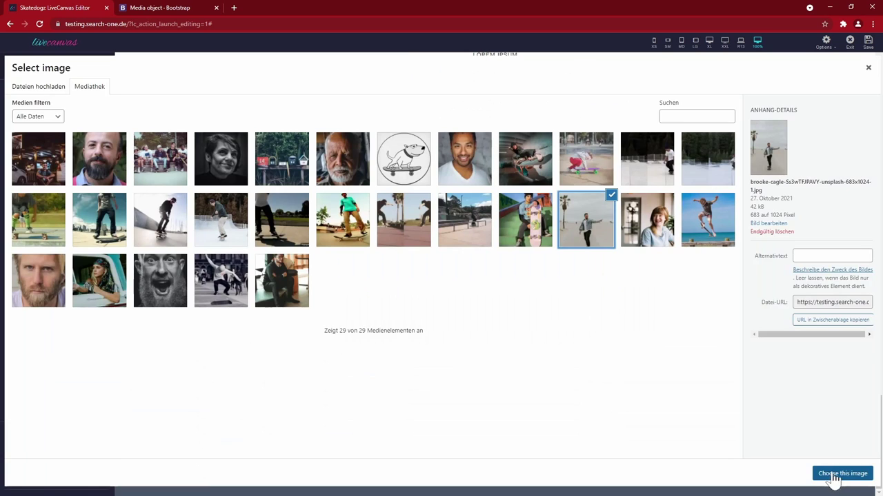
pyautogui.click(843, 475)
pyautogui.click(249, 249)
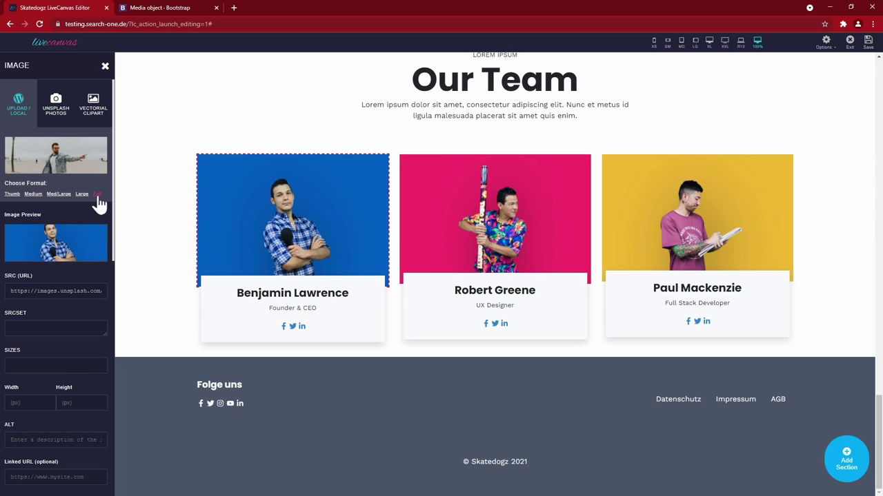
pyautogui.click(98, 194)
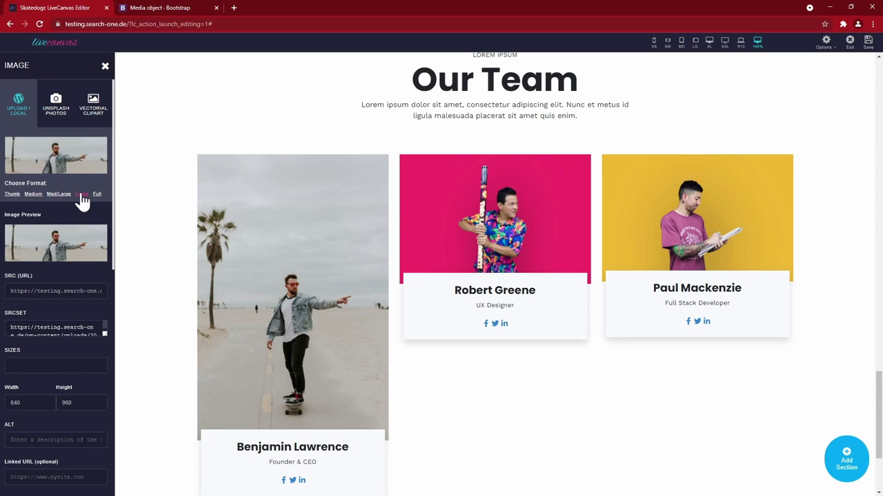
pyautogui.click(59, 194)
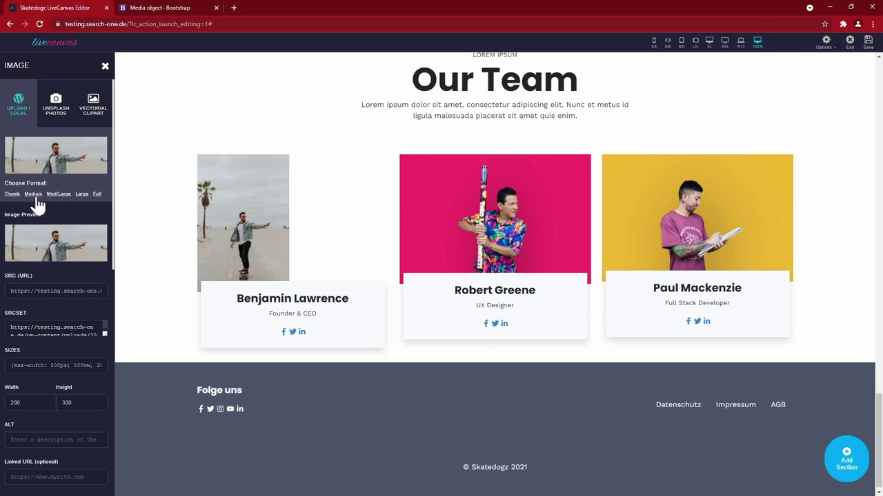
pyautogui.click(58, 195)
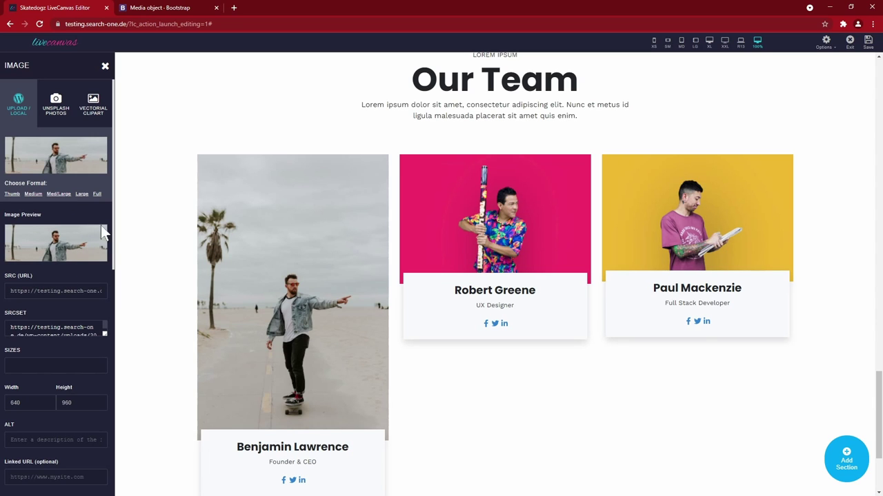
pyautogui.scroll(-3, 151, 362)
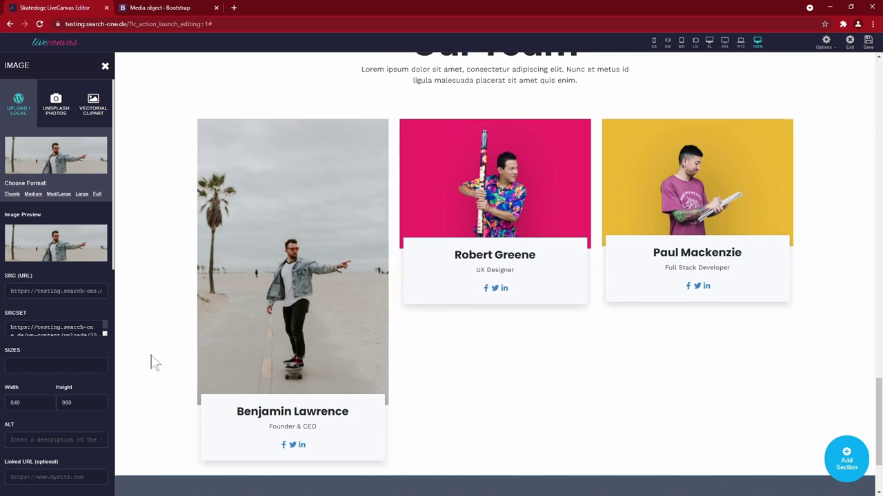
# - Complete the three cards with trainer names, Senior Trainer or Almost Senior Trainer roles and skater photos, and title the section Unsere Trainer
pyautogui.tripleClick(293, 293)
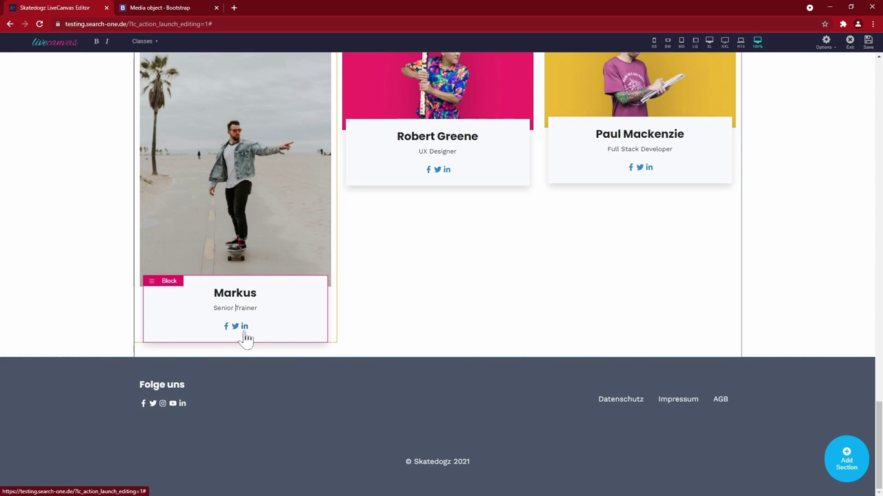
pyautogui.scroll(4, 126, 309)
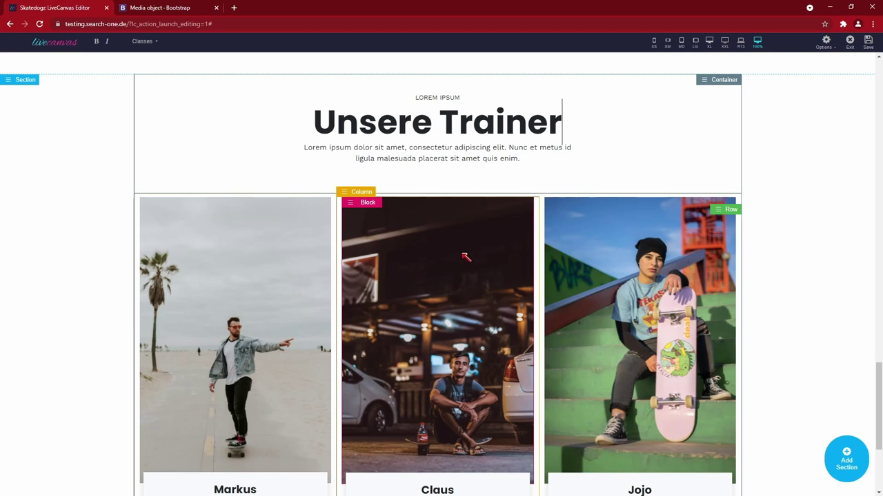
pyautogui.scroll(-3, 466, 257)
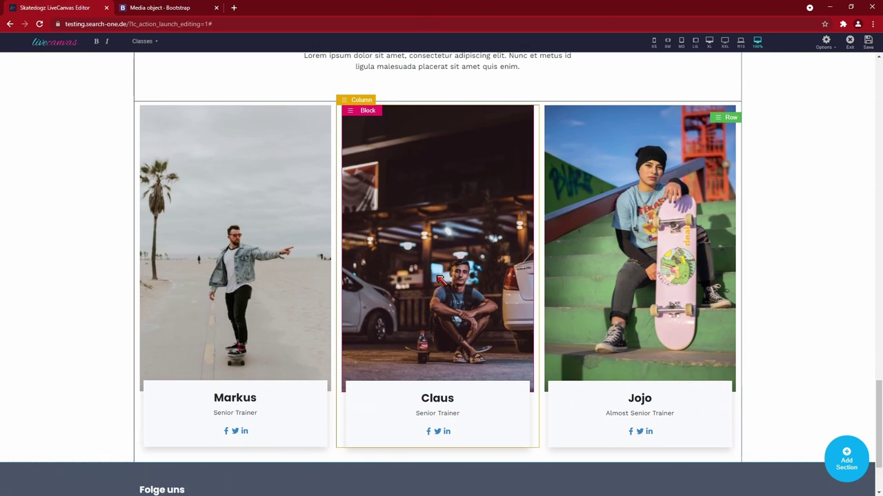
pyautogui.scroll(3, 465, 257)
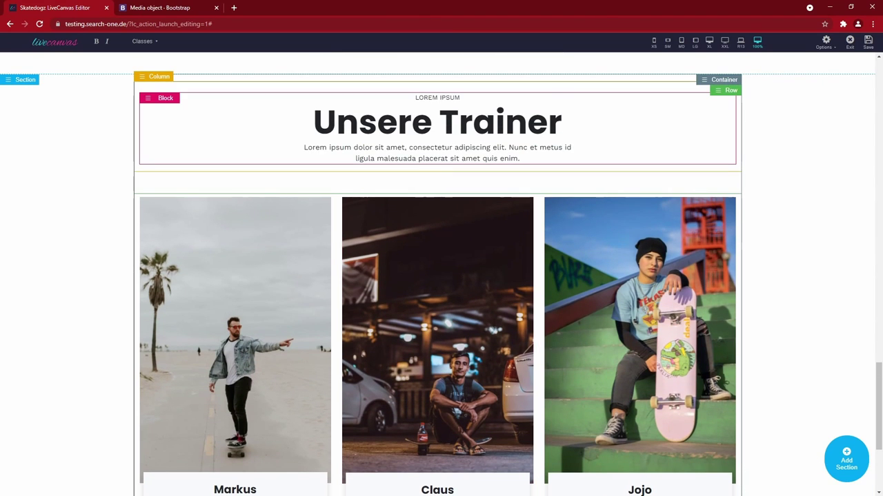
# - Delete the LOREM IPSUM span, the placeholder paragraph and the empty lines from the Unsere Trainer heading block's HTML
pyautogui.doubleClick(153, 110)
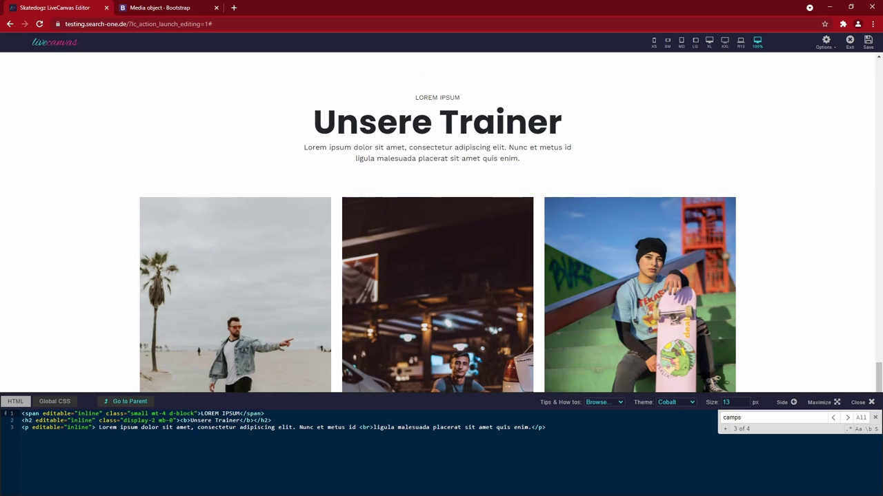
pyautogui.hotkey('shift', 'Home')
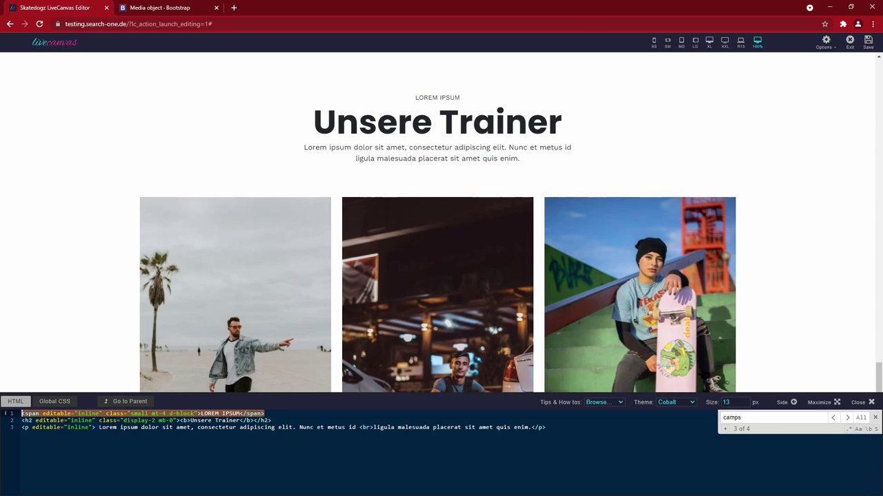
pyautogui.press('BackSpace')
pyautogui.hotkey('shift', 'End')
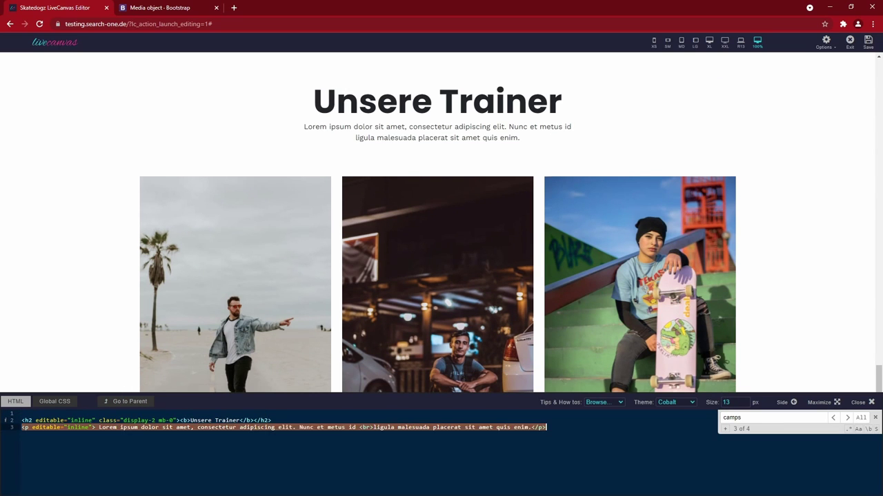
pyautogui.press('BackSpace')
pyautogui.press('Home')
pyautogui.press('BackSpace')
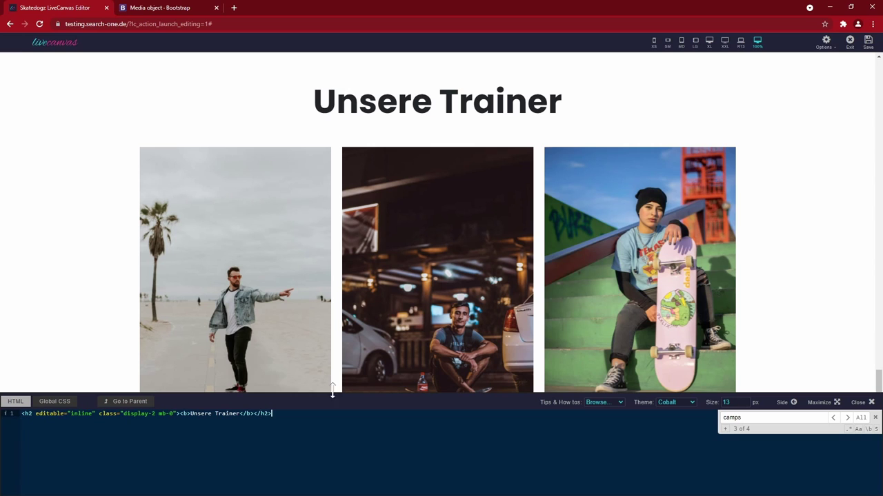
# - Set the Unsere Trainer heading's responsive font size to rfs 20
pyautogui.click(377, 102)
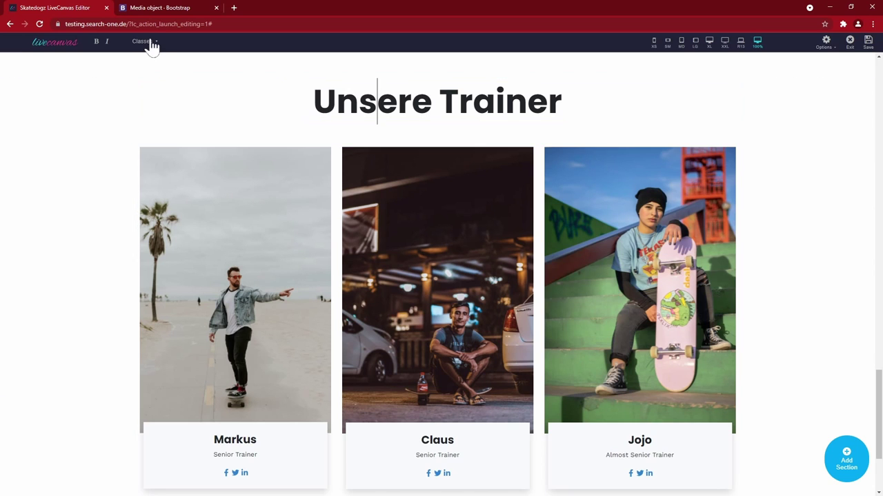
pyautogui.click(151, 43)
pyautogui.click(473, 60)
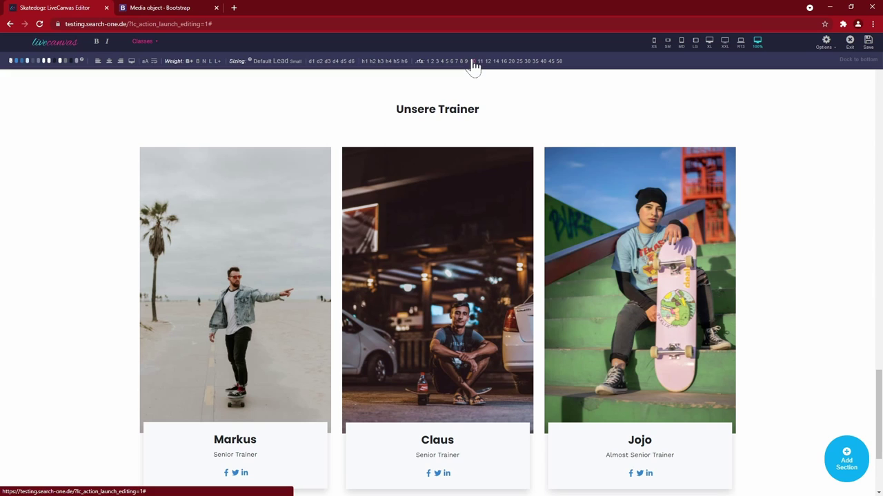
pyautogui.click(511, 62)
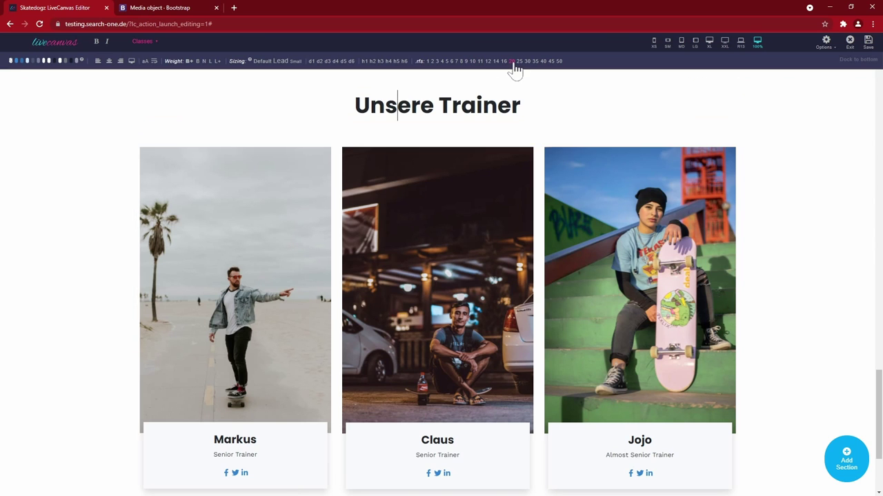
# - Look through the page from the trainer cards up to the Top 10 Skateboardtricks section and back to compare the sections
pyautogui.scroll(-1, 348, 260)
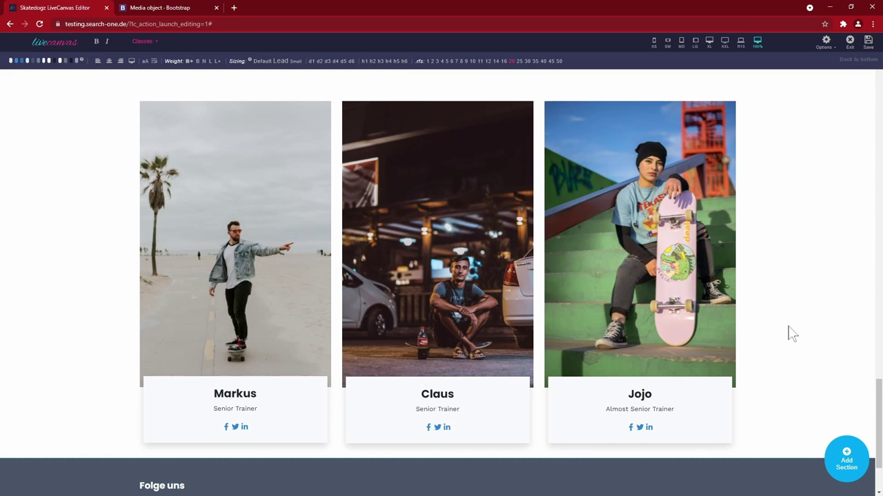
pyautogui.scroll(6, 791, 333)
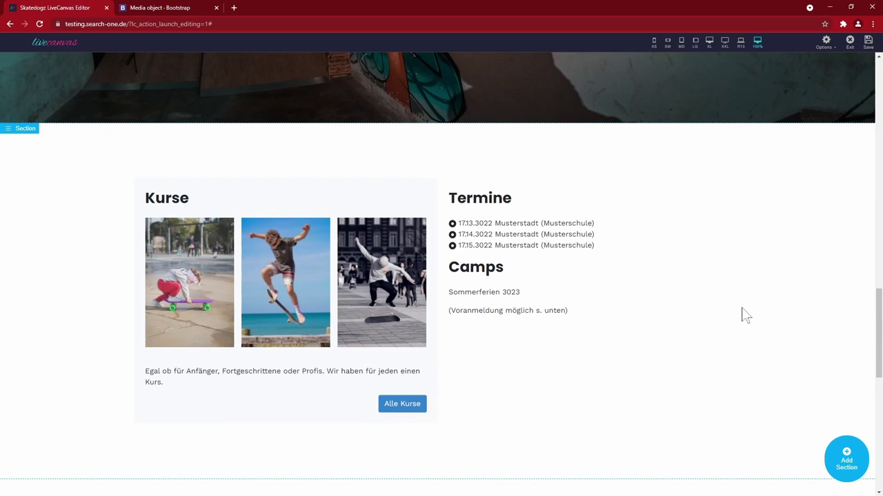
pyautogui.scroll(-3, 744, 316)
pyautogui.scroll(5, 745, 315)
pyautogui.scroll(-3, 745, 315)
pyautogui.scroll(8, 745, 316)
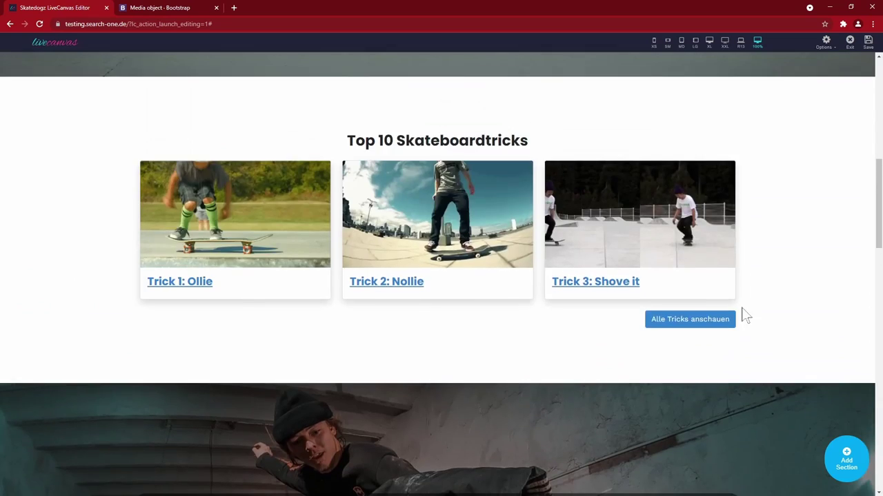
pyautogui.scroll(-8, 745, 315)
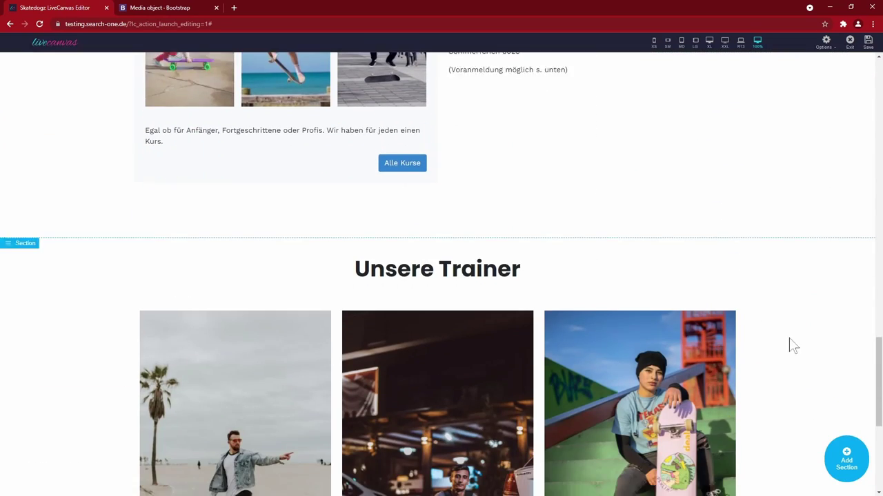
# - Give the Unsere Trainer section the light blue bg-success background color
pyautogui.scroll(-2, 793, 346)
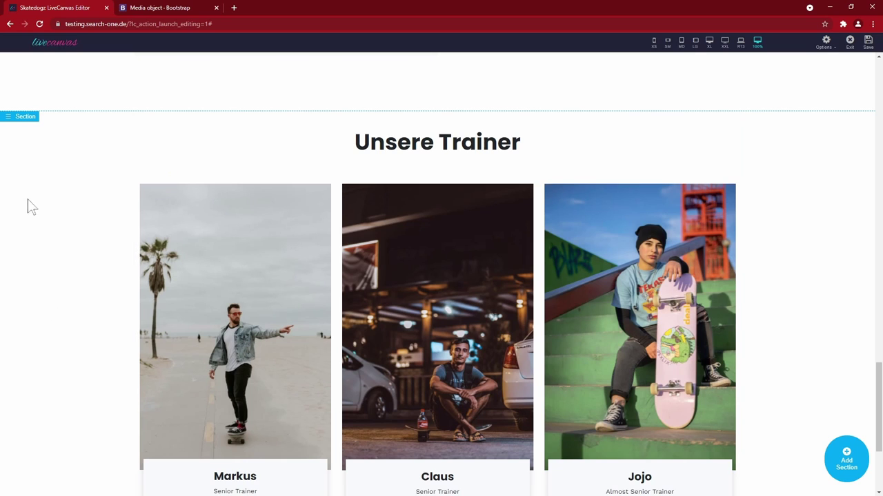
pyautogui.click(8, 119)
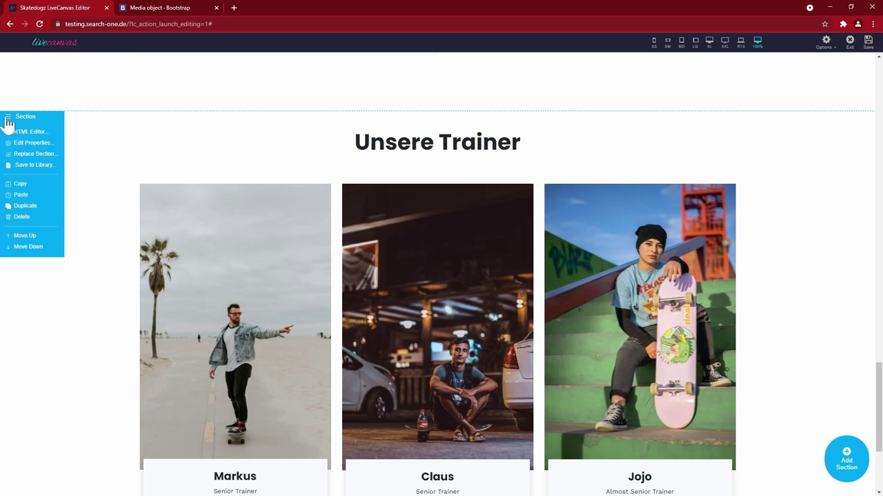
pyautogui.click(24, 145)
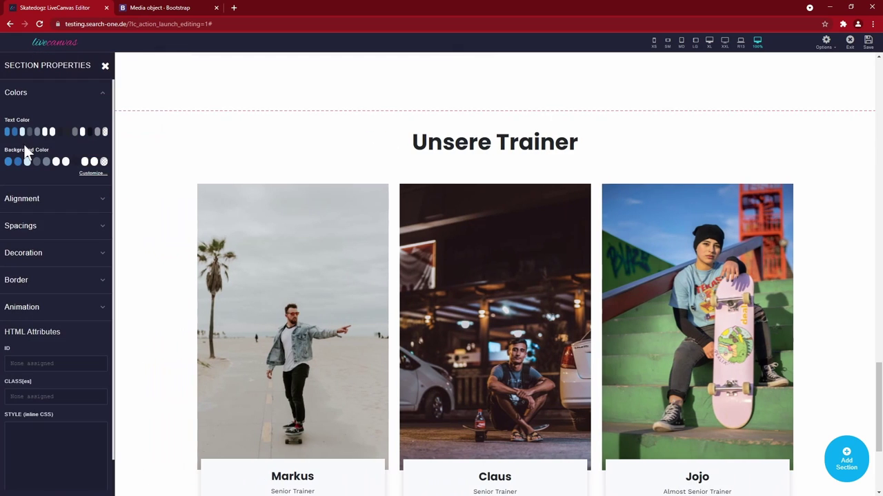
pyautogui.click(28, 164)
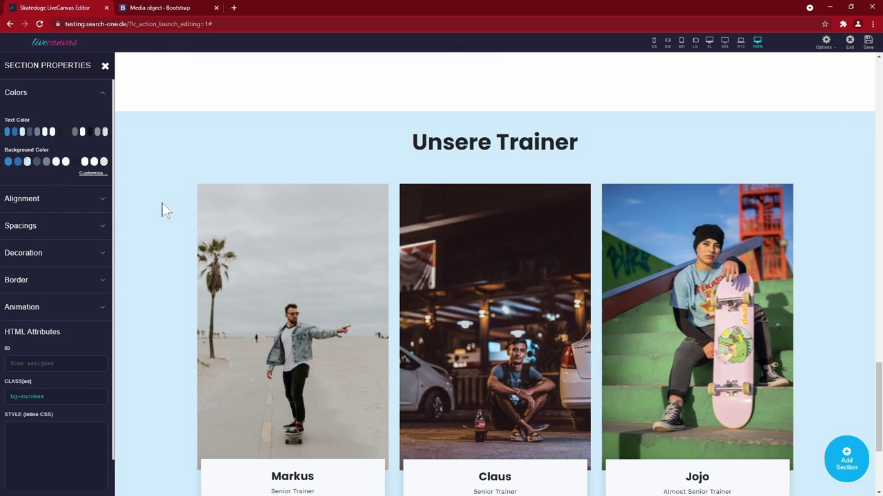
# - Add a new section above the footer using the ready-made light Testimonial Slider layout
pyautogui.scroll(-3, 497, 362)
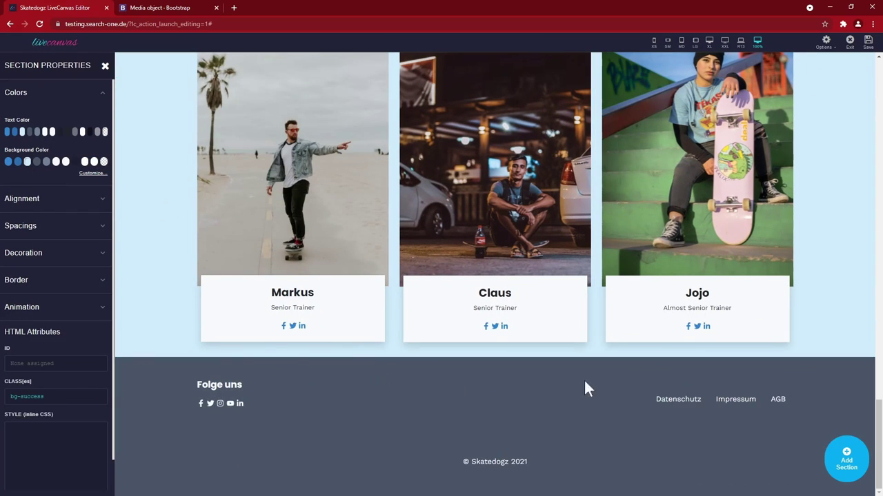
pyautogui.click(844, 461)
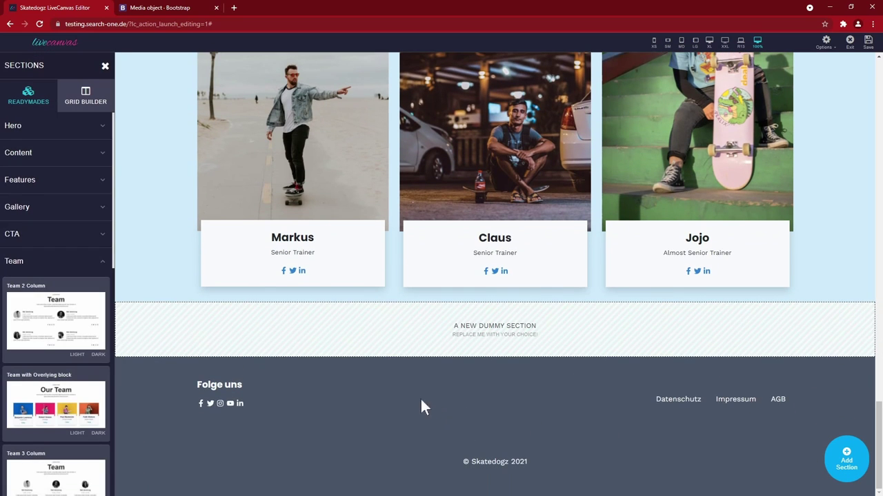
pyautogui.click(44, 262)
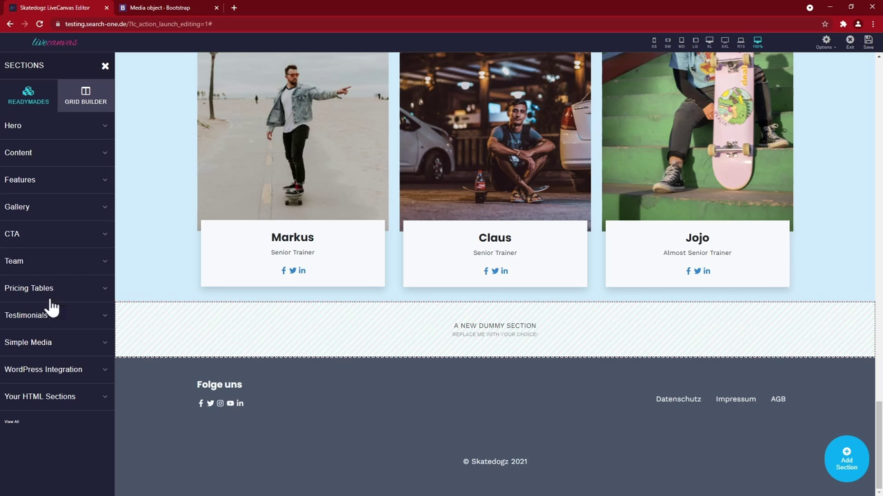
pyautogui.click(49, 317)
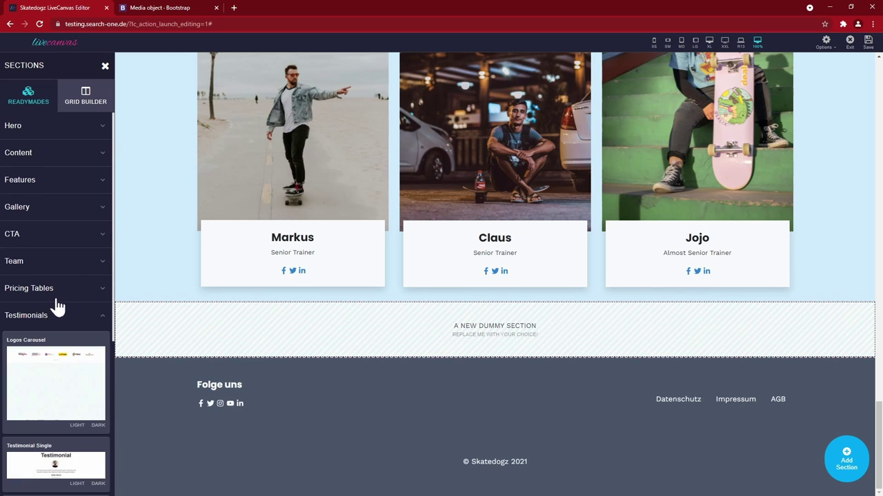
pyautogui.scroll(-4, 57, 306)
pyautogui.scroll(1, 65, 262)
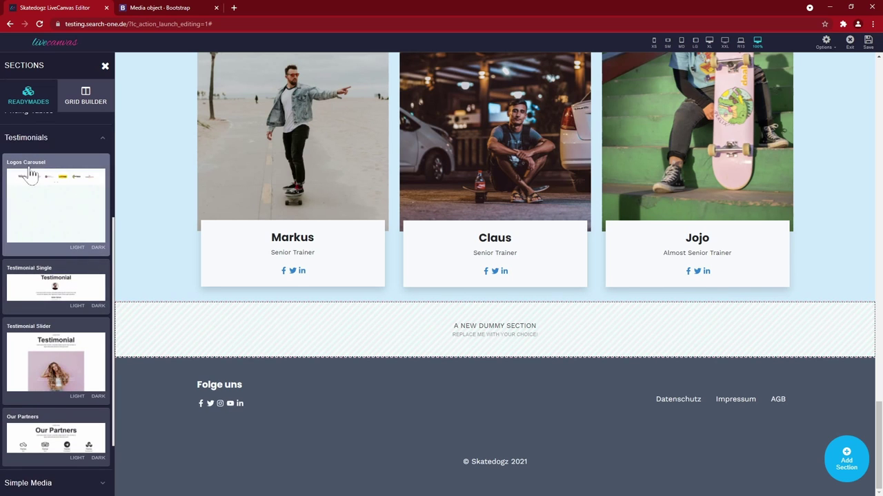
pyautogui.click(62, 345)
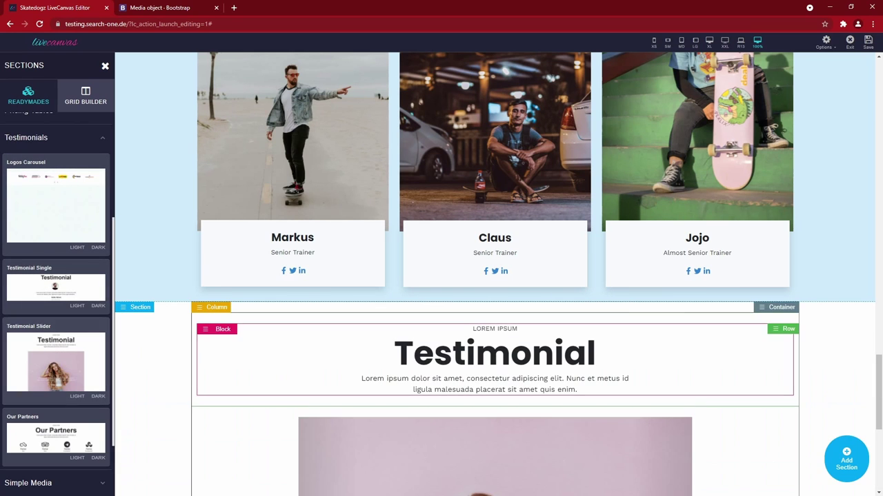
pyautogui.scroll(-5, 269, 354)
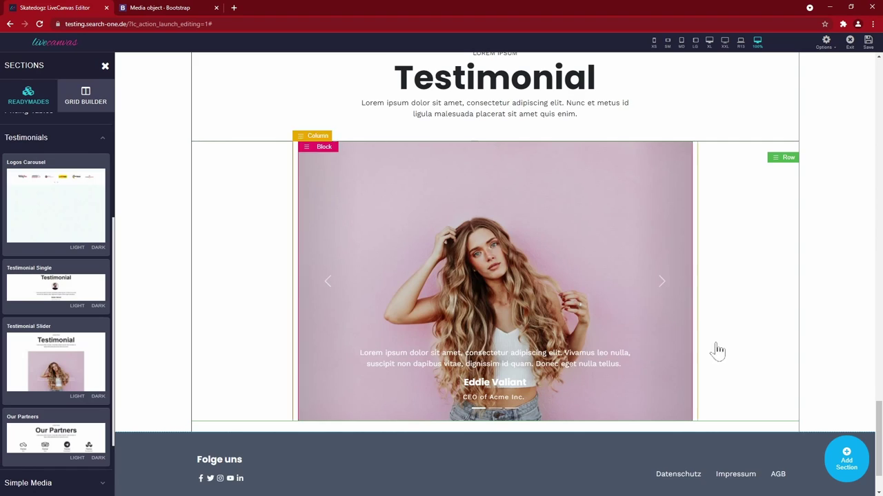
# - Try several image sizes on the first testimonial slide's photo and set it to 100%
pyautogui.click(482, 353)
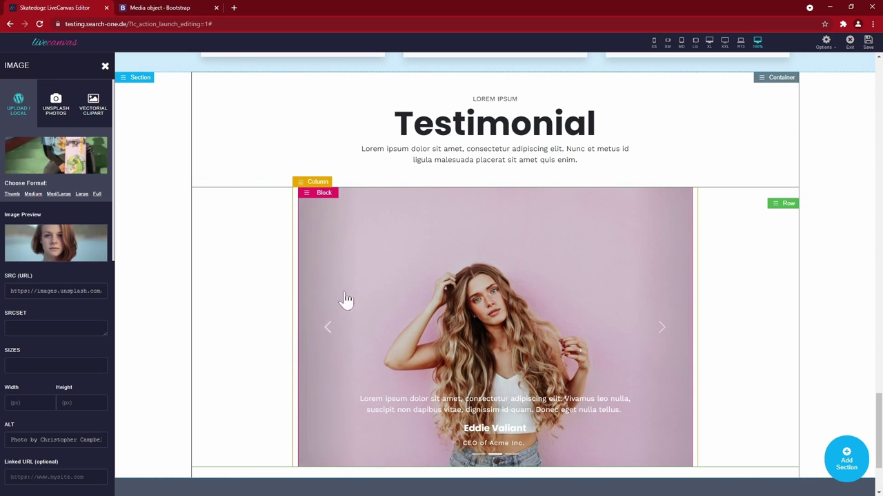
pyautogui.scroll(-4, 56, 275)
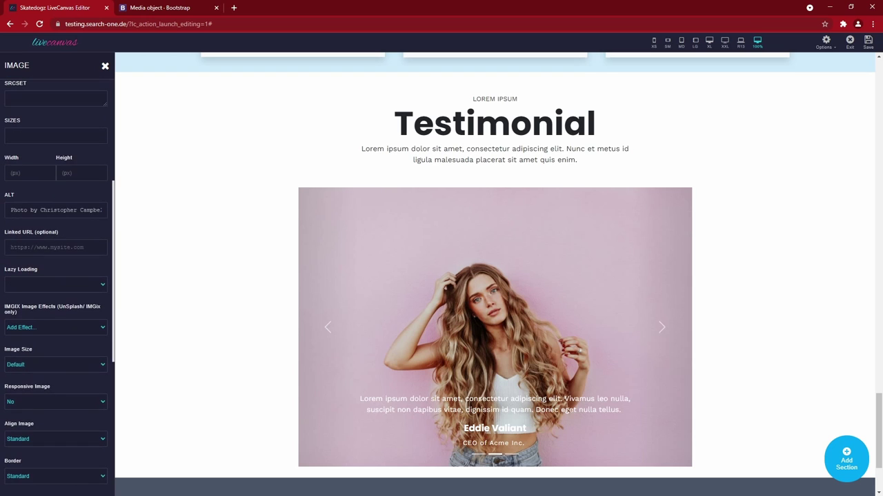
pyautogui.scroll(-4, 62, 311)
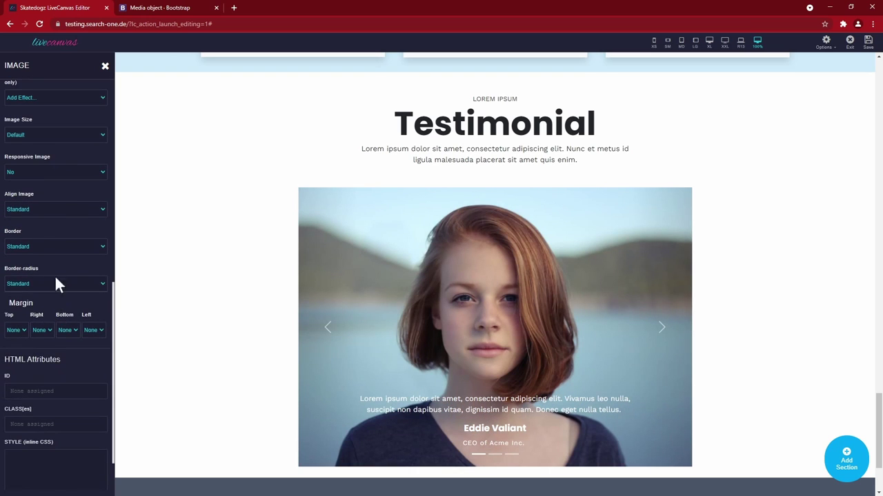
pyautogui.click(63, 136)
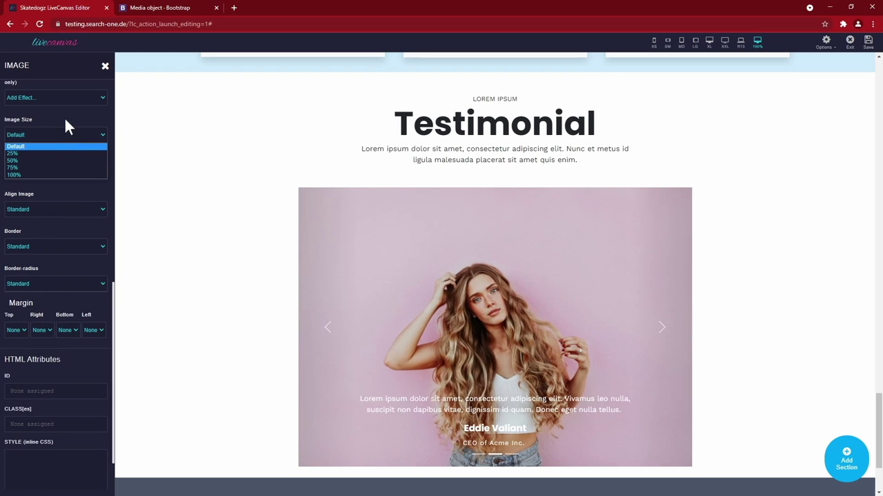
pyautogui.click(44, 163)
pyautogui.click(103, 136)
pyautogui.click(53, 159)
pyautogui.click(77, 136)
pyautogui.click(28, 146)
pyautogui.click(63, 135)
pyautogui.click(64, 153)
pyautogui.click(62, 146)
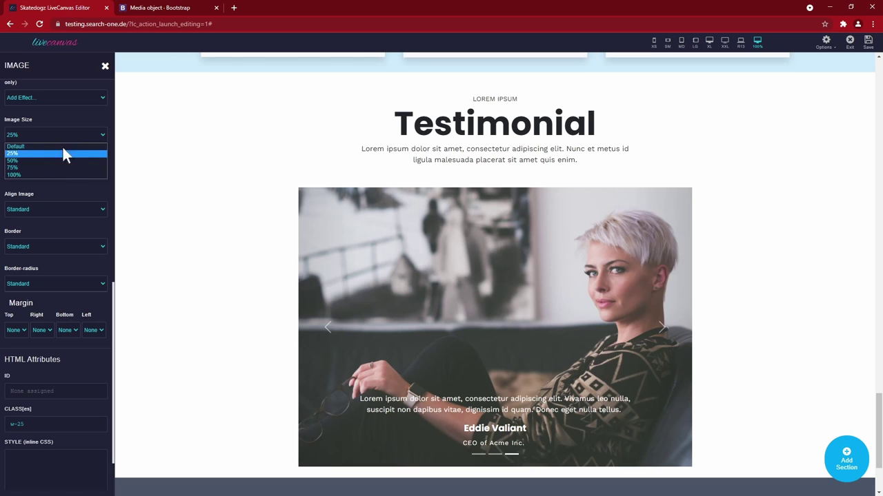
pyautogui.click(71, 174)
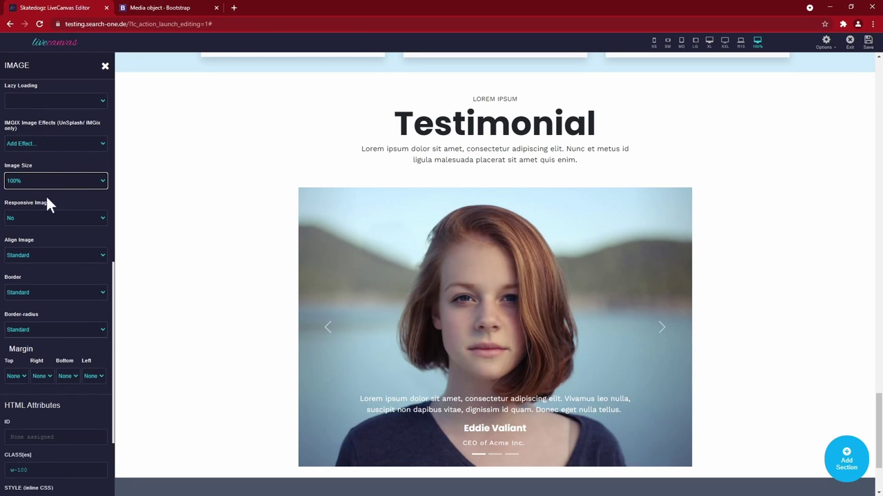
pyautogui.scroll(-2, 48, 198)
pyautogui.scroll(1, 69, 241)
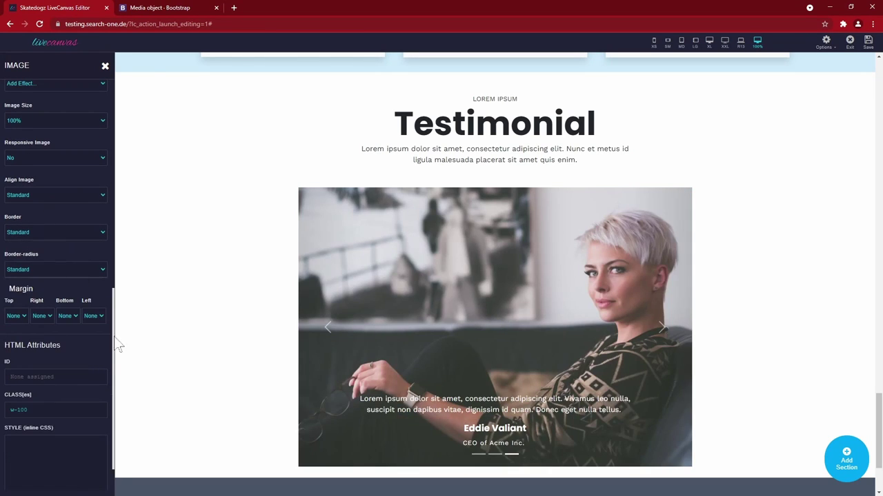
pyautogui.scroll(-1, 193, 272)
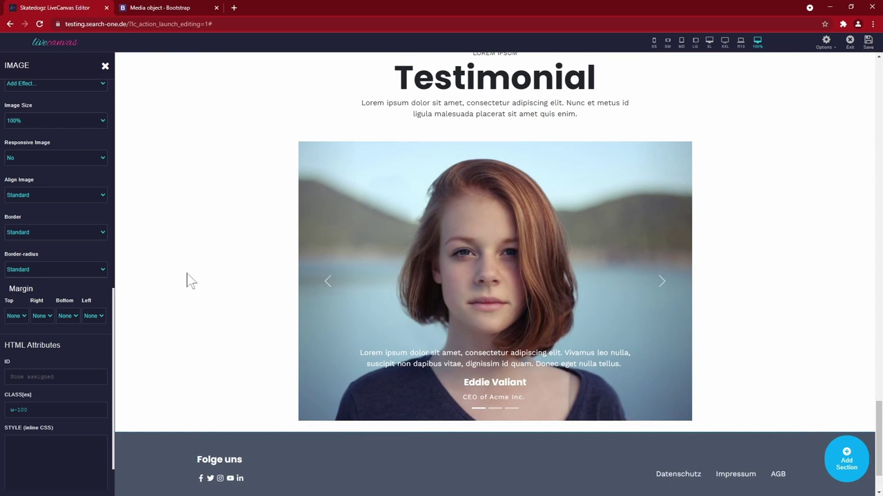
pyautogui.scroll(2, 345, 207)
# - Set the Testimonial heading's responsive font size to rfs 20
pyautogui.click(503, 169)
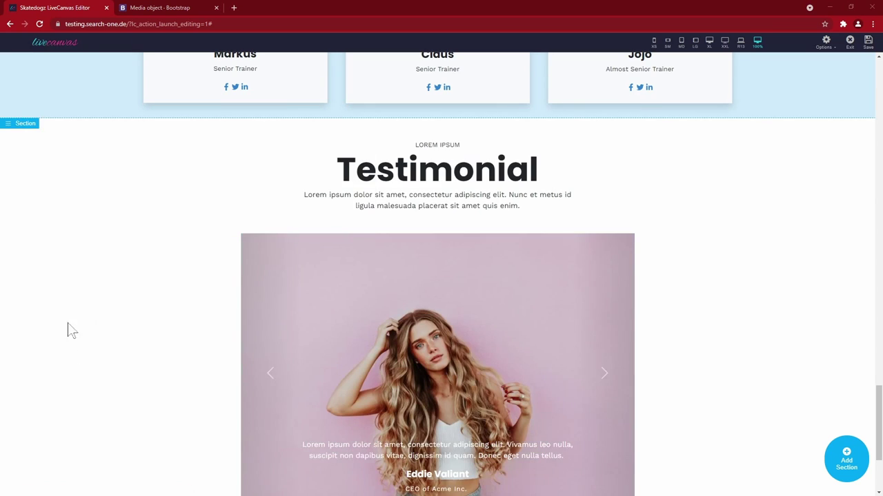
pyautogui.scroll(-3, 69, 324)
pyautogui.scroll(3, 68, 314)
pyautogui.scroll(1, 122, 335)
pyautogui.scroll(-2, 122, 335)
pyautogui.click(417, 141)
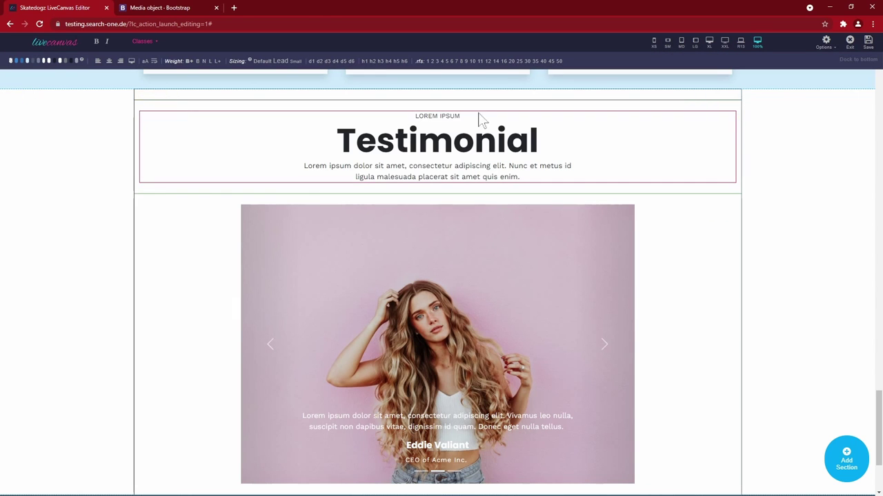
pyautogui.click(511, 62)
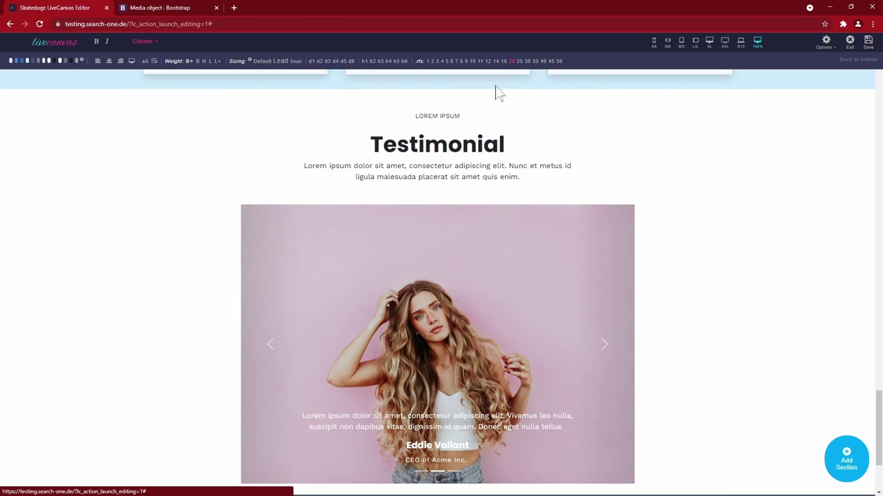
# - Delete the LOREM IPSUM span and the placeholder paragraph from the Testimonial heading block's HTML
pyautogui.click(147, 118)
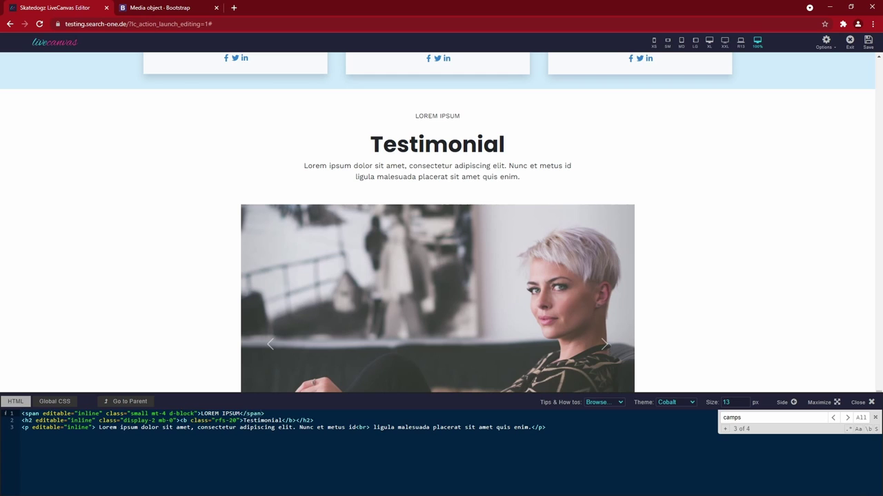
pyautogui.hotkey('ctrl', 'd')
pyautogui.press('Delete')
# - Replace the Testimonial heading text with "Unser Teilnehmer über die Skatedogz" and set its size to rfs 16
pyautogui.click(491, 187)
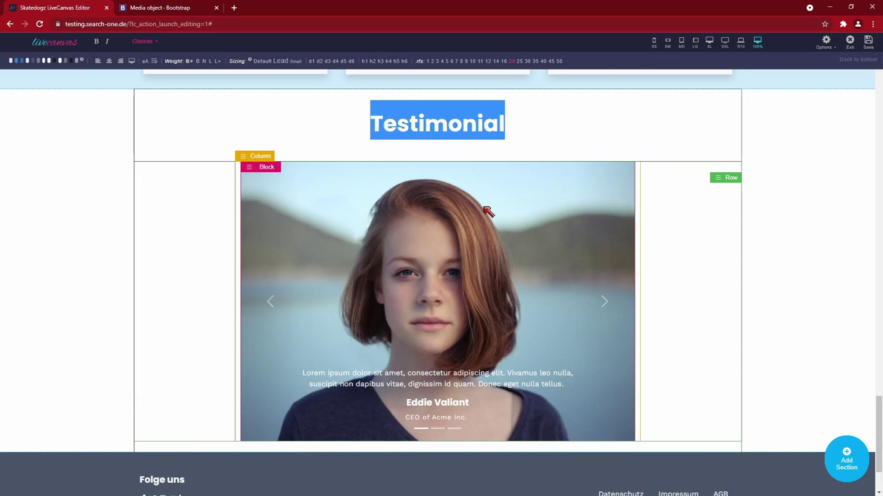
pyautogui.write('Unser Teilnehmer über die Skatedogz')
pyautogui.click(511, 61)
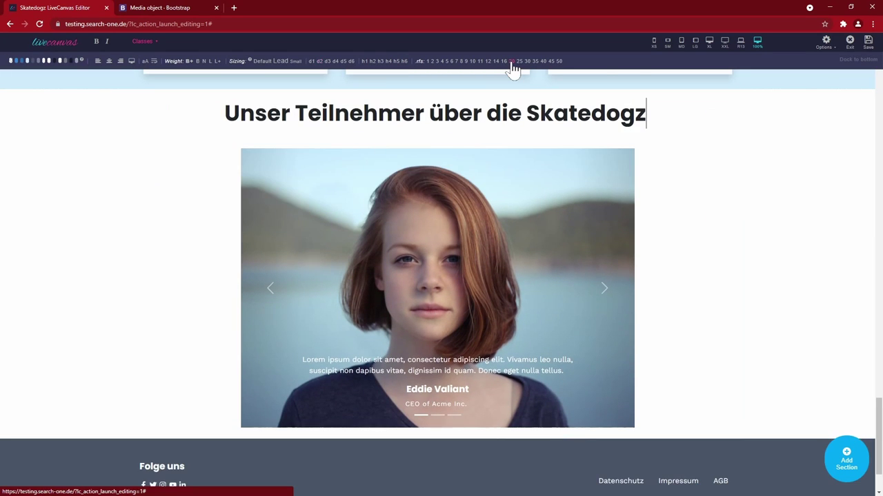
pyautogui.click(503, 62)
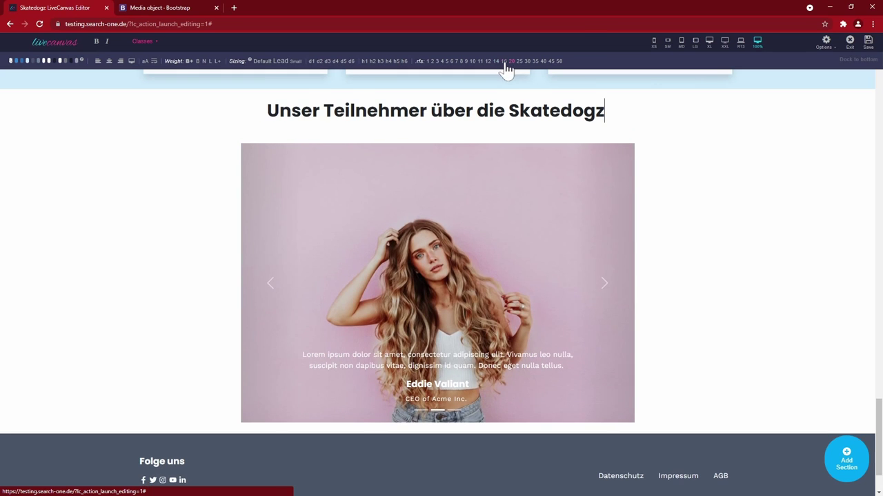
# - Open the HTML of the testimonial slider's column in an enlarged code editor and examine the carousel slide structure
pyautogui.click(662, 238)
pyautogui.click(722, 161)
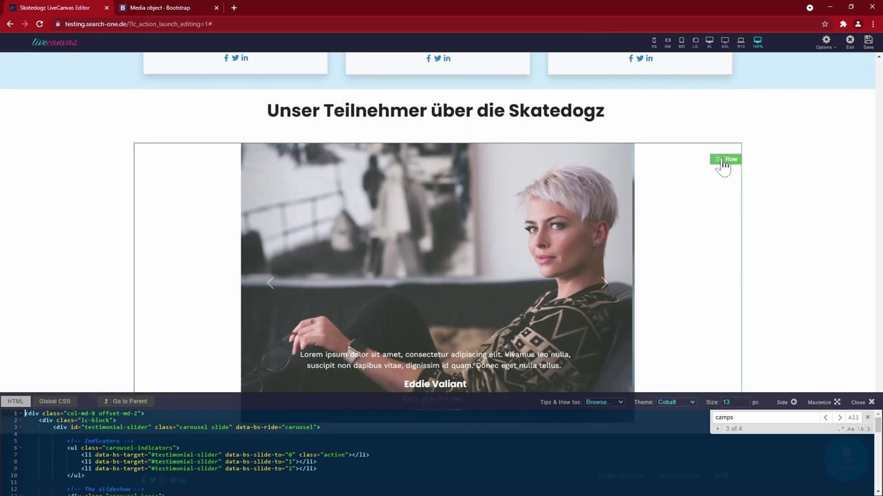
pyautogui.moveTo(368, 394); pyautogui.dragTo(365, 110)
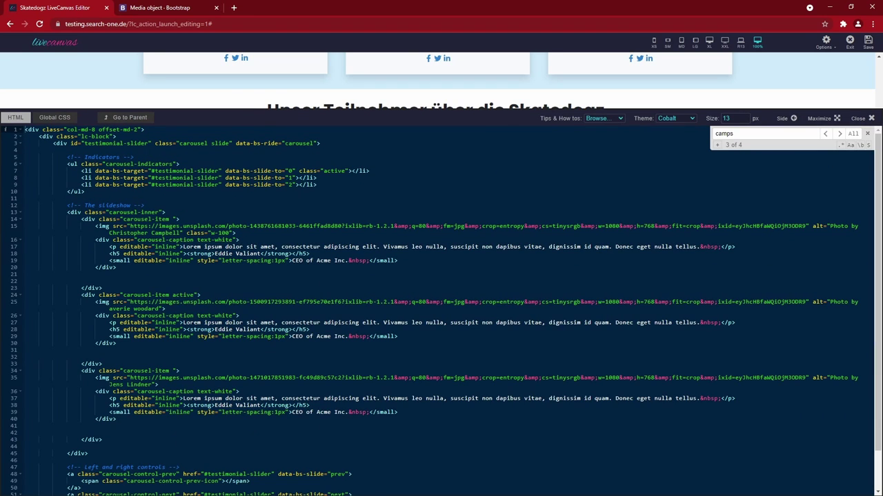
pyautogui.scroll(-2, 441, 310)
pyautogui.scroll(2, 442, 310)
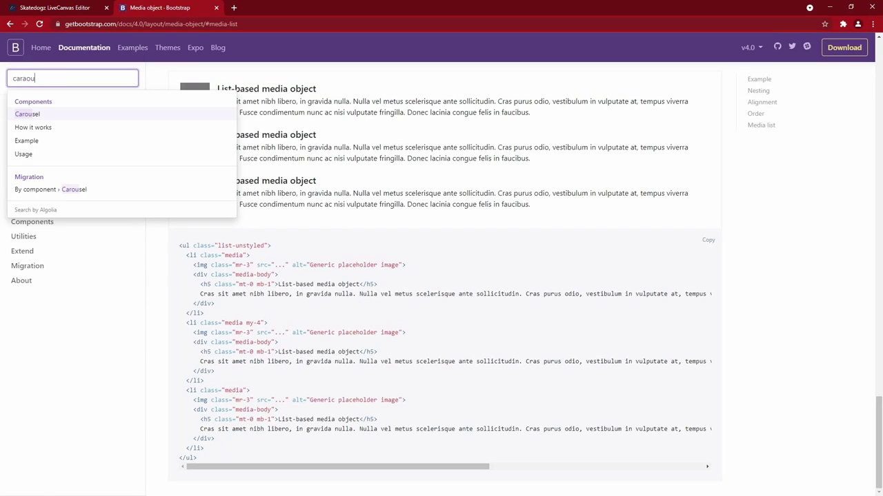
# - Look up the Carousel component in the Bootstrap documentation, try its captions example, and return to LiveCanvas, closing the code editor
pyautogui.click(31, 115)
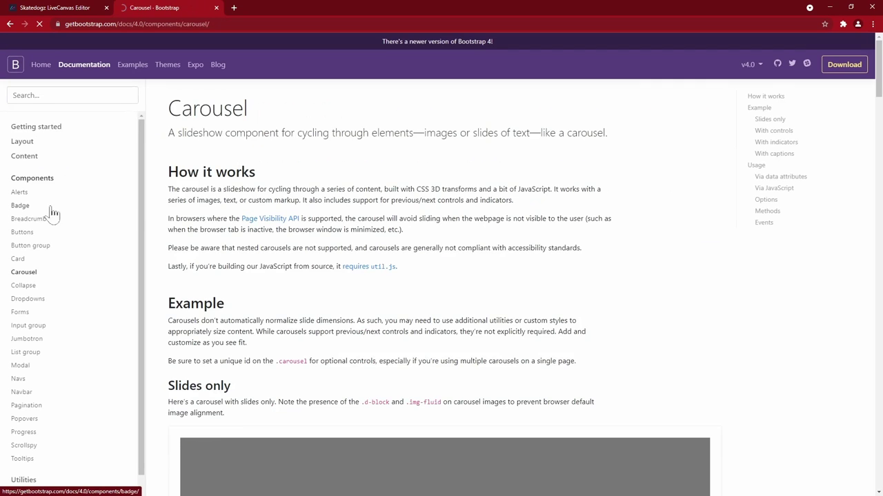
pyautogui.scroll(-5, 551, 274)
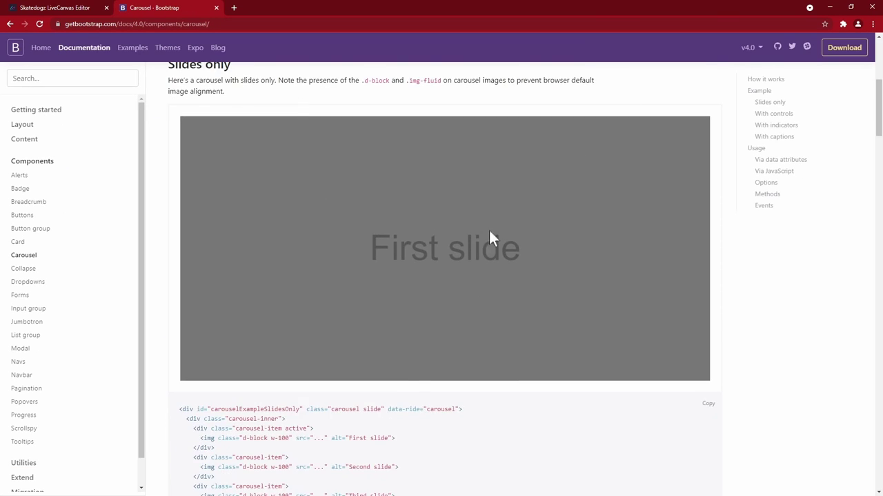
pyautogui.scroll(-15, 489, 231)
pyautogui.scroll(-15, 521, 293)
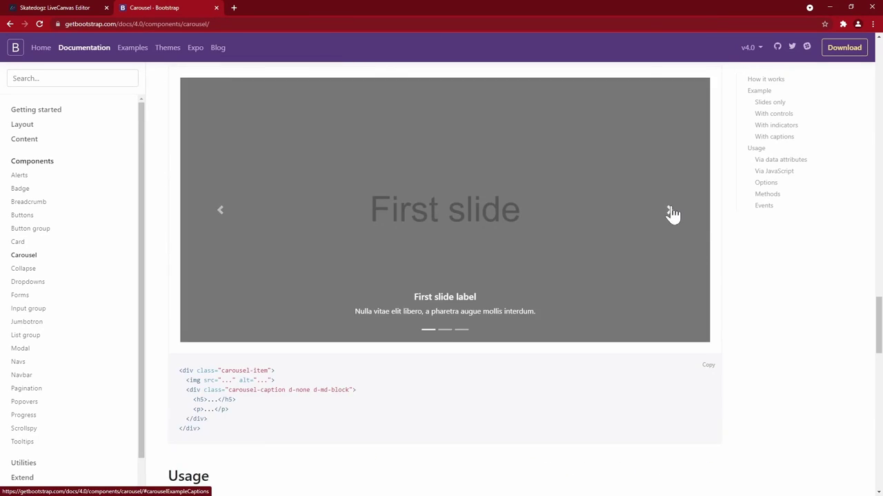
pyautogui.click(669, 212)
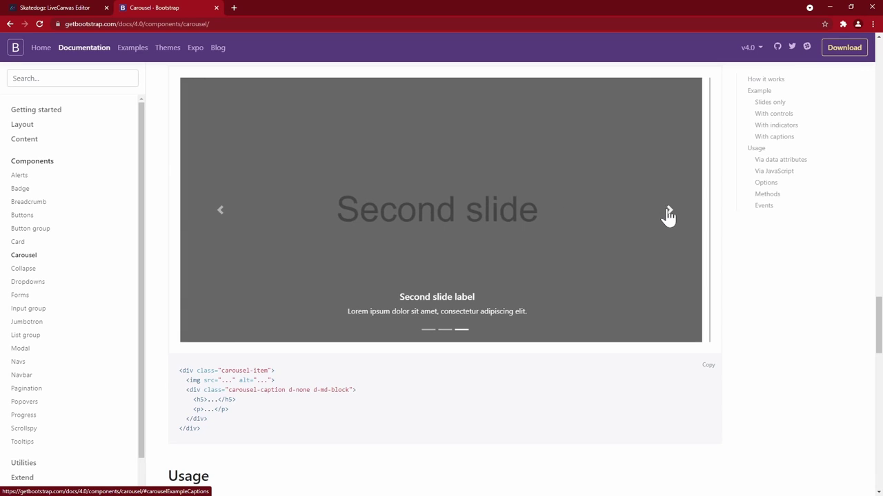
pyautogui.hotkey('ctrl', 'shift', 'Tab')
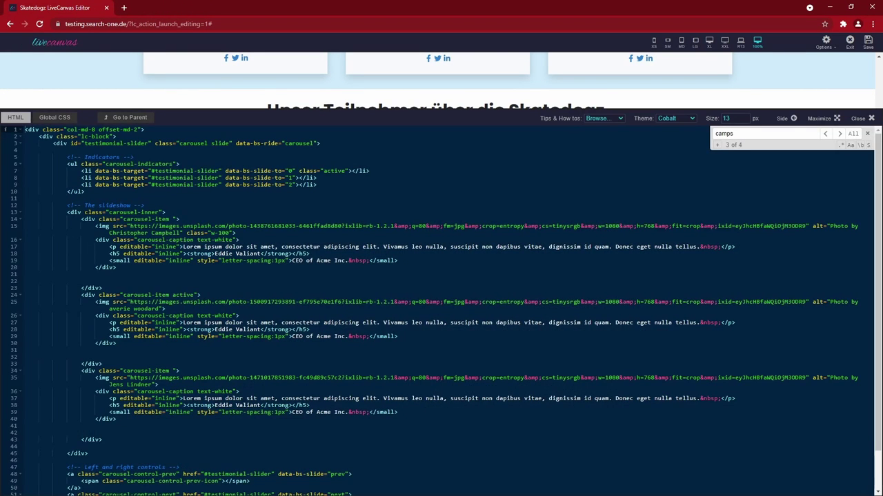
pyautogui.click(870, 118)
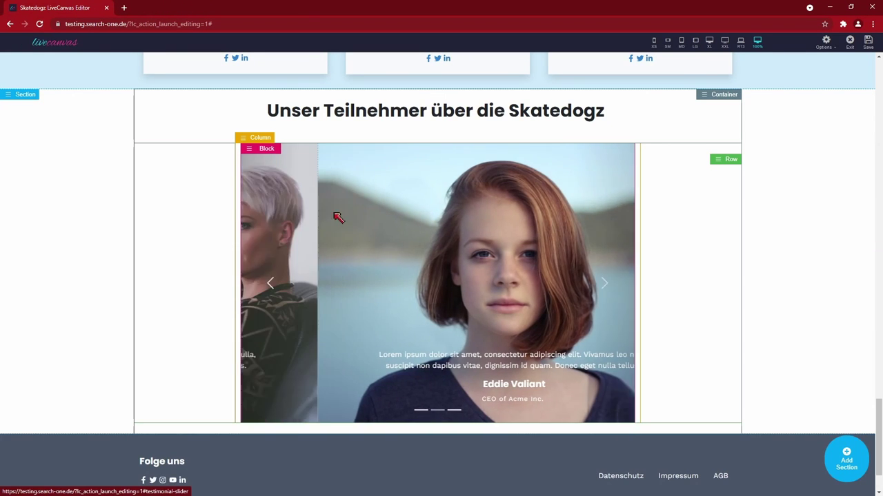
# - Replace the third testimonial slide's photo with an Unsplash "father" image of a bearded man hugging a little girl
pyautogui.click(283, 231)
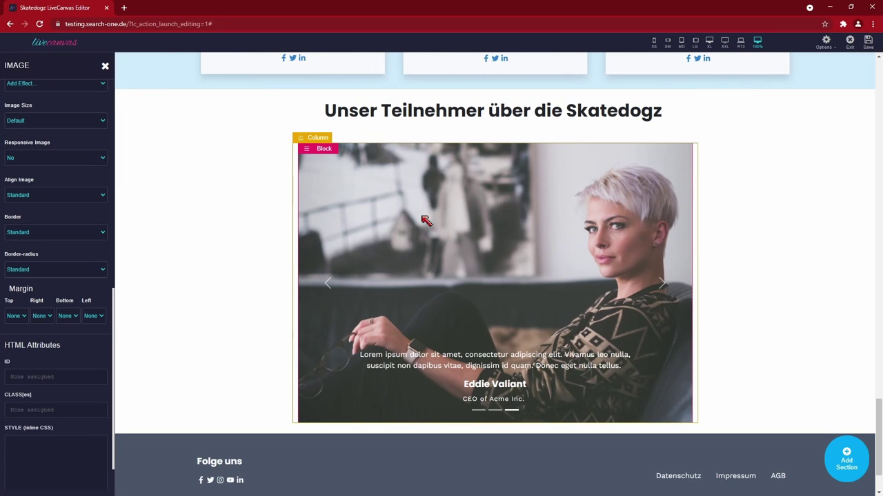
pyautogui.scroll(3, 65, 190)
pyautogui.scroll(3, 61, 175)
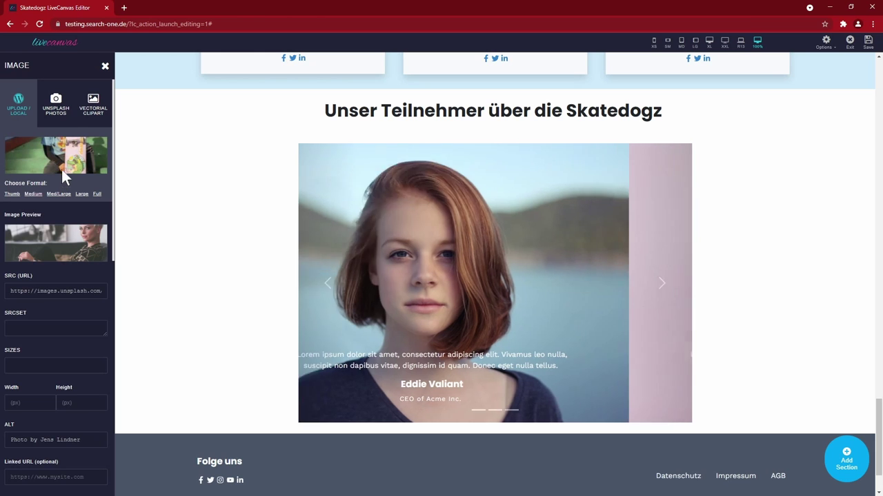
pyautogui.click(58, 107)
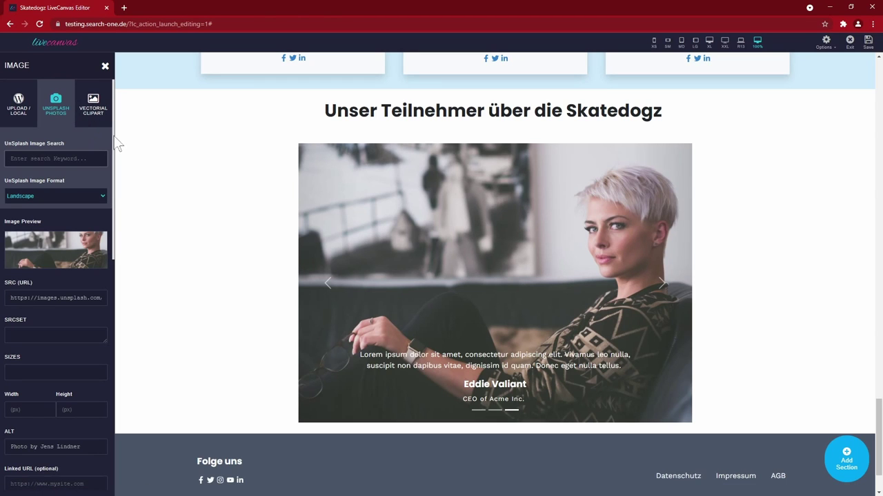
pyautogui.write('father')
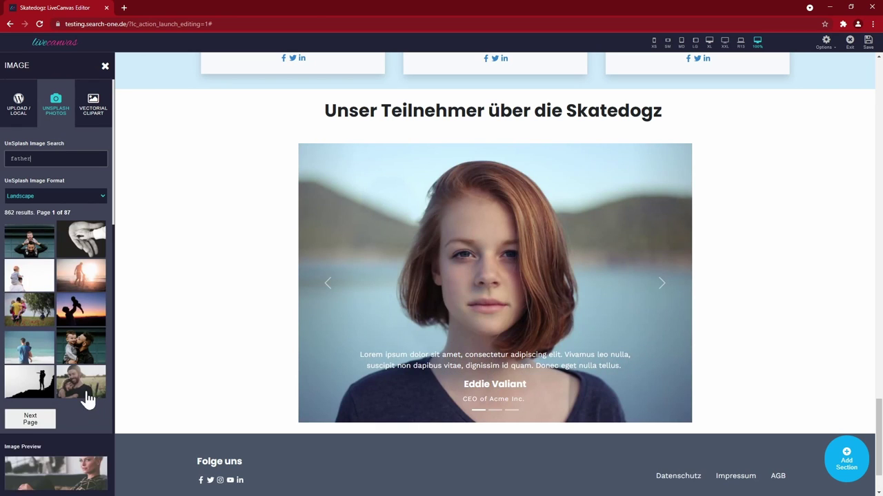
pyautogui.click(91, 390)
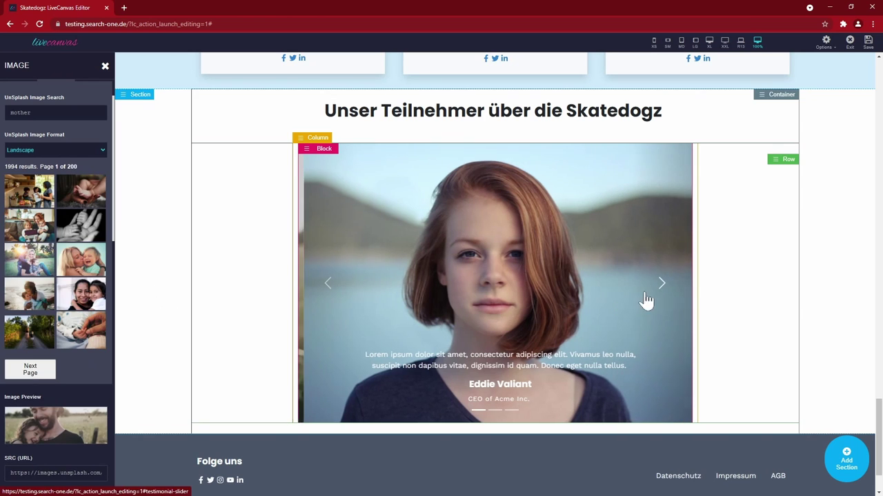
# - Replace the first testimonial slide's photo with an Unsplash "mother" image of a dark-haired woman and her smiling daughter
pyautogui.click(461, 226)
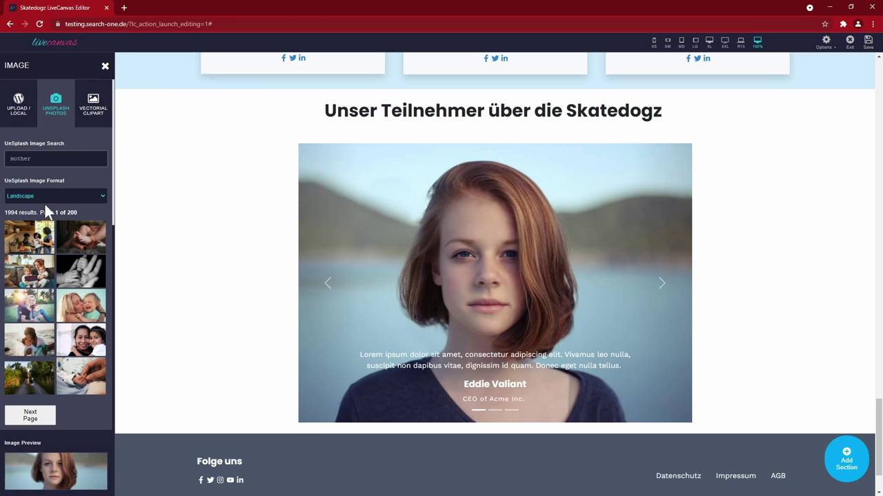
pyautogui.click(327, 288)
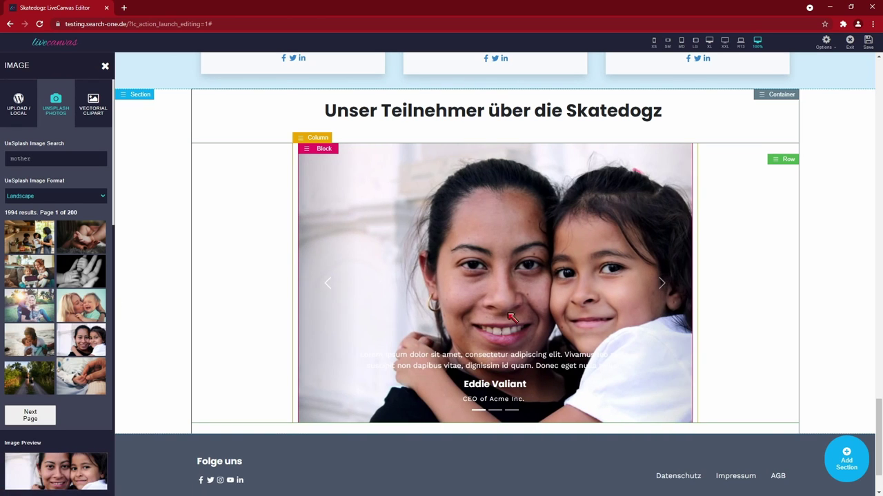
# - Replace the second testimonial slide's photo with an Unsplash "family skateboard" image of a woman whispering to a girl by a stone wall
pyautogui.click(660, 286)
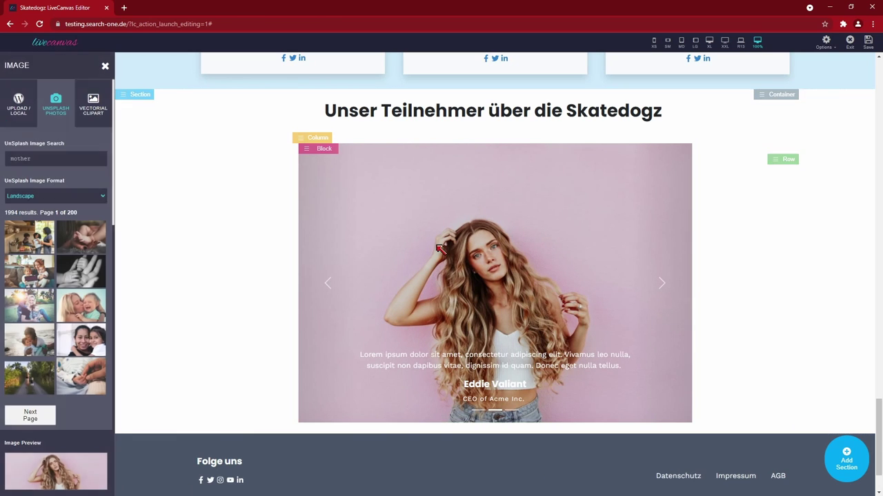
pyautogui.doubleClick(30, 157)
pyautogui.write('family')
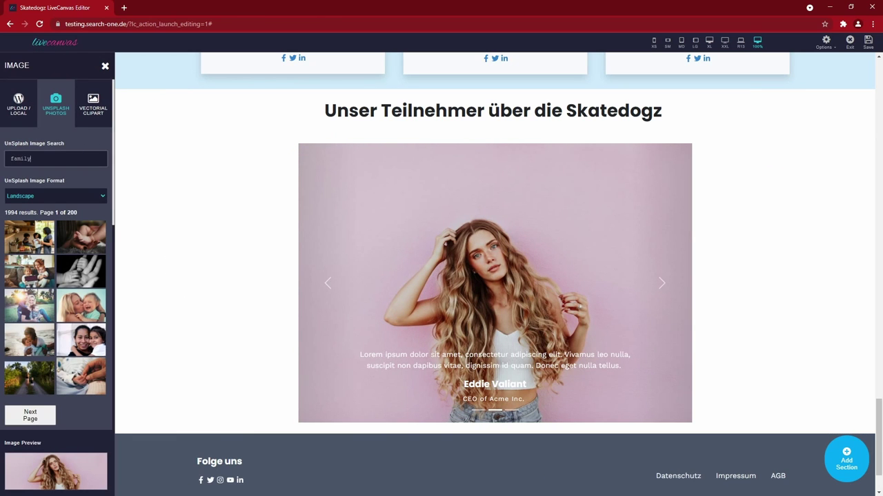
pyautogui.write(' skateboard')
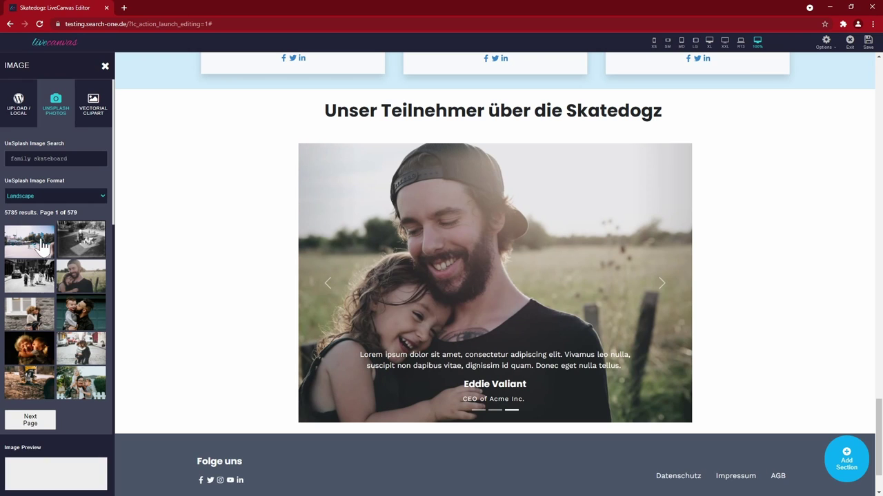
pyautogui.click(326, 284)
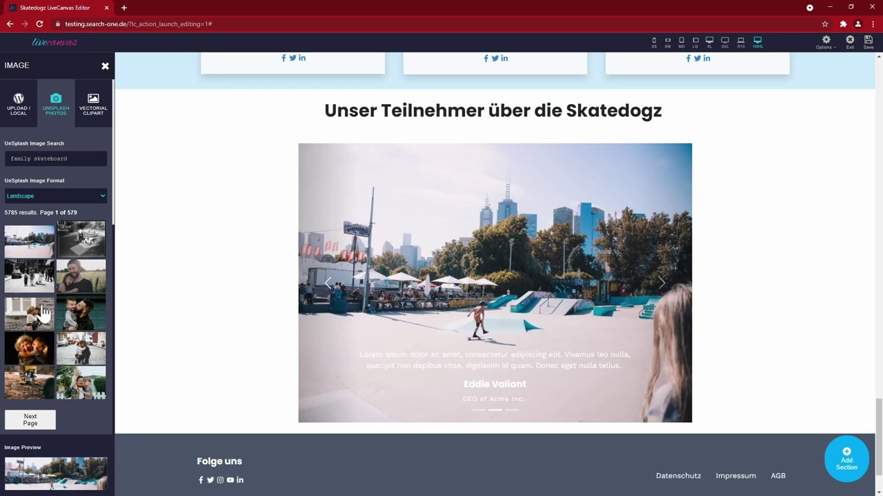
pyautogui.click(45, 321)
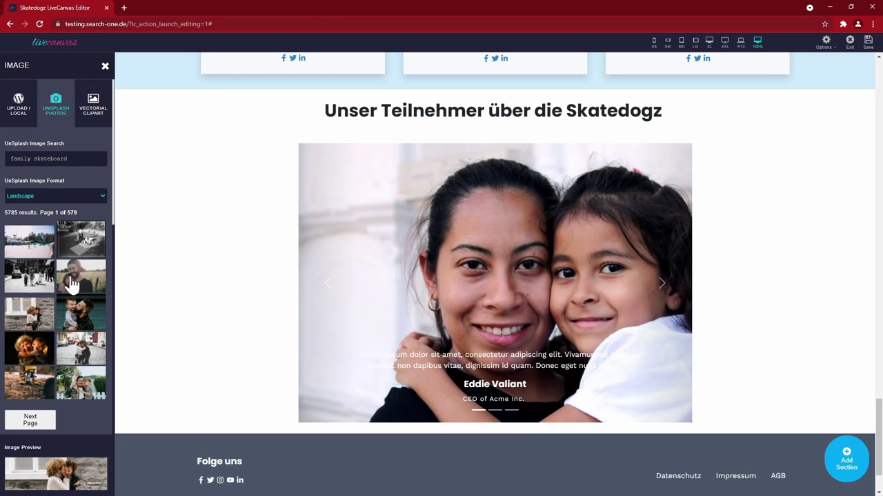
pyautogui.click(105, 66)
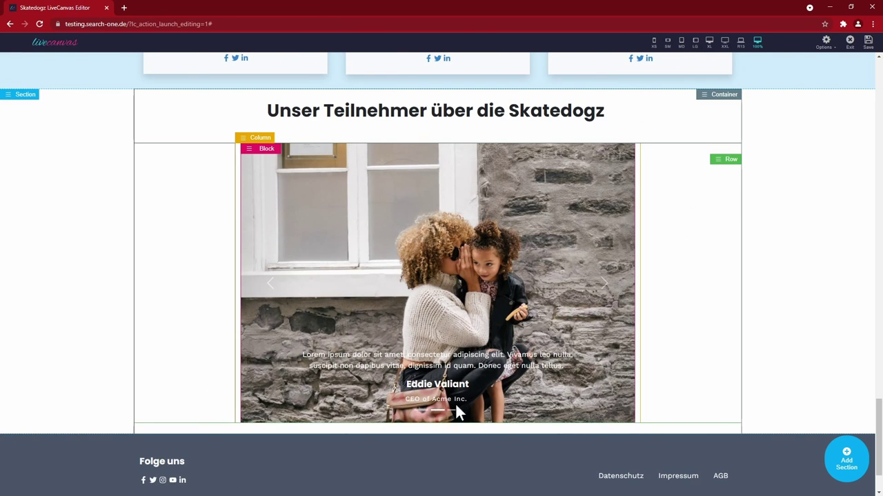
# - Compare the slider with the testimonials on the original Skatedogz page and review the rebuilt homepage from the footer up to the header
pyautogui.moveTo(275, 305); pyautogui.dragTo(345, 135)
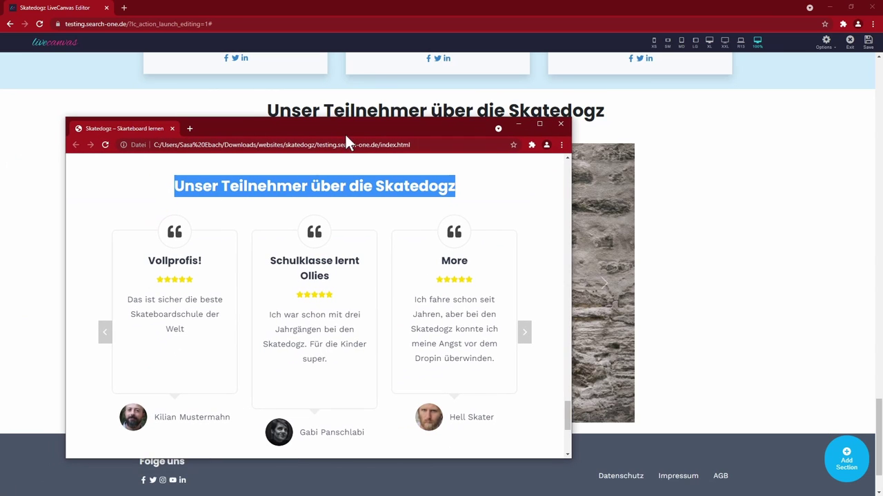
pyautogui.hotkey('alt', 'Tab')
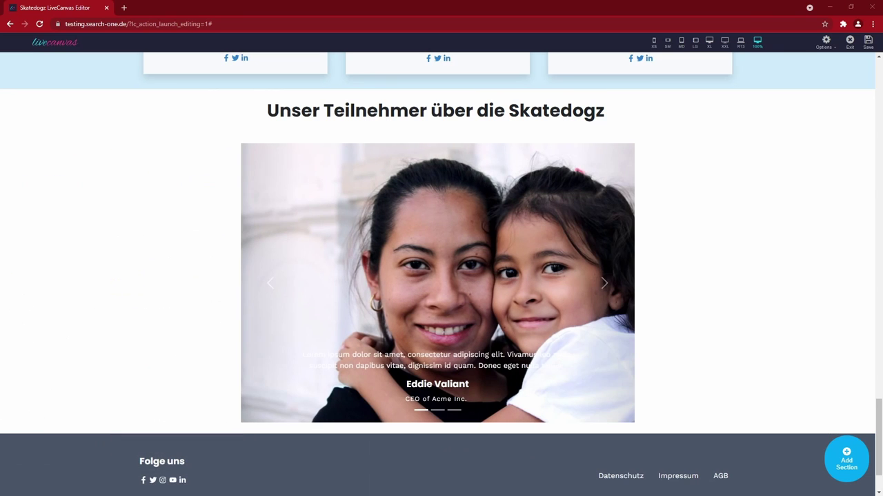
pyautogui.scroll(-2, 630, 358)
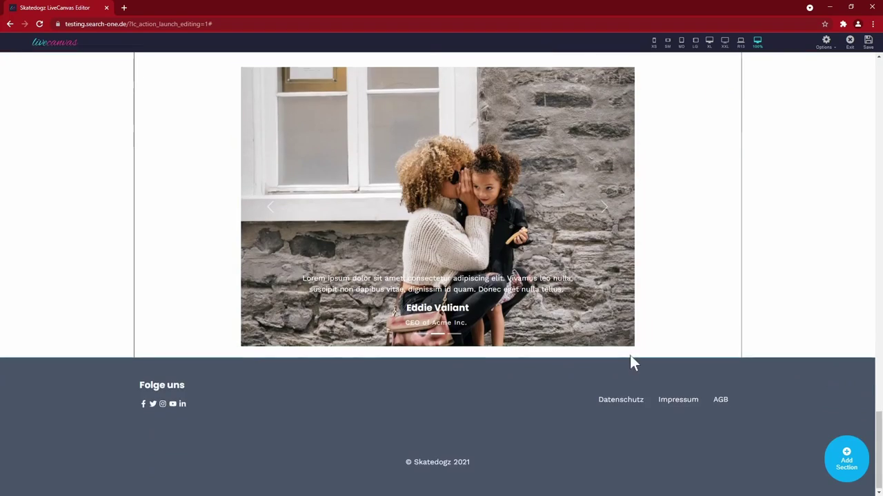
pyautogui.scroll(5, 633, 353)
pyautogui.scroll(15, 628, 349)
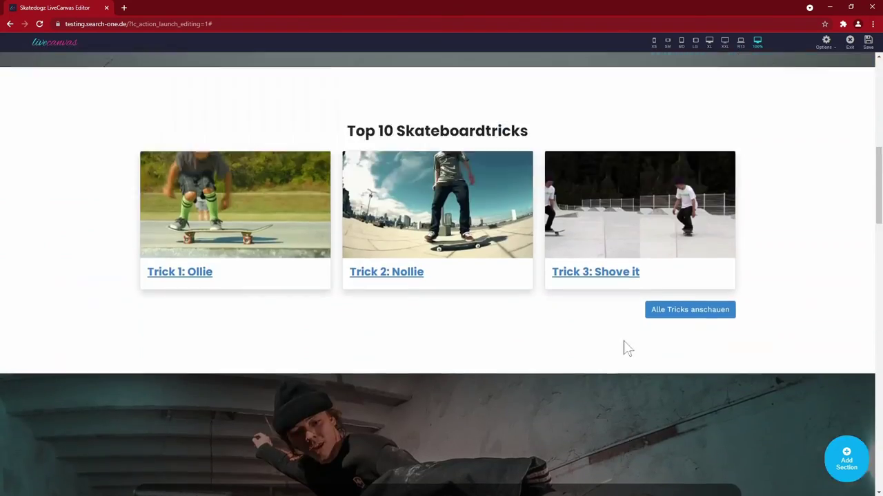
pyautogui.scroll(2, 626, 345)
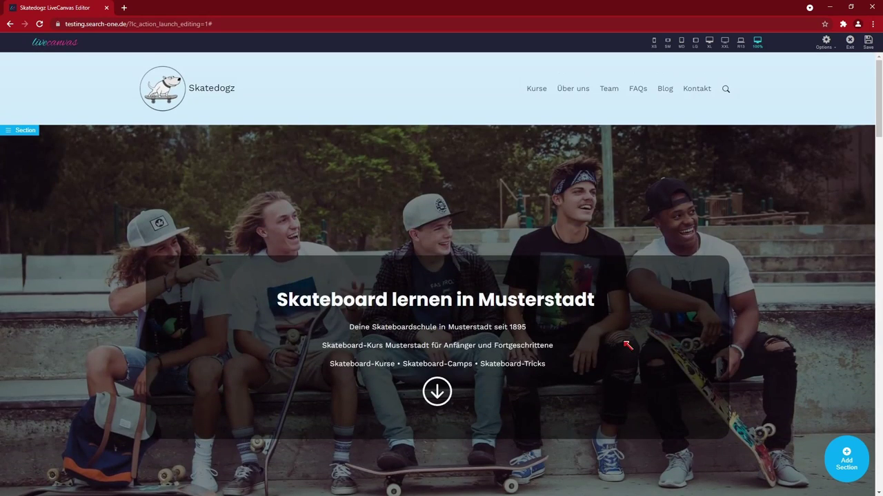
# - Add a section below the testimonial slider and fill it with the ready-made Logos Carousel from the Testimonials category
pyautogui.click(657, 228)
pyautogui.click(842, 465)
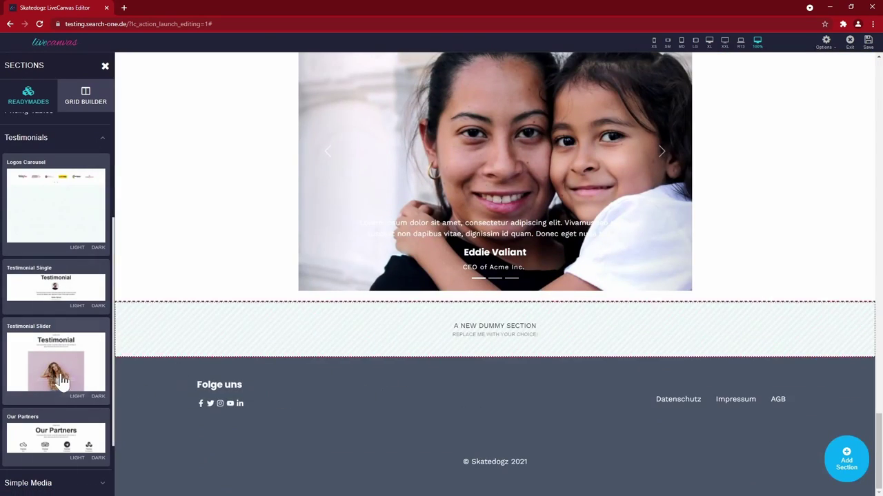
pyautogui.click(62, 379)
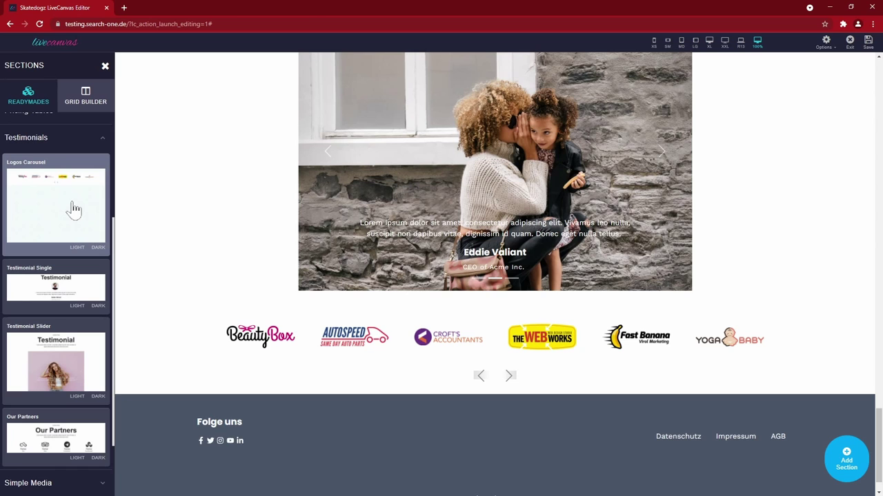
pyautogui.click(74, 210)
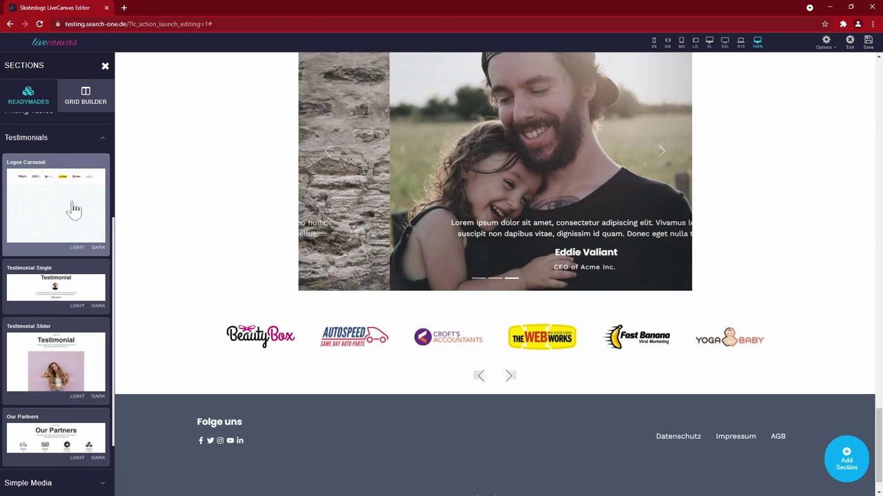
# - Add another section above the footer with a standard fixed-width container and a 10-2 two-column grid
pyautogui.scroll(-1, 758, 462)
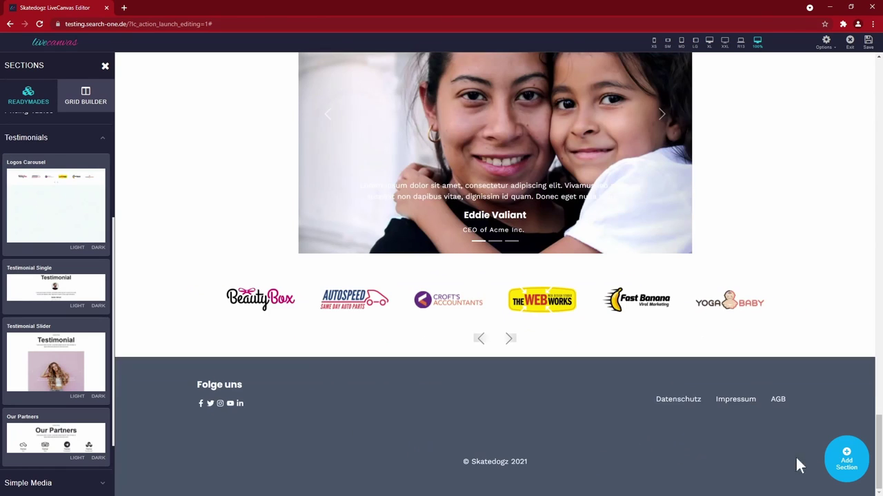
pyautogui.click(846, 457)
pyautogui.click(86, 96)
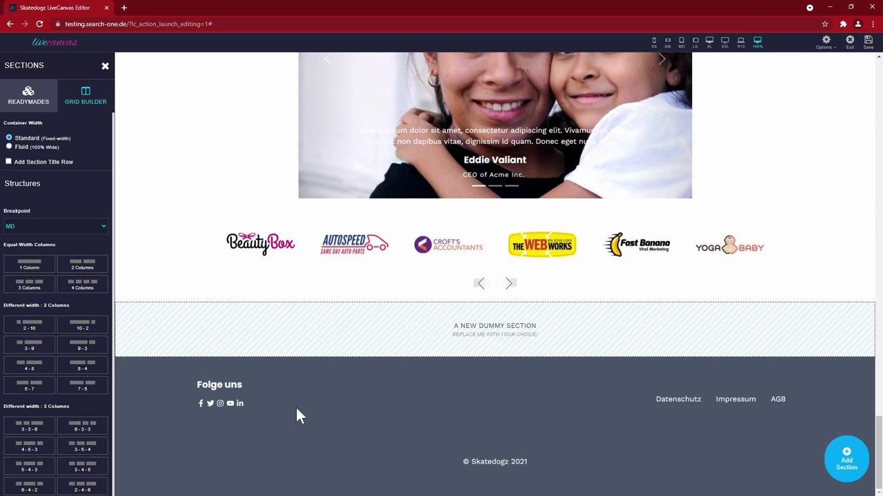
pyautogui.click(84, 364)
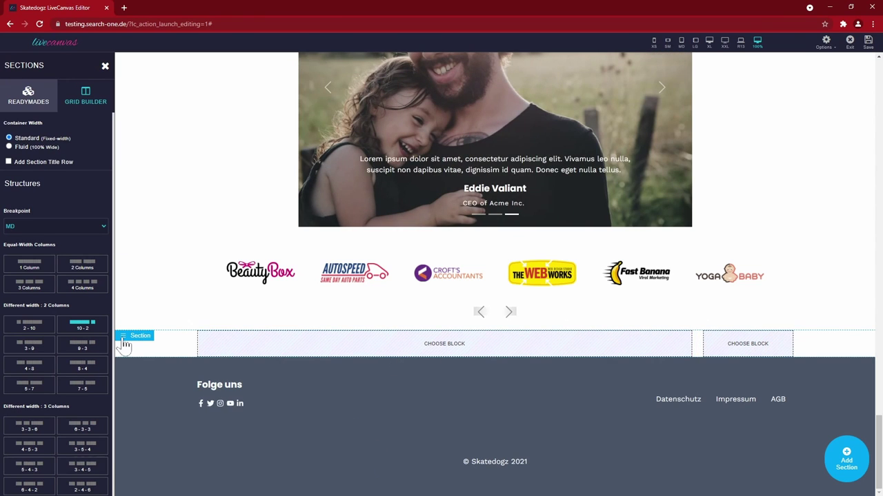
# - View the properties of the new grid section and the spacing options of its wide column
pyautogui.click(125, 345)
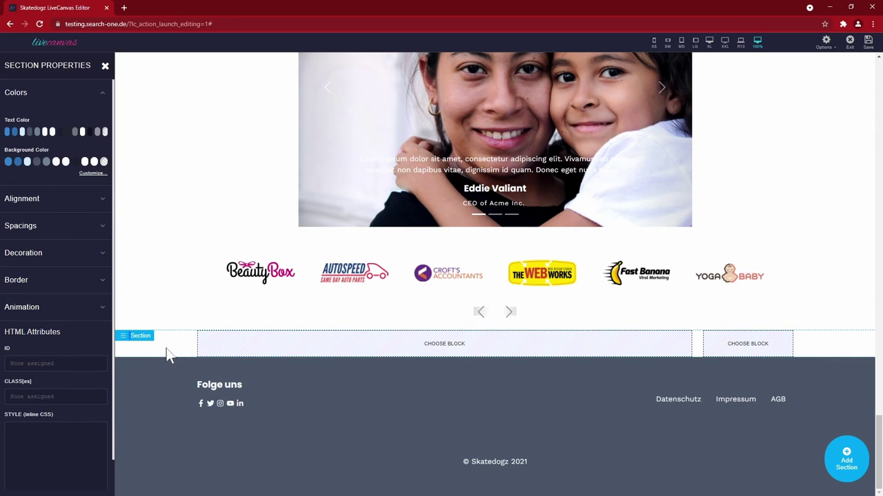
pyautogui.click(213, 327)
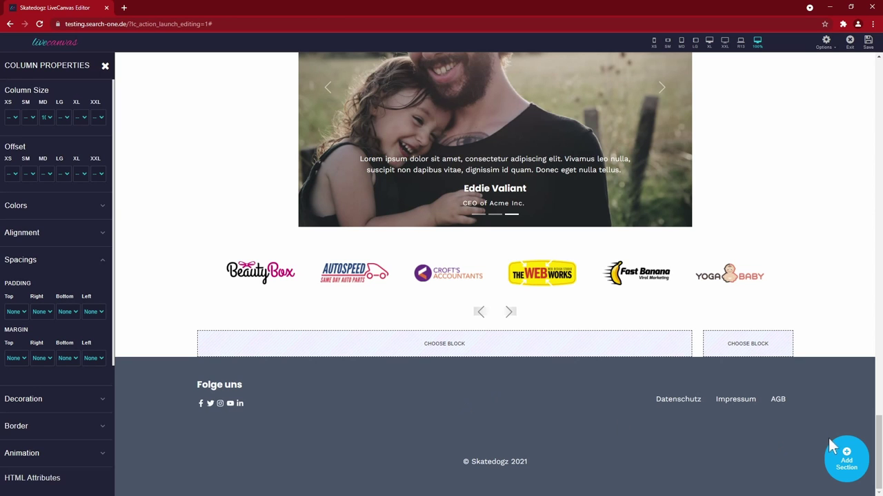
# - Add a new section above the footer and give it a standard fixed-width grid of four equal columns
pyautogui.click(846, 460)
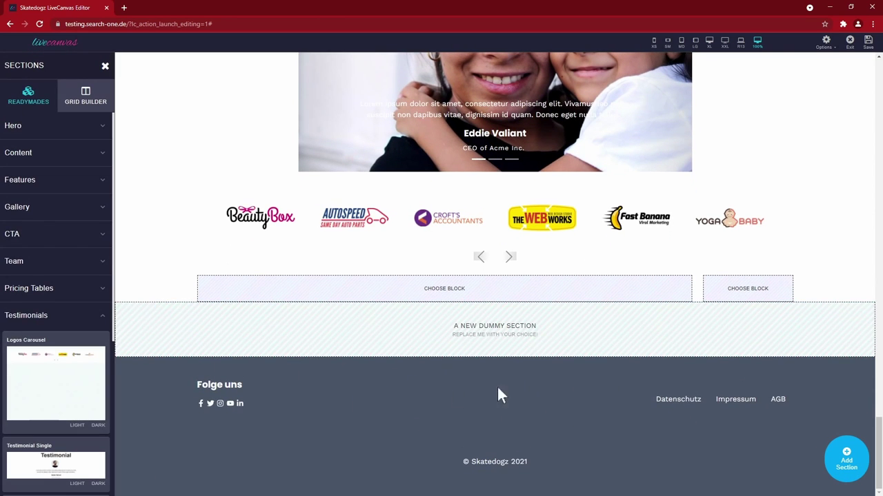
pyautogui.click(100, 105)
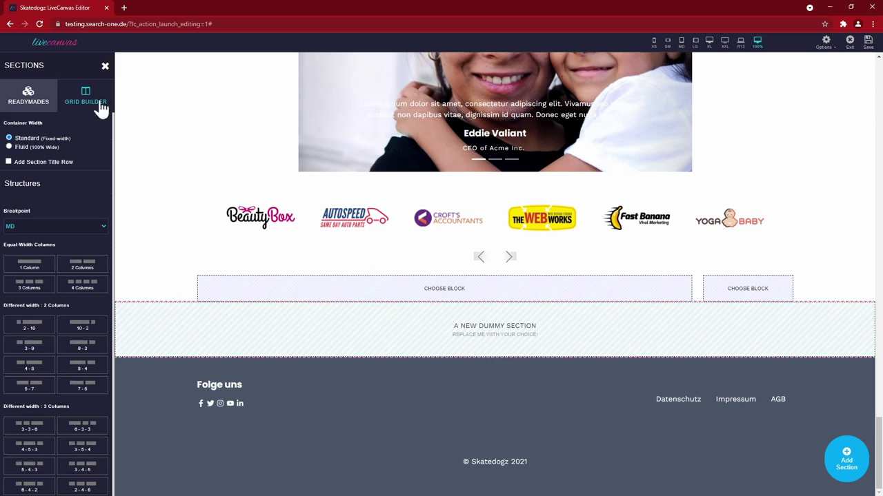
pyautogui.click(83, 284)
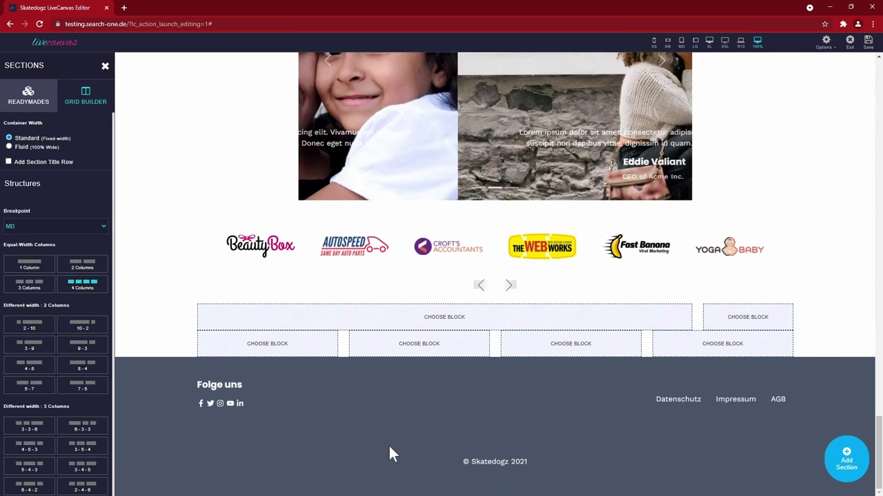
# - Delete the 10-2 grid section and the four-column grid section above the footer, and open the options of the logo carousel section
pyautogui.click(134, 315)
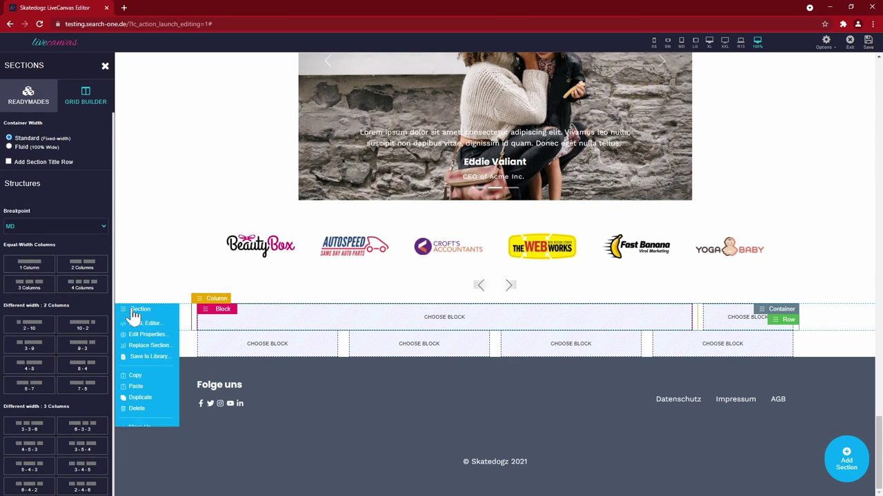
pyautogui.click(252, 424)
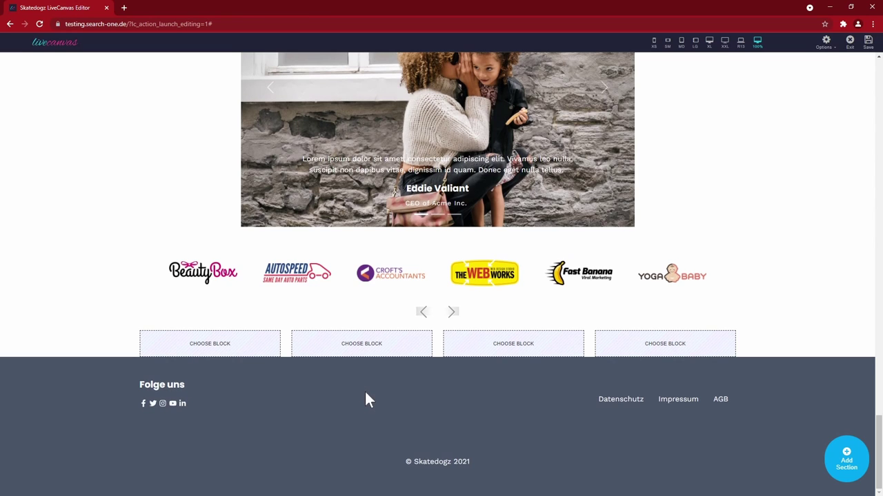
pyautogui.click(15, 336)
pyautogui.click(19, 436)
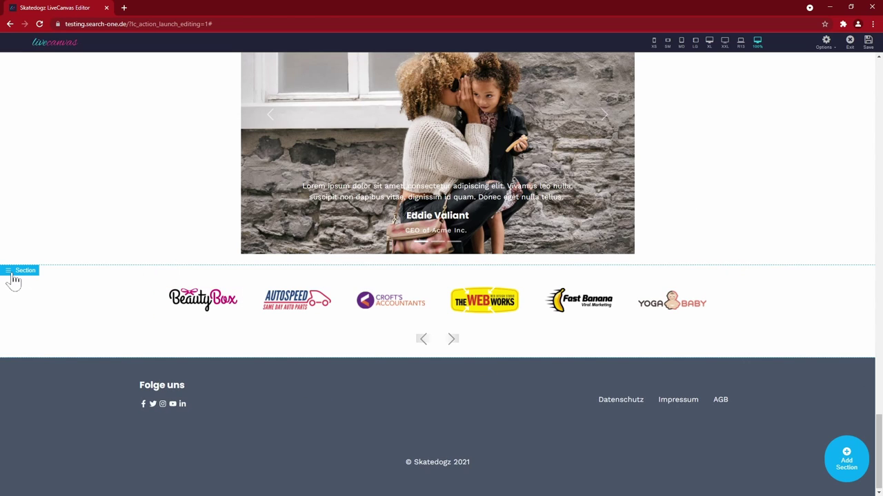
pyautogui.click(11, 273)
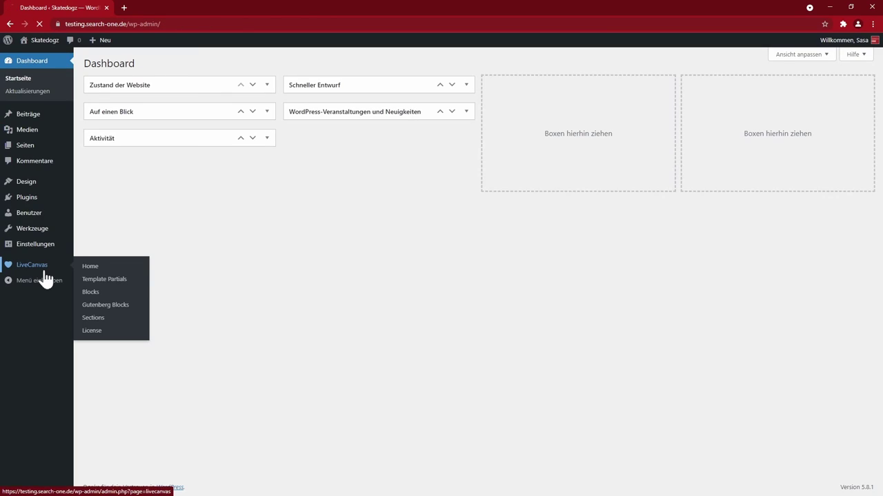
# - View the LiveCanvas home page in the WordPress admin, then its Template Partials and Gutenberg Blocks pages
pyautogui.click(43, 273)
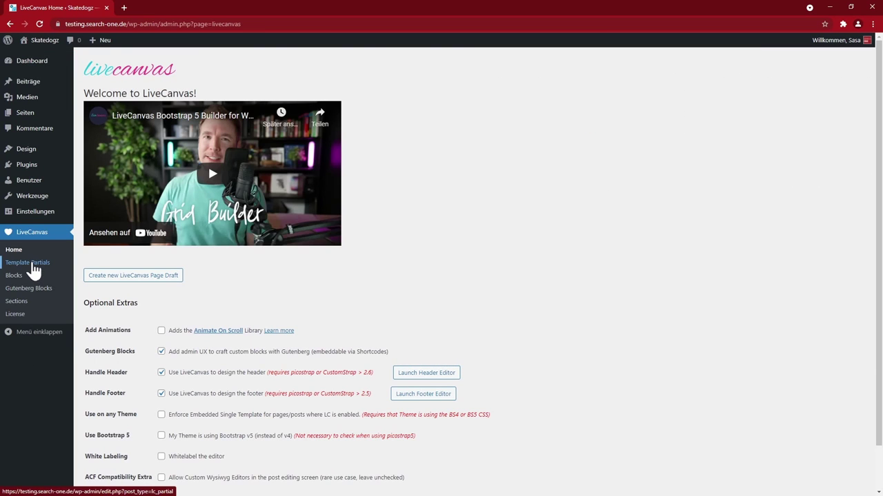
pyautogui.click(33, 268)
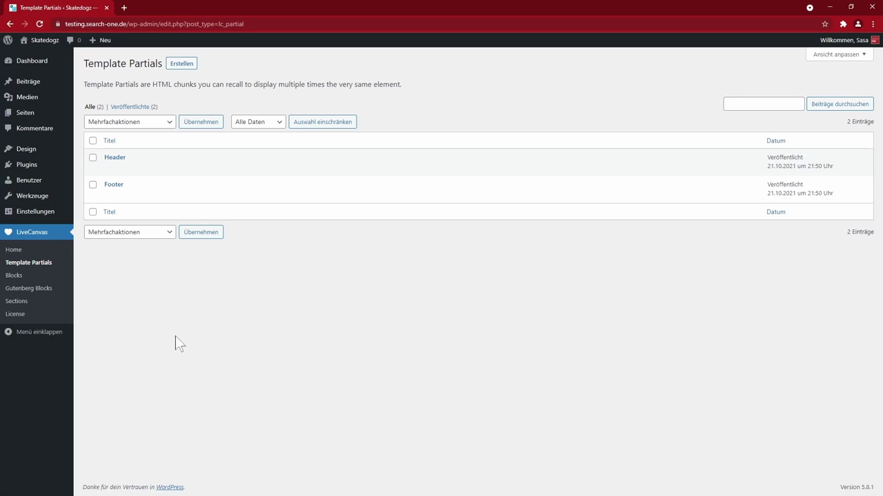
pyautogui.click(35, 290)
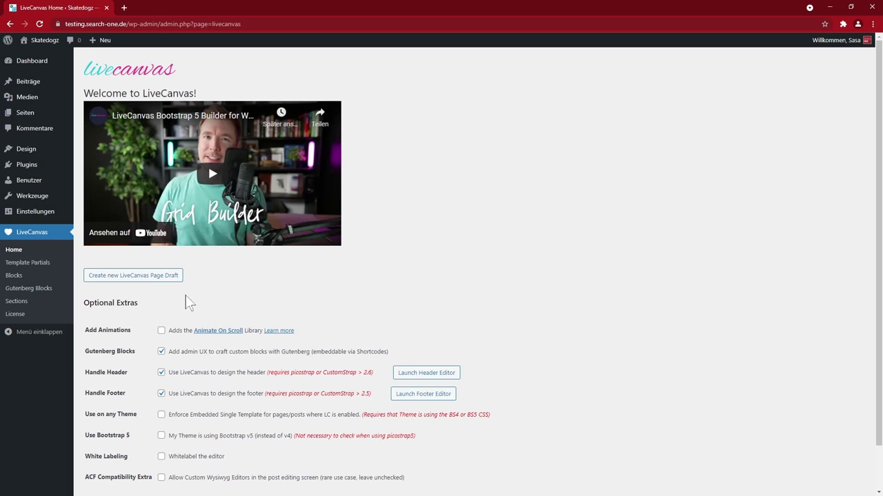
# - Open the Skatedogz homepage in the LiveCanvas editor at the "Was wir machen" section
pyautogui.click(43, 49)
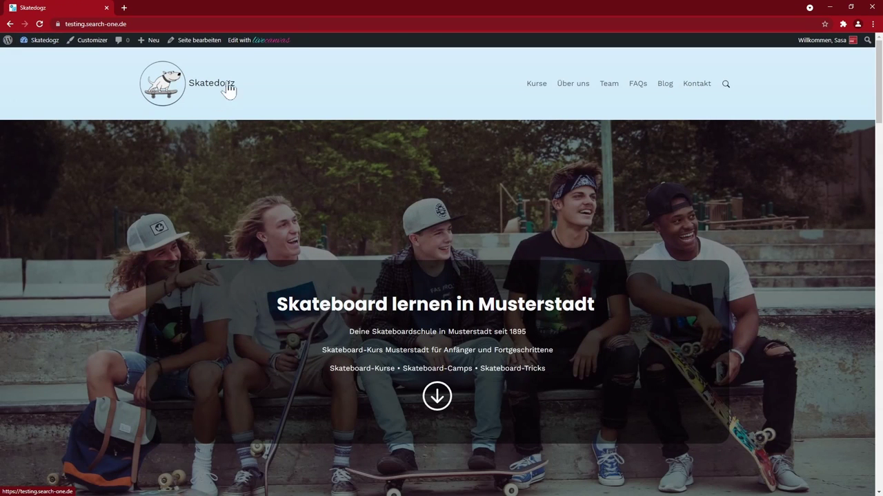
pyautogui.click(253, 41)
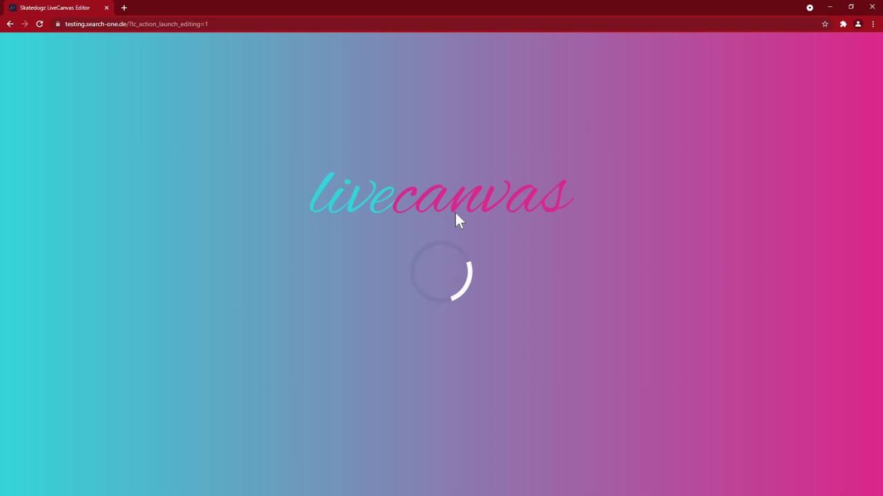
pyautogui.scroll(-5, 386, 351)
pyautogui.scroll(2, 309, 224)
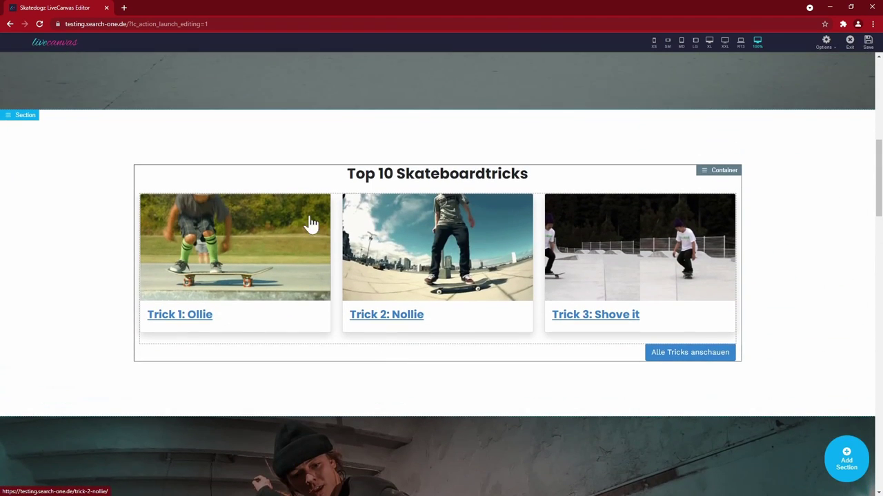
pyautogui.scroll(-6, 432, 384)
pyautogui.scroll(1, 154, 182)
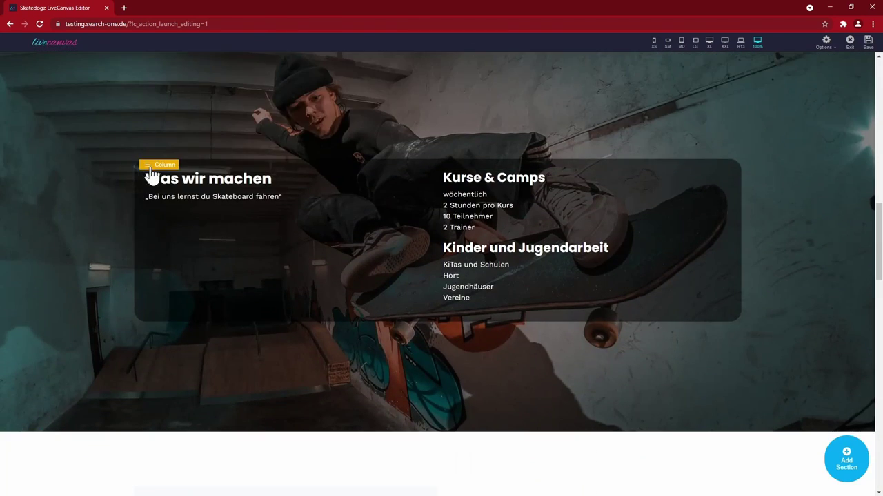
# - Swap the two columns of the "Was wir machen" row by moving the "Kurse & Camps" column's HTML block before the first column
pyautogui.moveTo(150, 173); pyautogui.dragTo(477, 195)
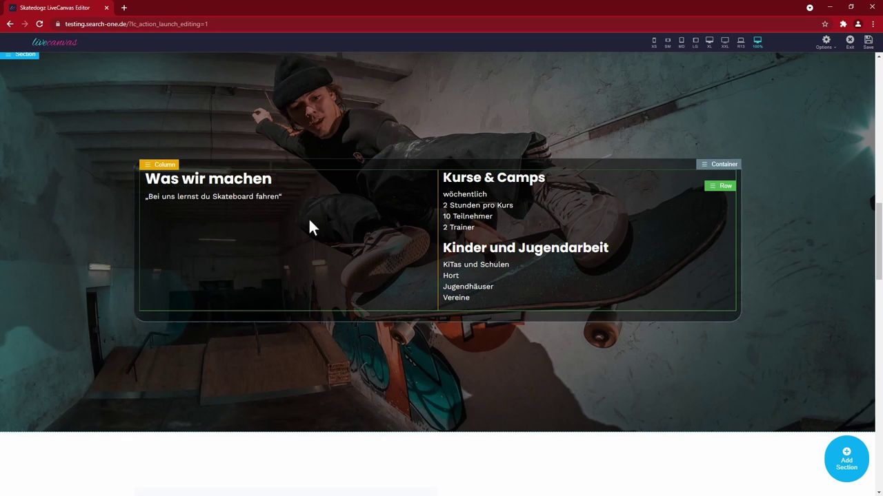
pyautogui.click(710, 184)
pyautogui.moveTo(25, 164); pyautogui.dragTo(105, 199)
pyautogui.hotkey('ctrl', 'c')
pyautogui.press('BackSpace')
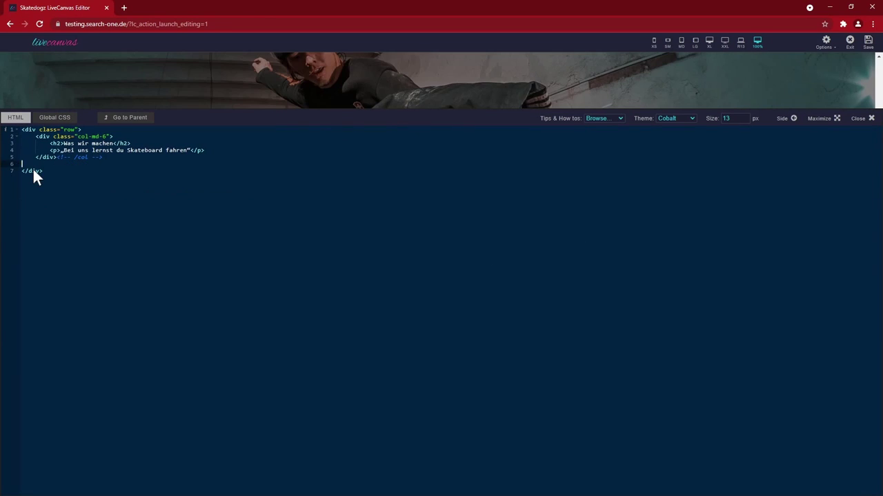
pyautogui.hotkey('ctrl', 'v')
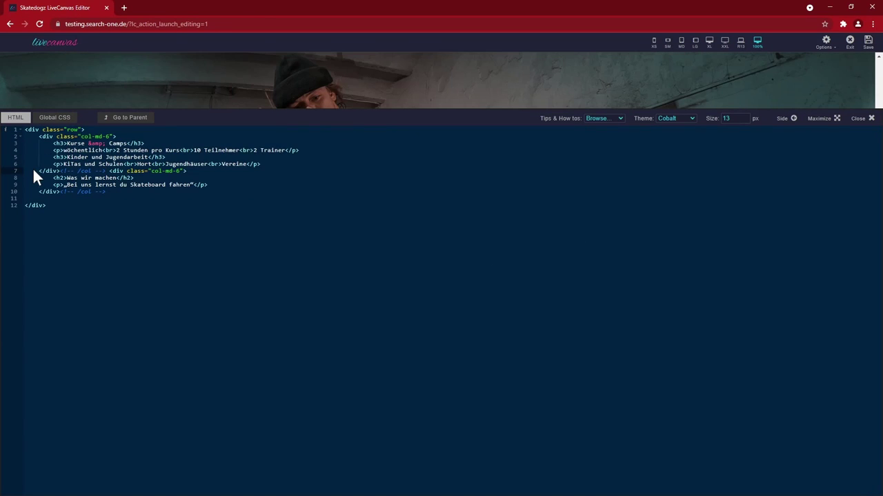
pyautogui.press('Escape')
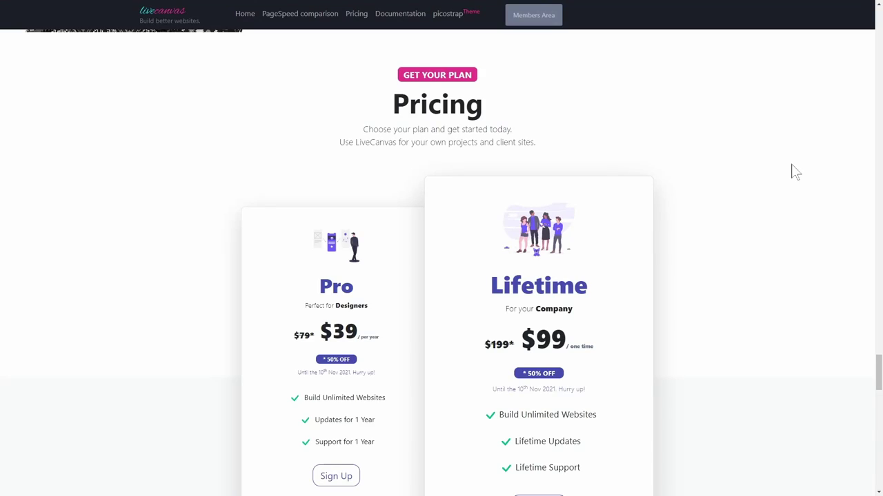
# - Review the Pro and Lifetime plan prices and the money-back guarantee on the LiveCanvas website
pyautogui.scroll(-1, 764, 252)
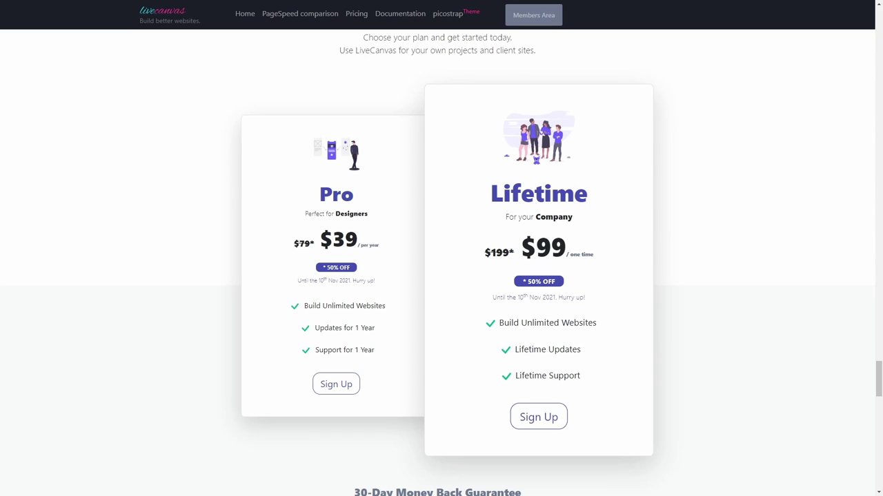
pyautogui.doubleClick(339, 240)
pyautogui.click(365, 242)
pyautogui.moveTo(521, 247); pyautogui.dragTo(611, 255)
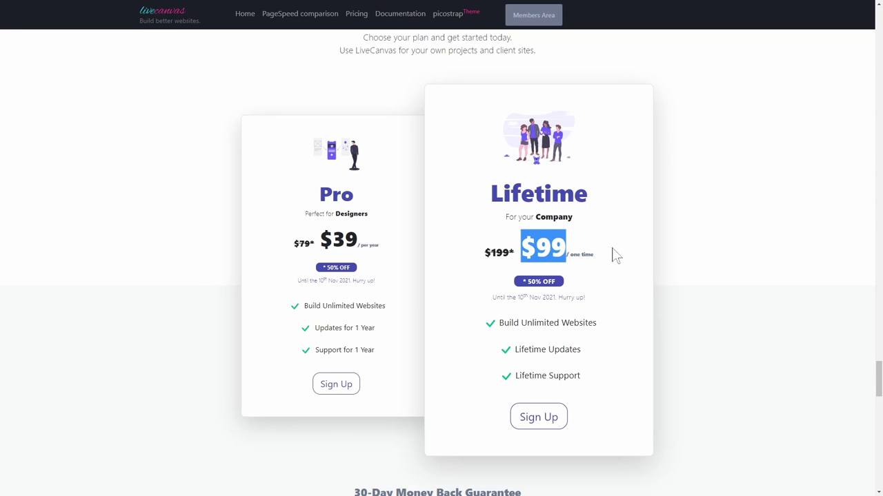
pyautogui.click(615, 255)
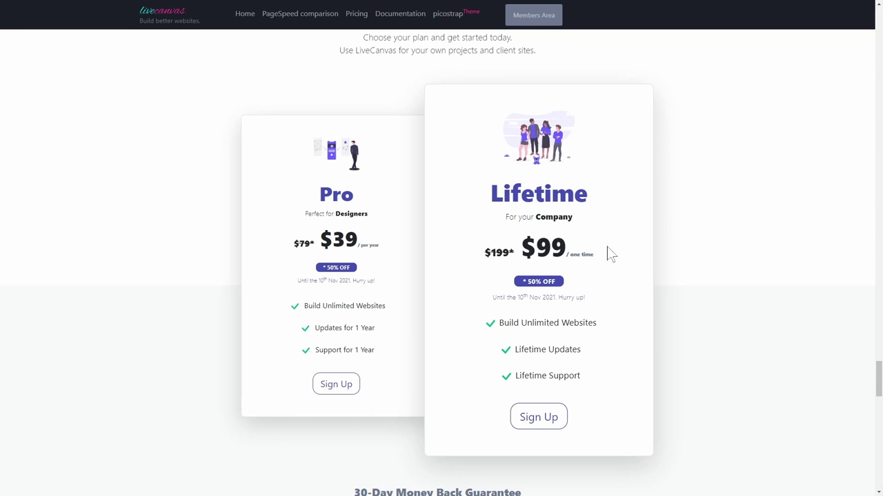
pyautogui.scroll(-3, 609, 253)
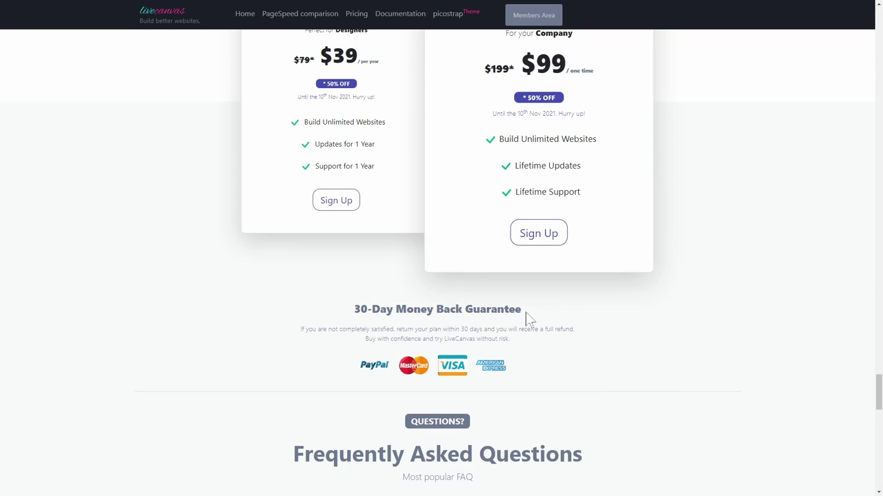